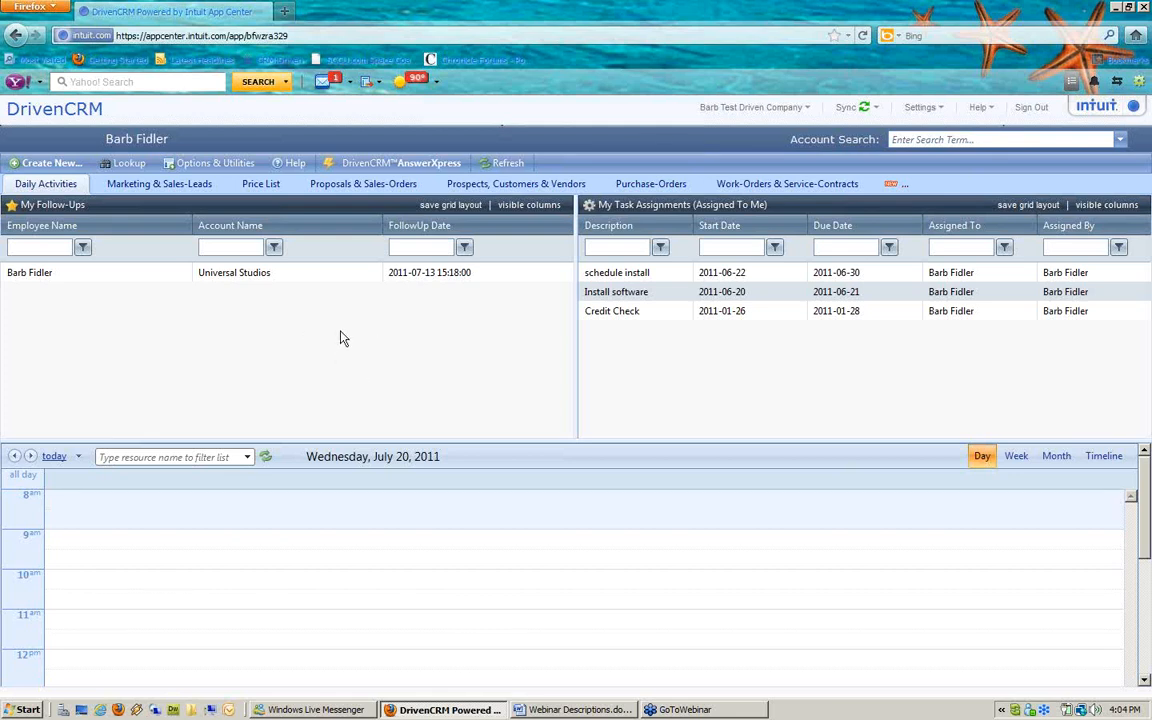
- Open the Reporting Center and start a new report
left_click(224, 168)
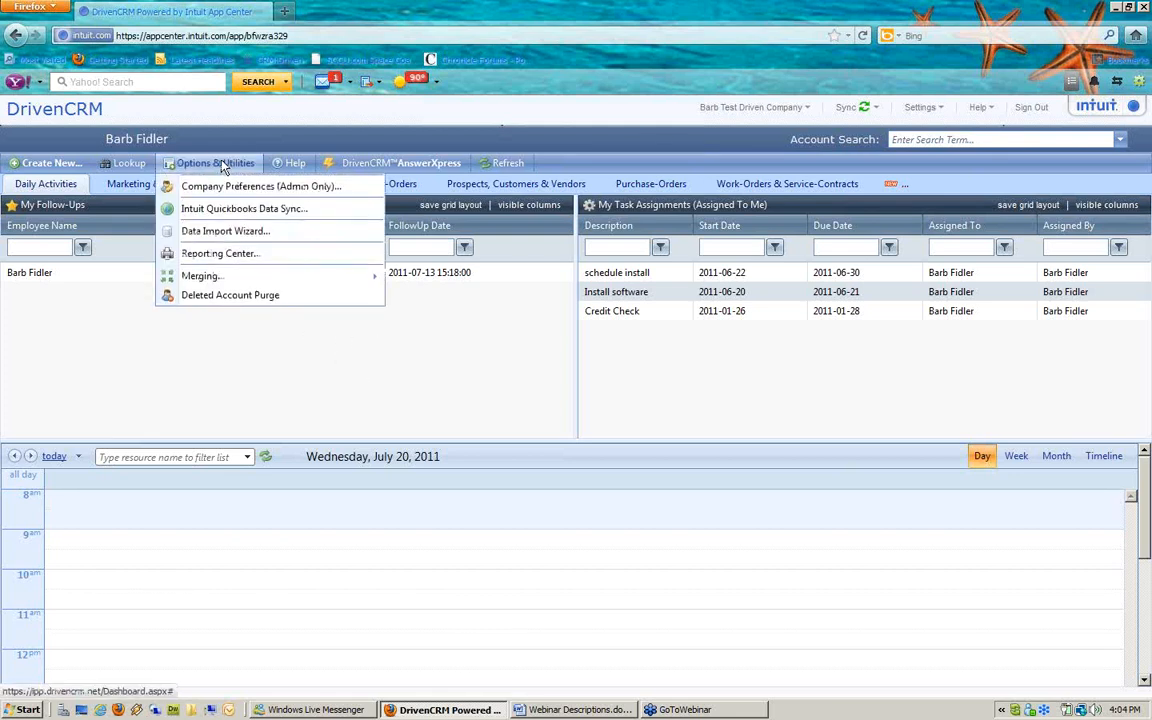
left_click(221, 254)
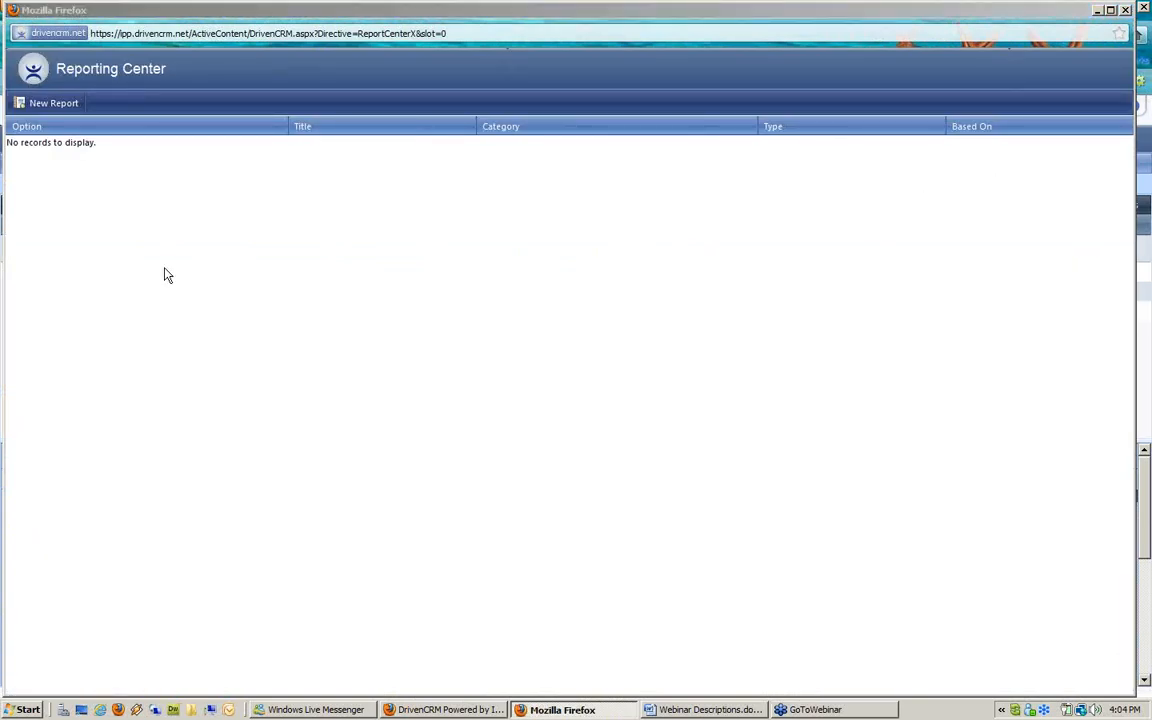
left_click(38, 105)
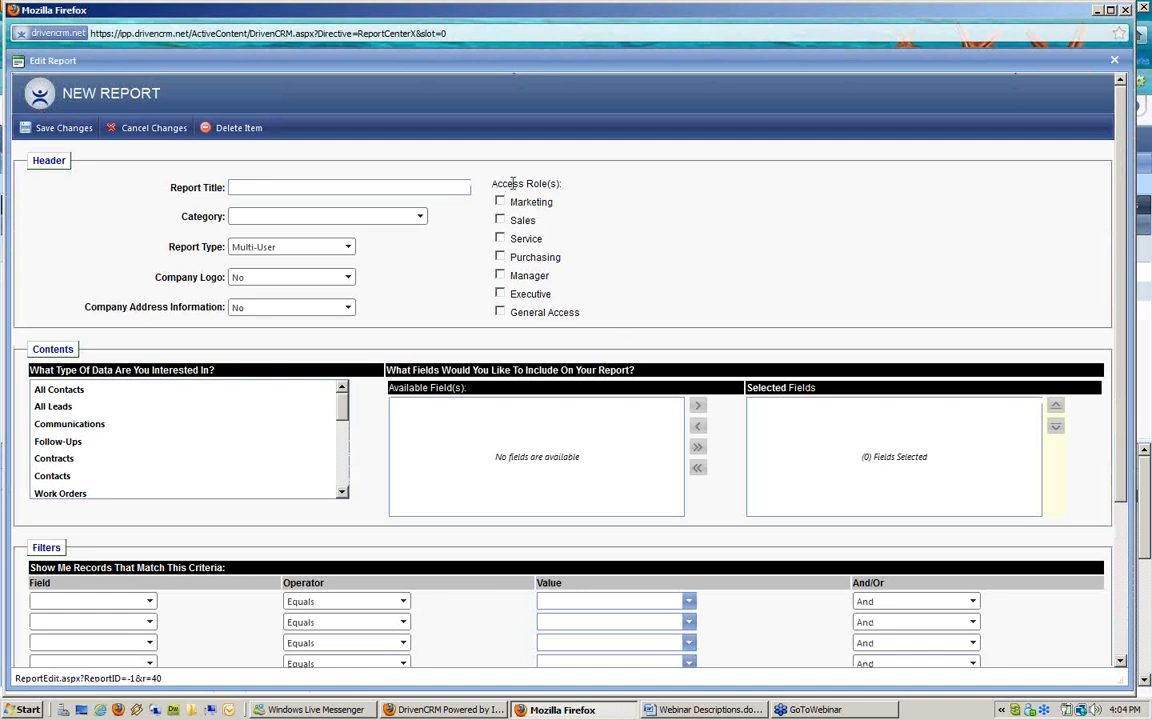
- Review the access roles offered for the new report, including Marketing and General Access
left_click_drag(462, 170, 583, 195)
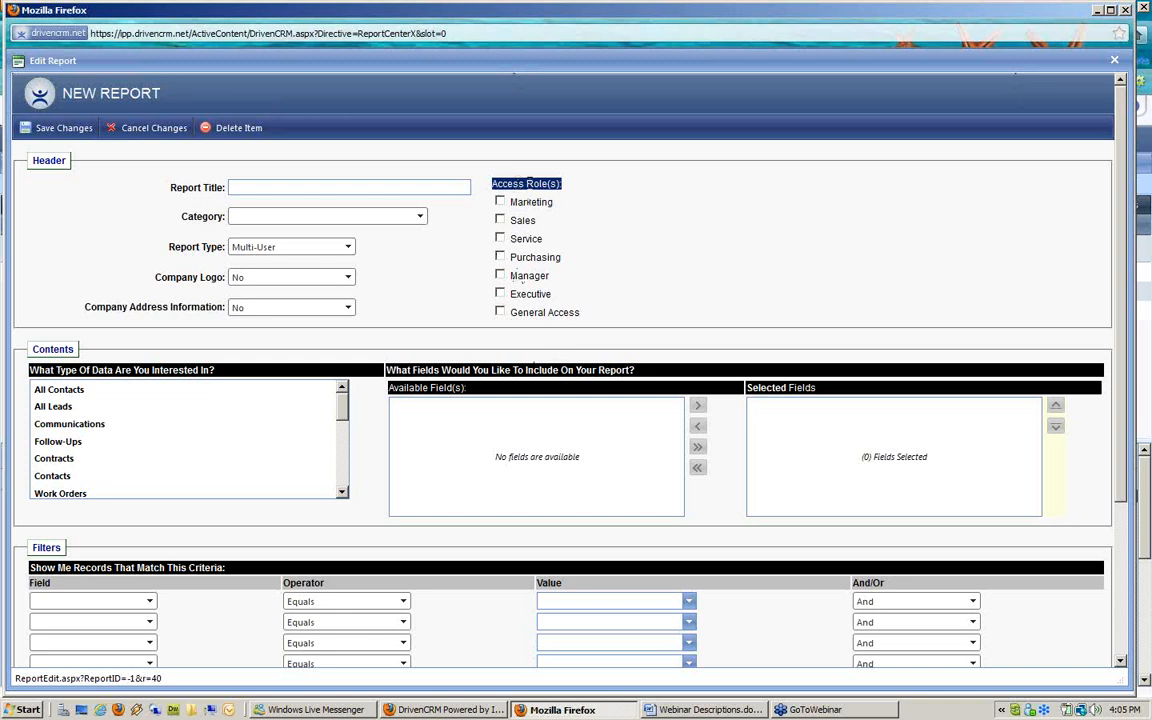
left_click(500, 203)
left_click(501, 203)
left_click_drag(507, 312, 615, 328)
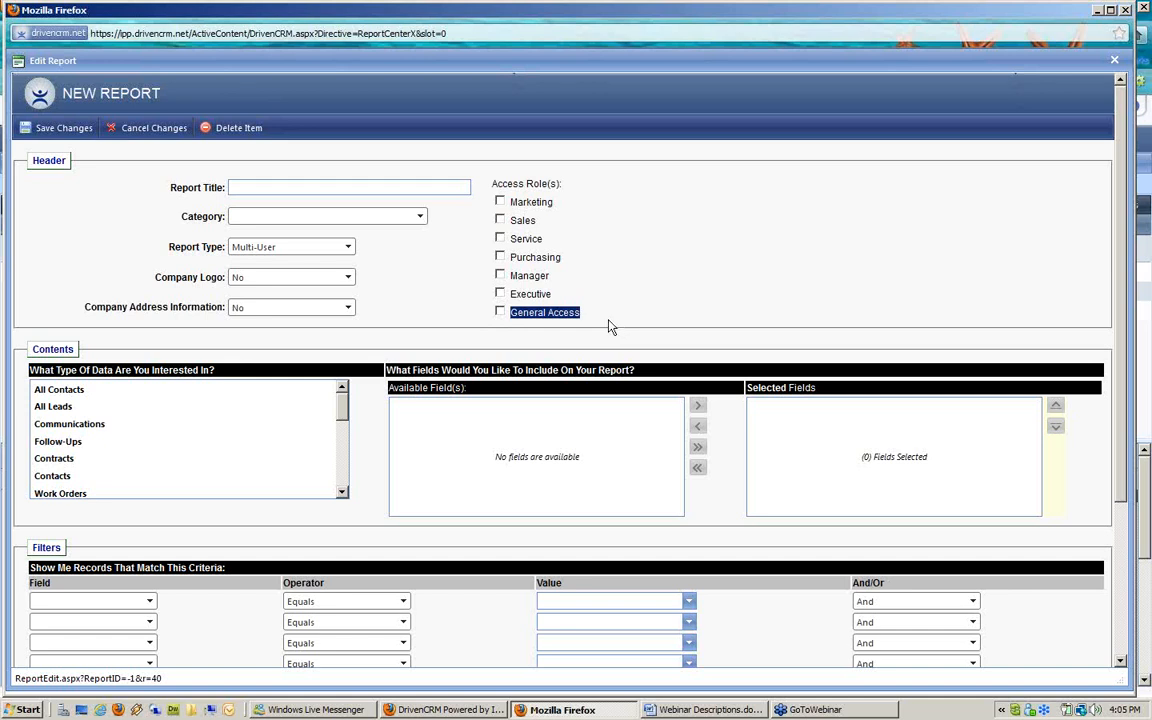
- Check the administrator and access role settings of the first employee listed under Employee Setup in the company preferences
left_click(445, 709)
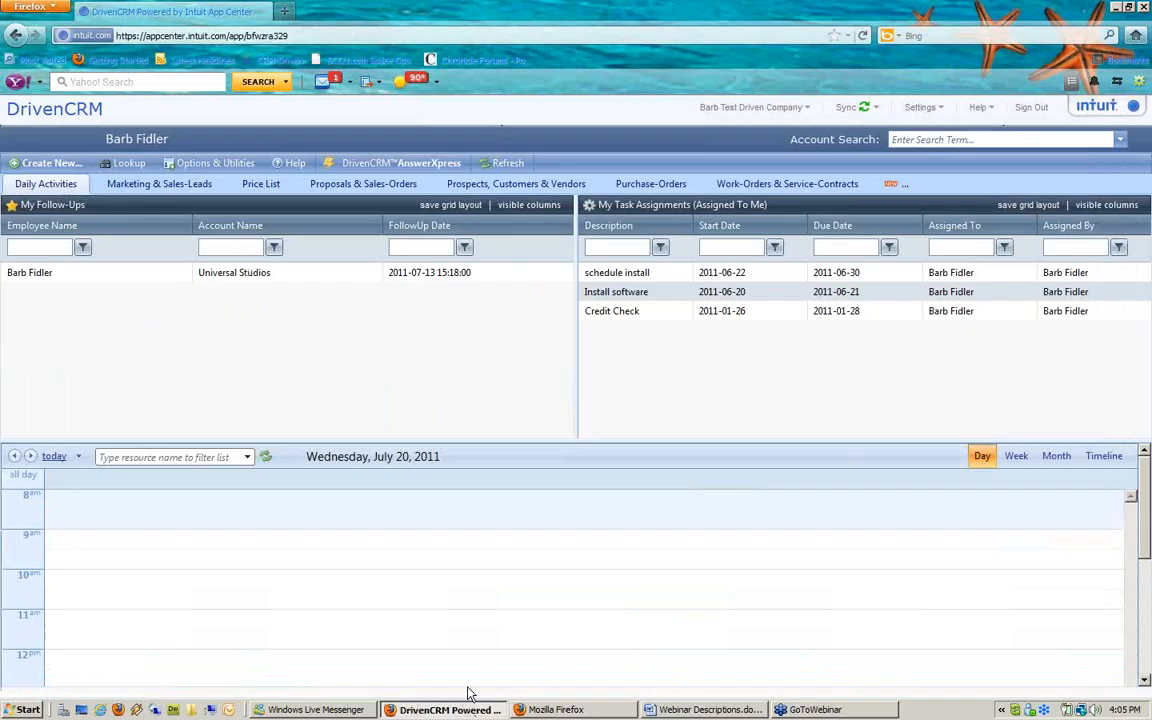
left_click(224, 165)
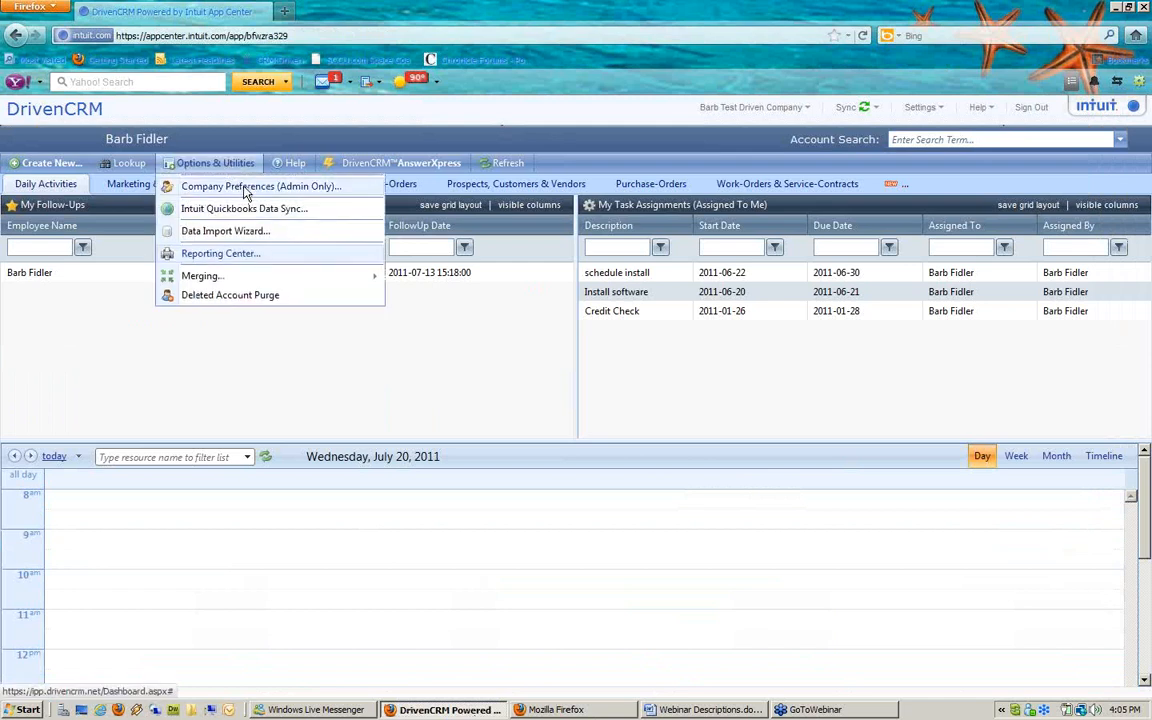
left_click(225, 187)
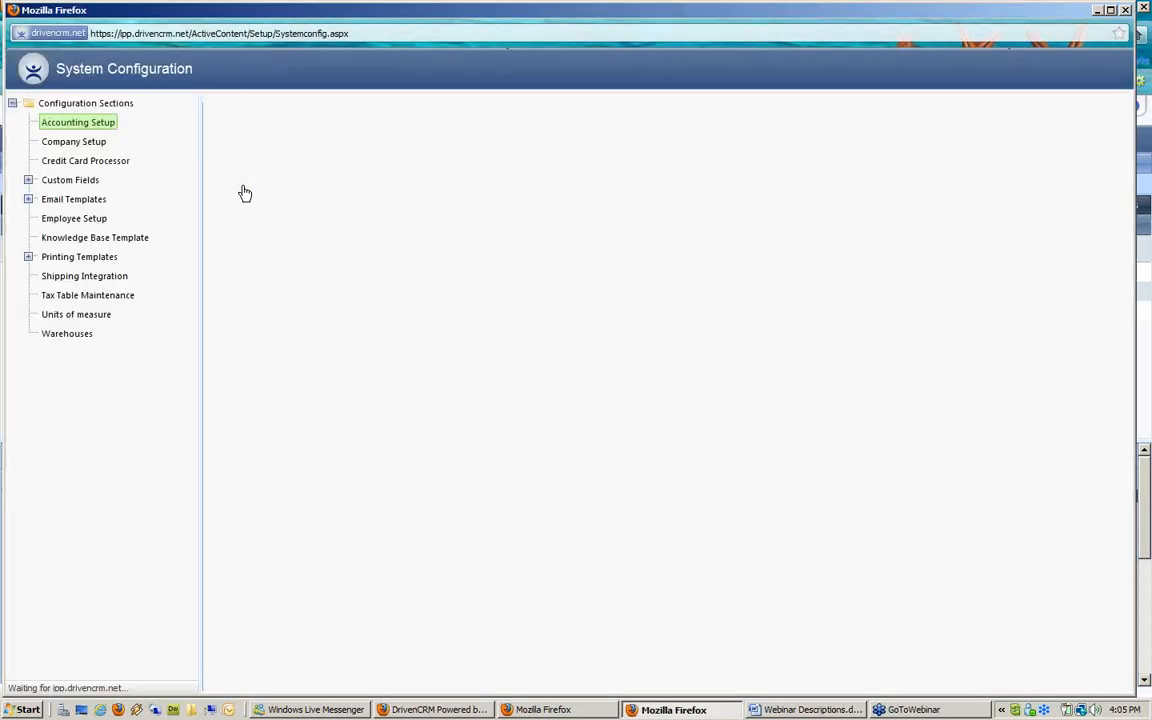
left_click(76, 218)
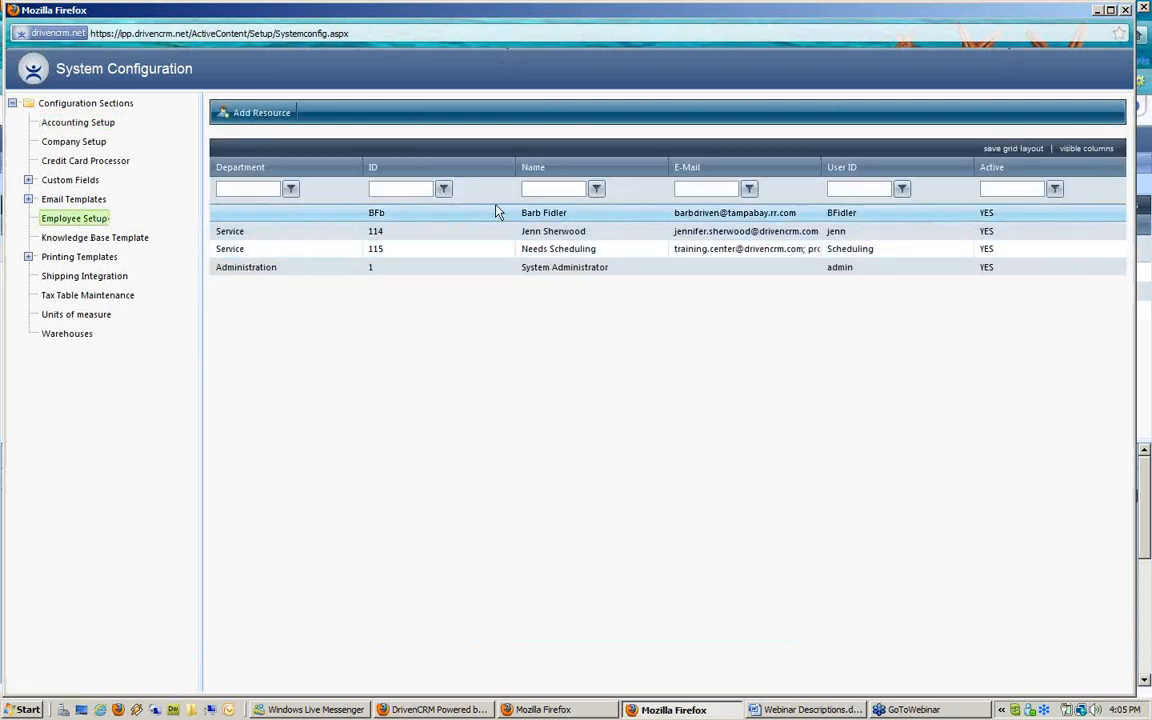
double_click(548, 216)
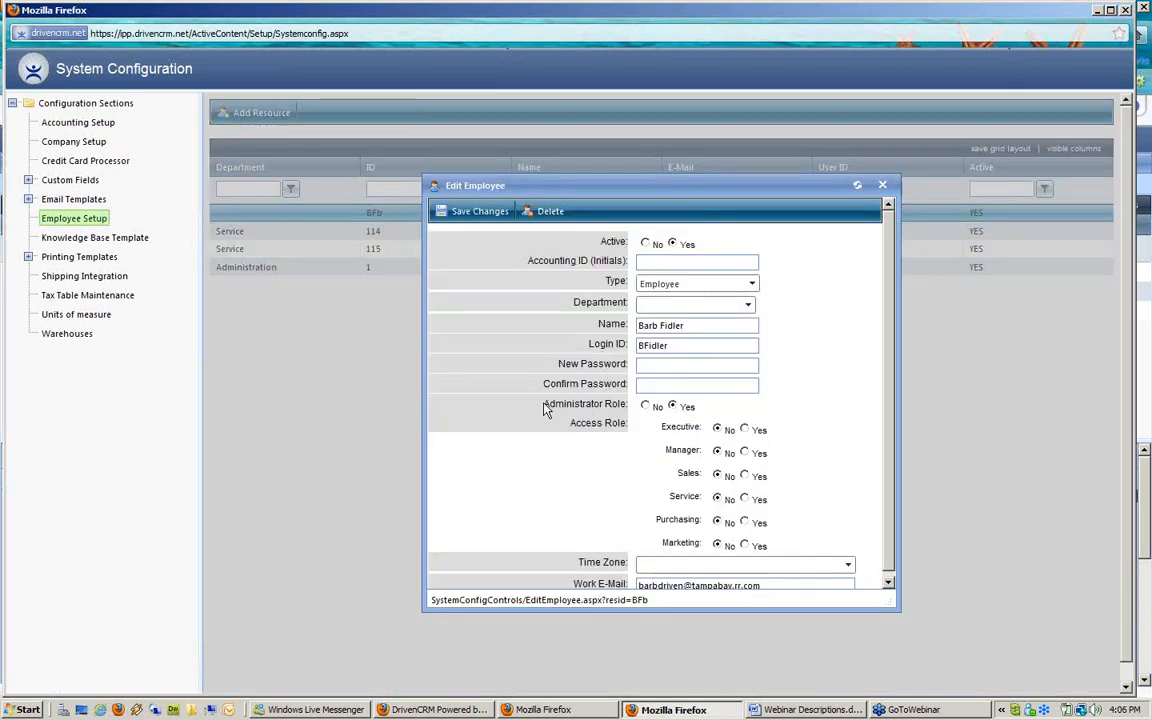
left_click_drag(510, 414, 643, 414)
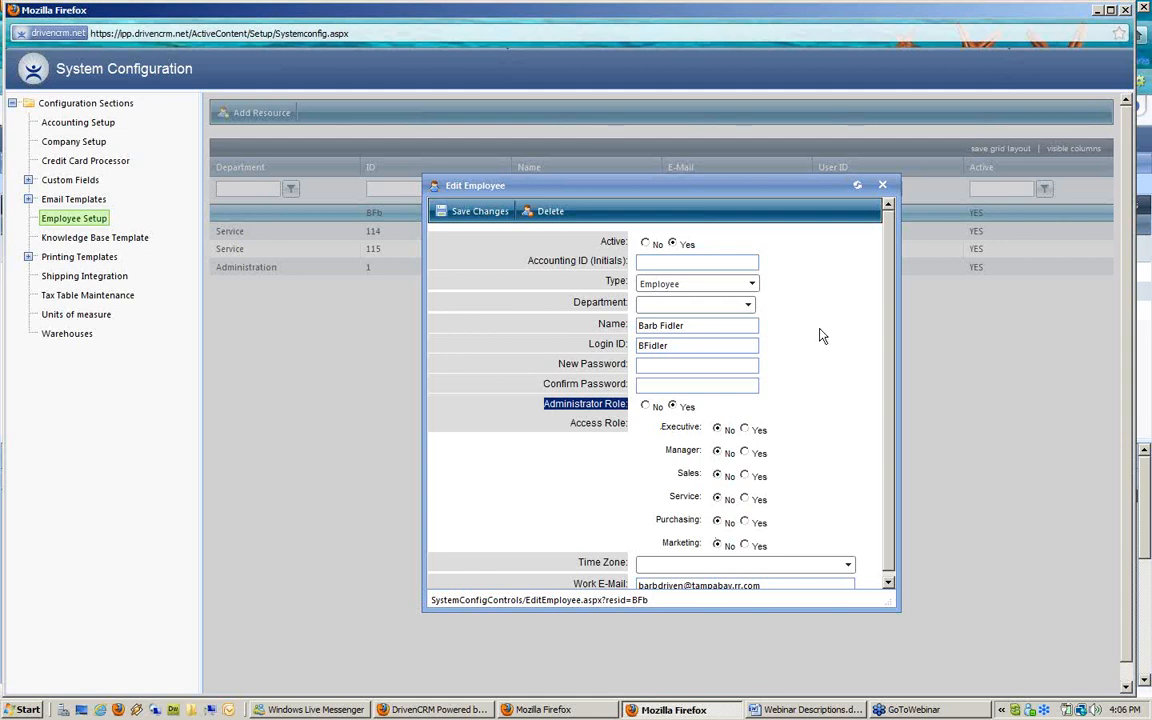
left_click(884, 187)
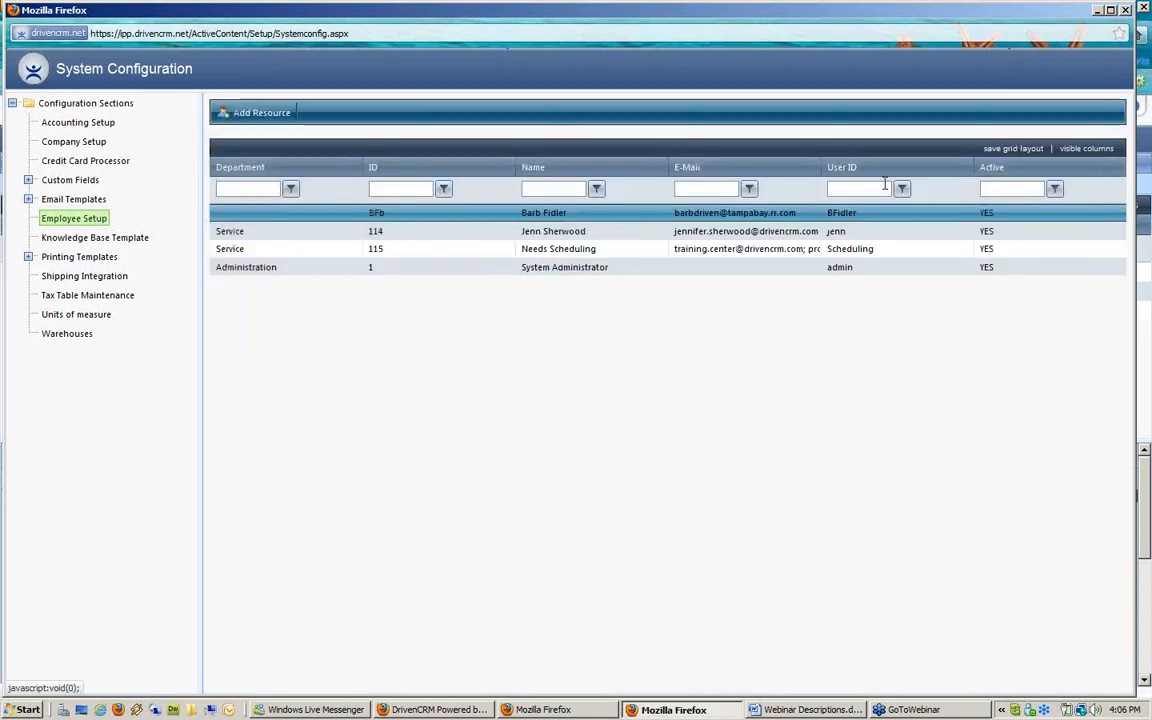
left_click(1125, 12)
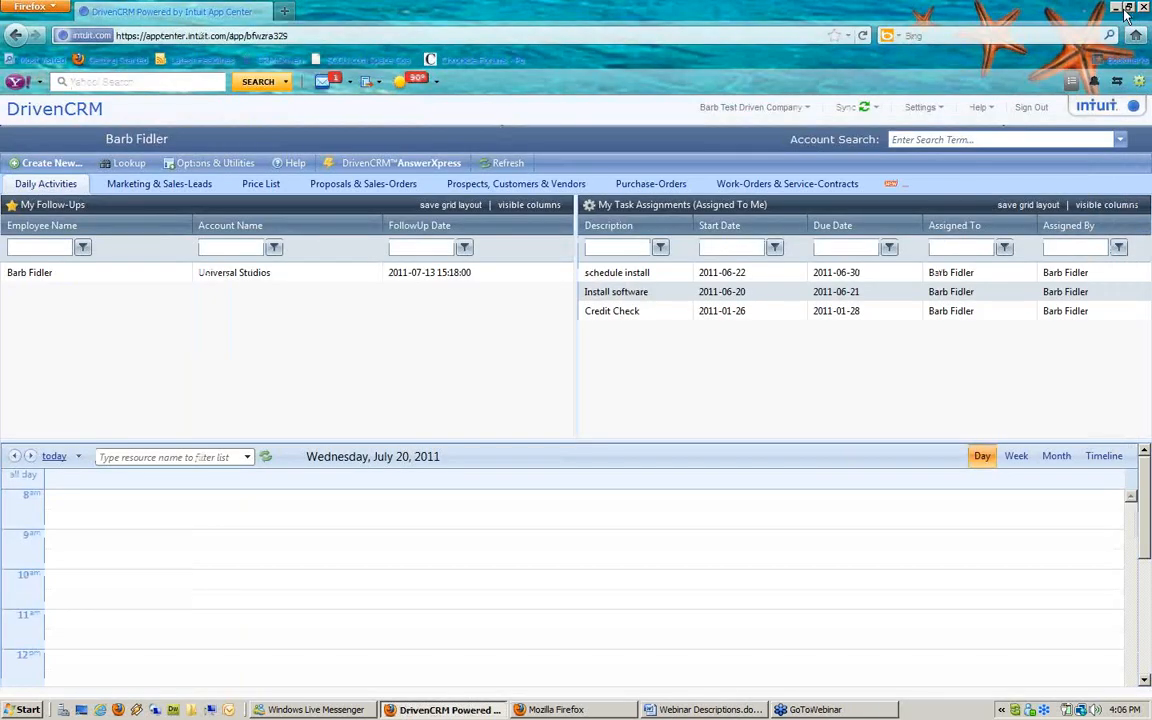
- Title the new report "Customers in Florida" and grant access to the Sales and Service roles
left_click(628, 710)
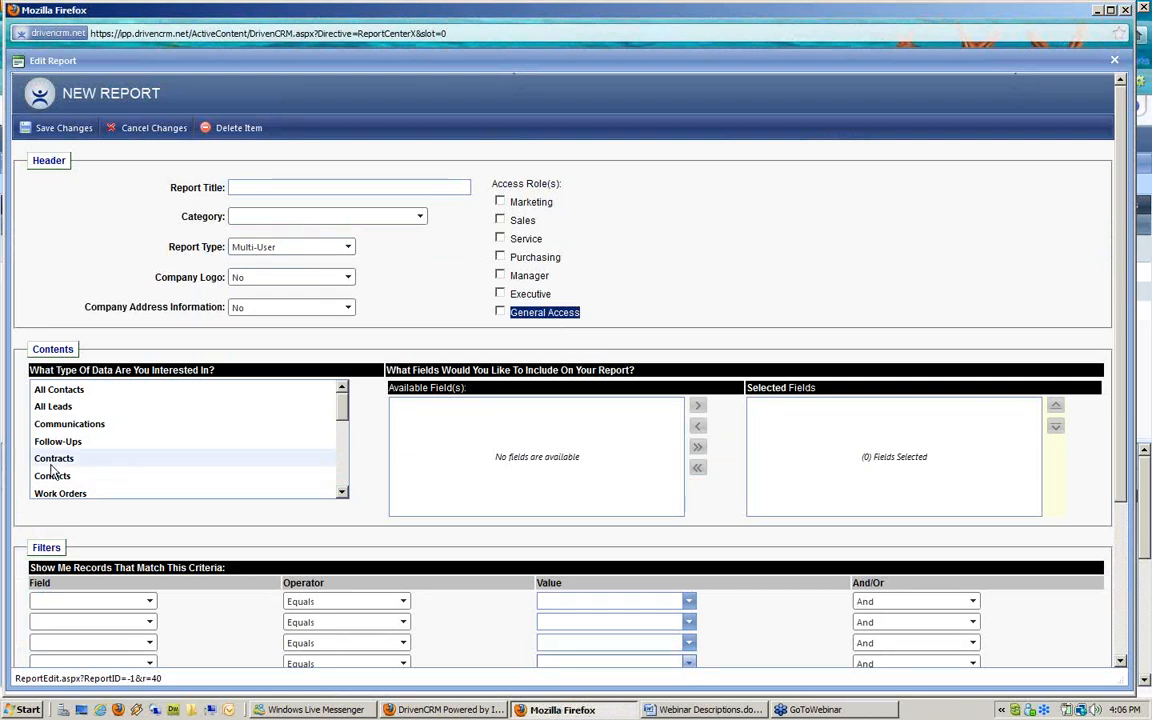
left_click(242, 186)
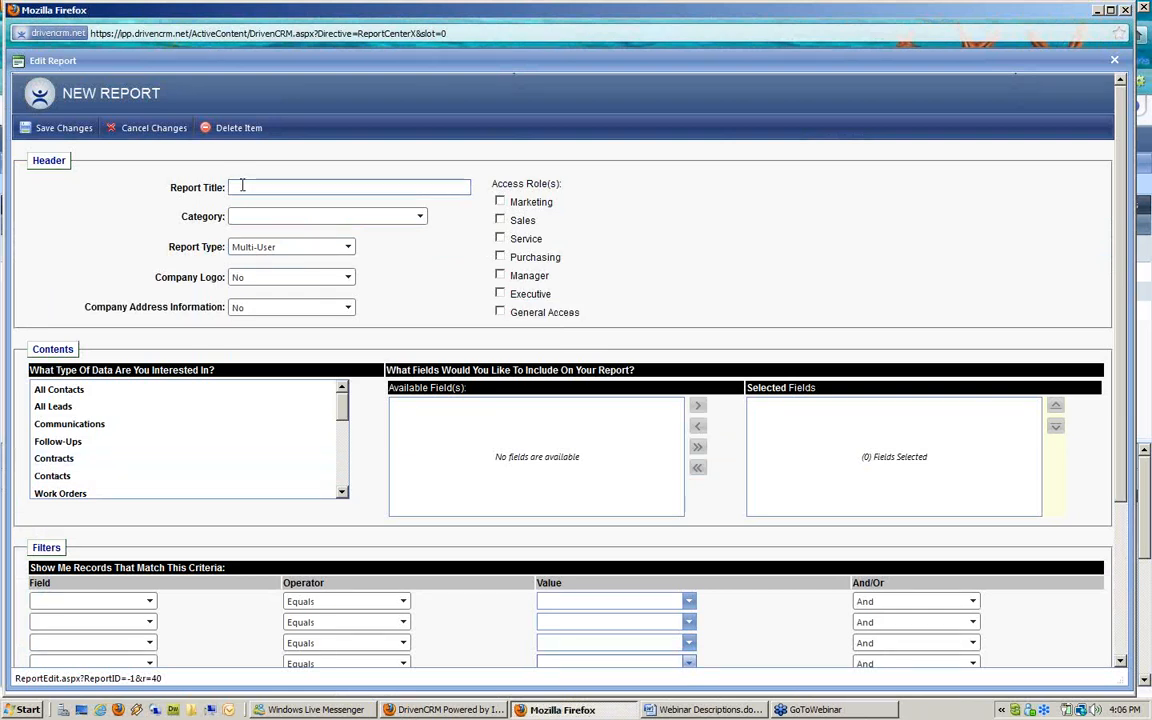
type("Customers")
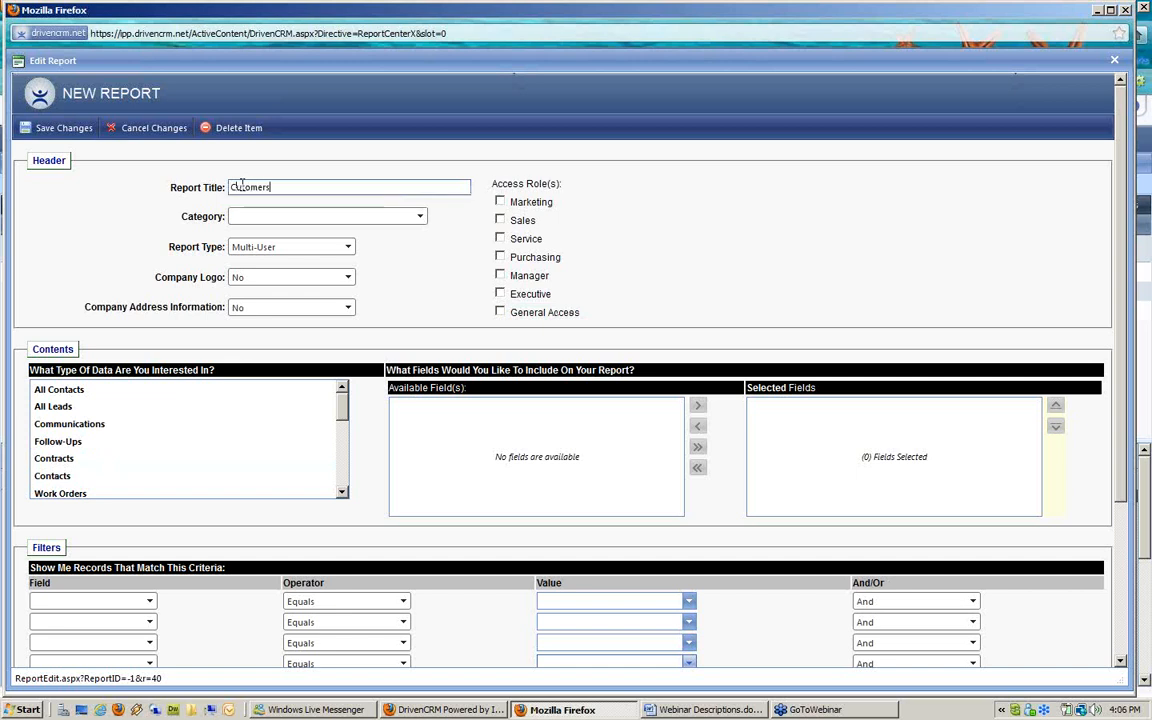
type(" in Flood")
type("a")
left_click(500, 220)
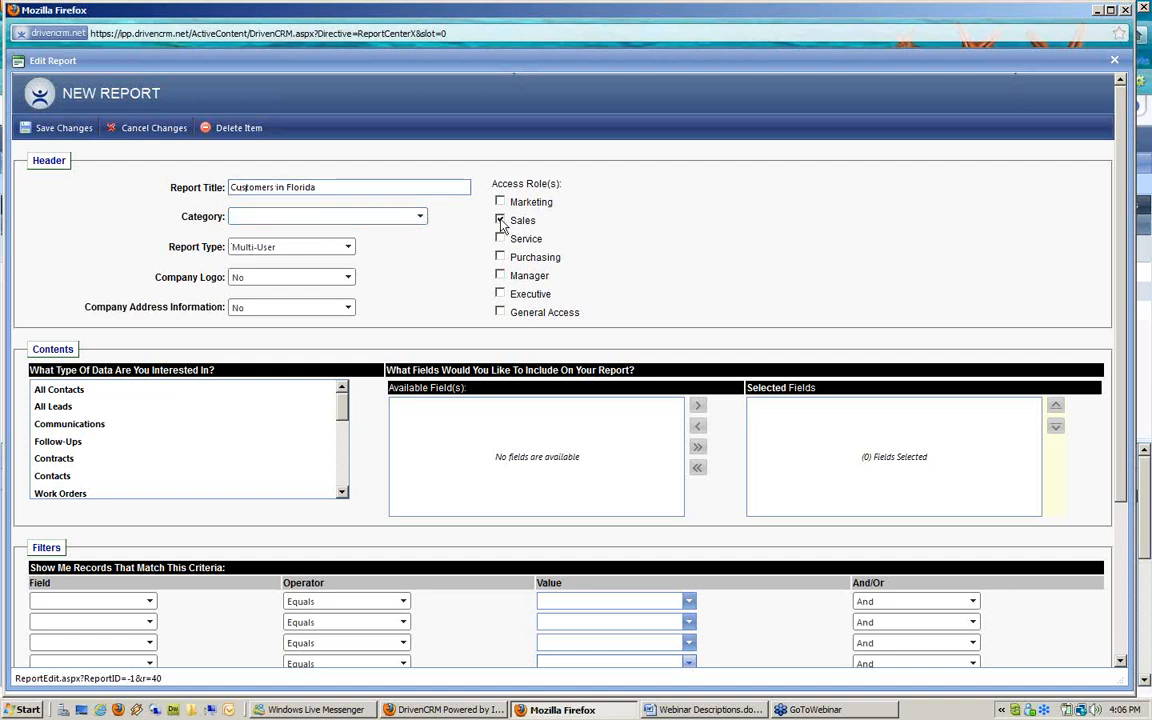
left_click(500, 239)
- Add "Customer" to the list of report categories and assign it as the report's category
left_click_drag(182, 217, 223, 218)
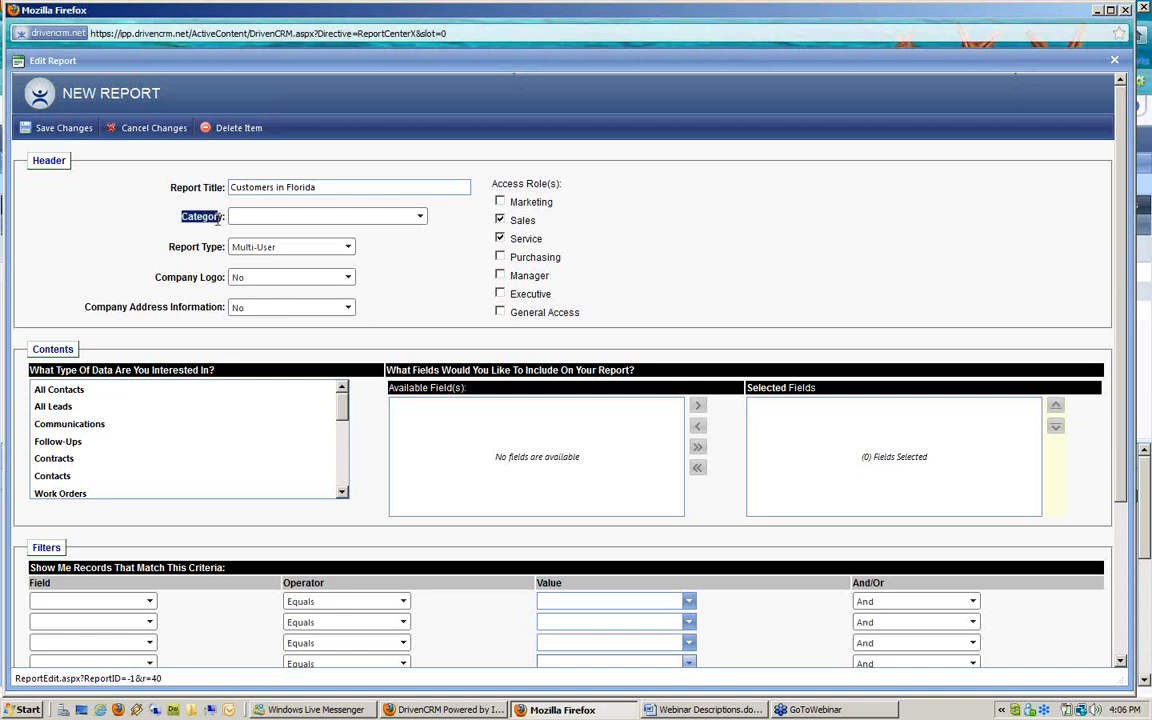
left_click(260, 222)
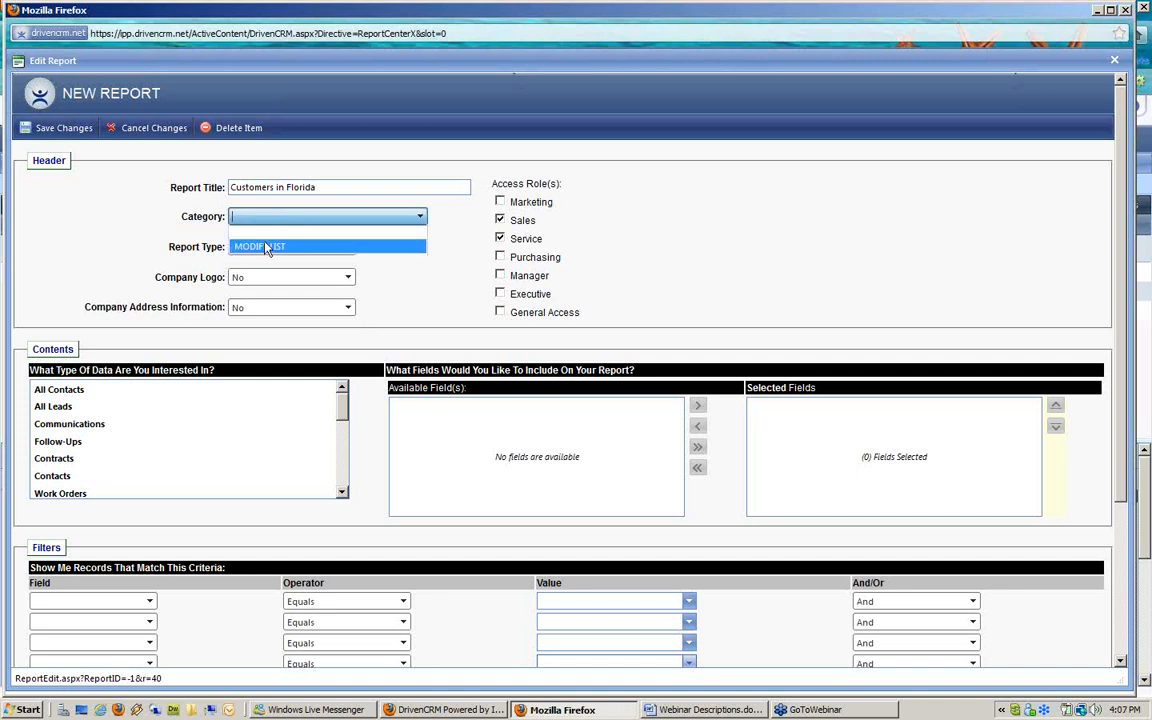
left_click(266, 248)
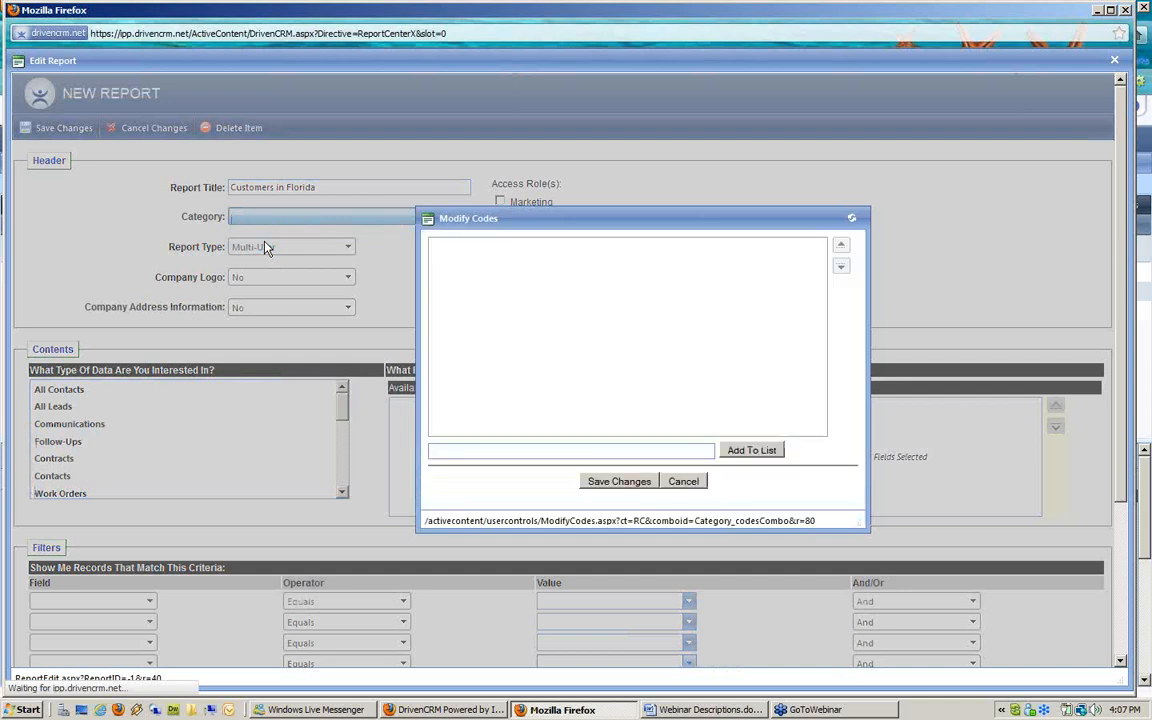
left_click(552, 451)
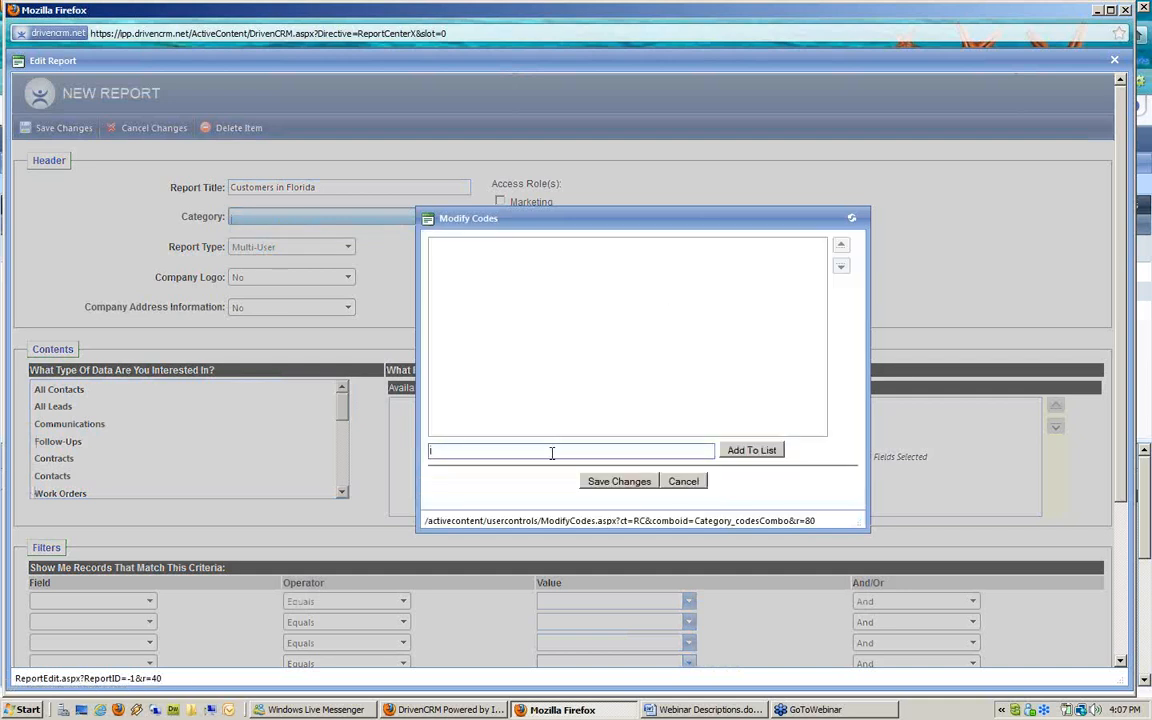
type("Customer")
left_click(760, 451)
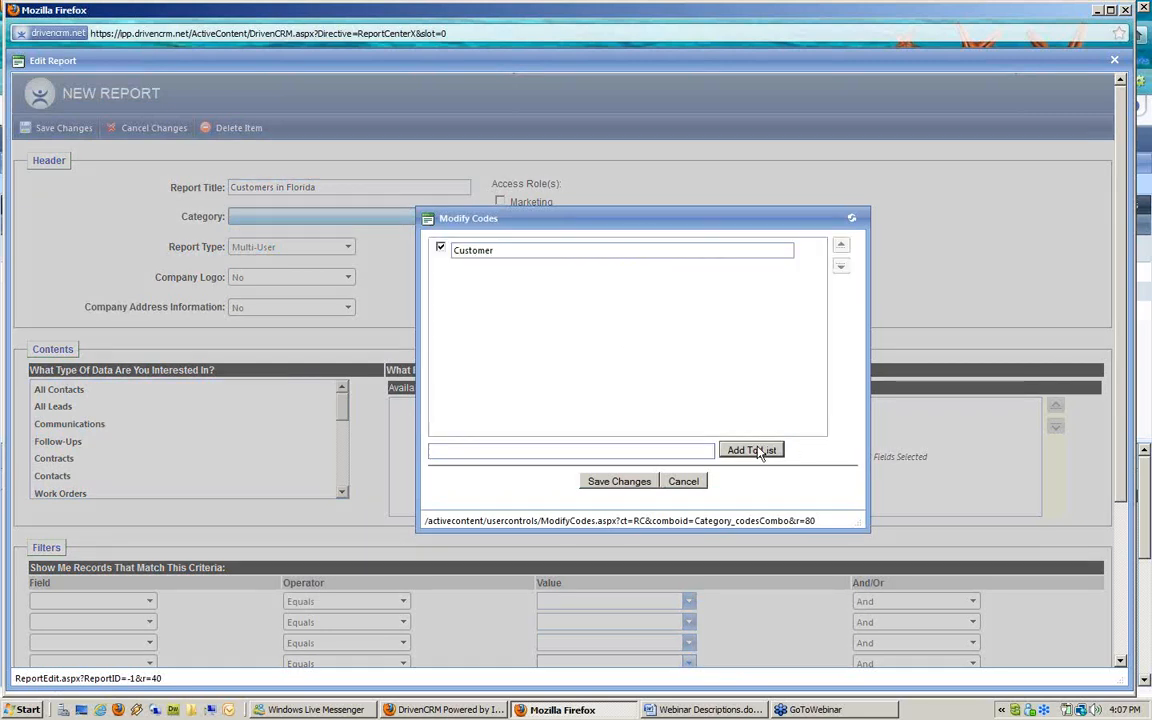
left_click(625, 482)
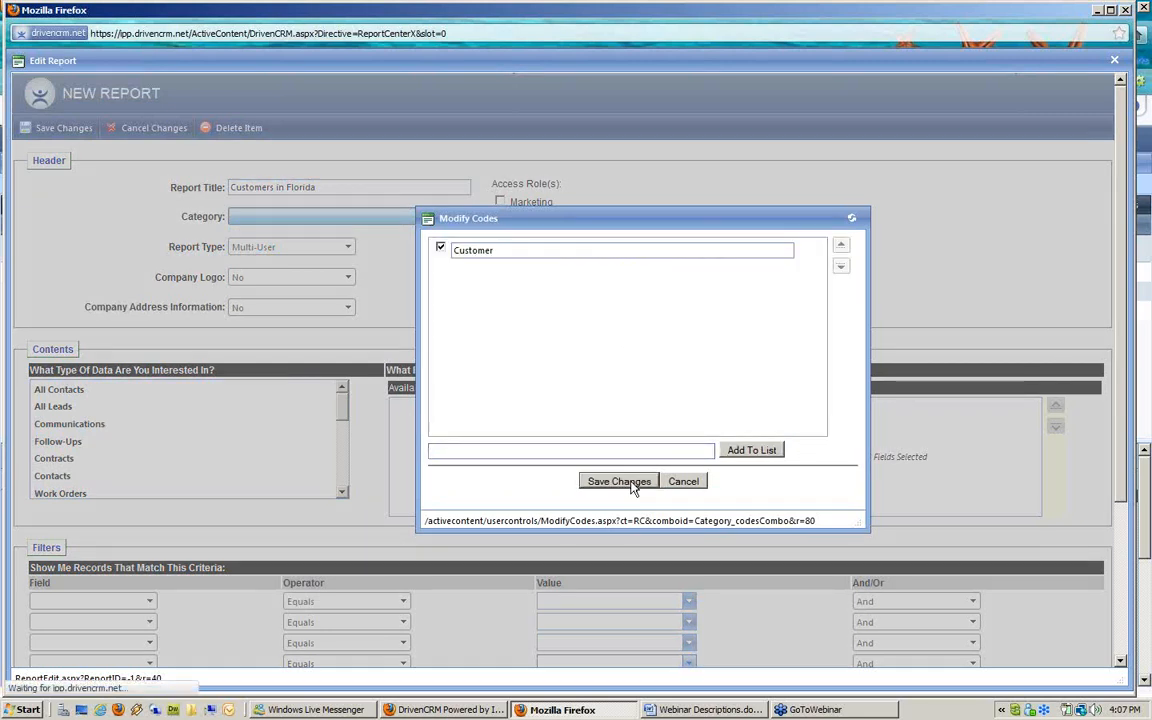
left_click(390, 218)
left_click(343, 233)
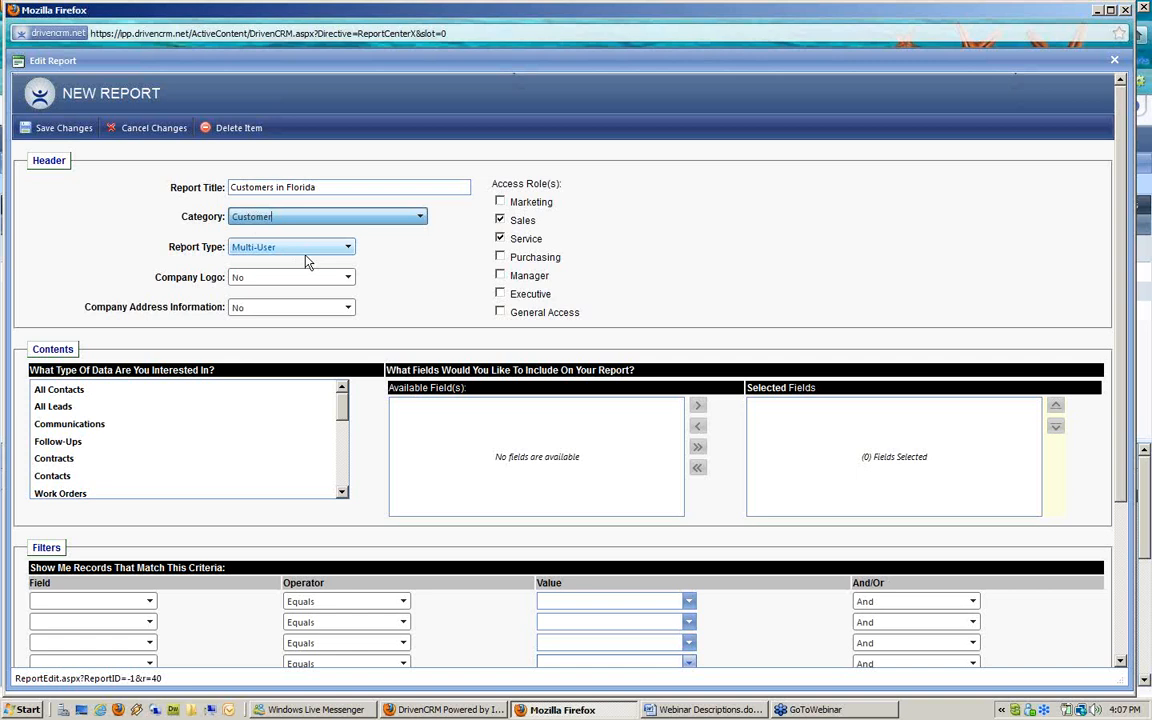
- Review the choices for the report type and the company address information
left_click(305, 254)
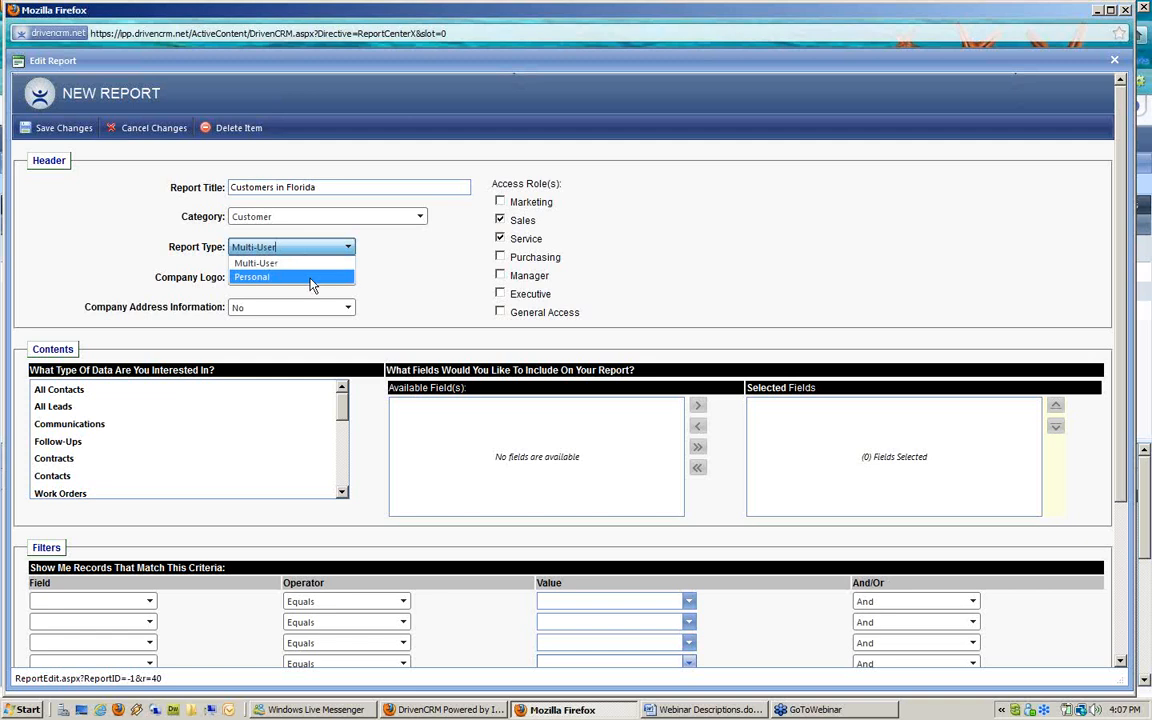
left_click(420, 250)
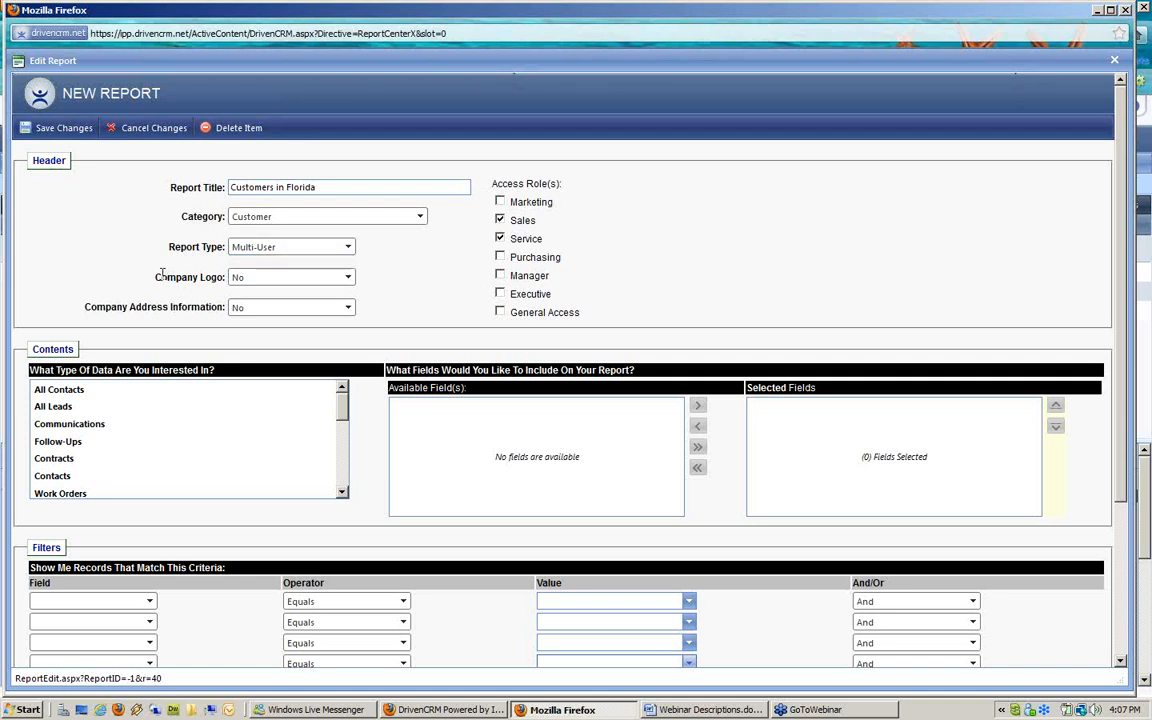
left_click_drag(153, 278, 228, 288)
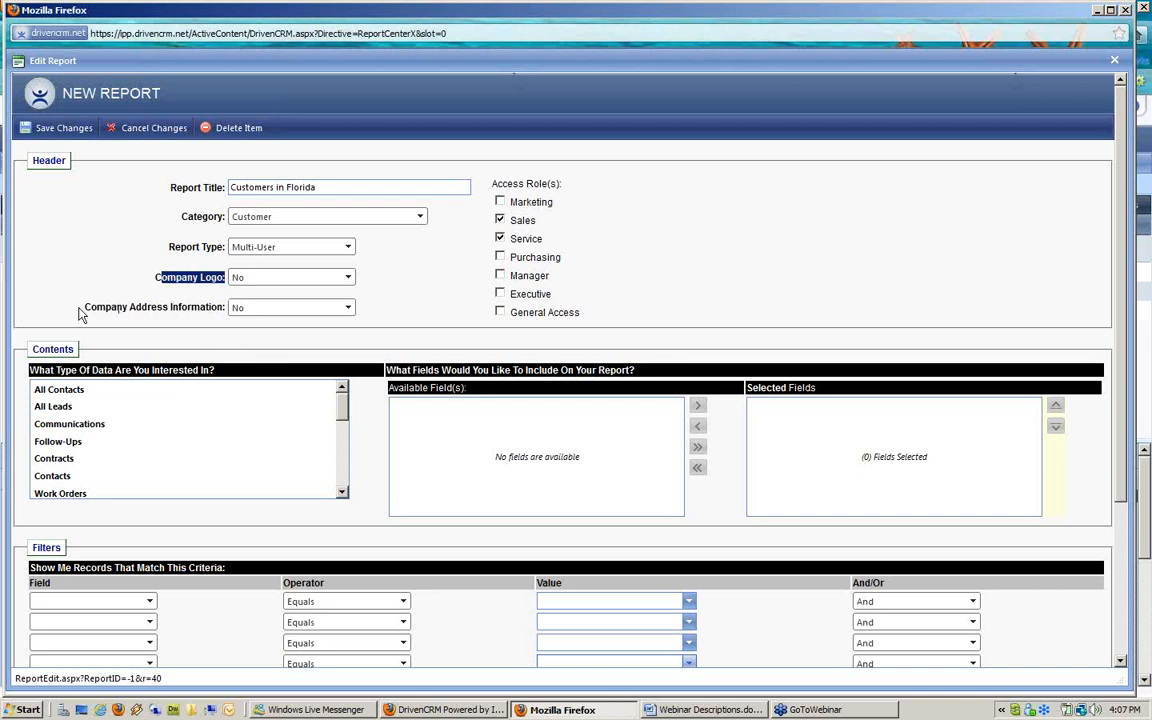
left_click_drag(86, 307, 231, 316)
left_click(233, 309)
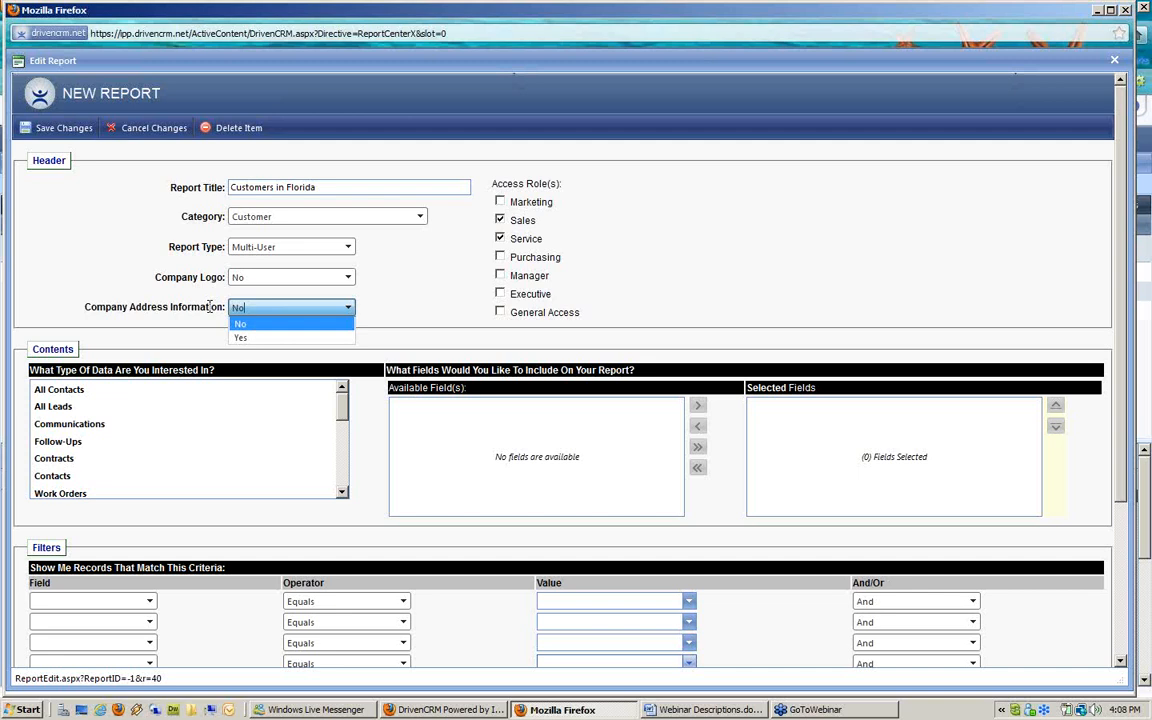
left_click(406, 305)
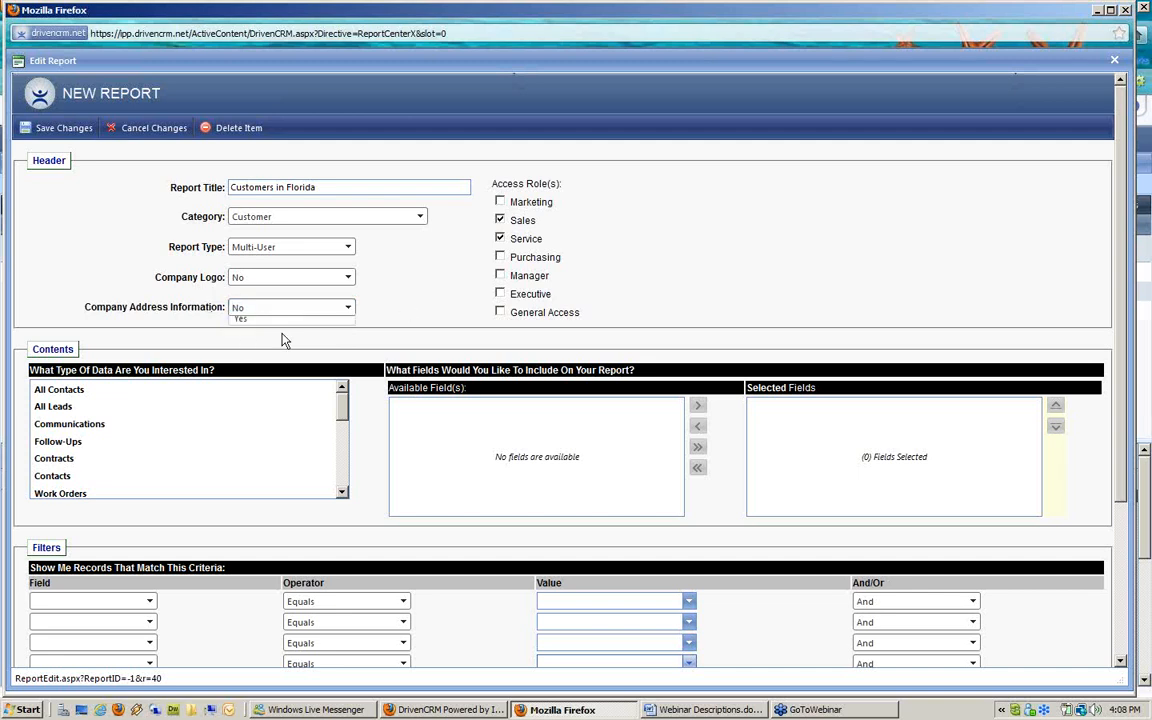
- Set the report's Company Logo option to Yes
left_click(243, 278)
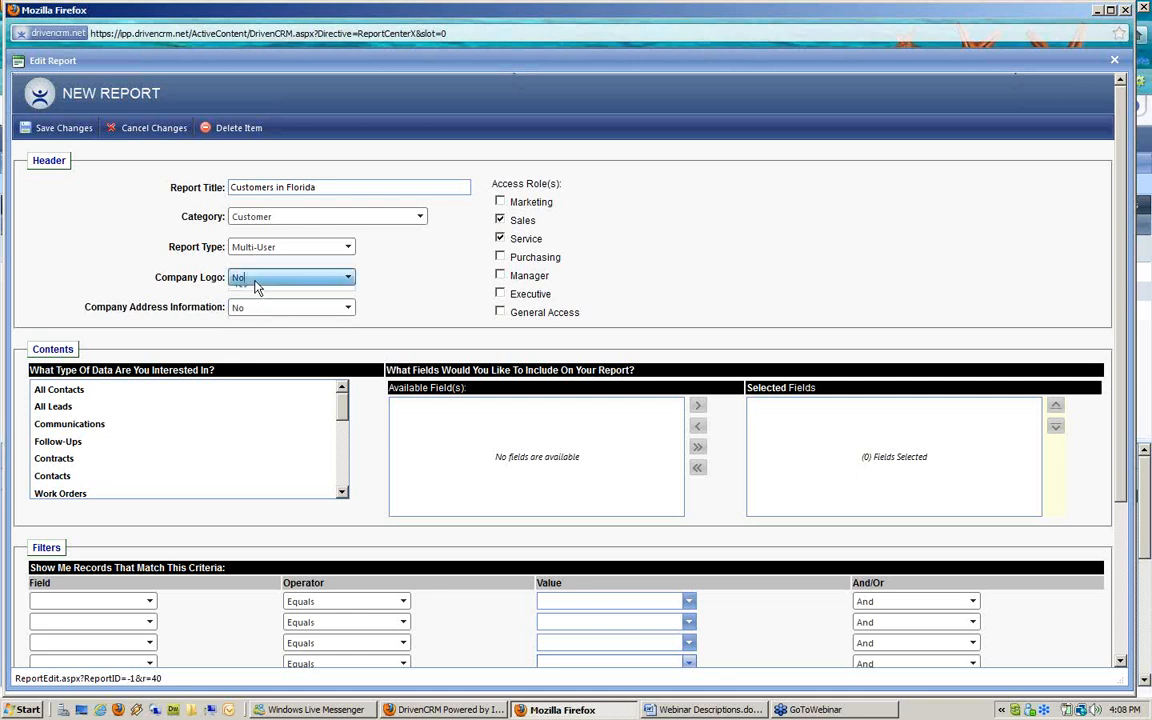
left_click(245, 291)
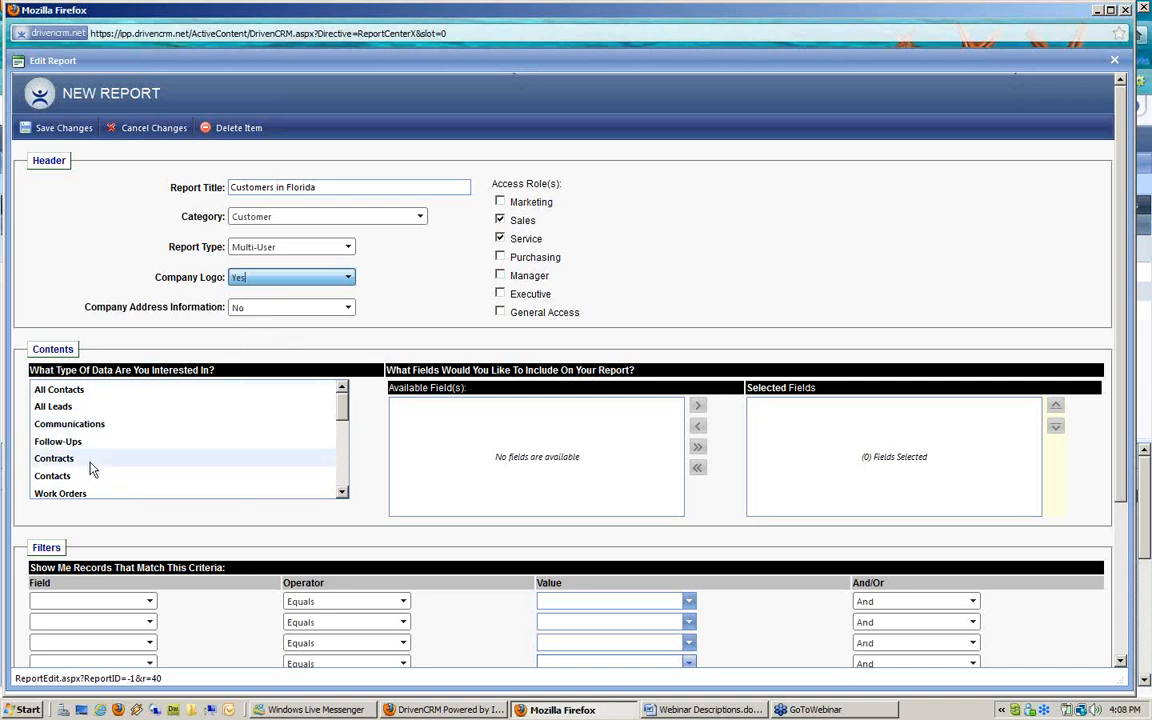
- Examine the fields available for the data types from All Contacts through Quotes & Sales Orders
left_click_drag(76, 370, 218, 385)
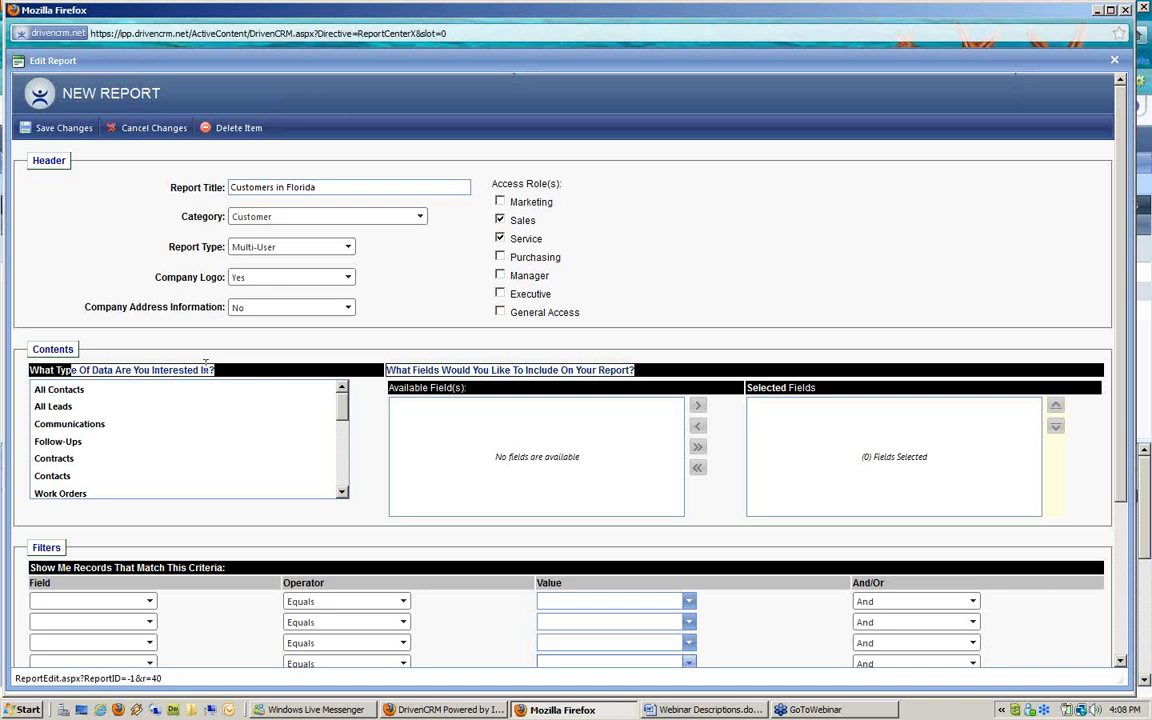
left_click(92, 393)
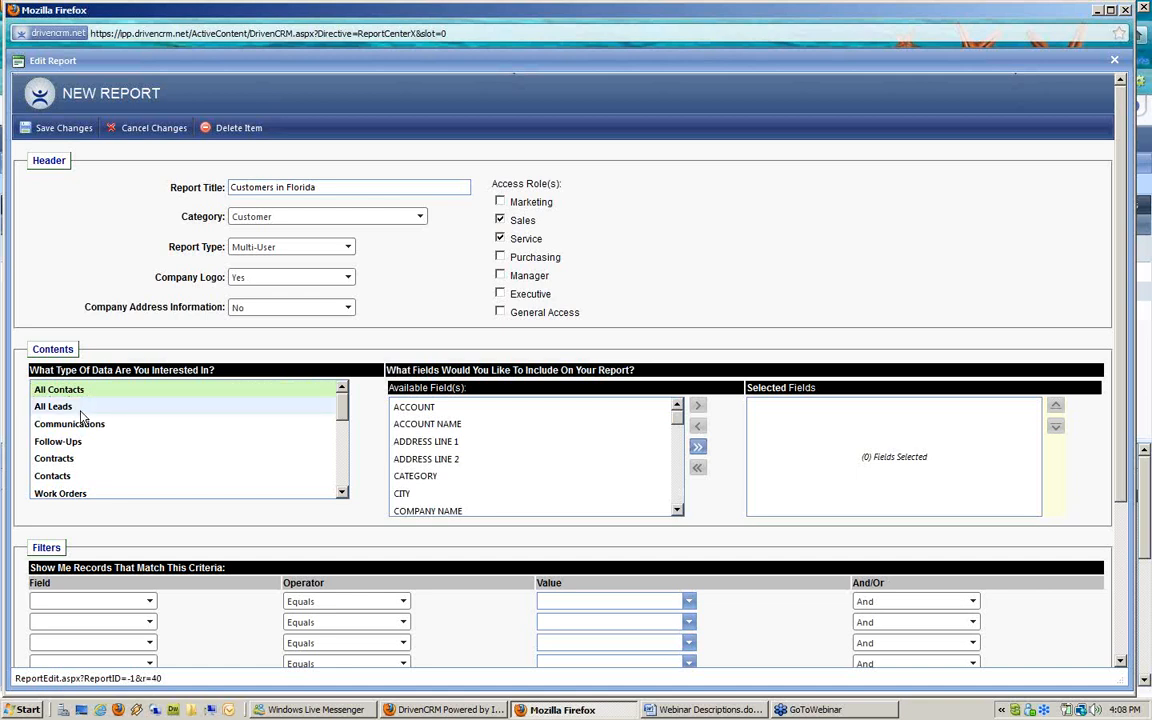
left_click(80, 411)
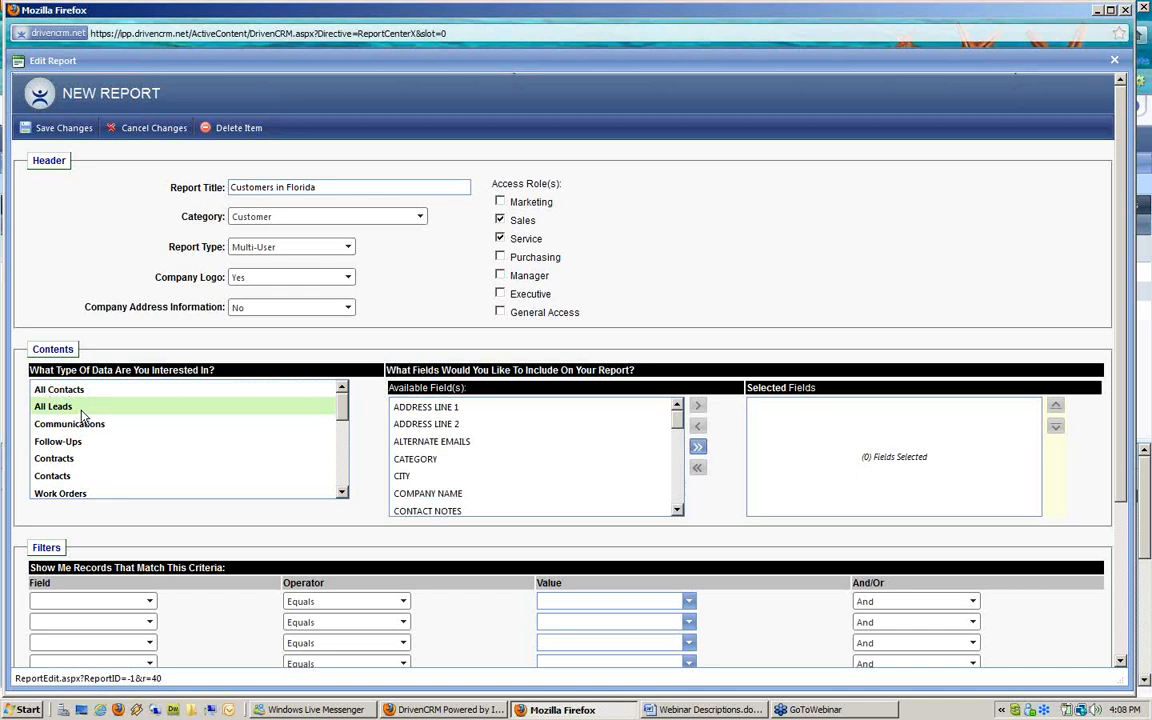
left_click(85, 427)
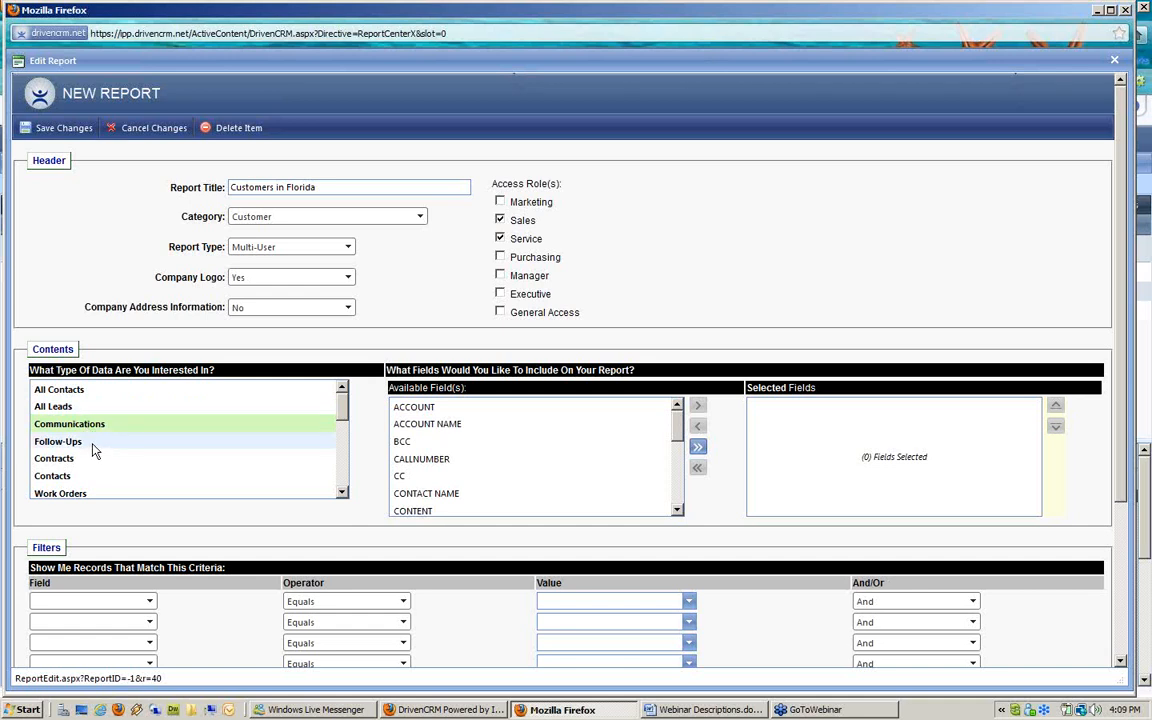
left_click(94, 451)
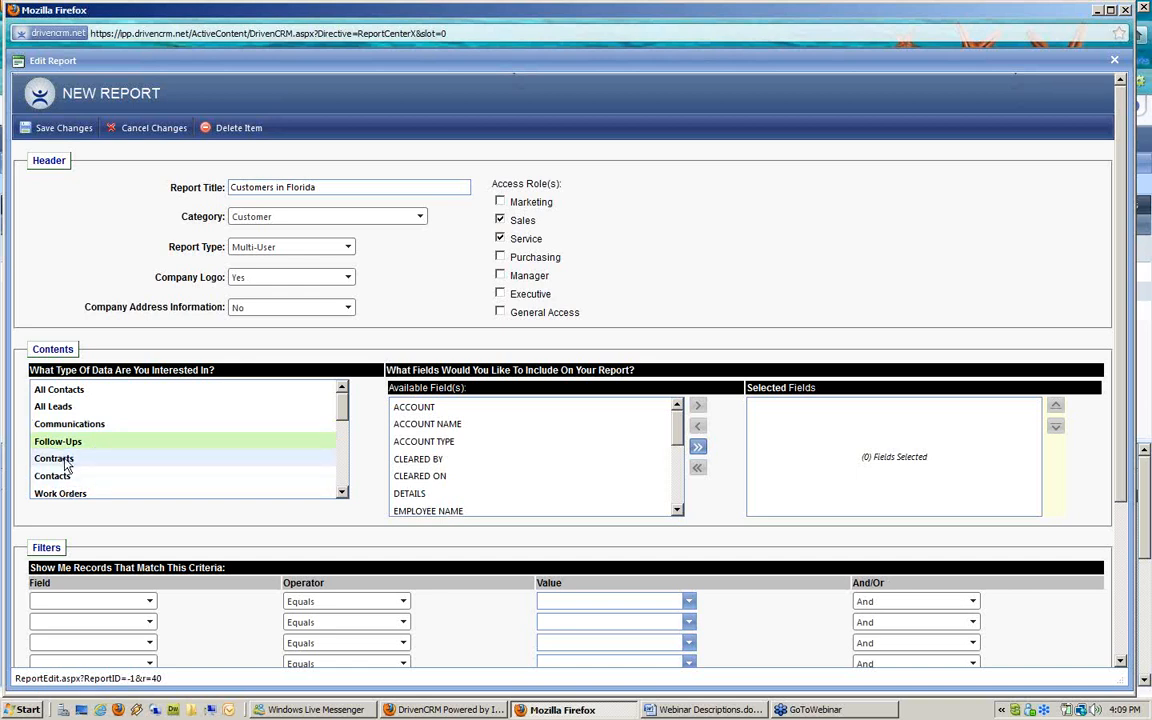
left_click(60, 459)
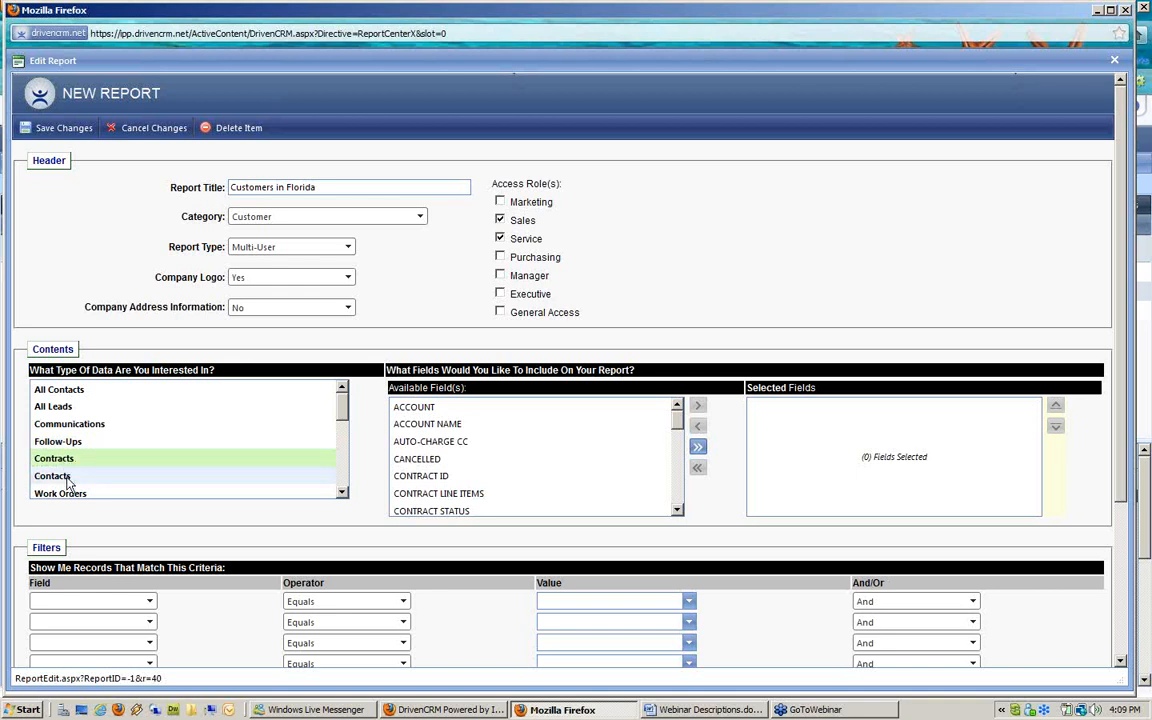
left_click(66, 477)
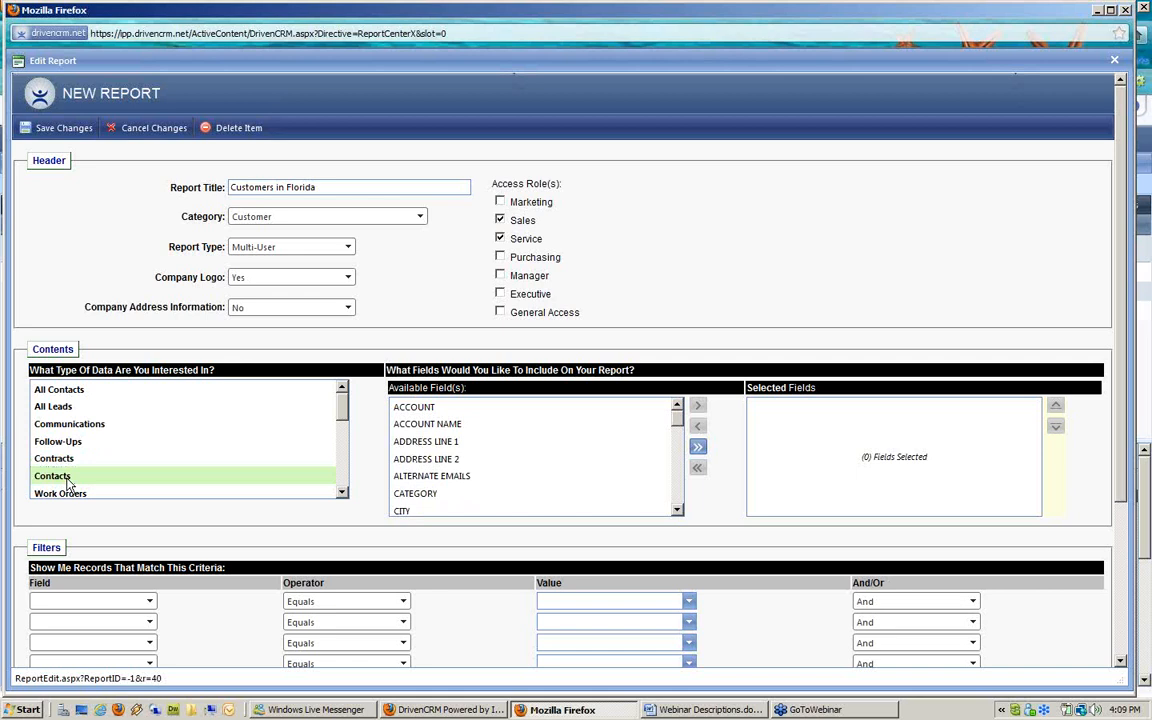
scroll(68, 485, "down", 1)
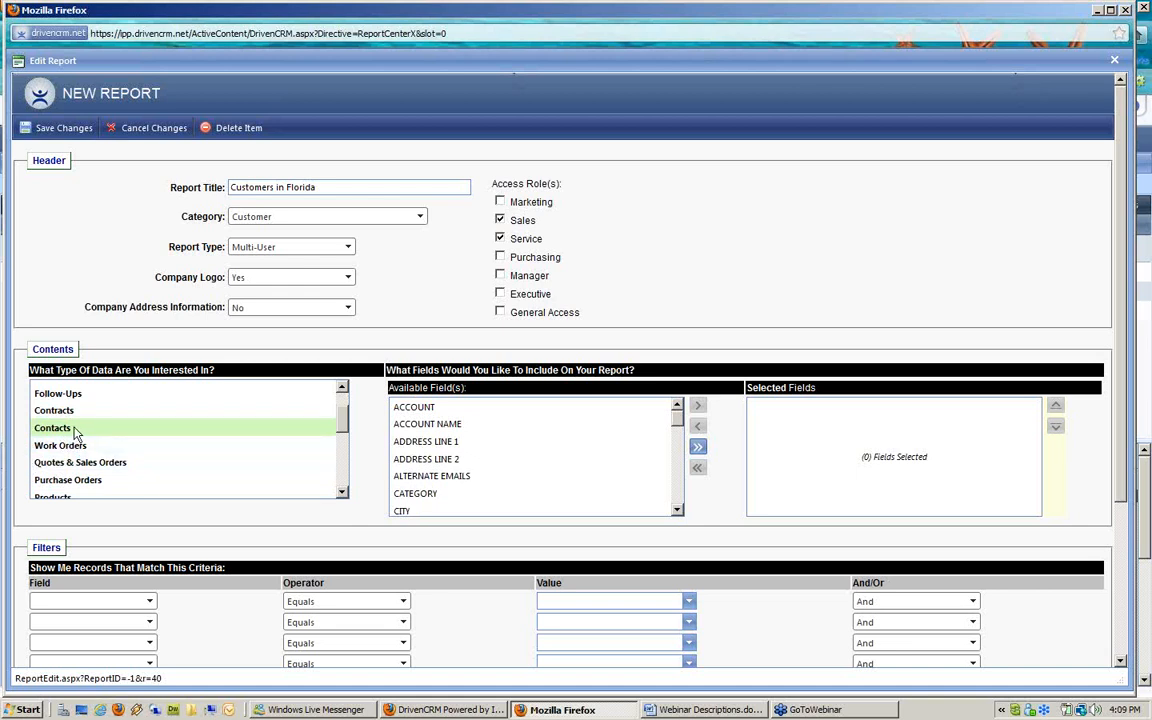
left_click(70, 455)
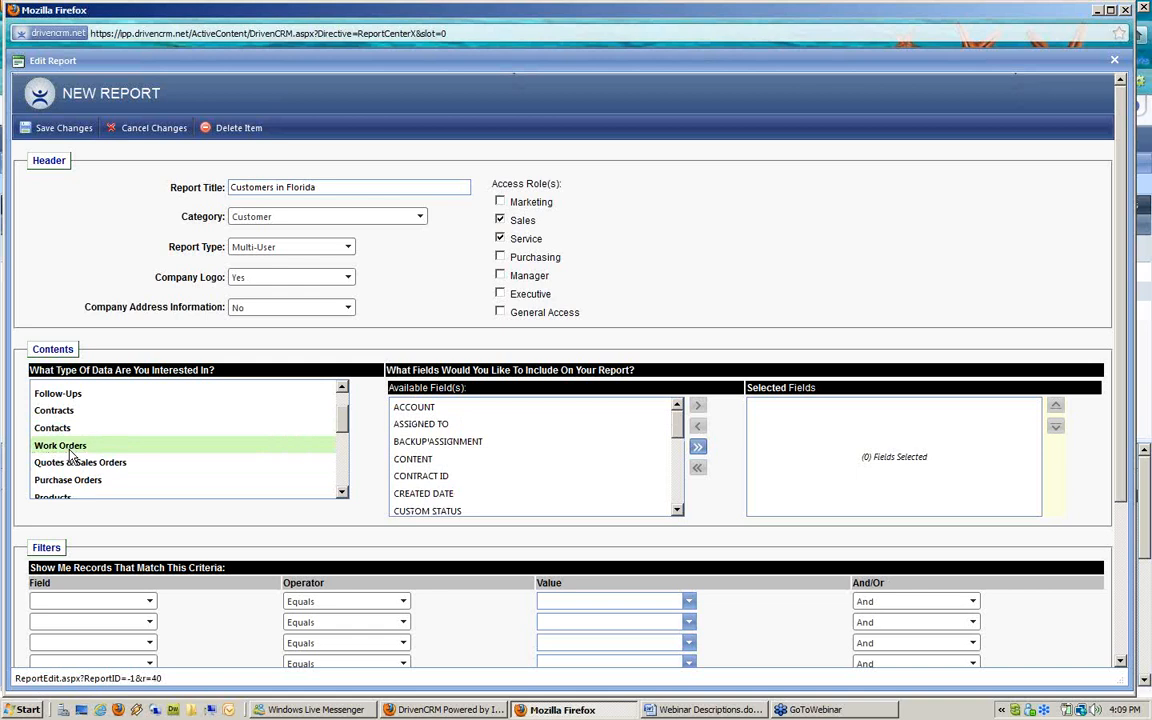
left_click(81, 464)
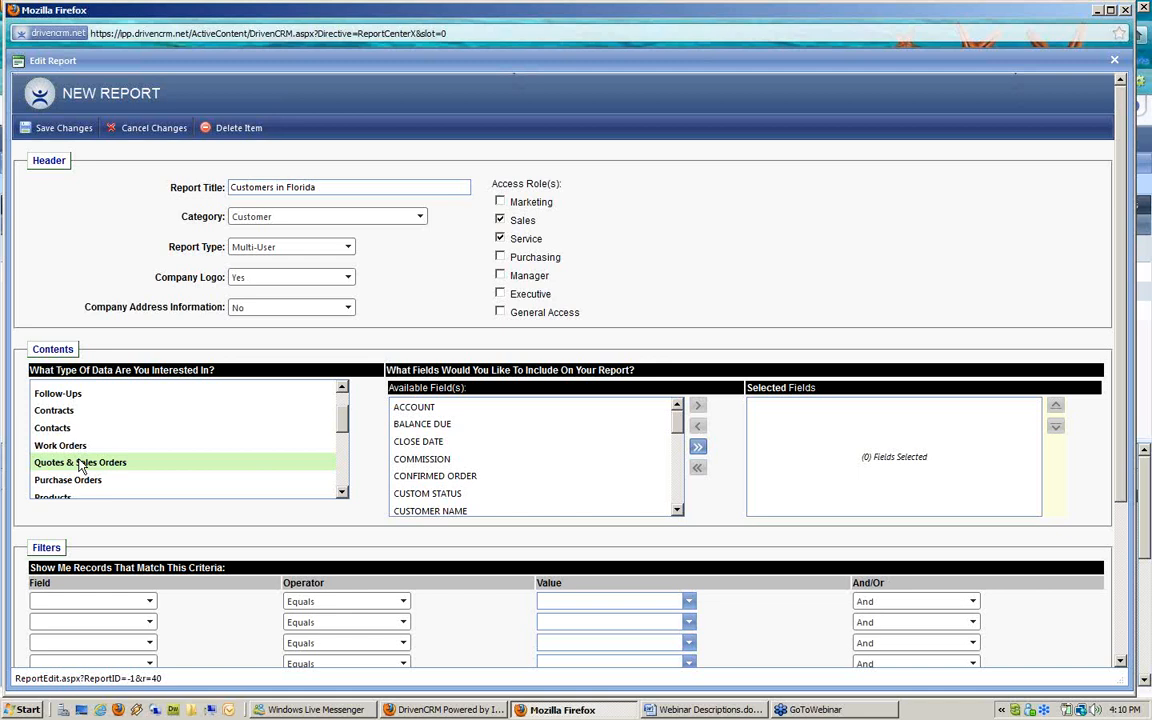
- Examine the fields offered for Purchase Orders, Products, Documents, All Promotions, and All Leads And Contacts
scroll(80, 467, "down", 3)
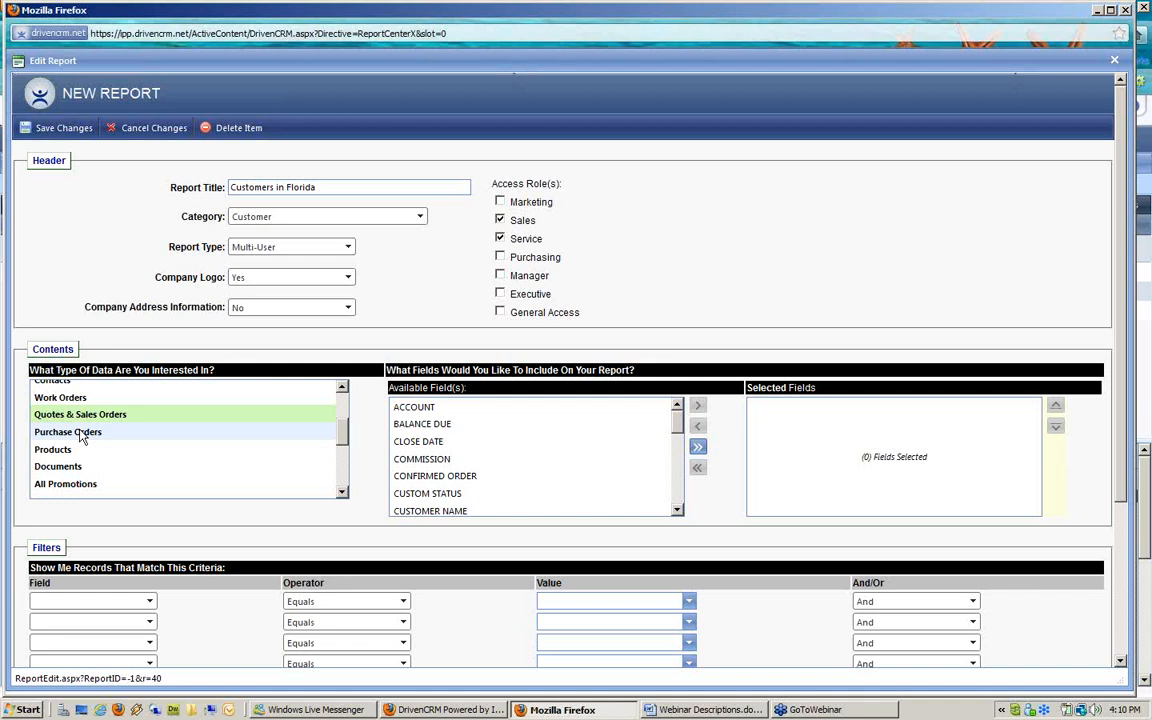
scroll(80, 437, "down", 1)
left_click(82, 412)
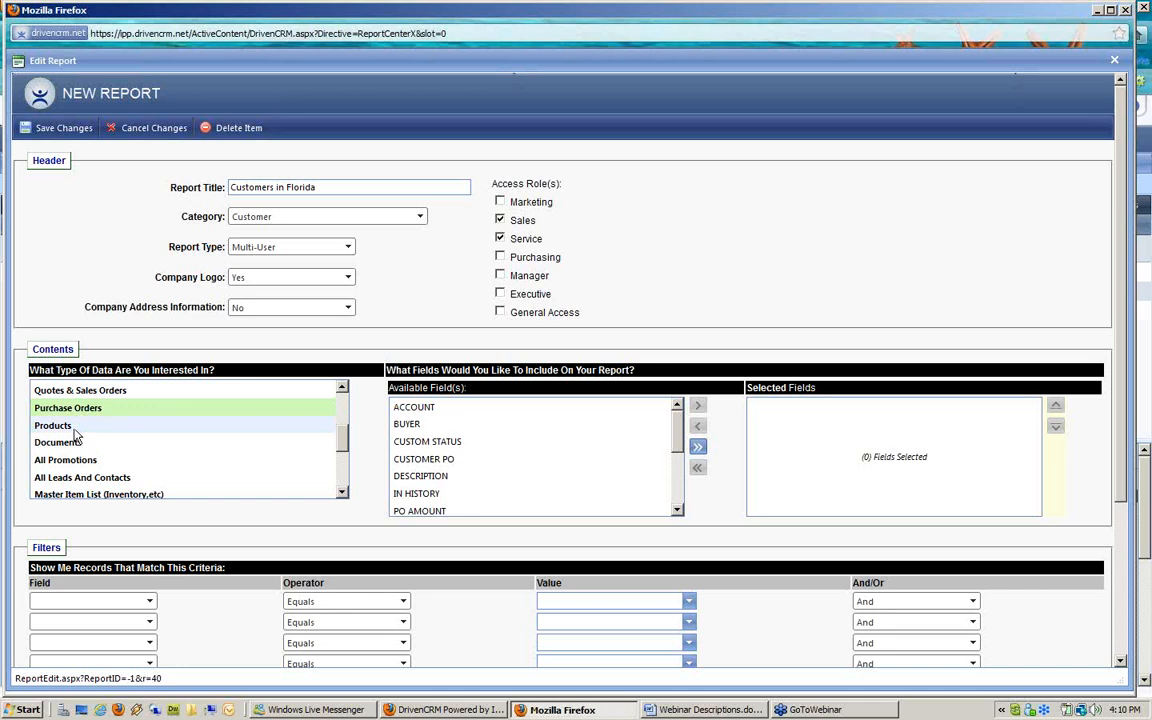
left_click(74, 428)
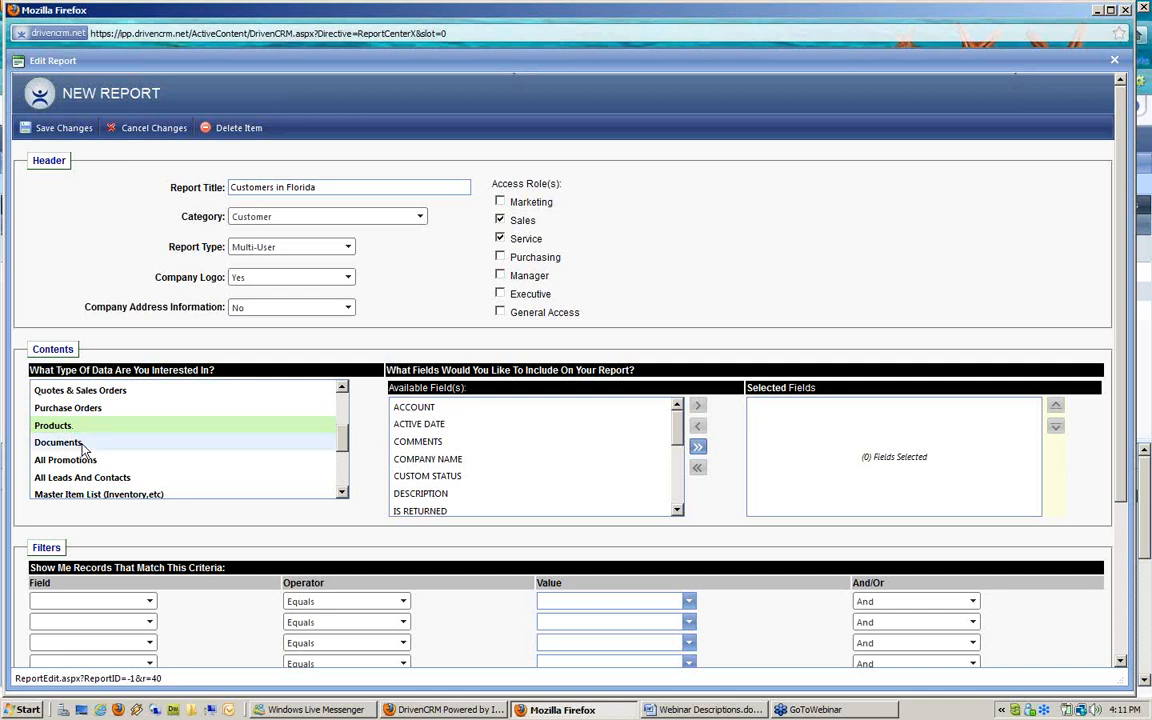
left_click(83, 446)
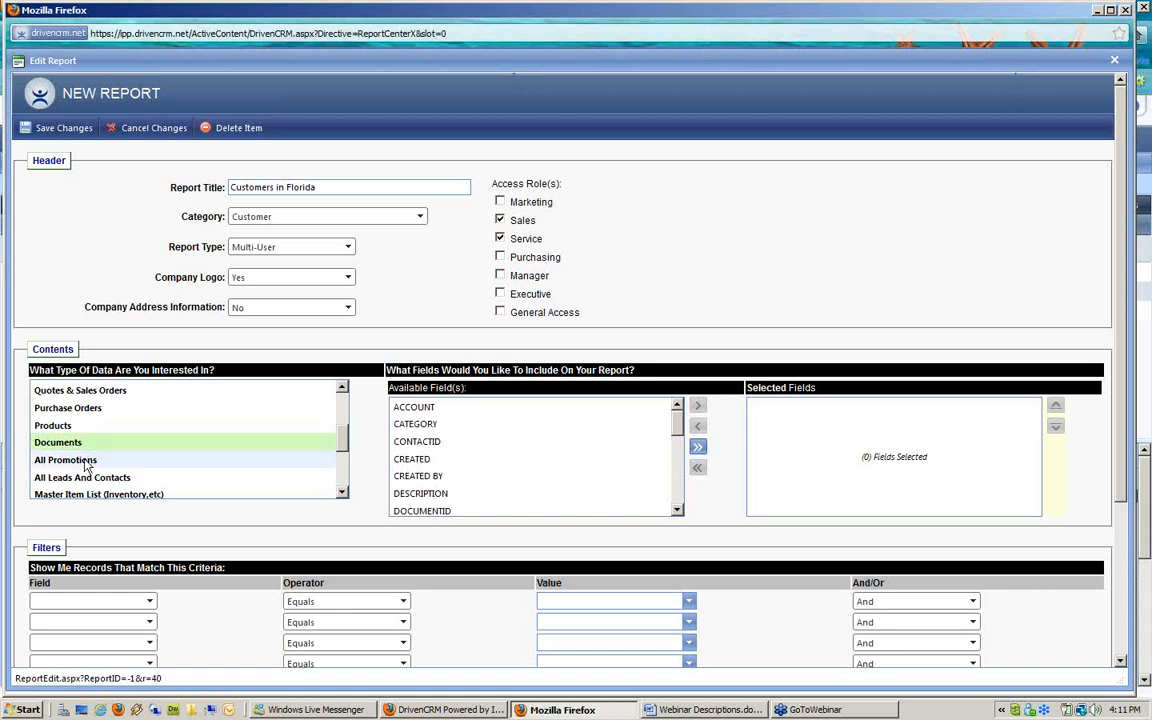
left_click(85, 462)
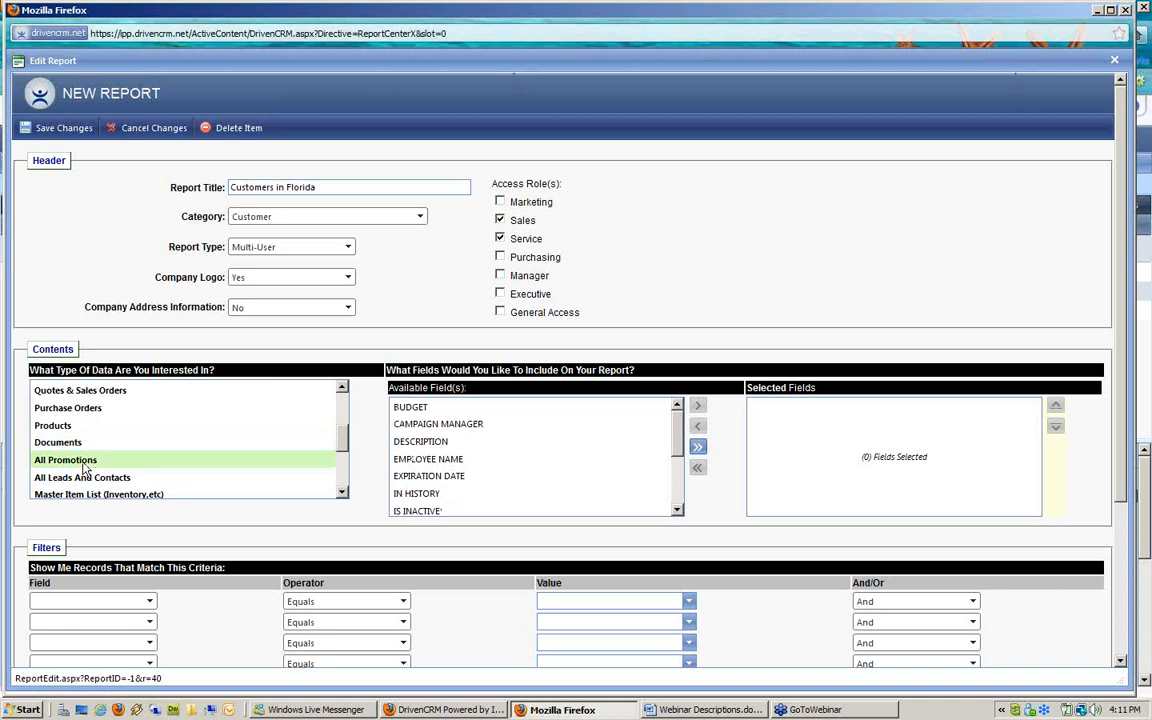
left_click(89, 478)
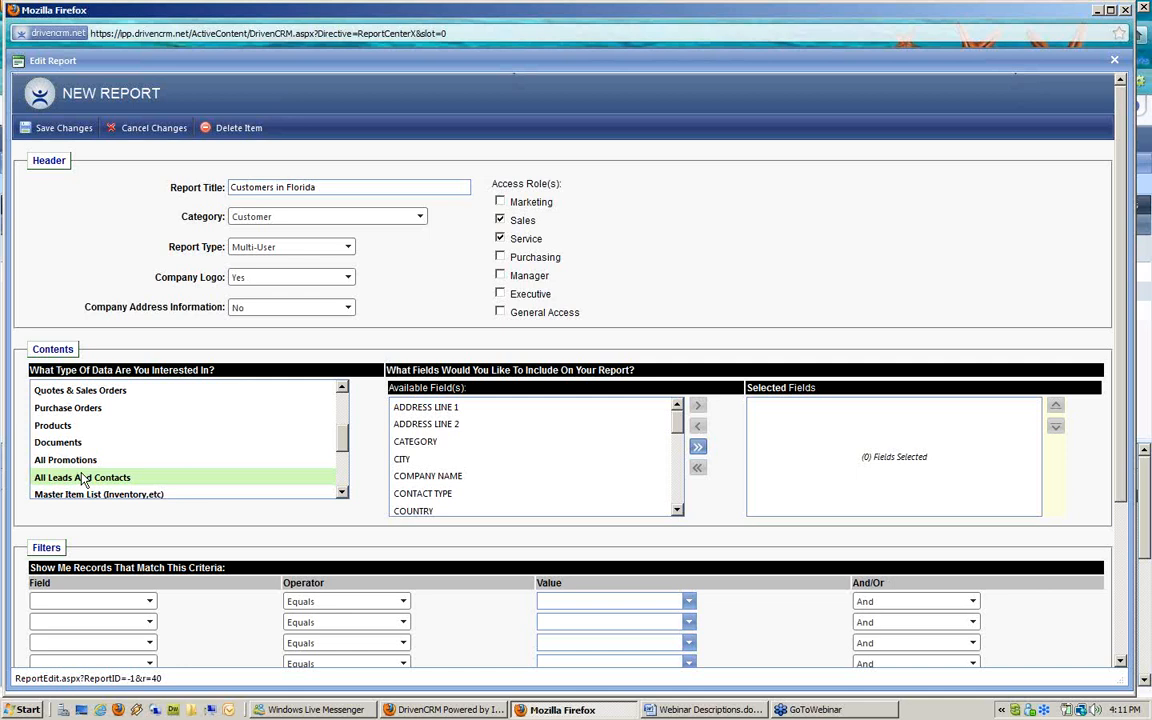
- Examine the fields available for Master Item List, Tasks, Knowledge Base, Vendors, and Serial Numbers
left_click(343, 493)
left_click(343, 492)
left_click(343, 492)
left_click(343, 492)
left_click(343, 492)
left_click(343, 492)
left_click(343, 492)
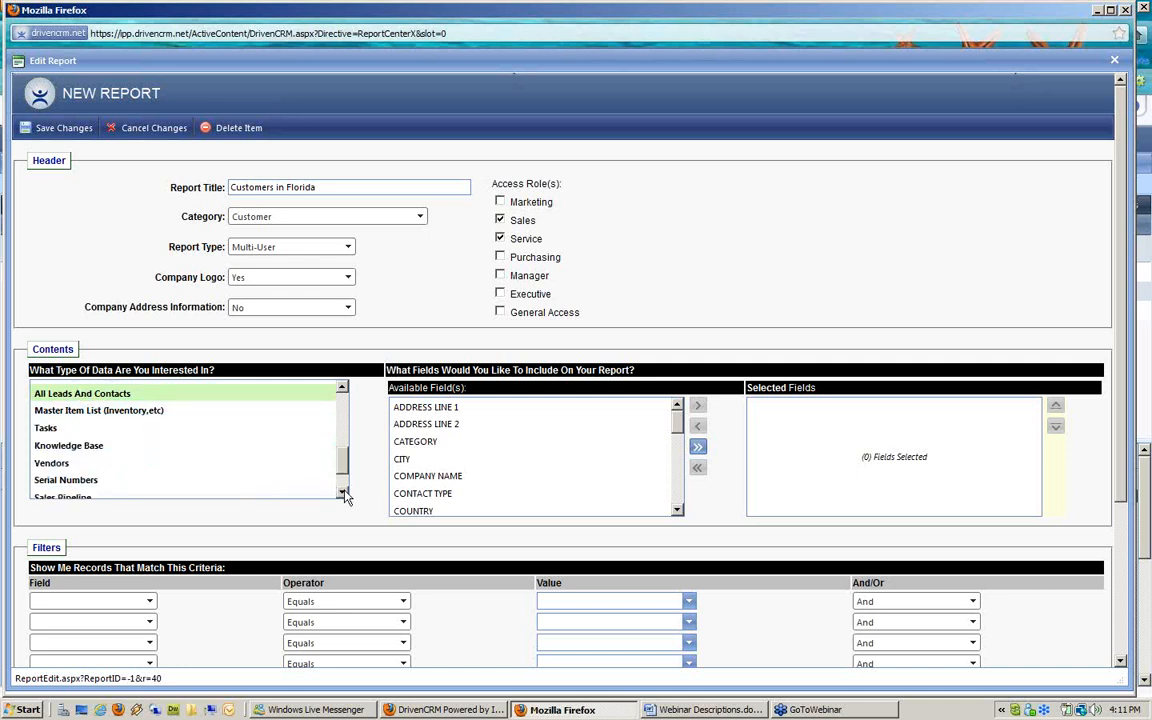
left_click(88, 412)
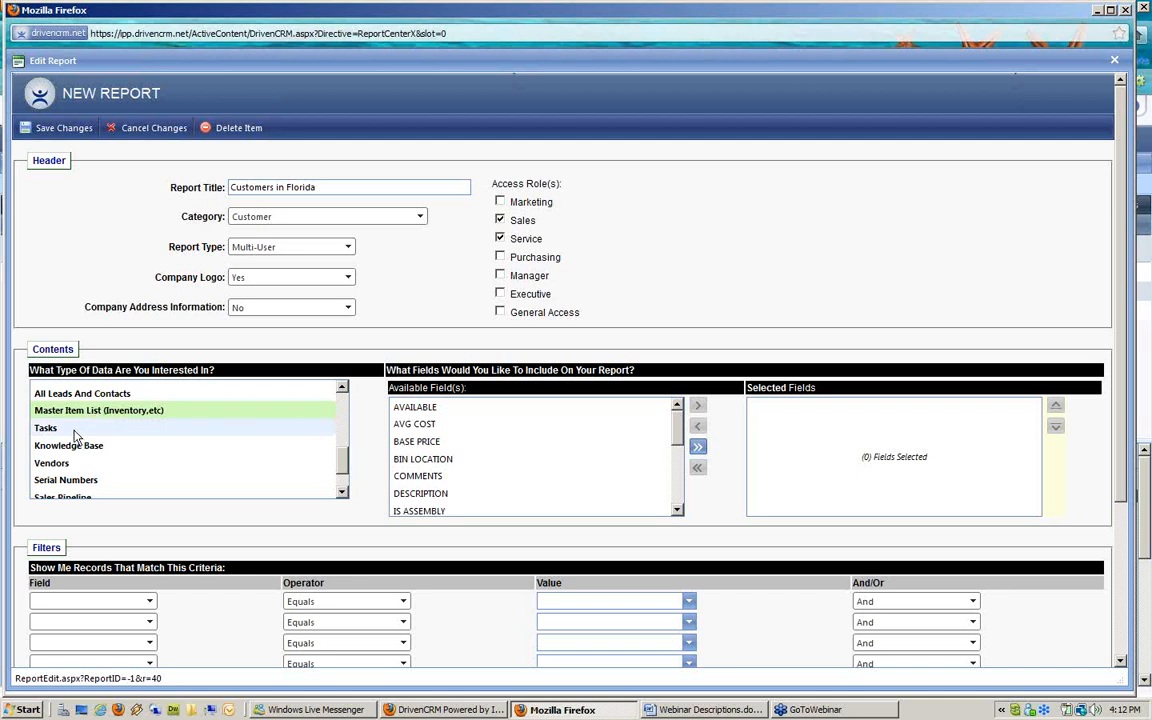
left_click(72, 432)
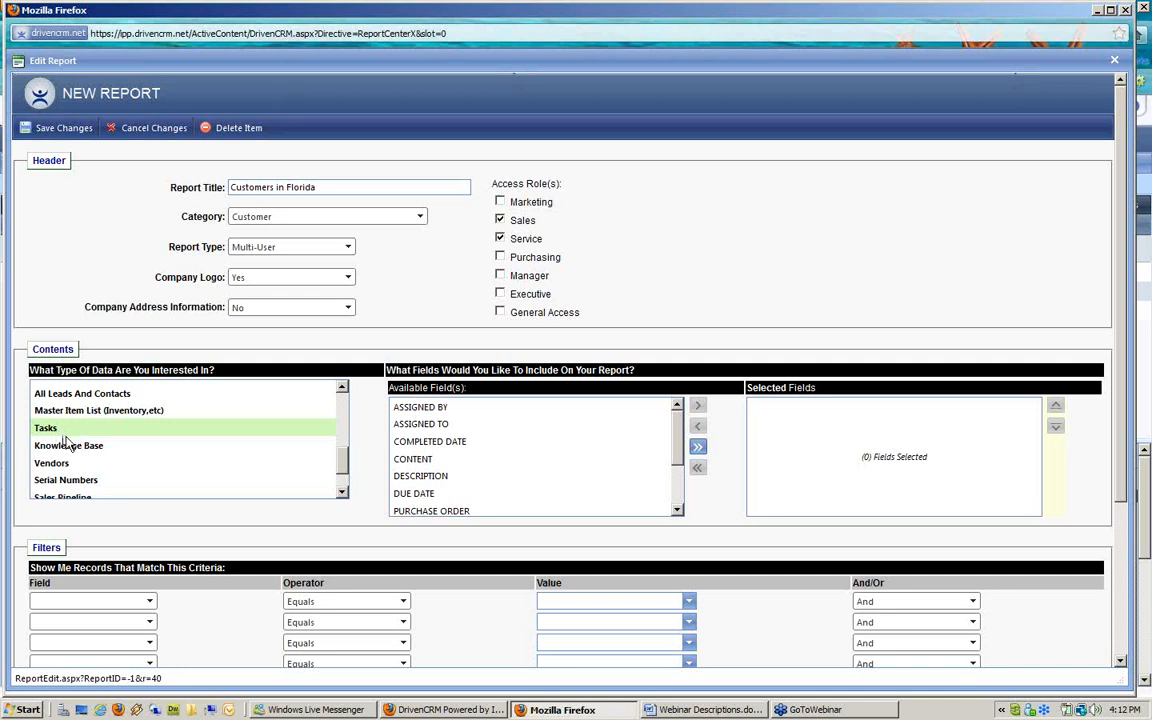
left_click(70, 450)
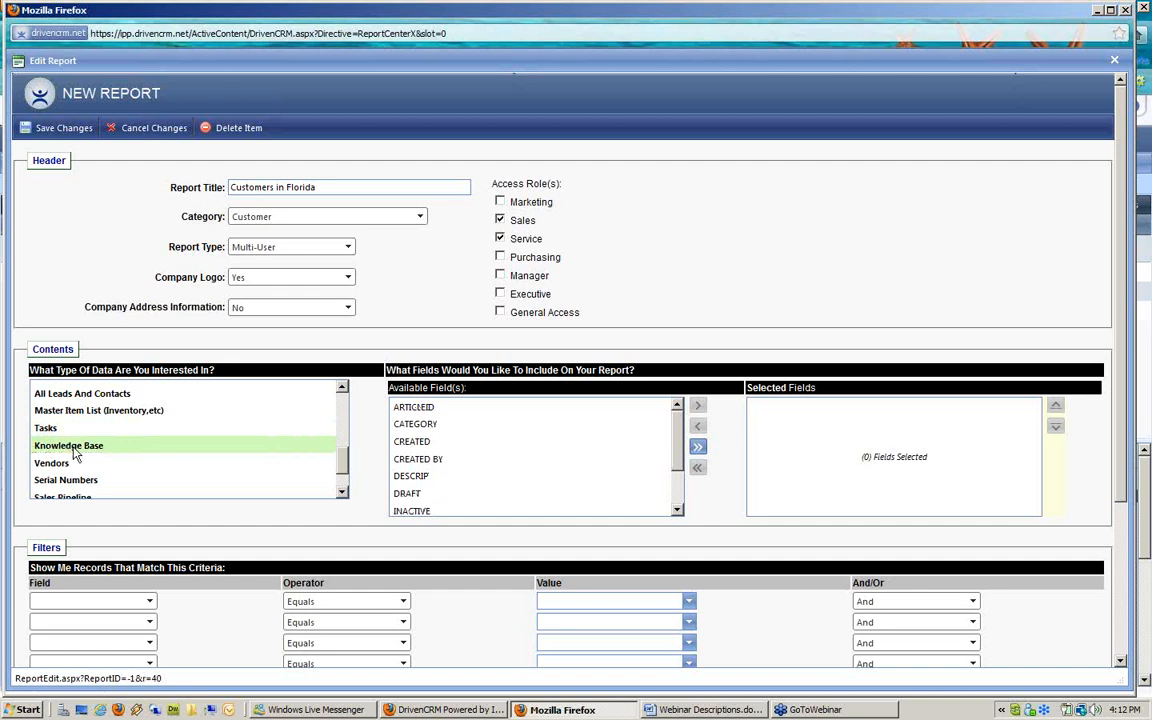
left_click(80, 468)
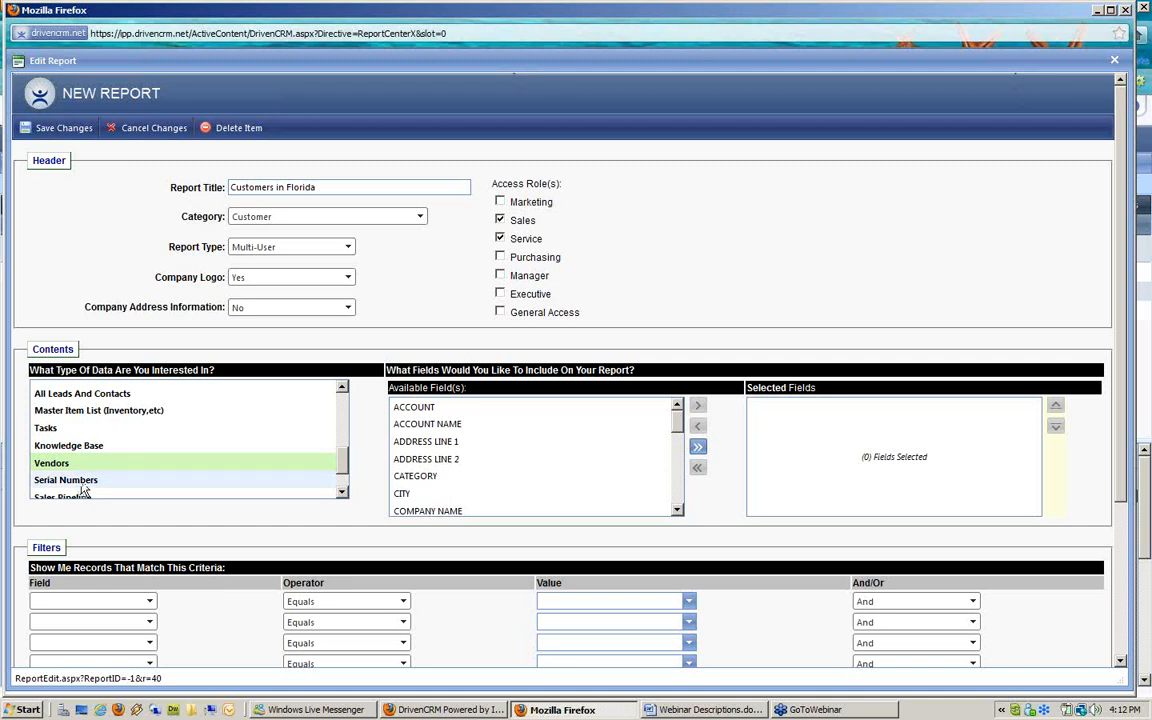
left_click(81, 482)
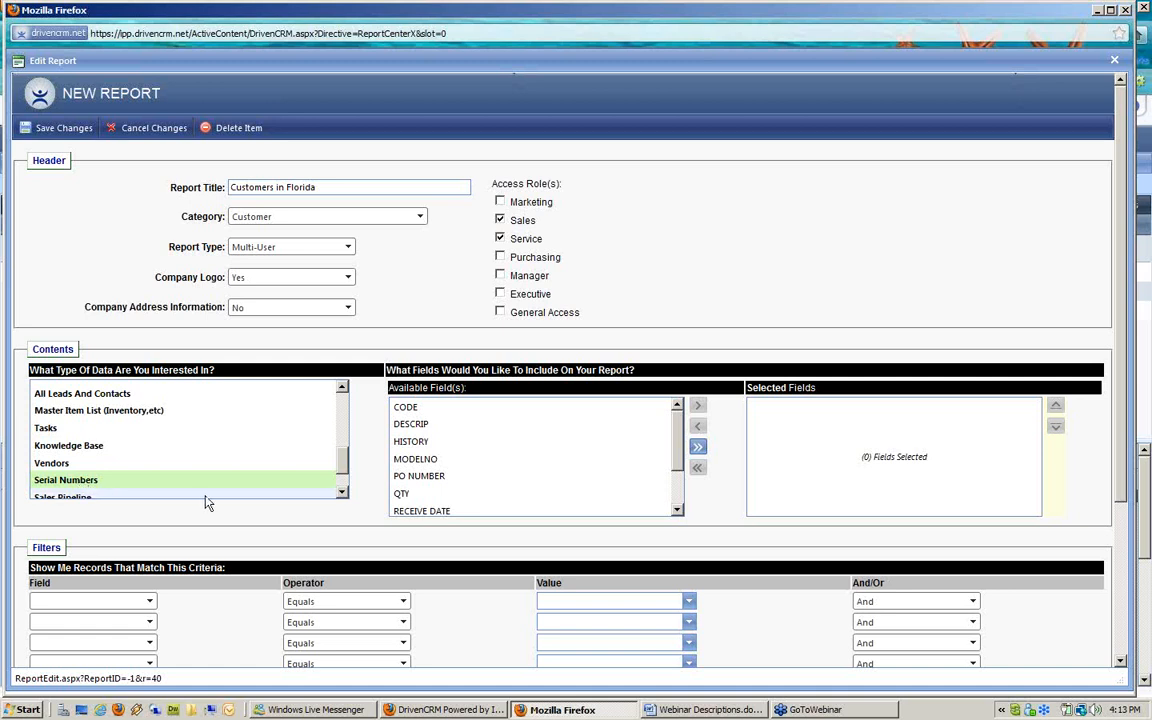
- Examine the fields offered for Sales Pipeline, Sales Order Line Items, and Service Item Invoices
scroll(313, 490, "down", 1)
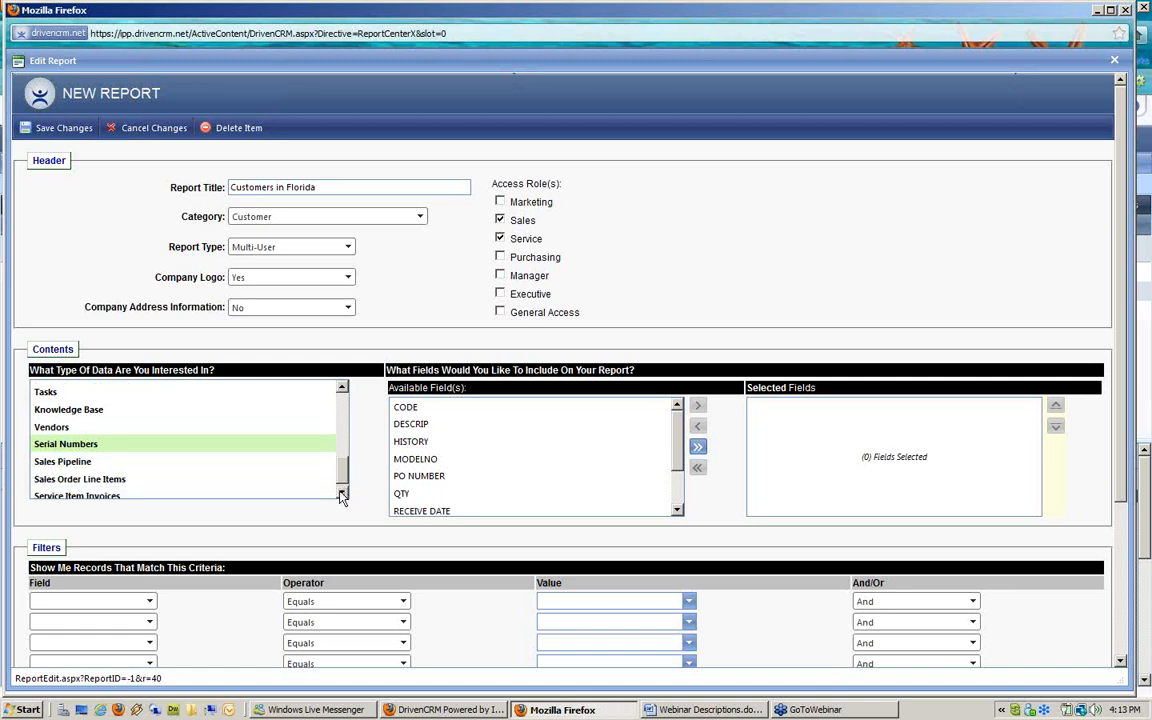
left_click(82, 463)
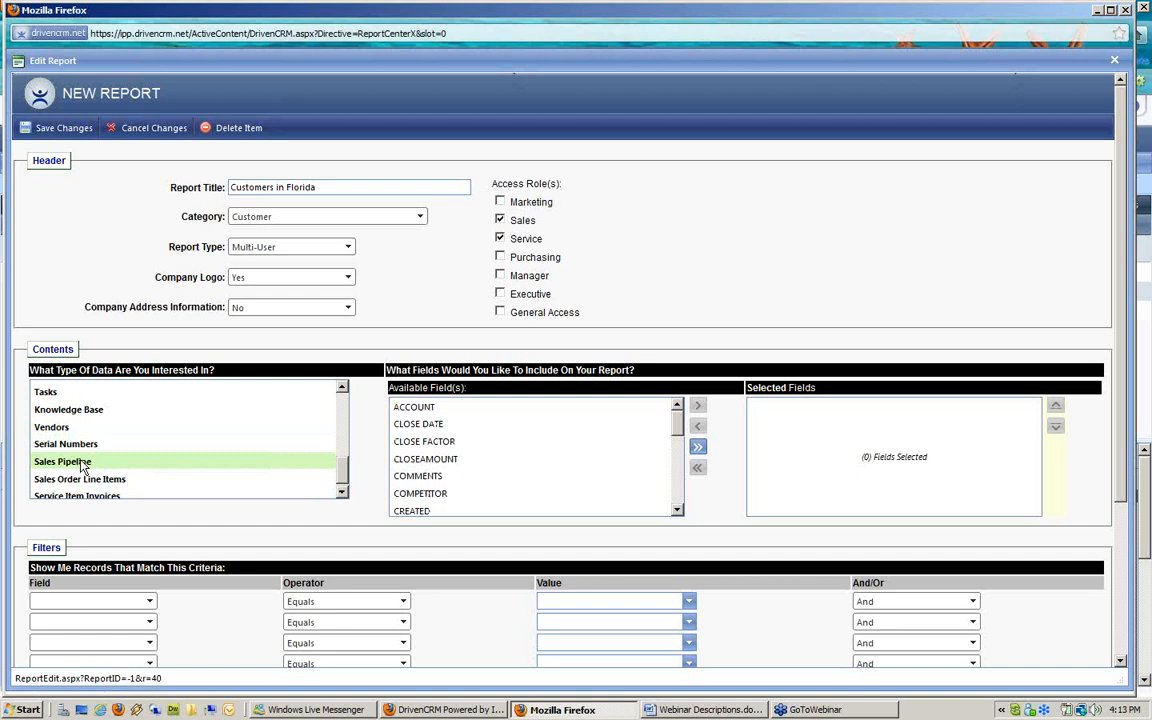
scroll(82, 463, "down", 1)
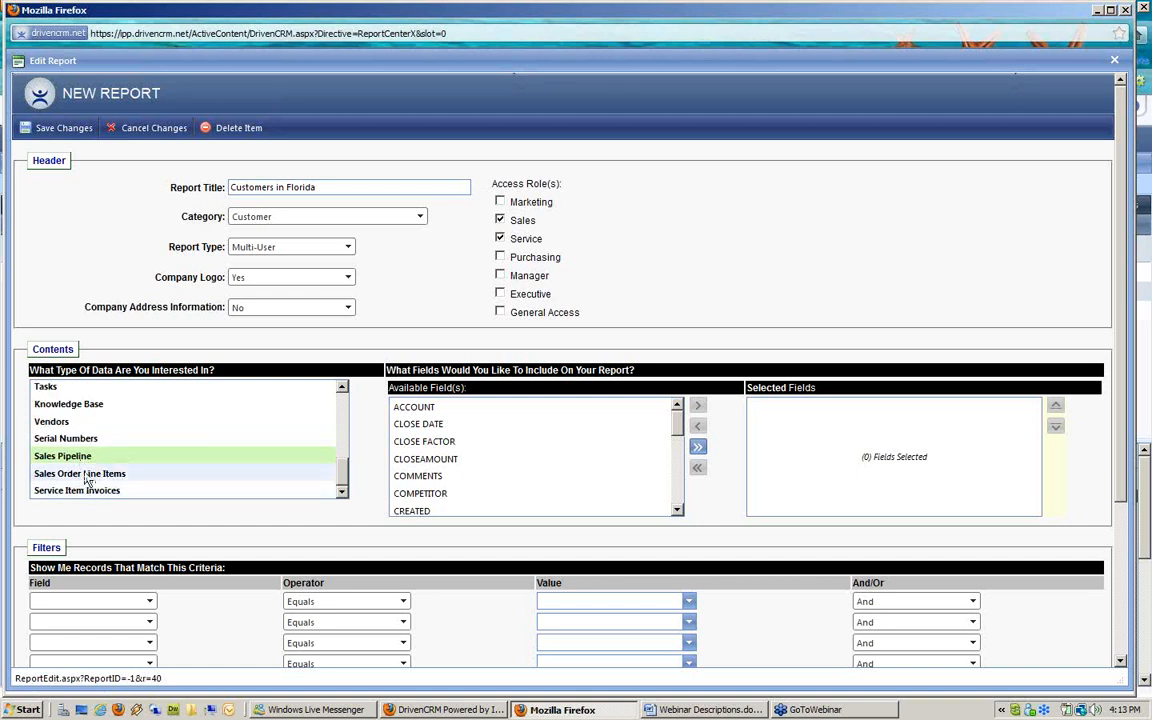
left_click(87, 476)
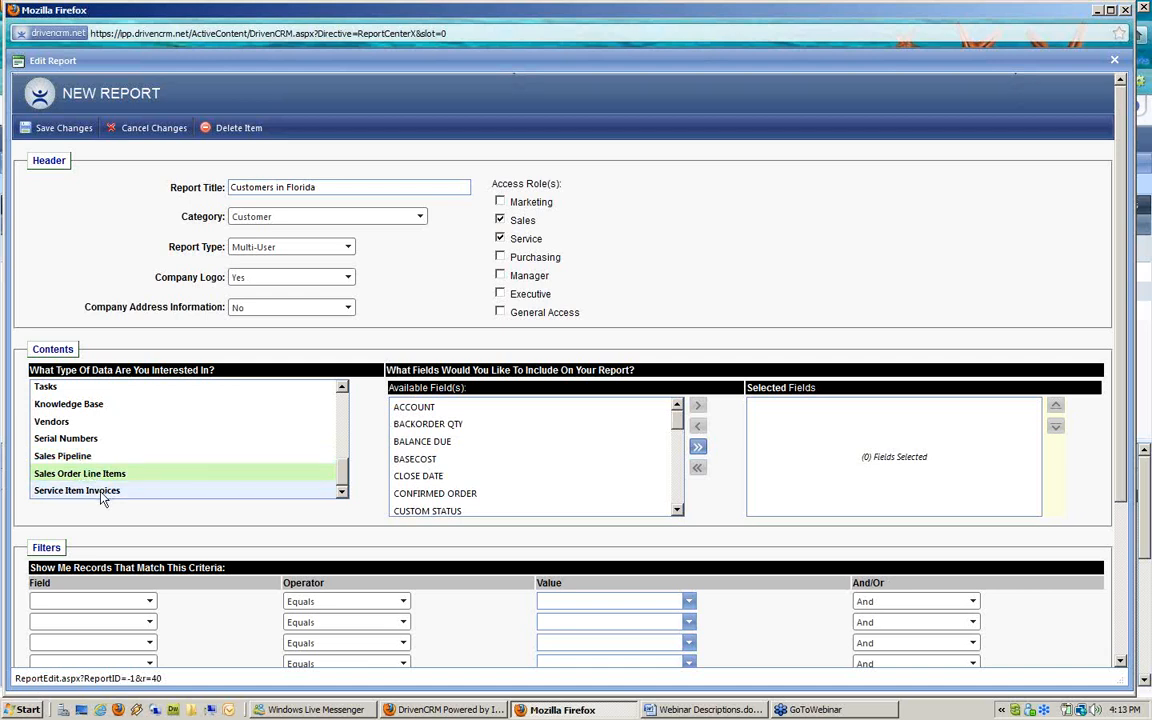
left_click(98, 492)
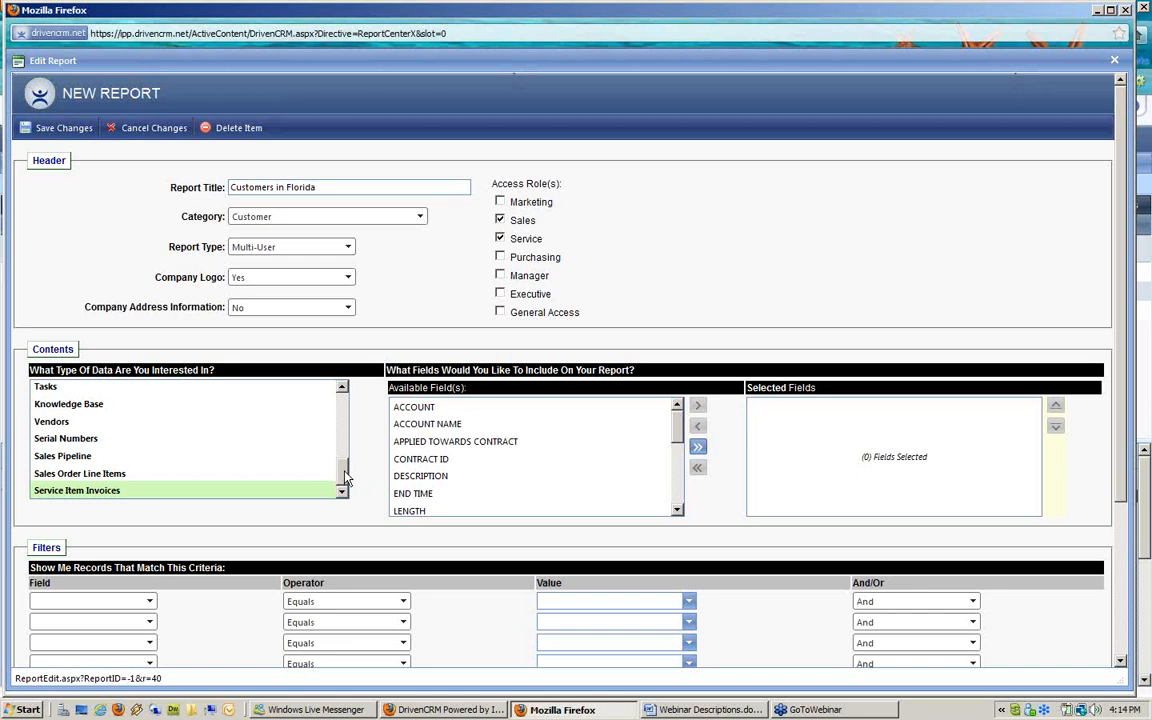
- Choose All Contacts as the report's data type and include the ACCOUNT NAME field
left_click_drag(342, 478, 312, 400)
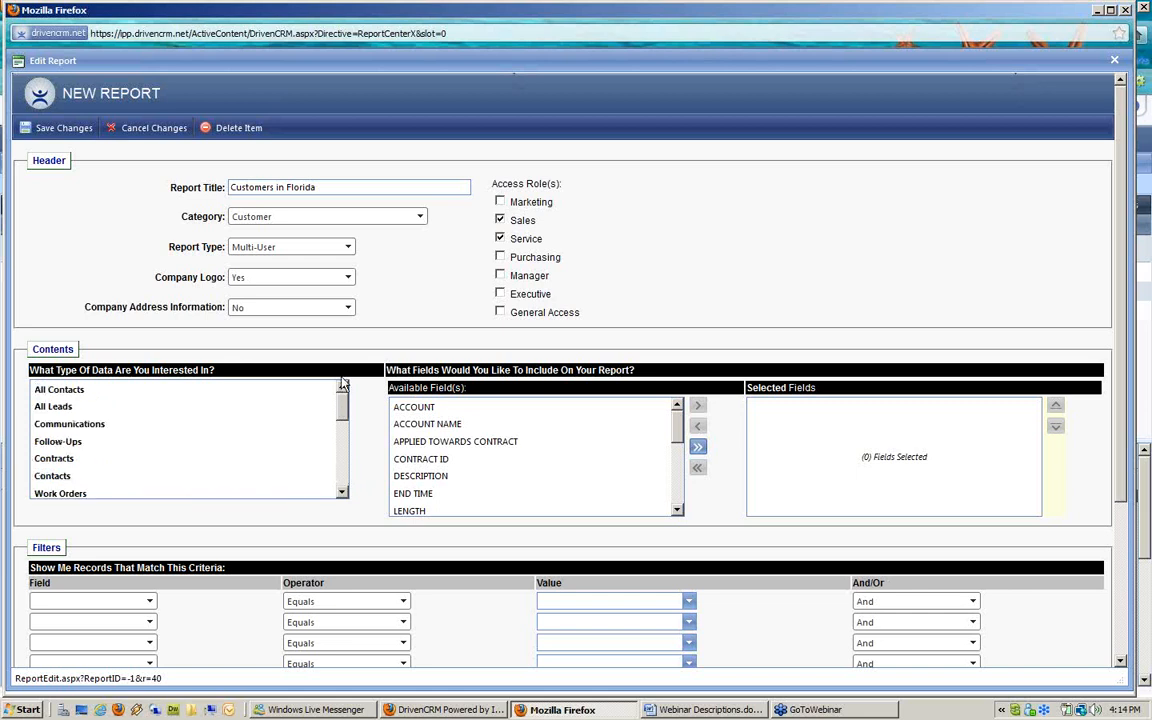
left_click(64, 392)
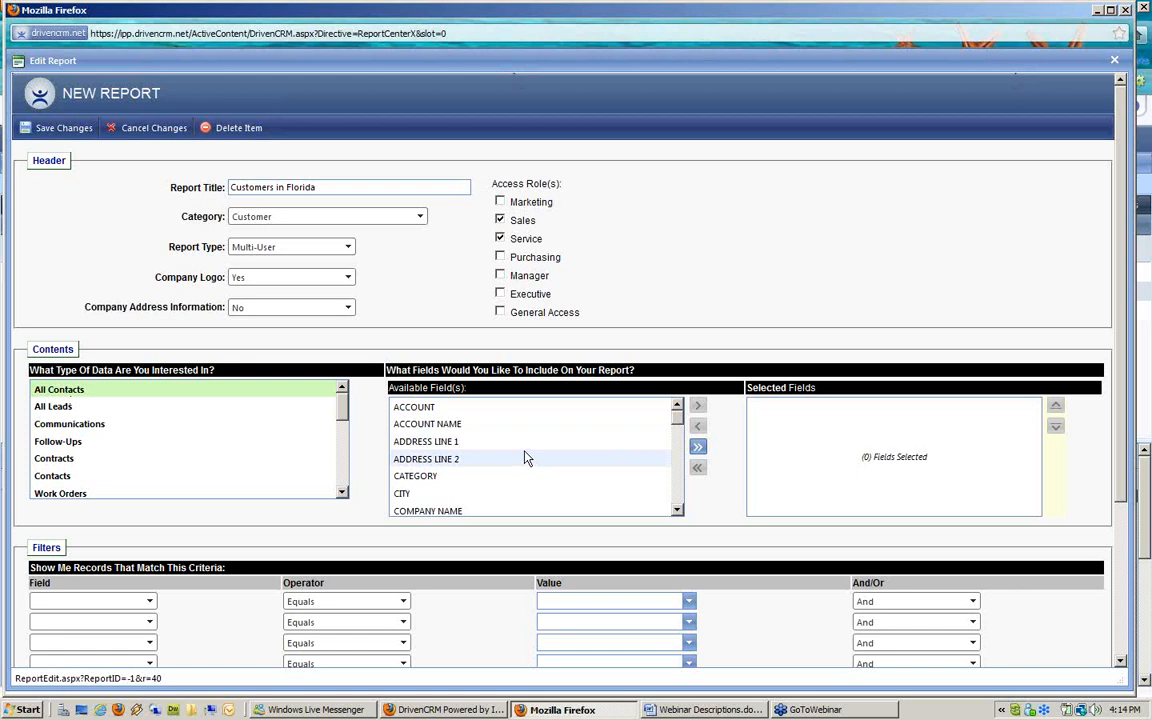
left_click(441, 410)
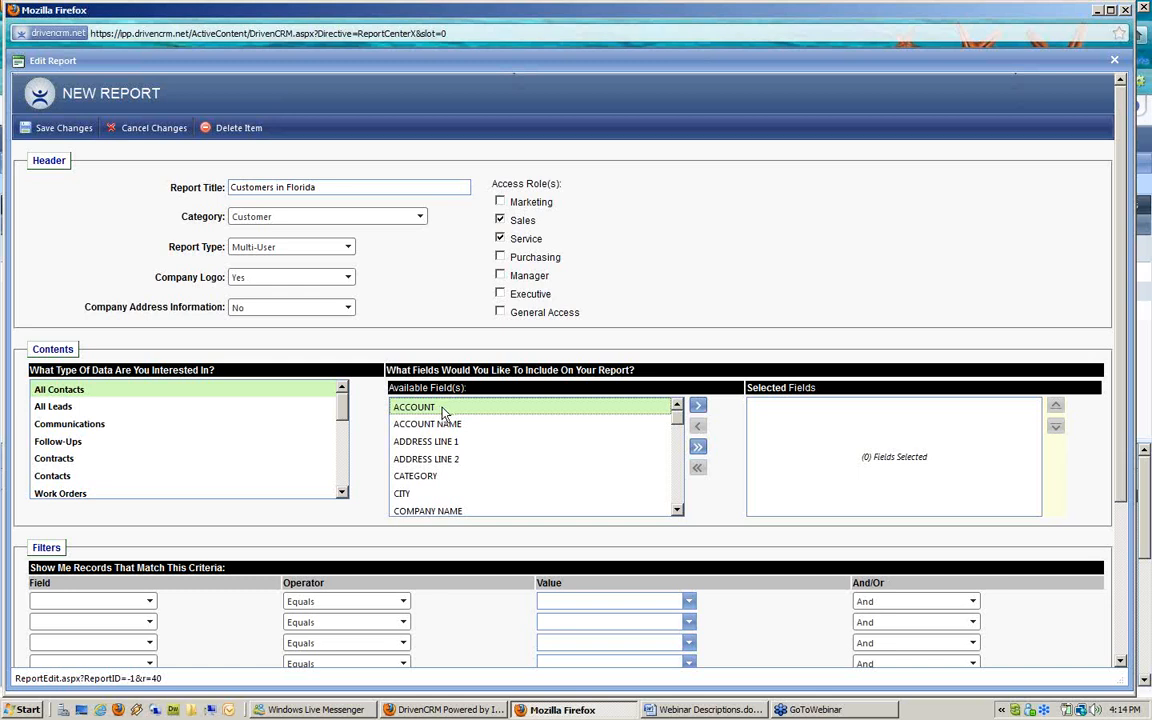
left_click(454, 428)
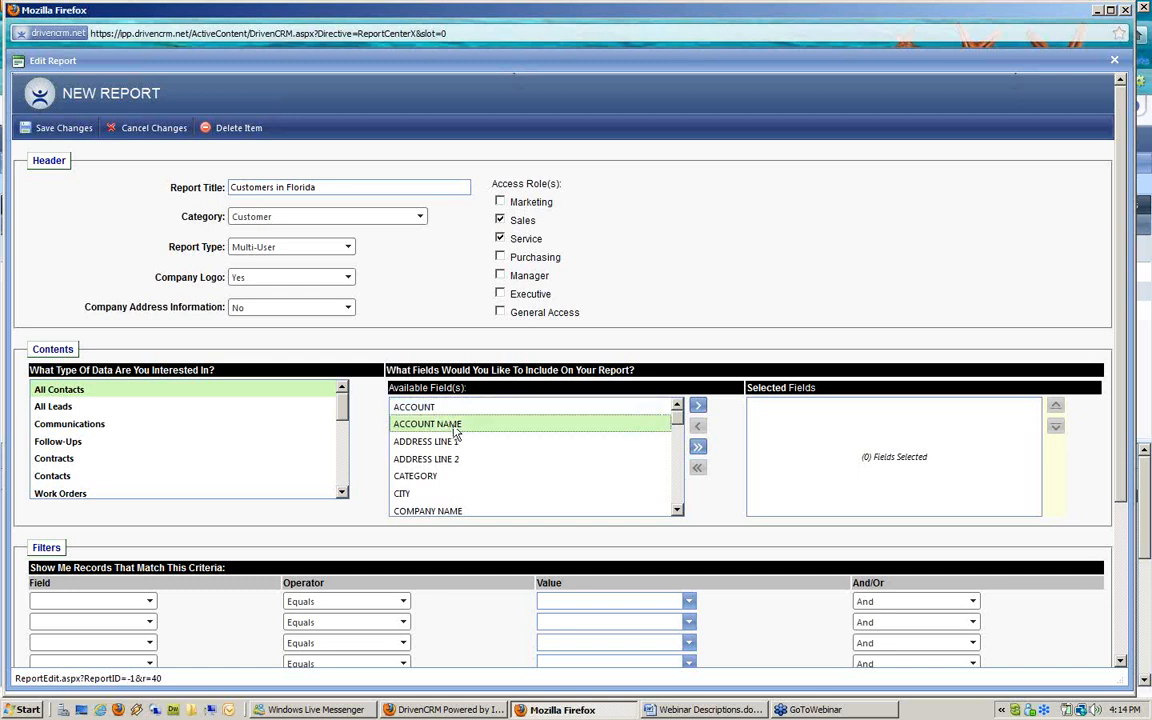
double_click(454, 425)
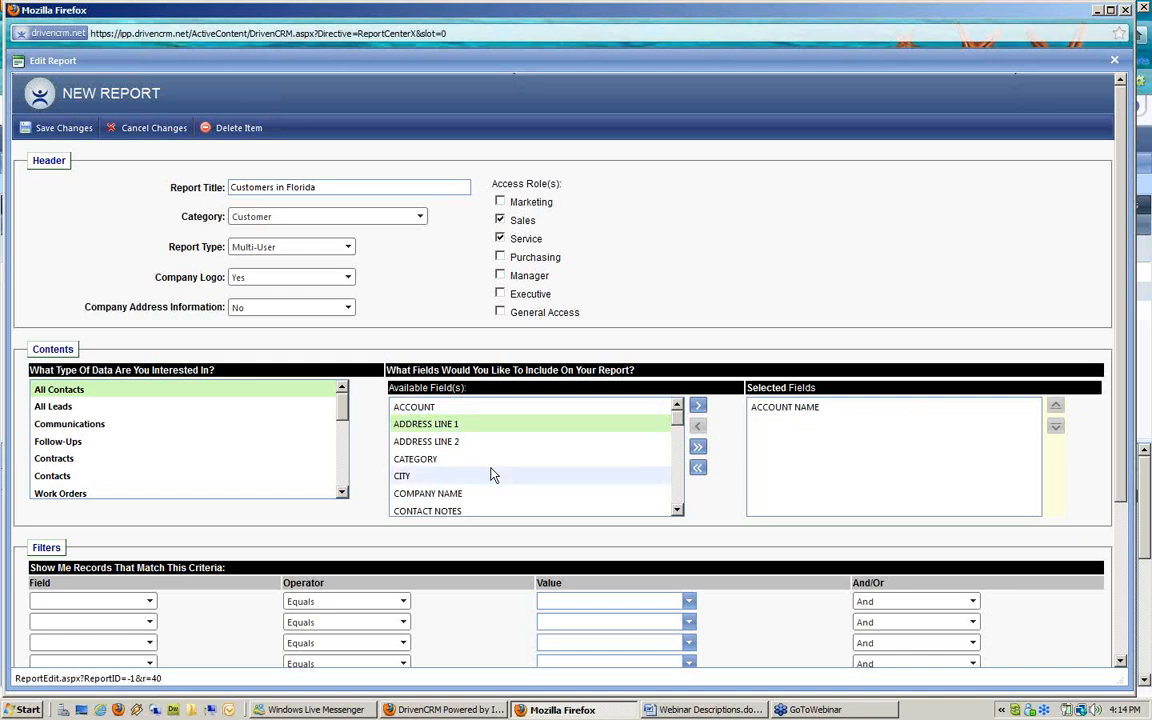
- Add the CATEGORY and CITY fields together to the report's selected fields
left_click(433, 479)
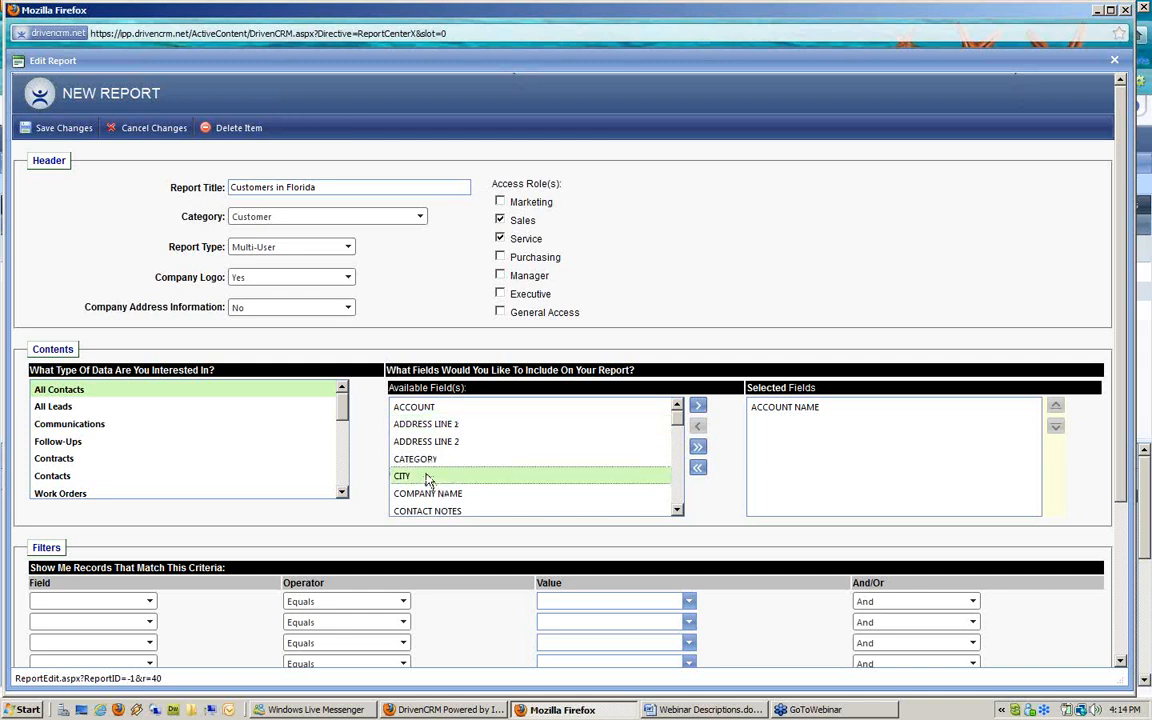
left_click(422, 462, "ctrl")
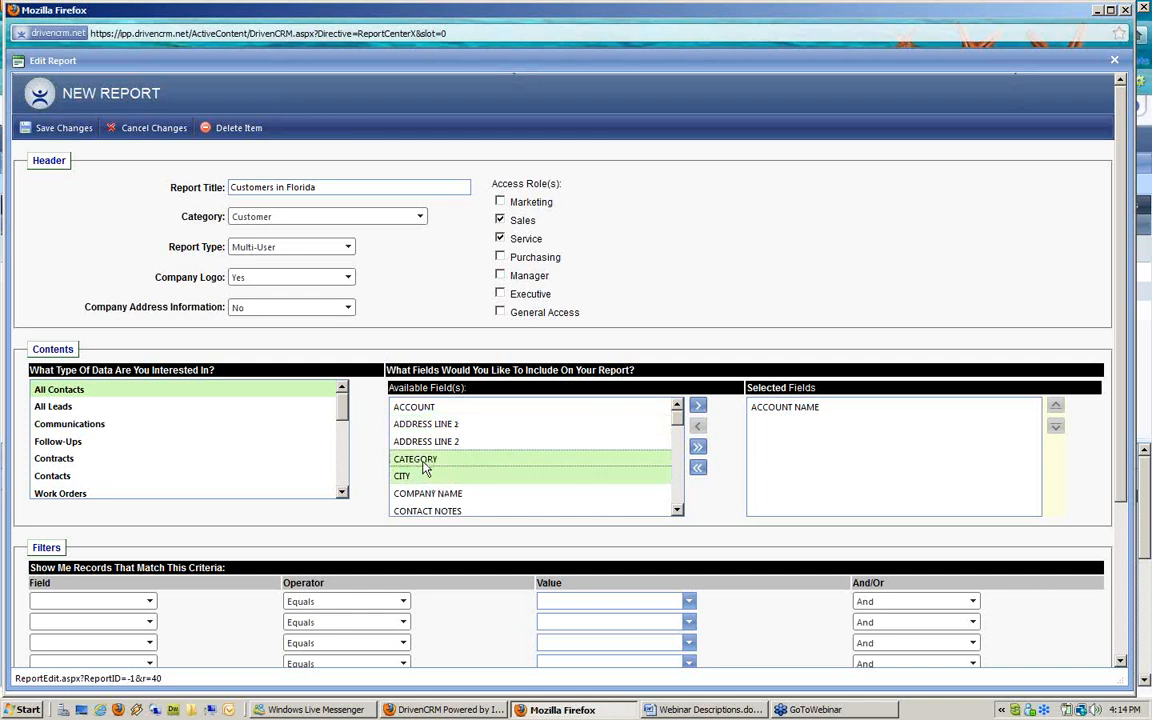
left_click(698, 406)
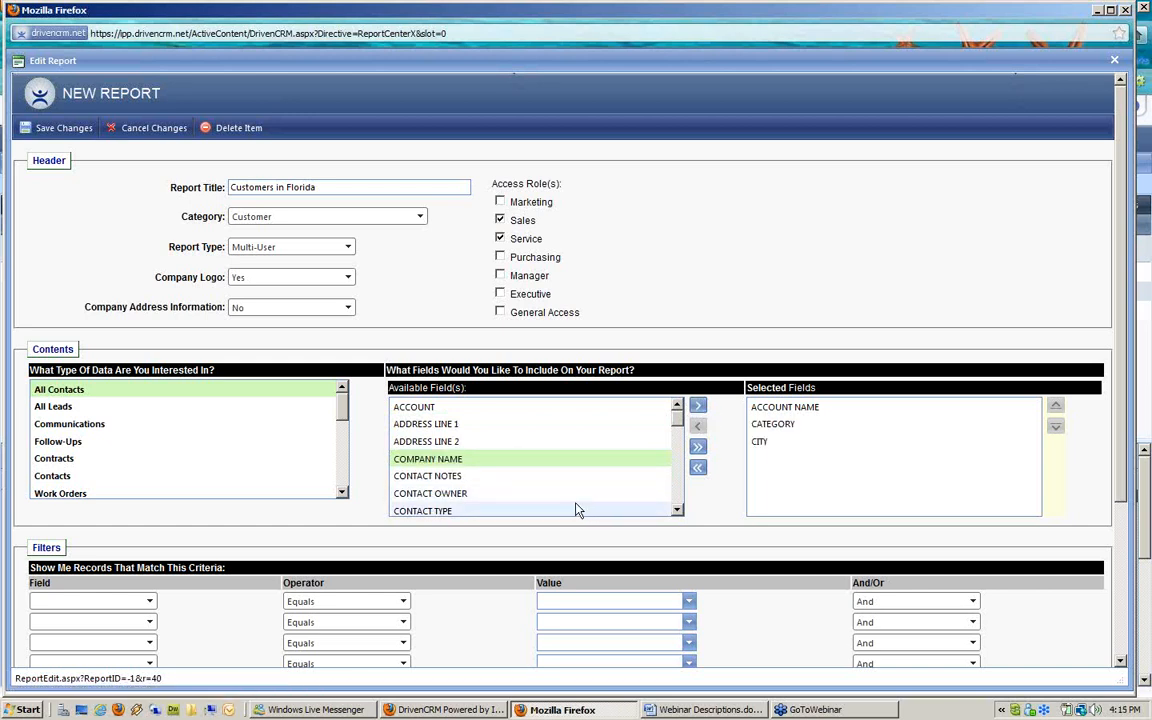
- Add the FIRST NAME, LAST CONTACT DATE and LAST NAME fields to the report's selected fields
left_click(677, 511)
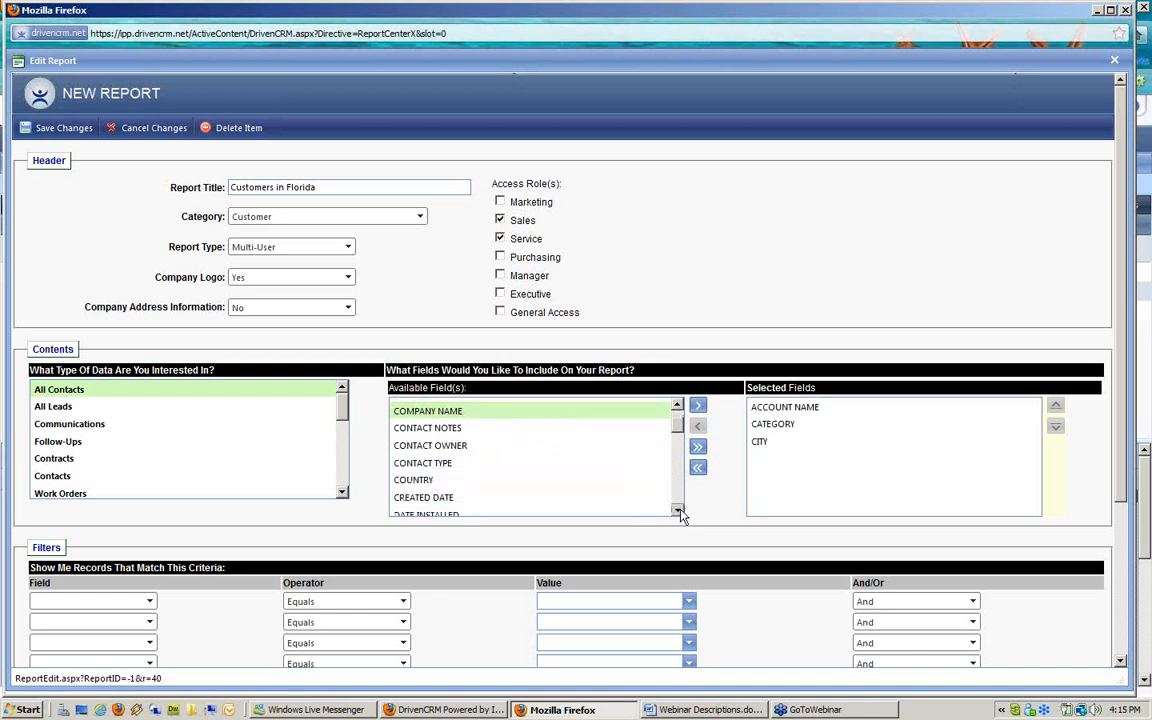
left_click(677, 511)
left_click(677, 511)
left_click(677, 511)
left_click(677, 511)
left_click(677, 511)
left_click(677, 511)
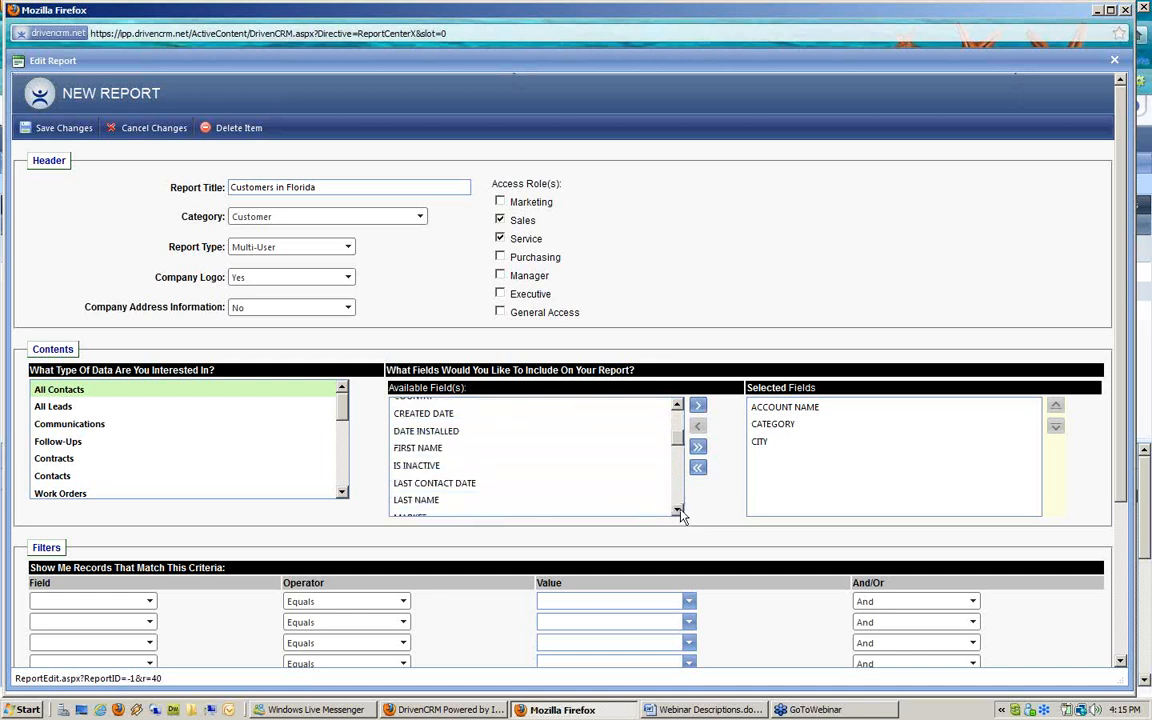
double_click(420, 449)
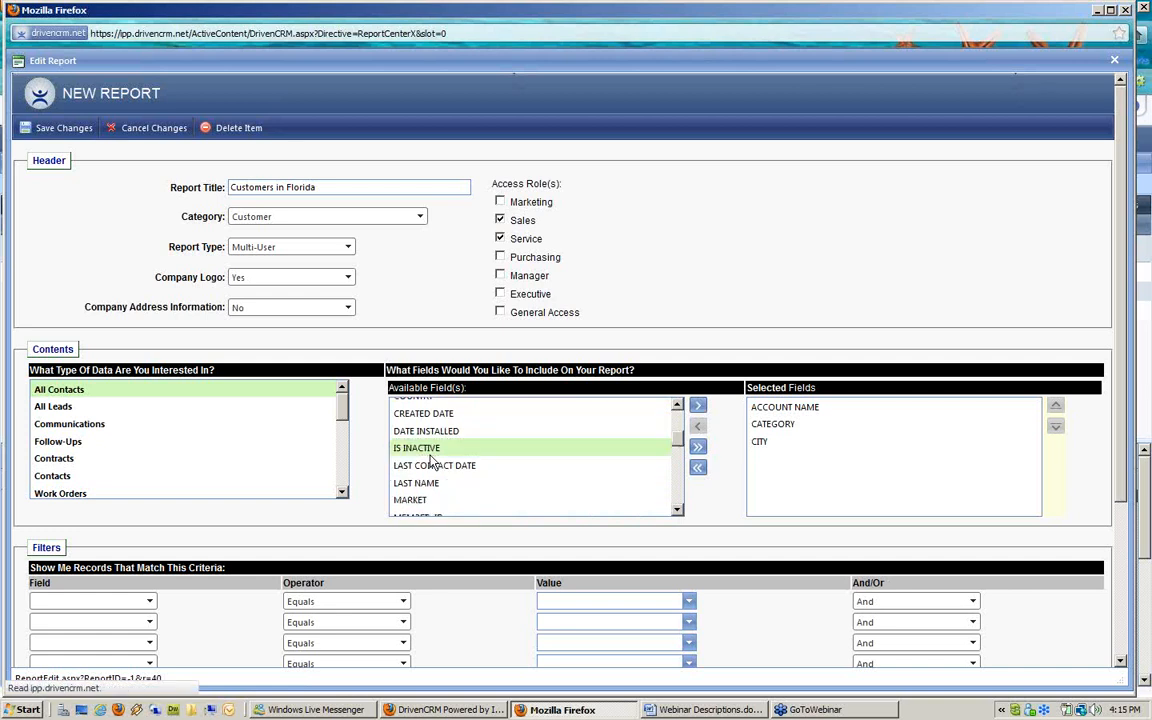
double_click(449, 473)
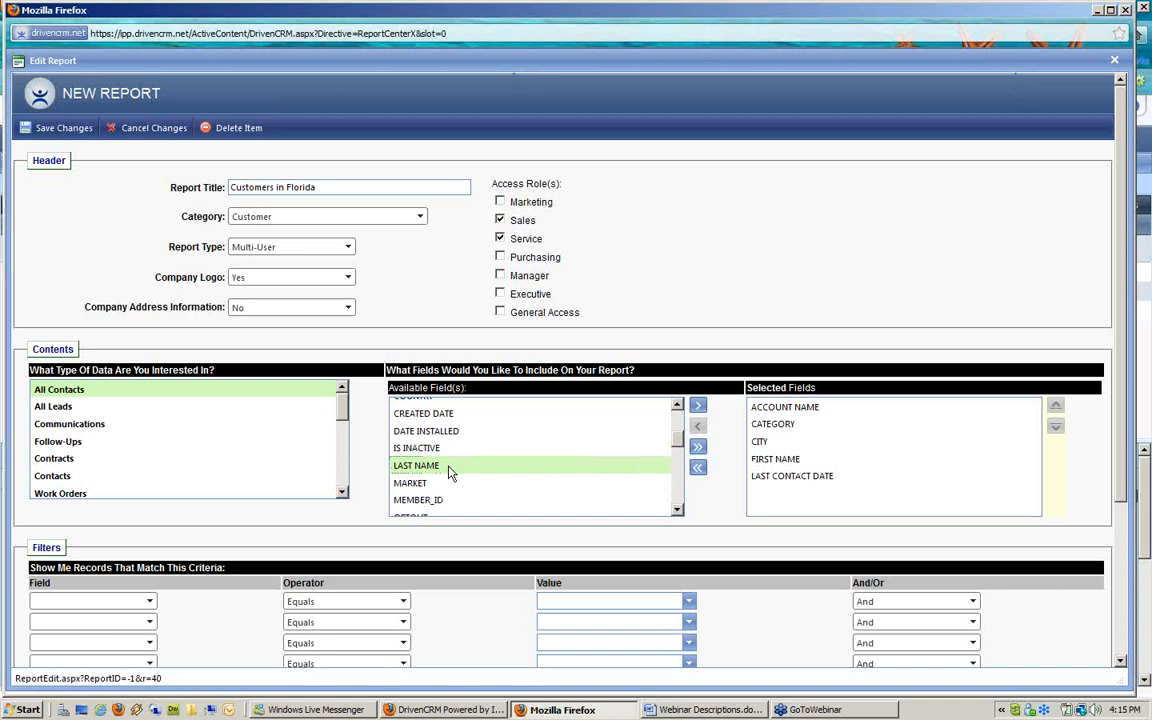
double_click(449, 468)
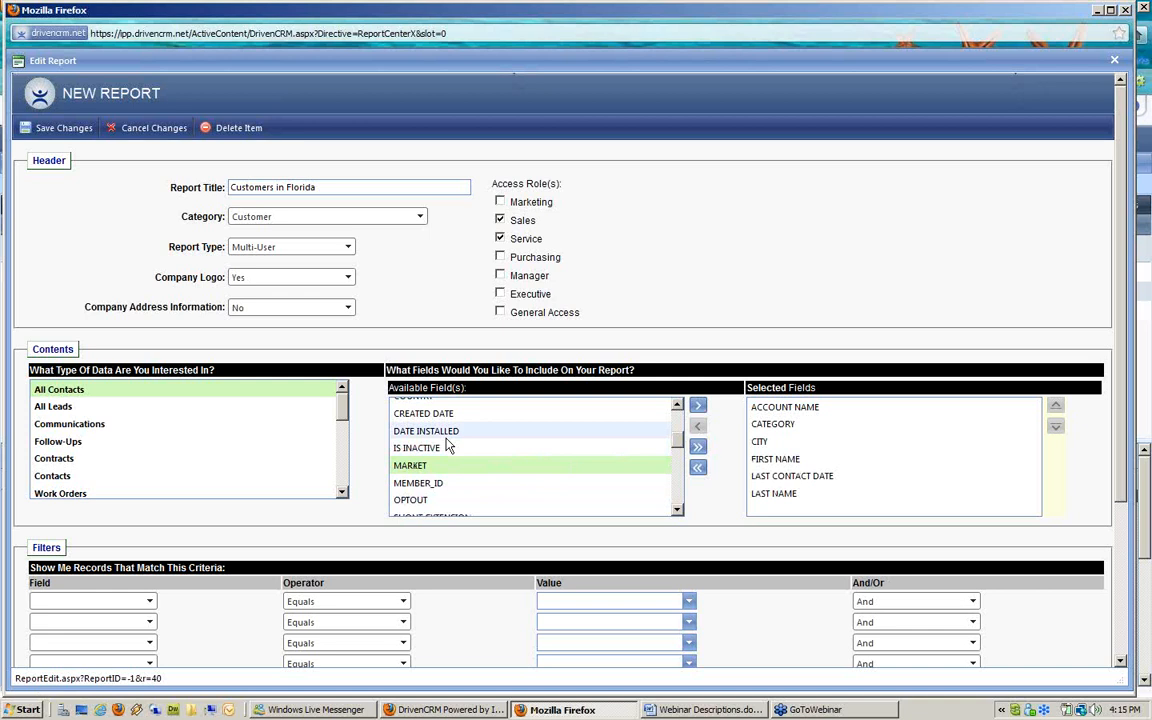
- Add the PROMOTION MEMBERSHIPS and SALES REP fields to the report's selected fields
left_click(422, 484)
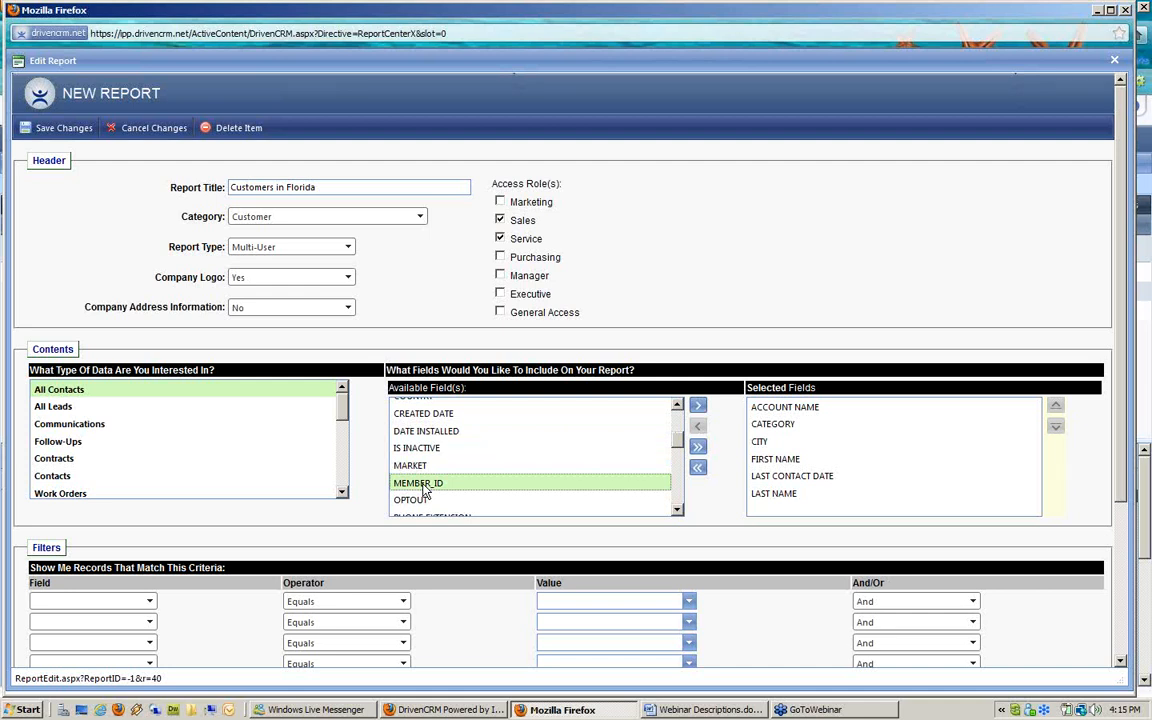
left_click(422, 486)
left_click(677, 510)
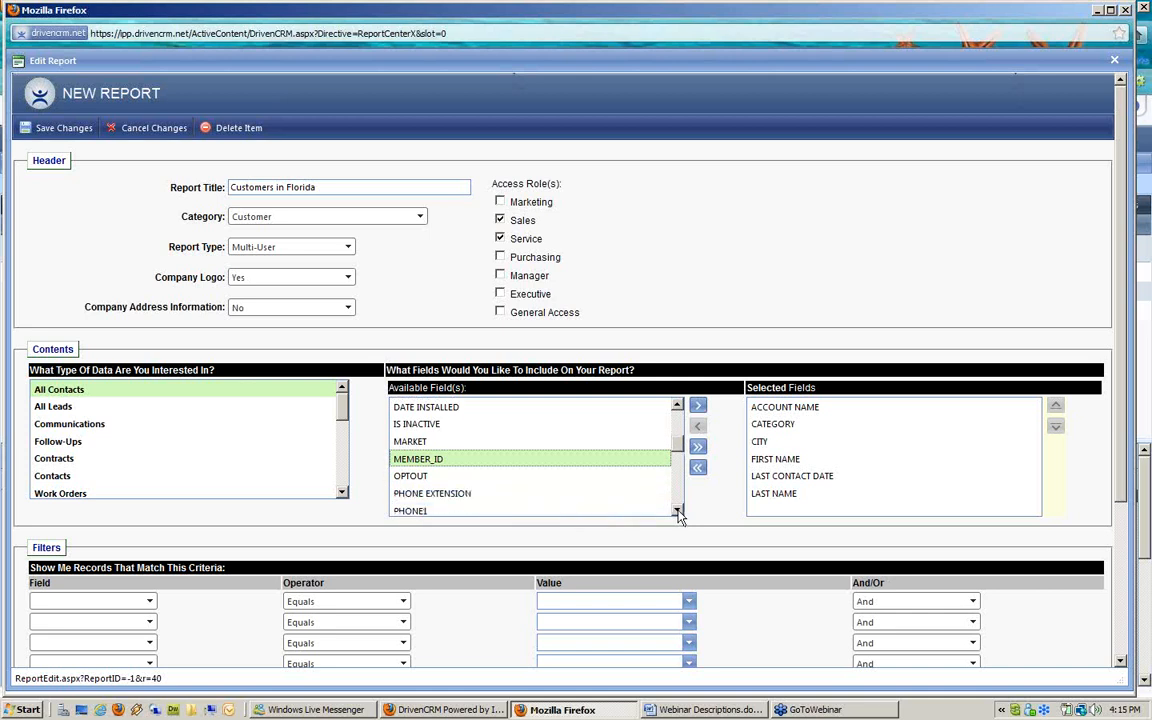
left_click(677, 510)
left_click(677, 510)
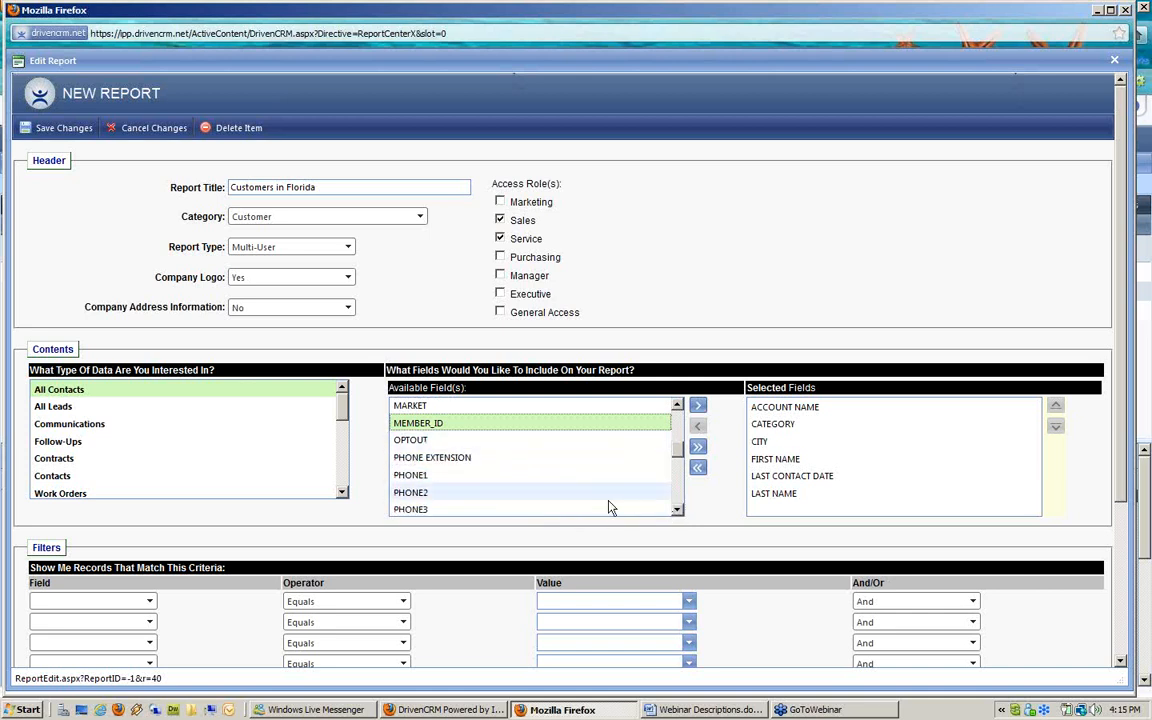
left_click(677, 510)
left_click(677, 510)
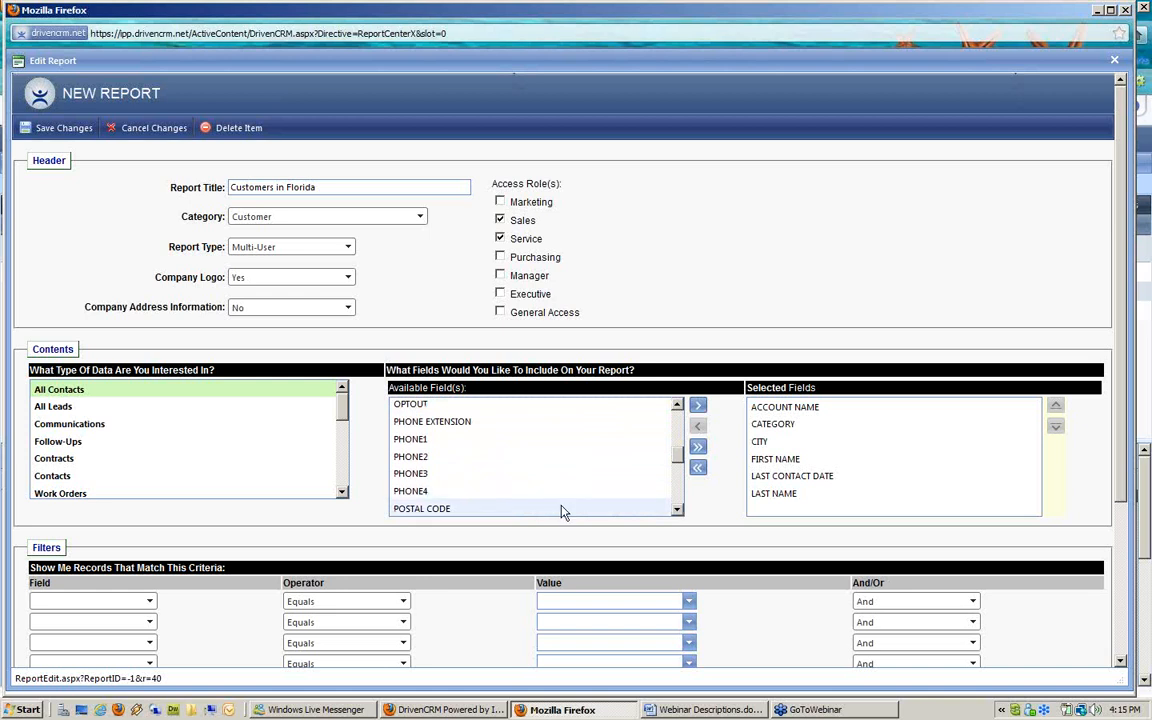
left_click(677, 510)
left_click(677, 510)
left_click(677, 510)
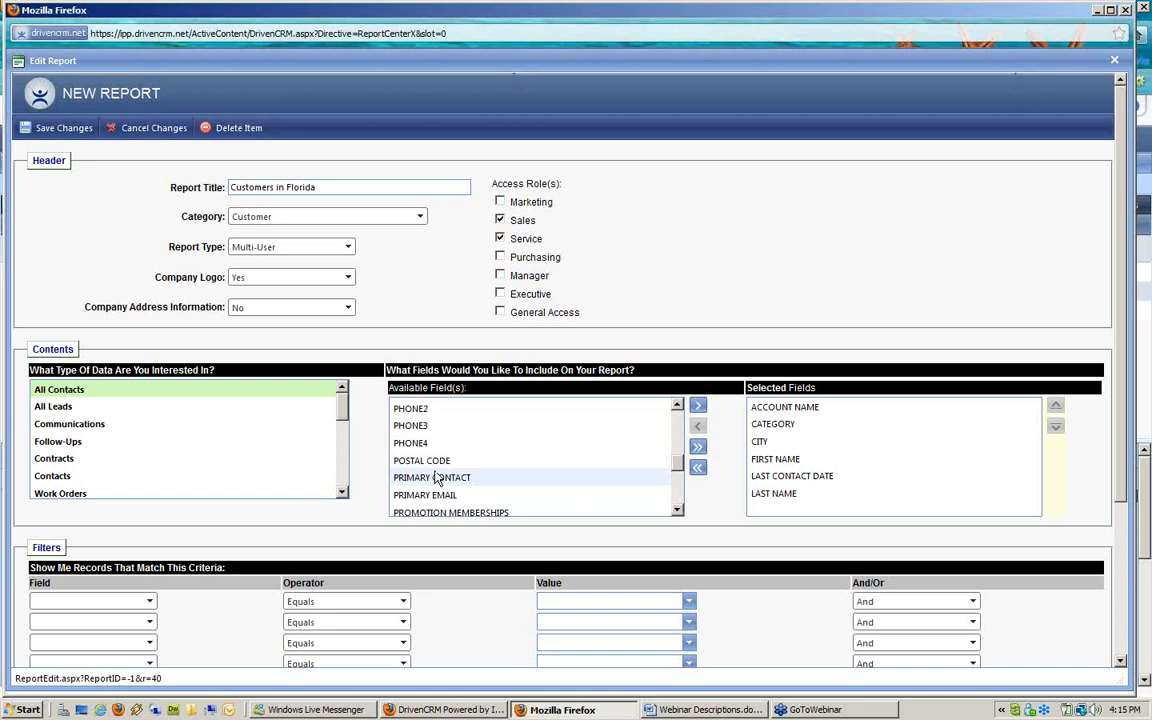
left_click(475, 513)
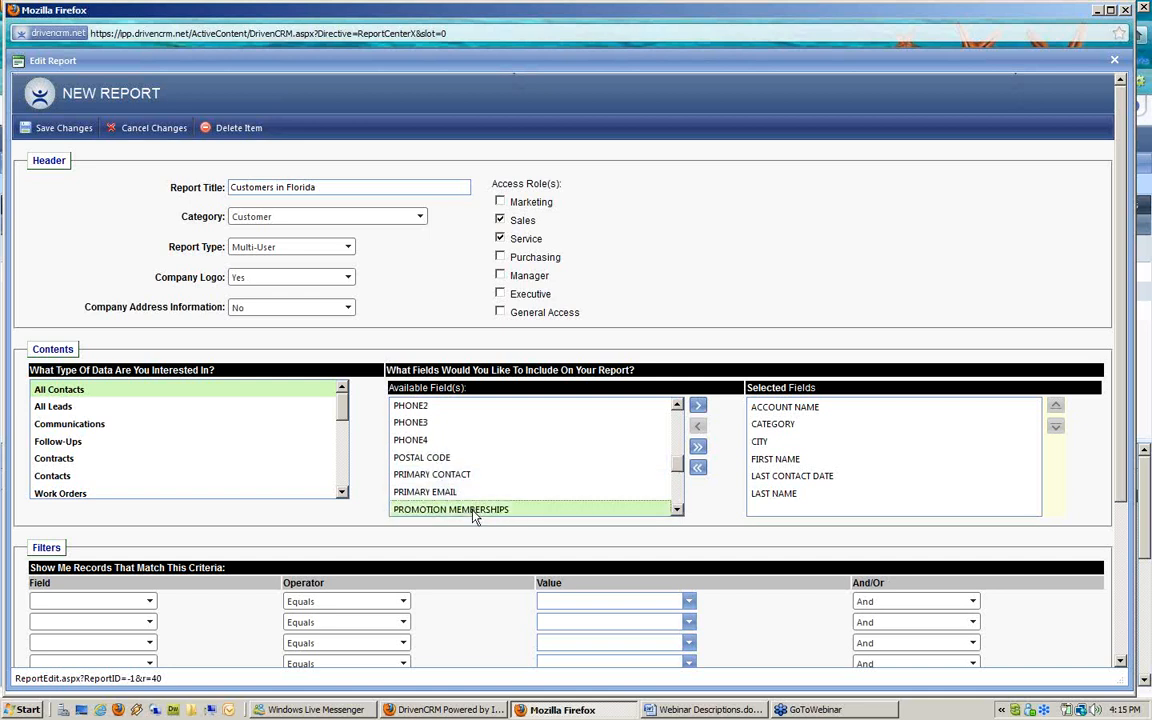
scroll(475, 515, "down", 2)
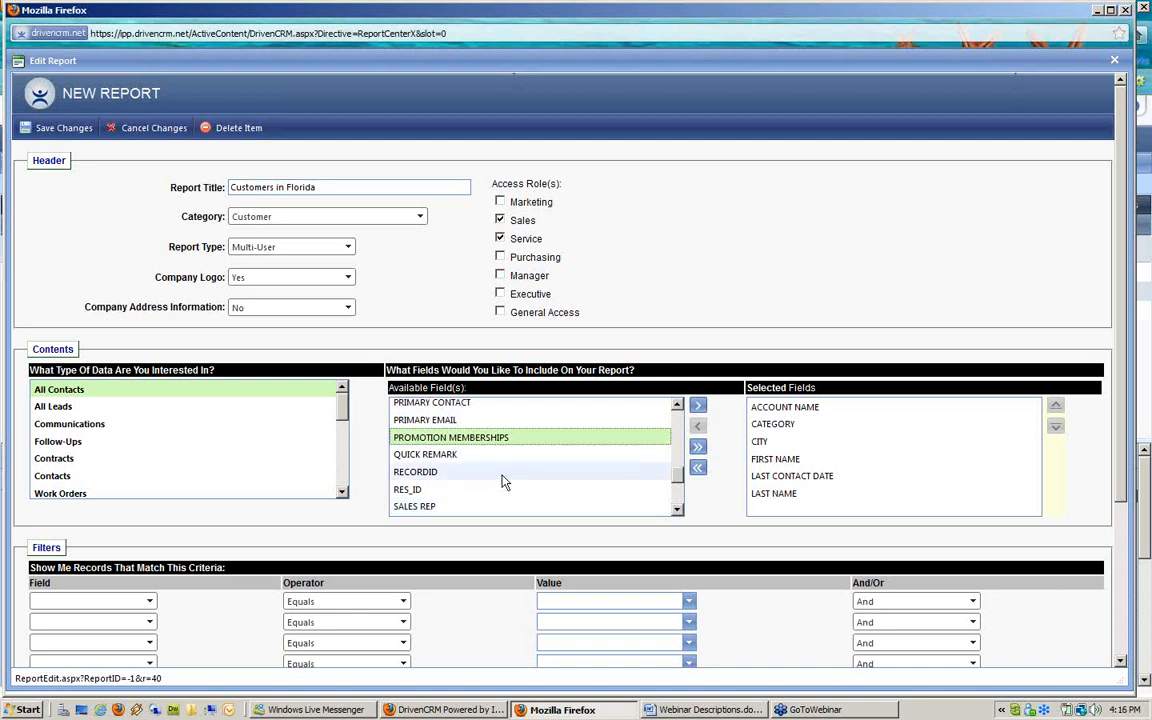
double_click(495, 441)
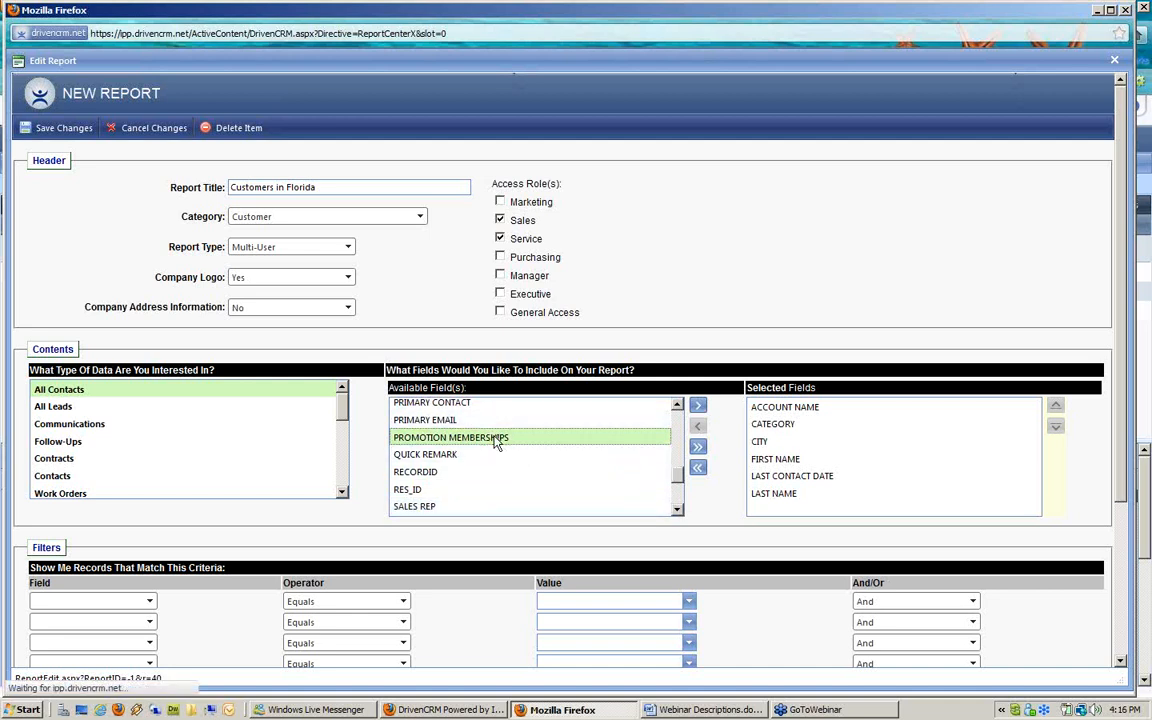
double_click(419, 492)
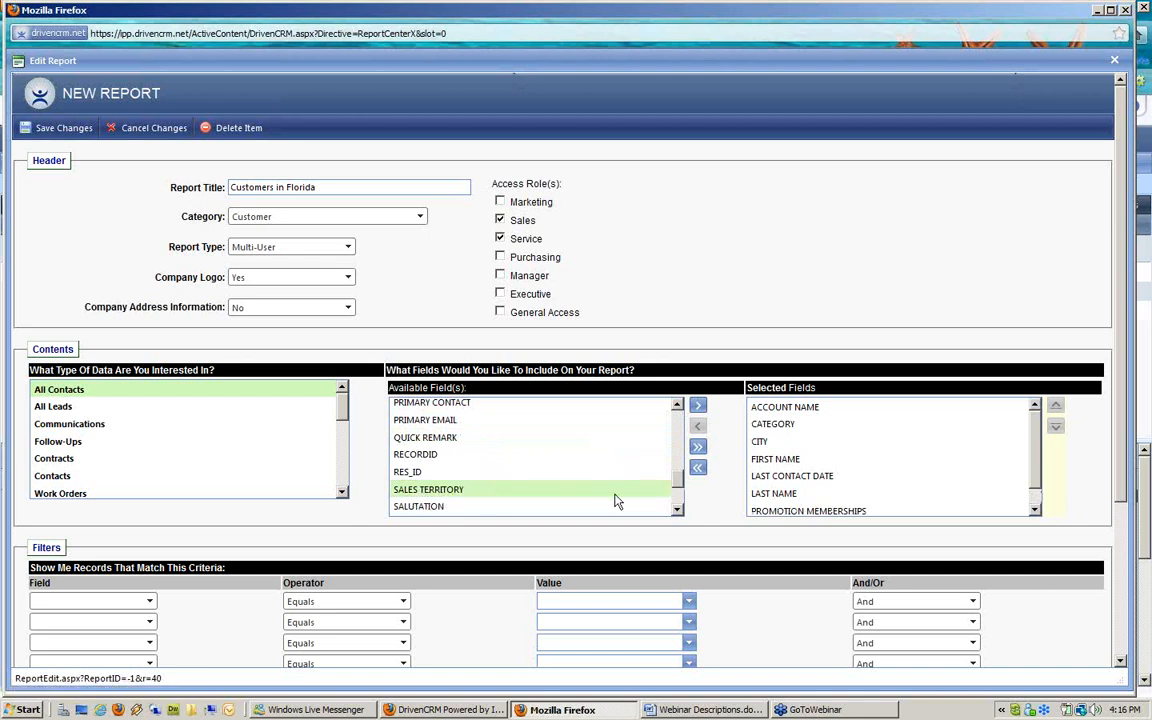
- Find the SERVER LOCATION field among the available fields and select it
scroll(610, 468, "down", 1)
left_click(677, 511)
left_click(677, 511)
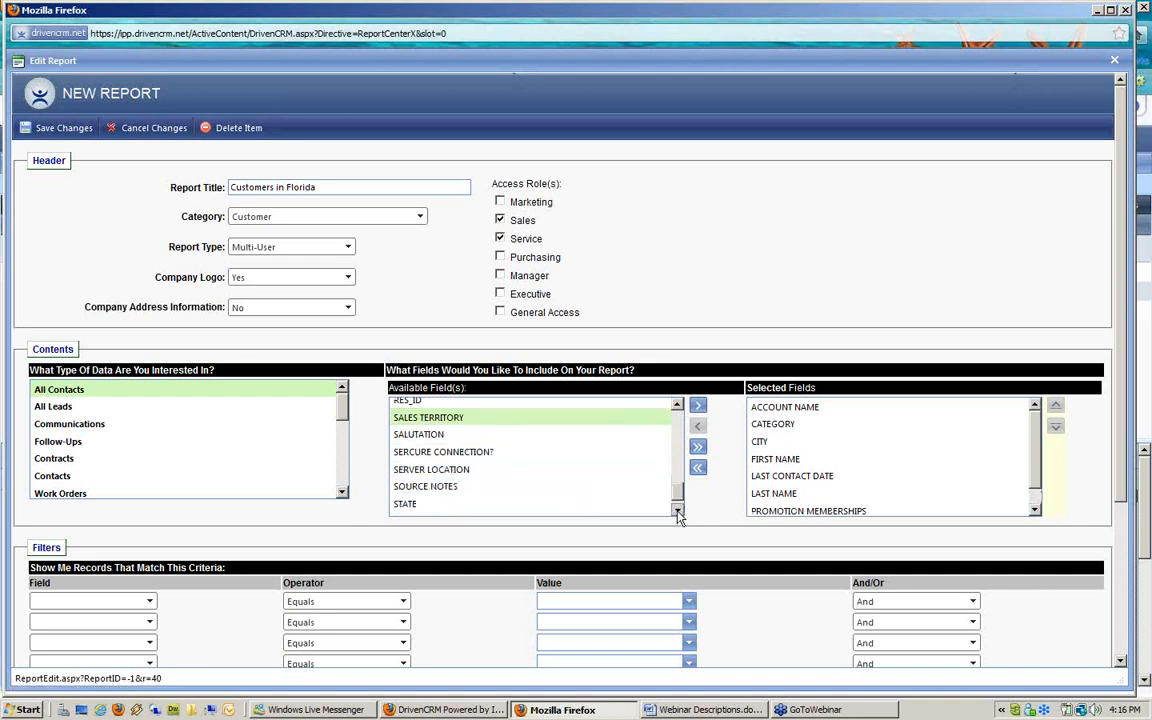
left_click(677, 511)
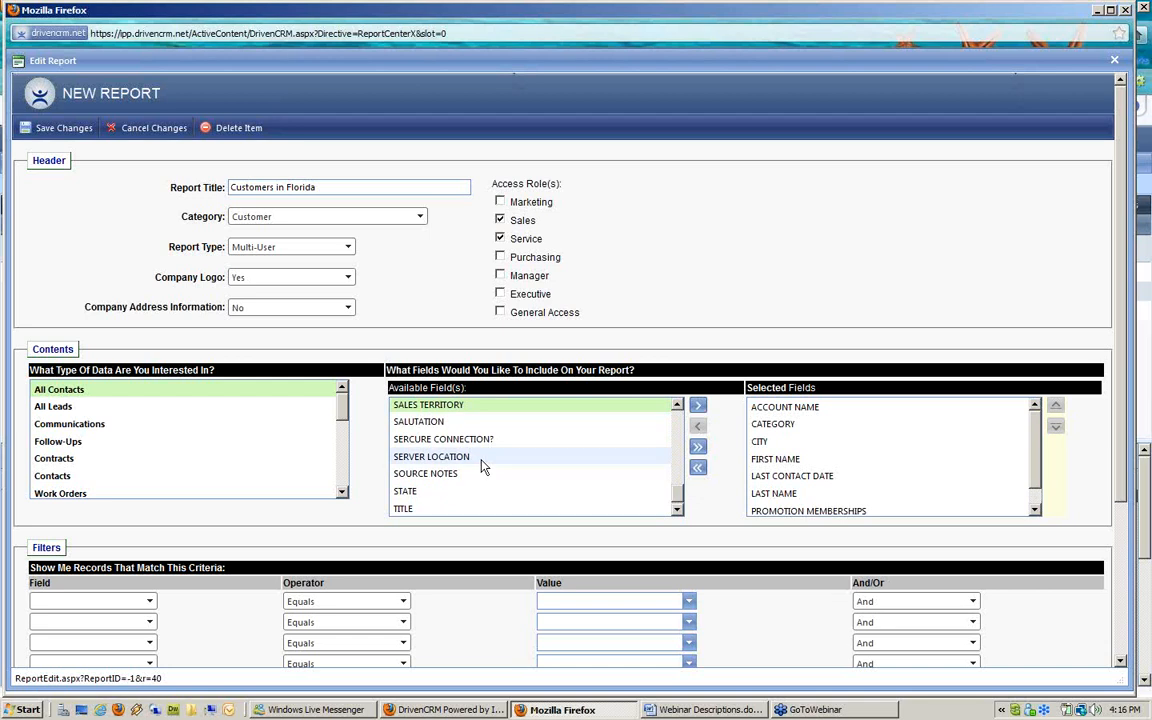
left_click(430, 441)
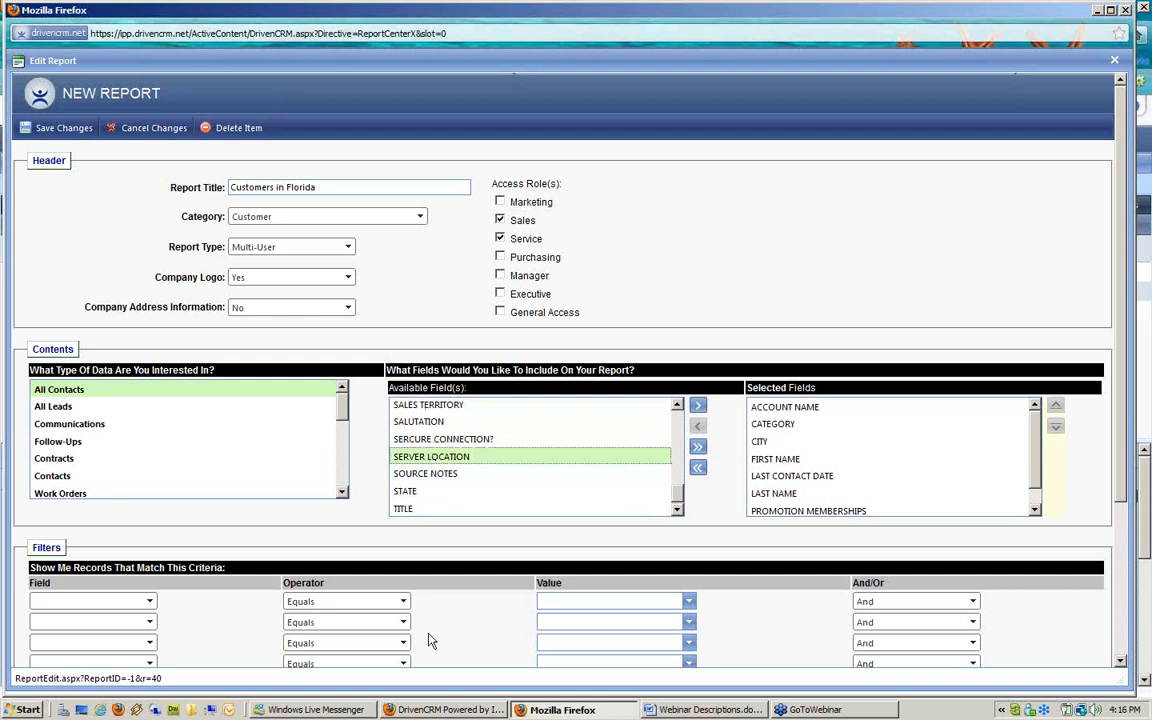
- Switch to the main DrivenCRM window and open the Disney World account's custom fields
left_click(425, 712)
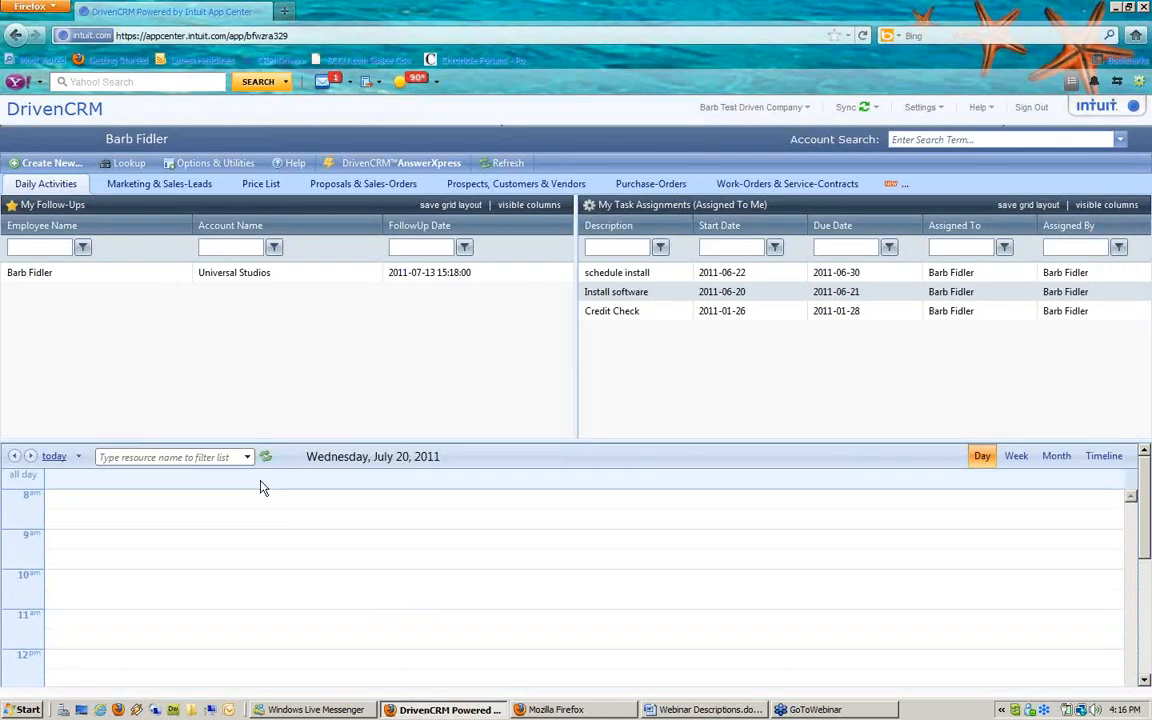
left_click(215, 163)
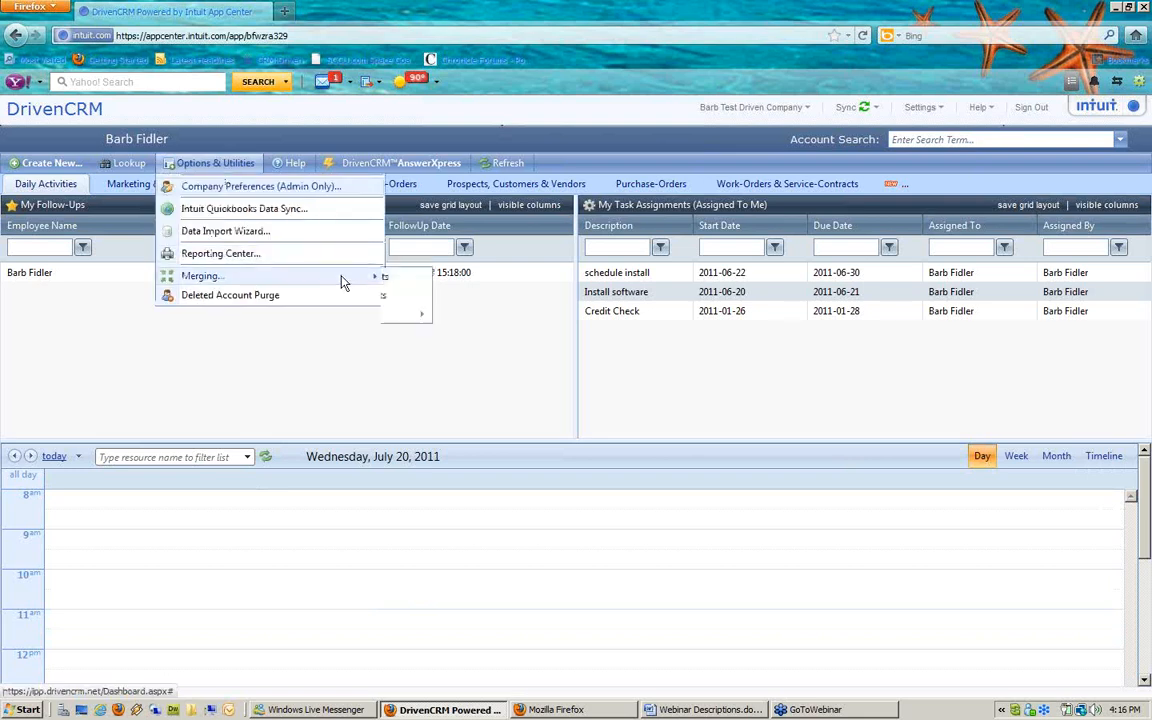
mouse_move(340, 276)
mouse_move(470, 313)
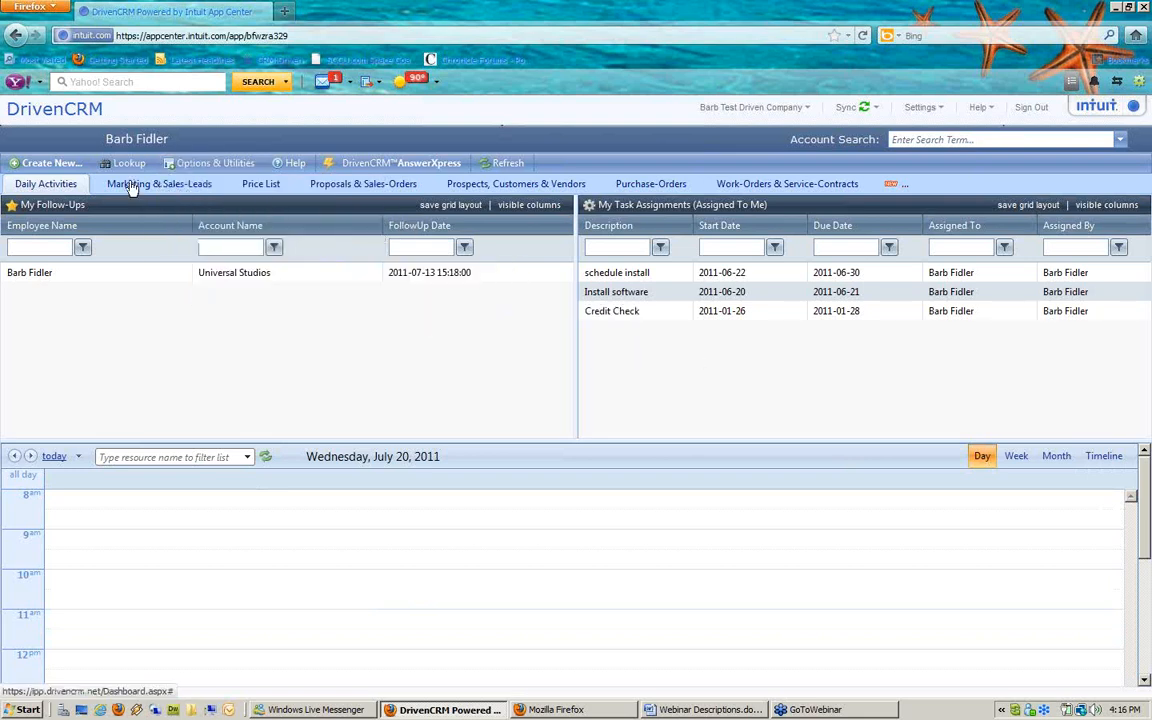
left_click(514, 185)
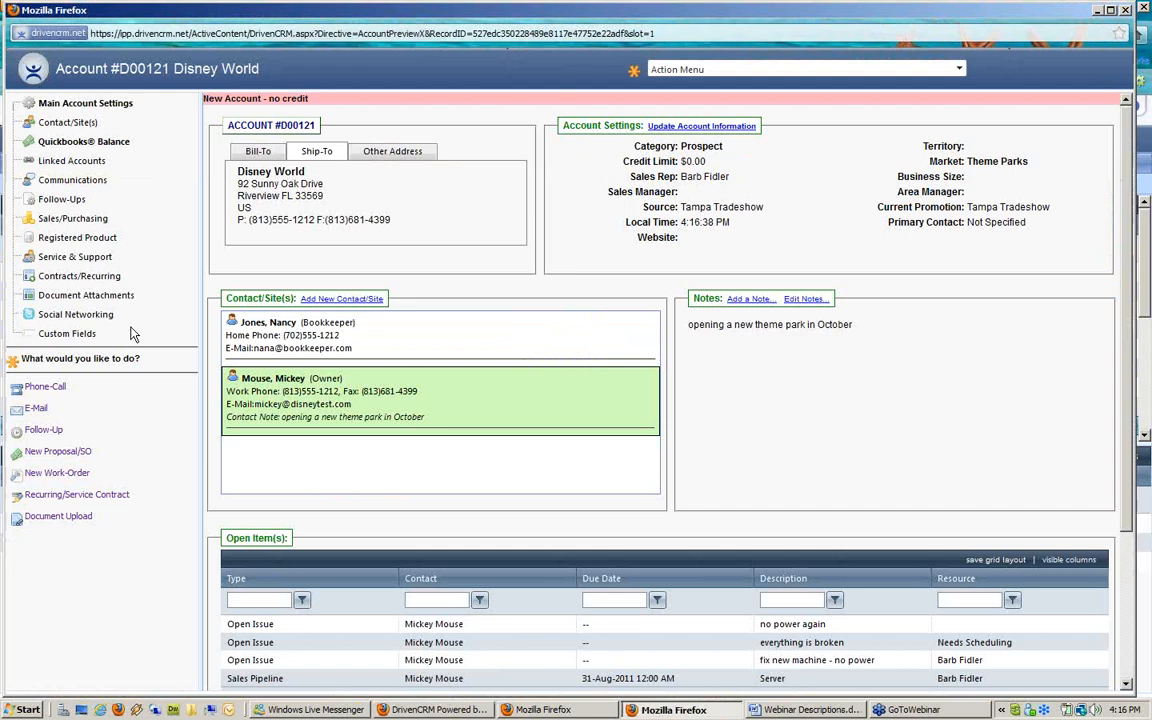
left_click(66, 335)
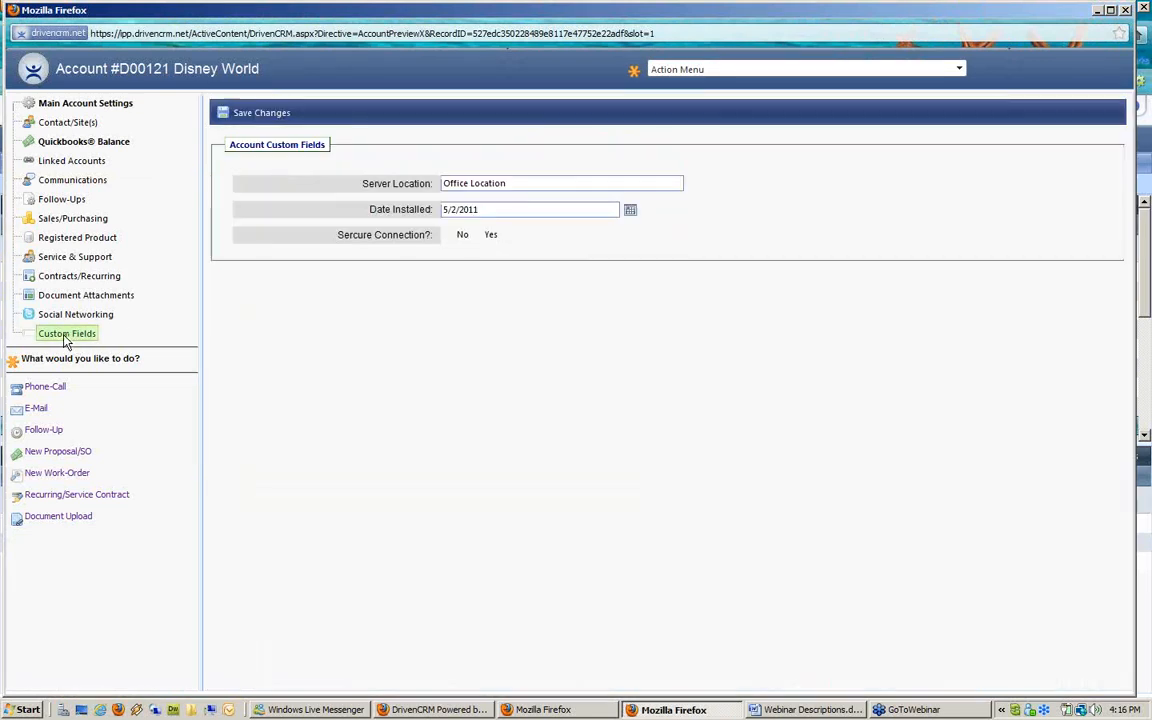
- Examine the Server Location, Date Installed and Sercure Connection custom fields on the Disney World account
left_click_drag(363, 183, 440, 184)
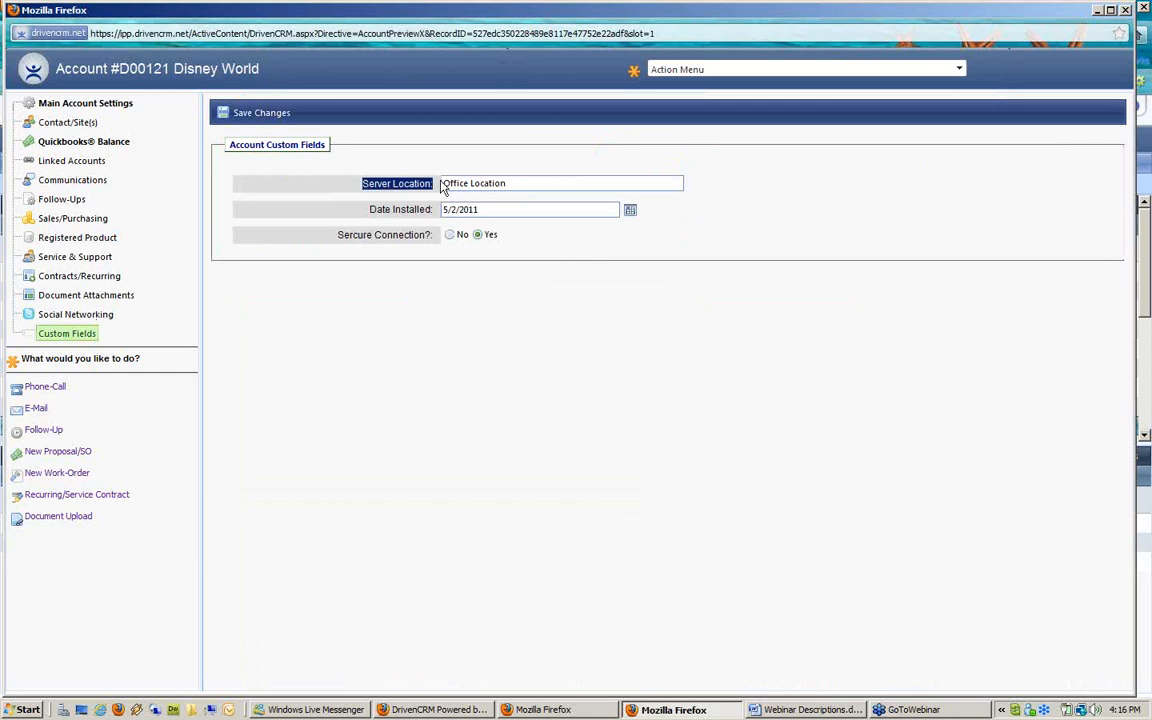
left_click_drag(369, 209, 428, 210)
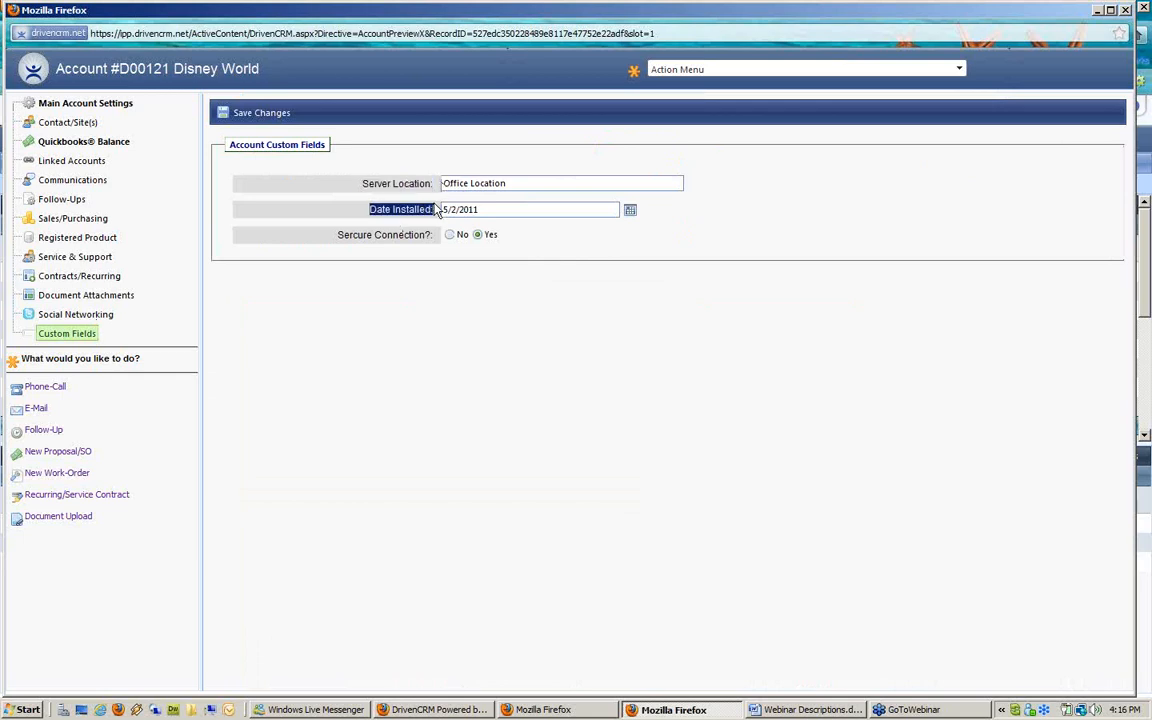
left_click_drag(337, 235, 372, 235)
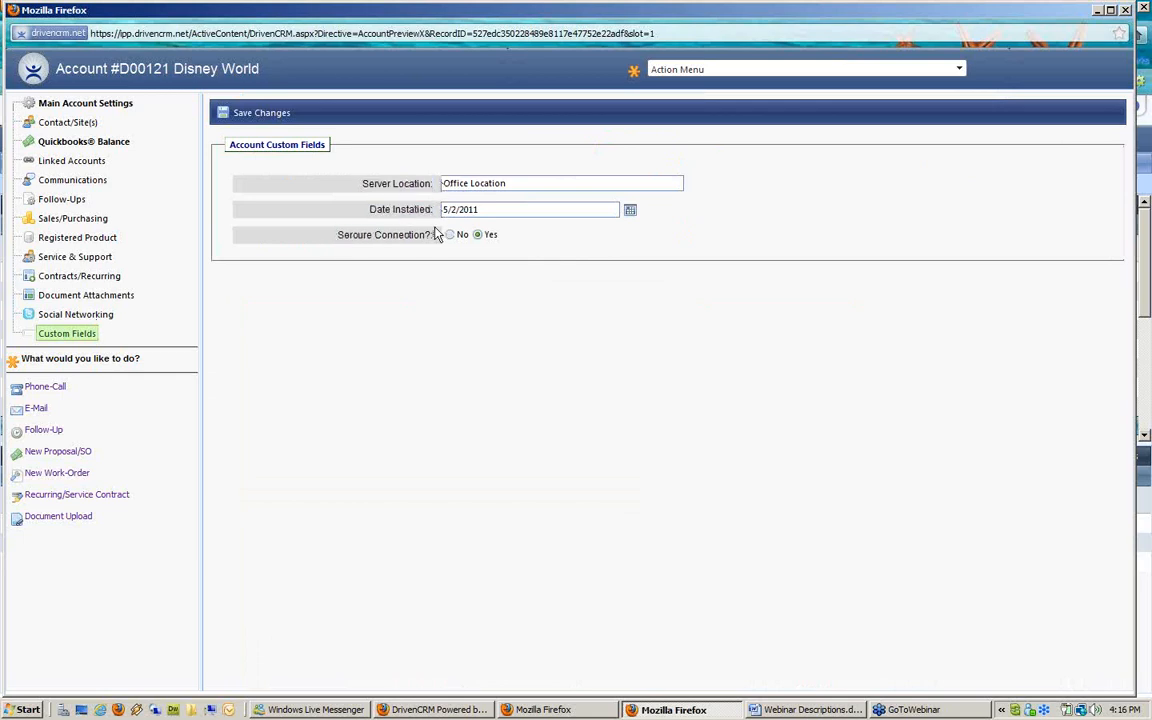
triple_click(406, 232)
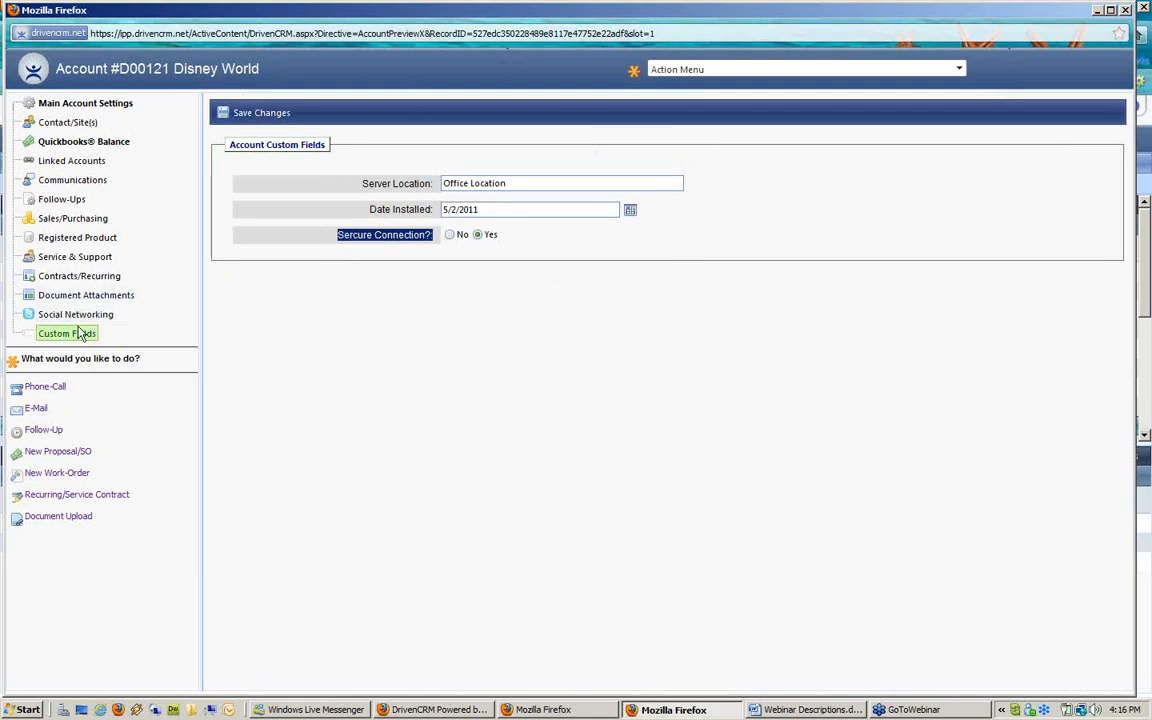
- Return to the report, add the SERVER LOCATION field, and move LAST NAME above LAST CONTACT DATE
left_click(600, 713)
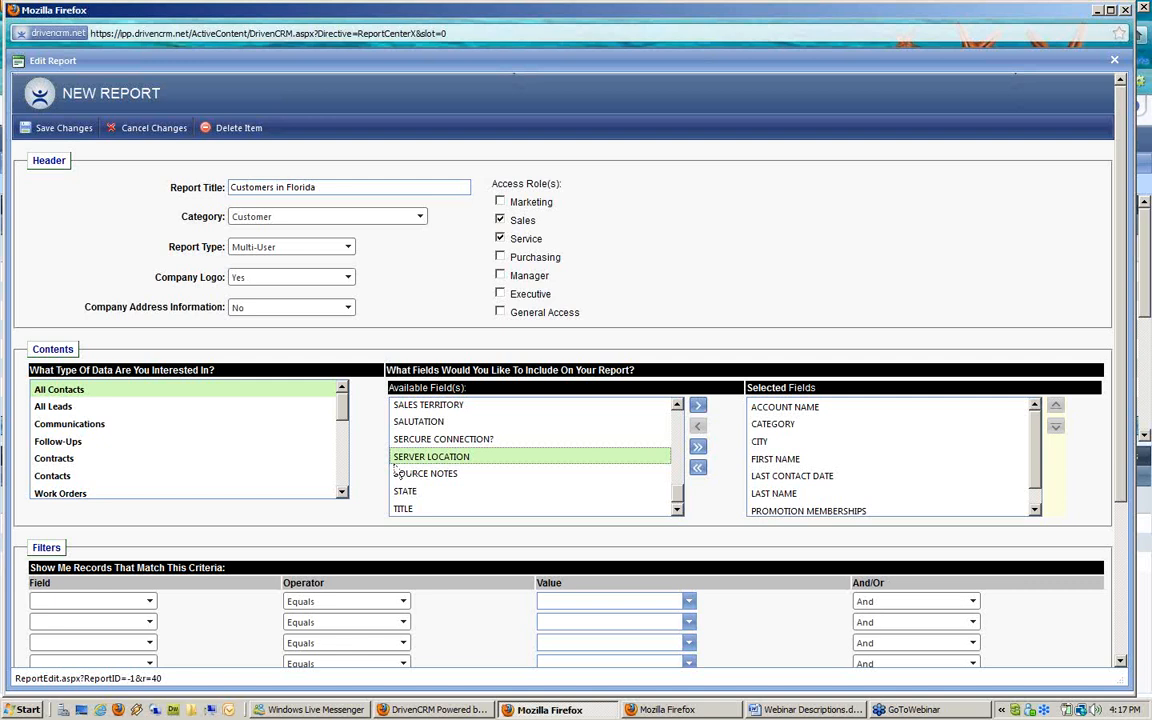
left_click(698, 408)
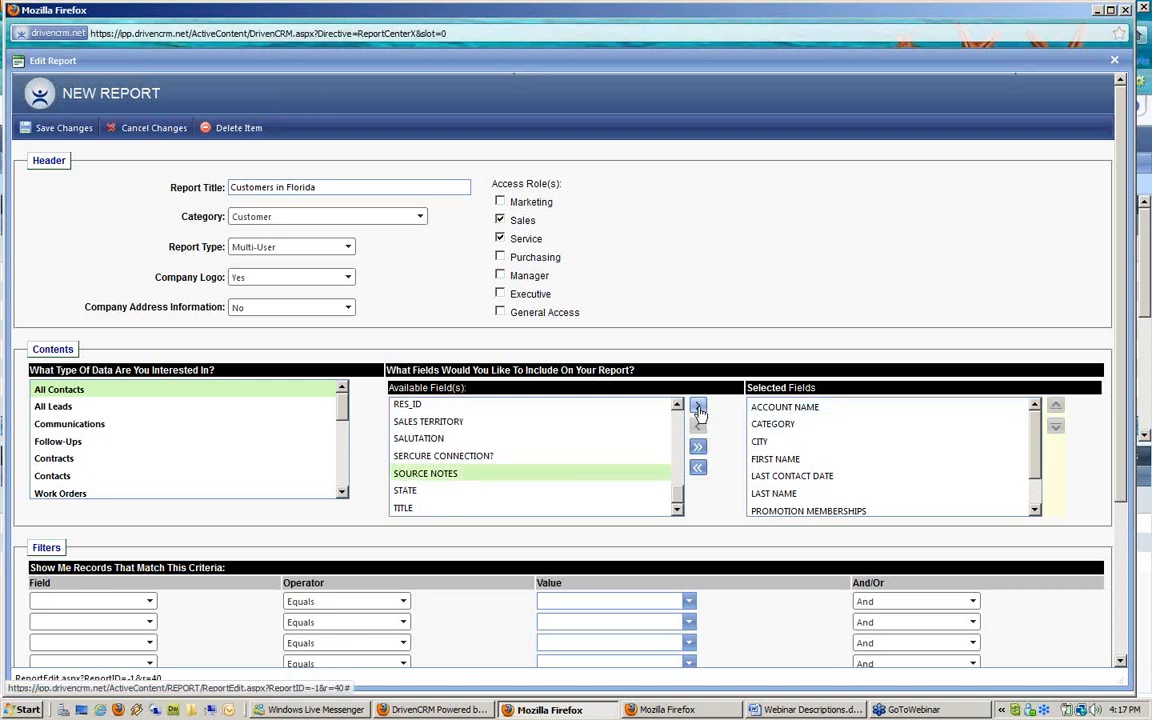
left_click(778, 496)
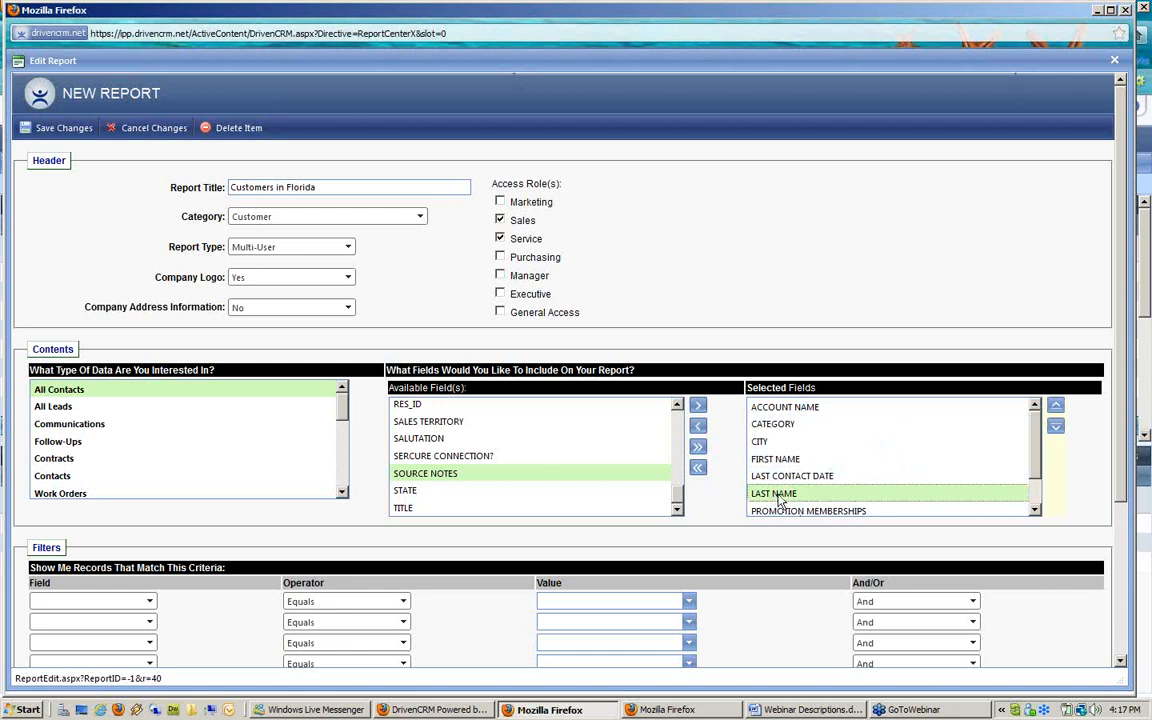
left_click(1055, 406)
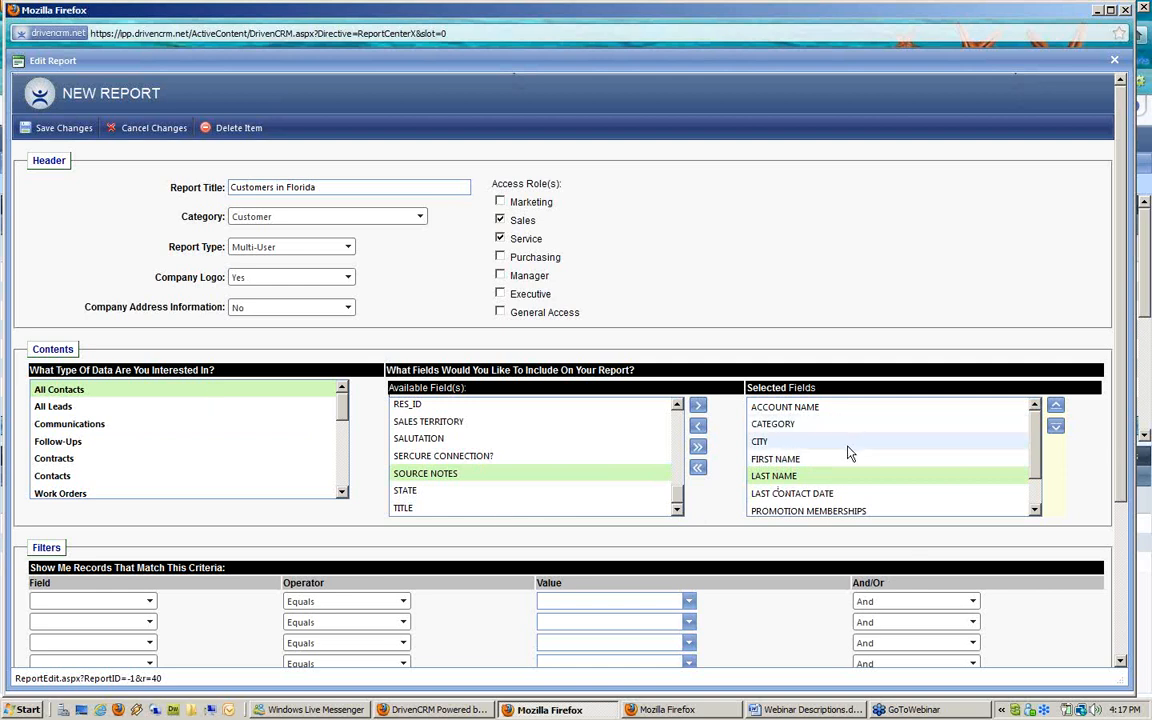
- Filter the report to records whose STATE equals FL
left_click_drag(29, 547, 100, 560)
scroll(100, 558, "down", 2)
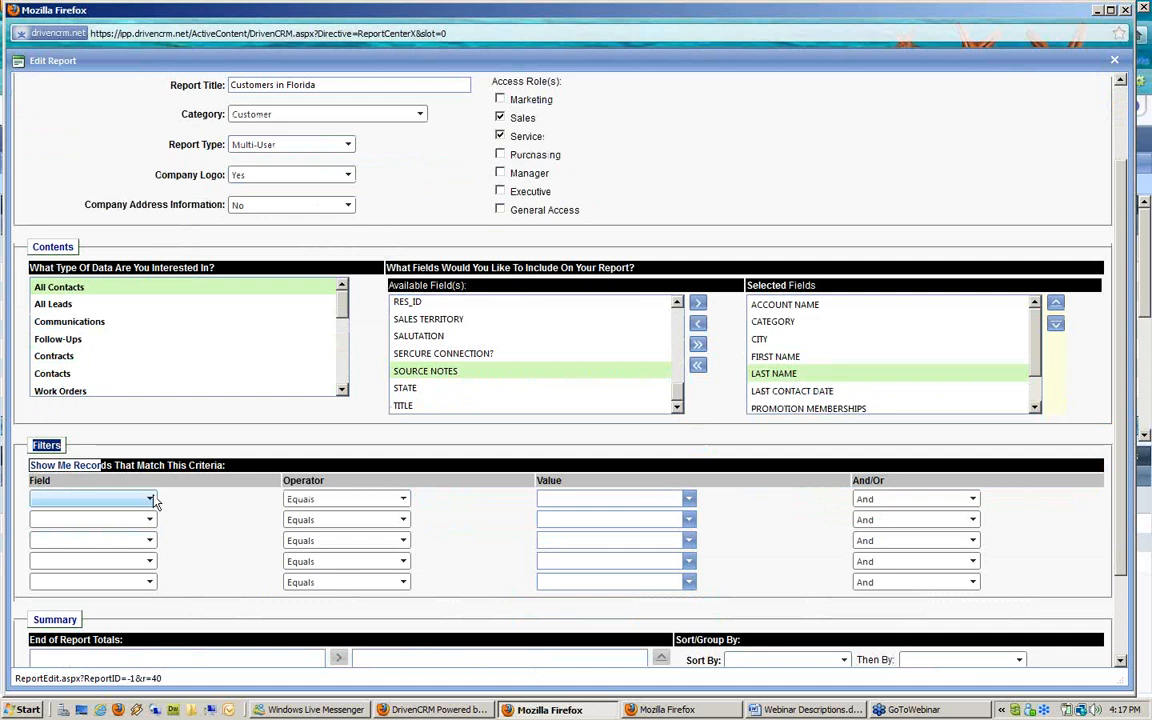
left_click(219, 514)
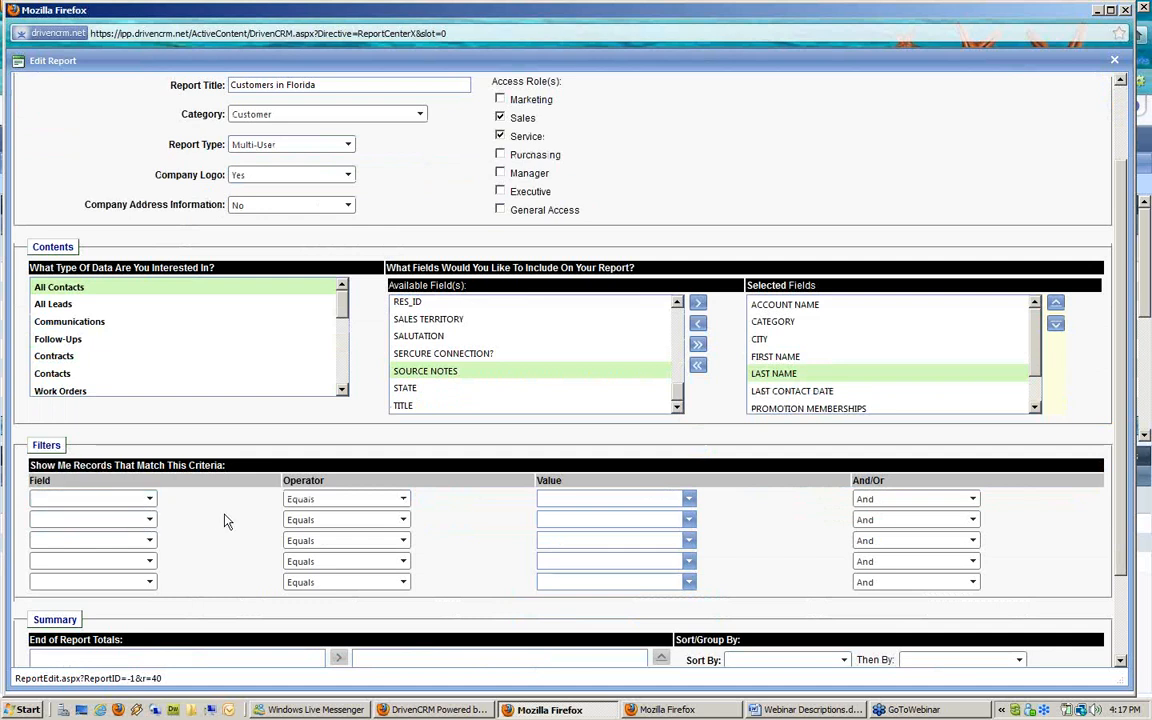
left_click(84, 507)
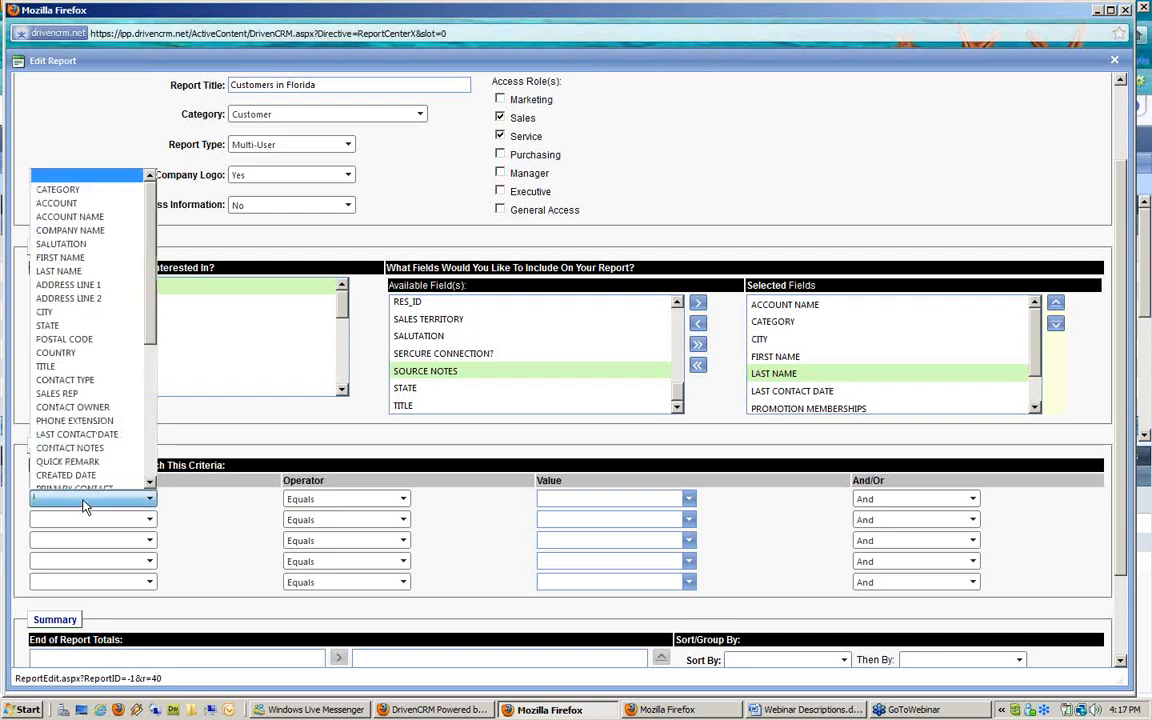
left_click(59, 330)
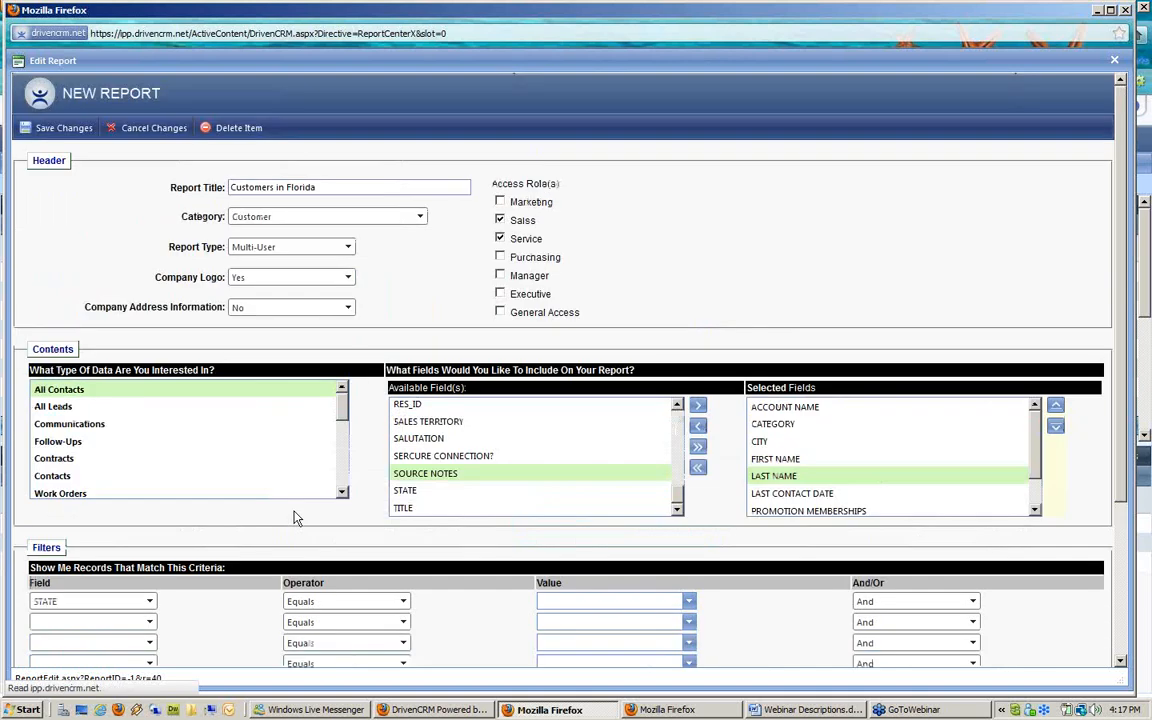
left_click(591, 498)
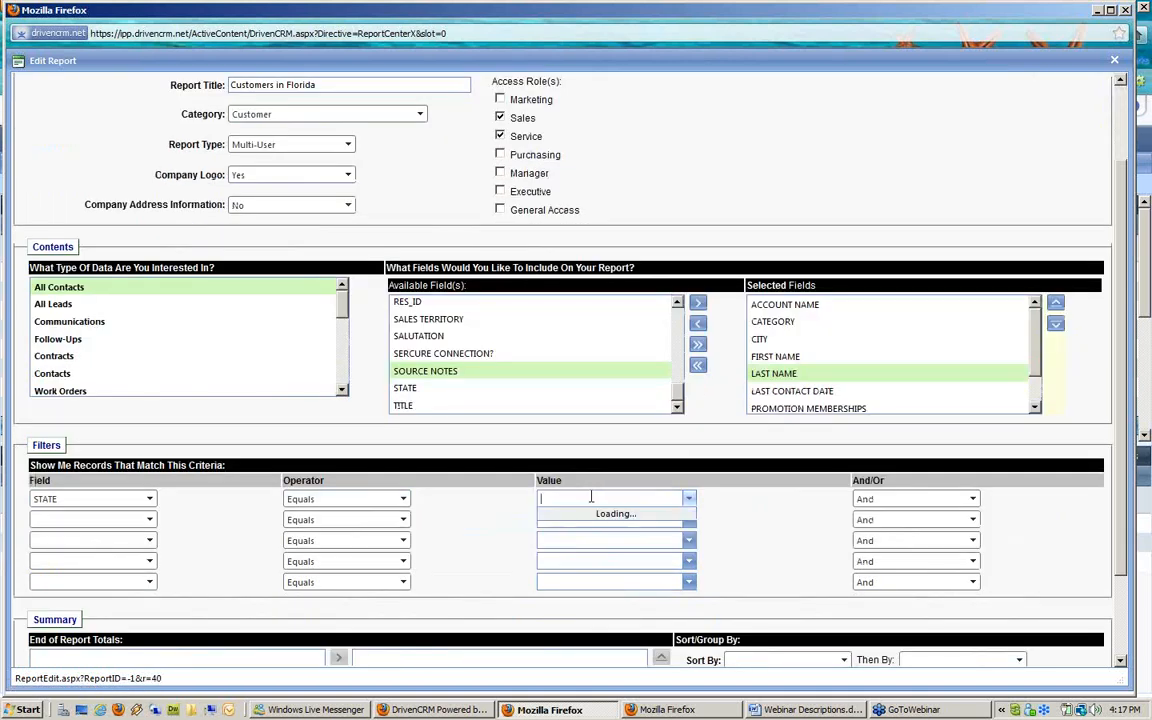
type("FL")
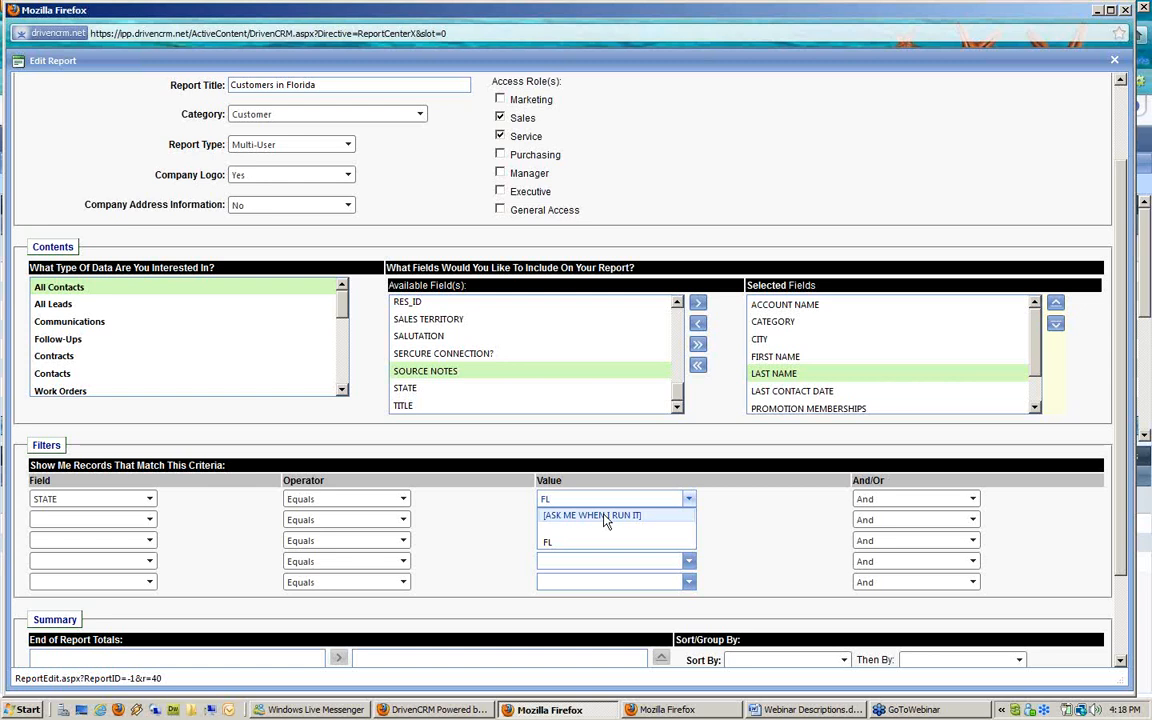
left_click(615, 542)
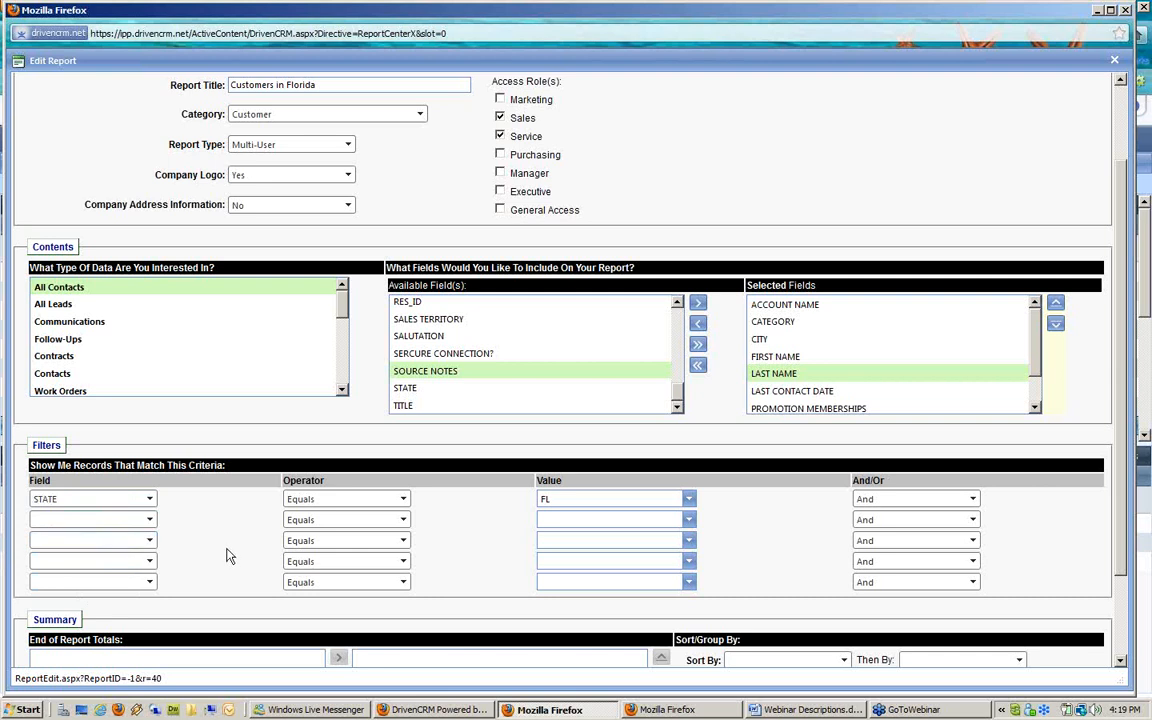
- Sort the report by CITY and group it by CATEGORY in the summary settings
scroll(228, 556, "down", 1)
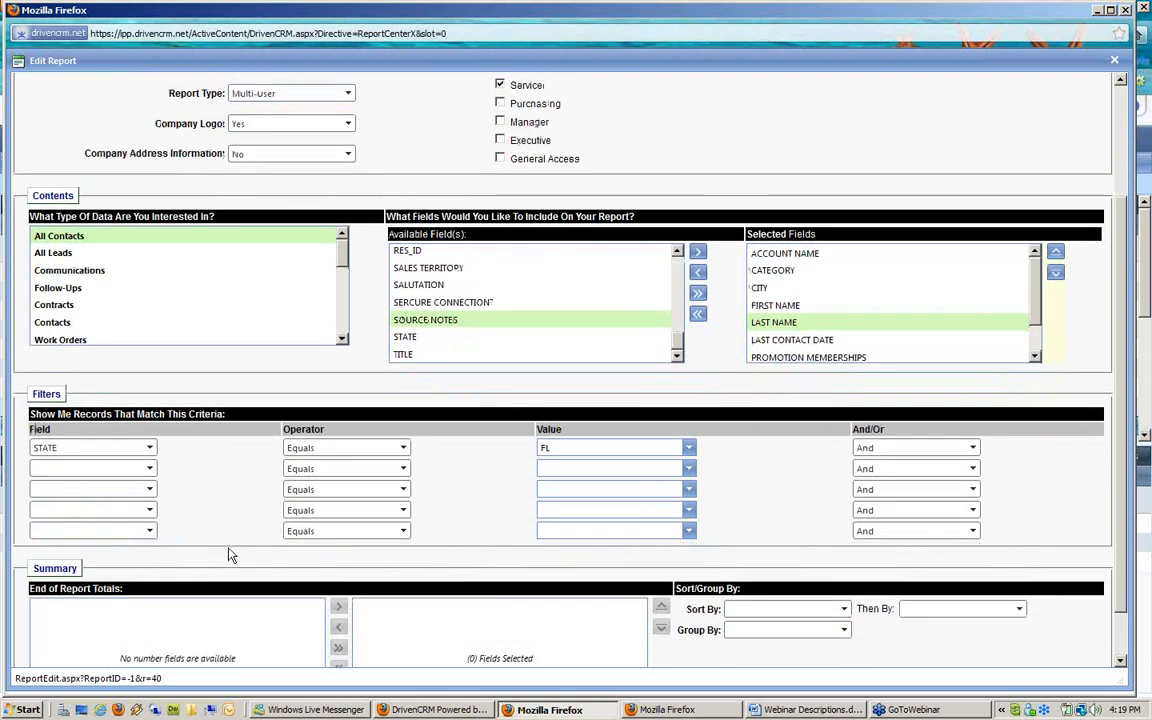
scroll(228, 556, "down", 1)
scroll(228, 556, "down", 1)
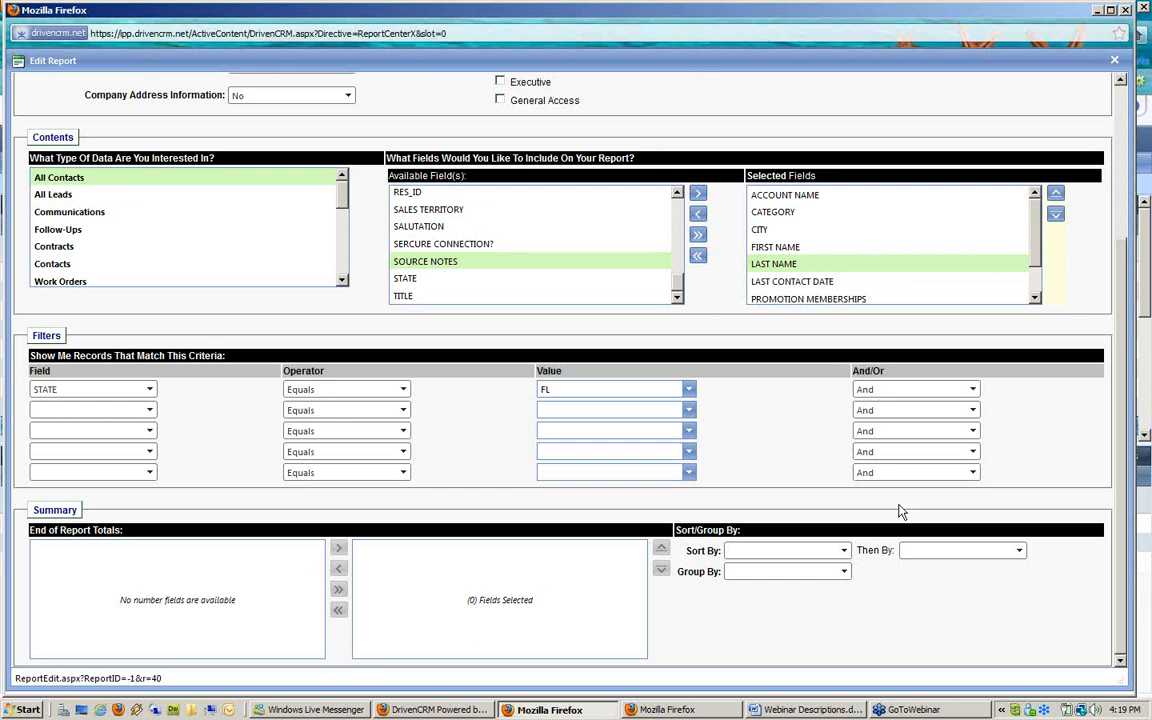
left_click(757, 558)
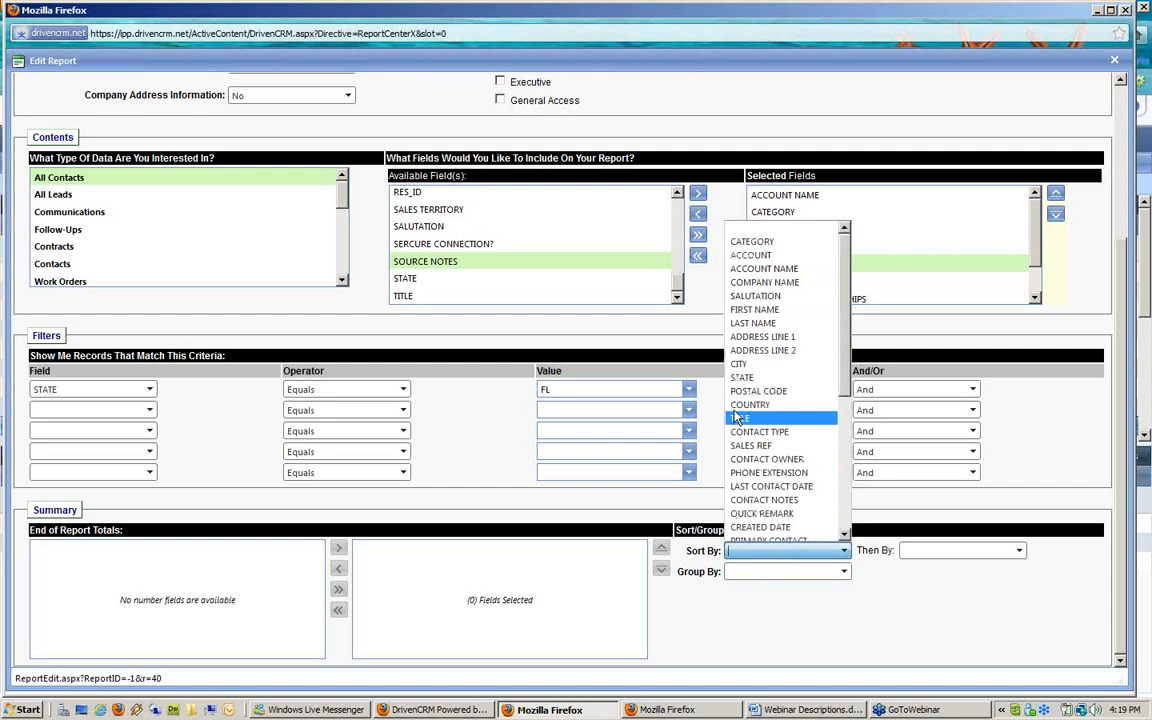
left_click(741, 366)
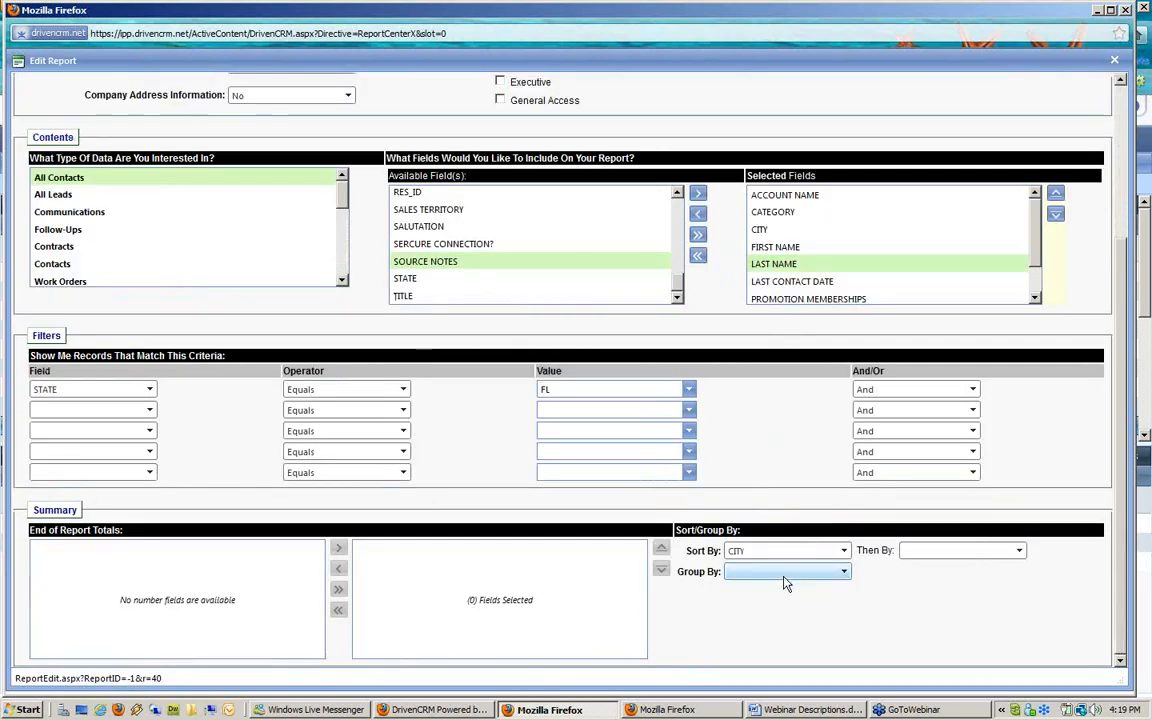
left_click(786, 577)
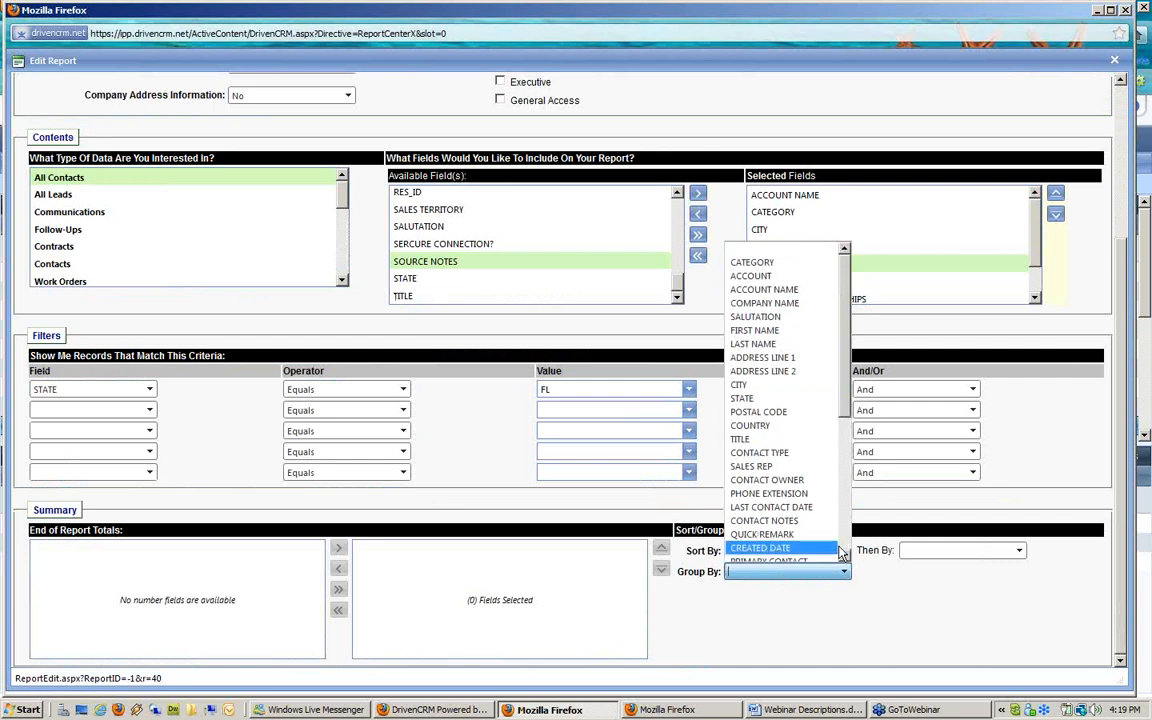
left_click(762, 266)
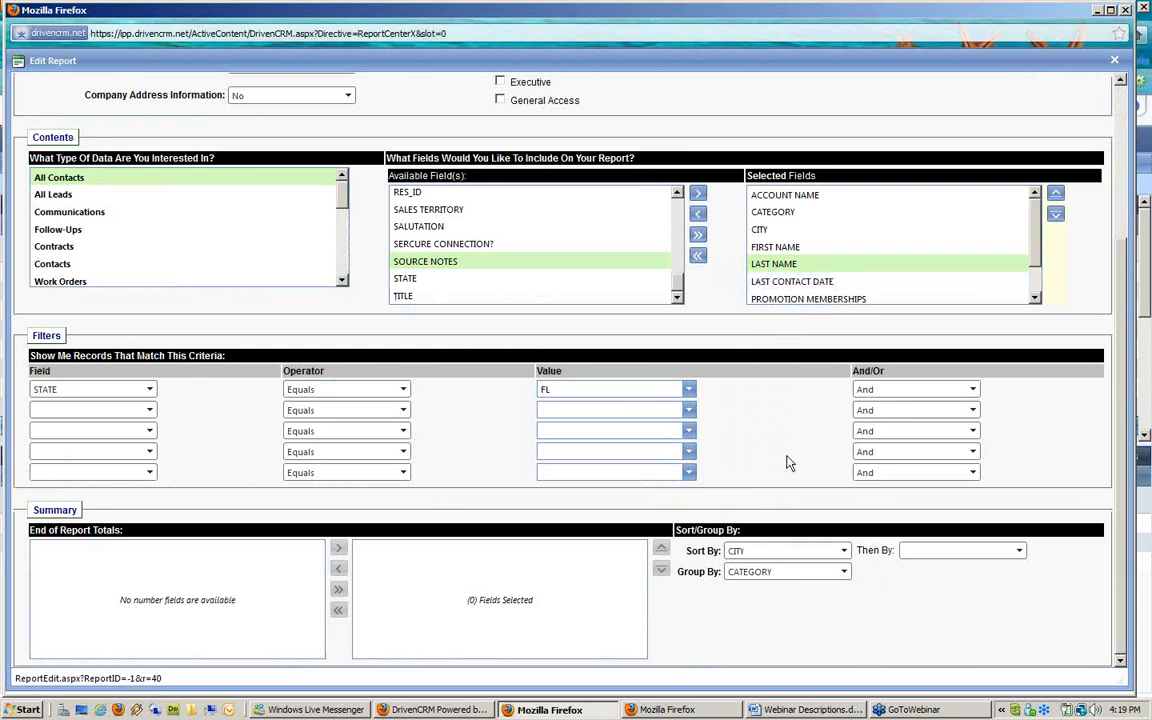
- Save the new report and run Customers in Florida with output to screen
scroll(786, 457, "up", 5)
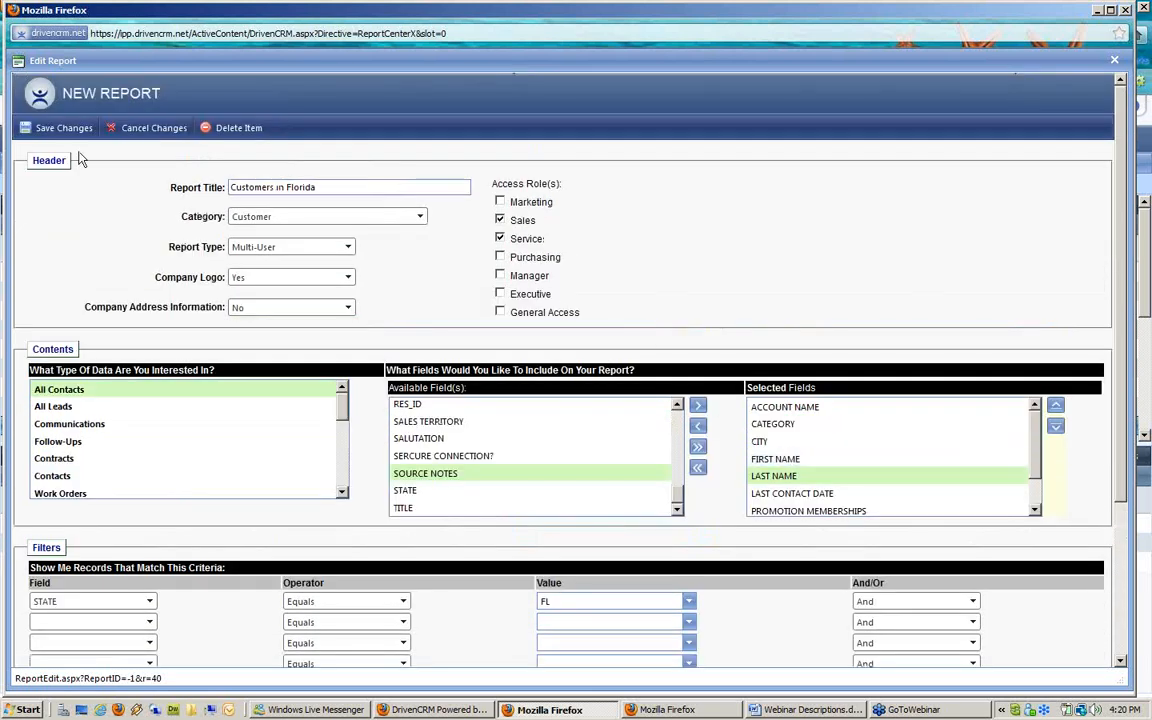
left_click(72, 133)
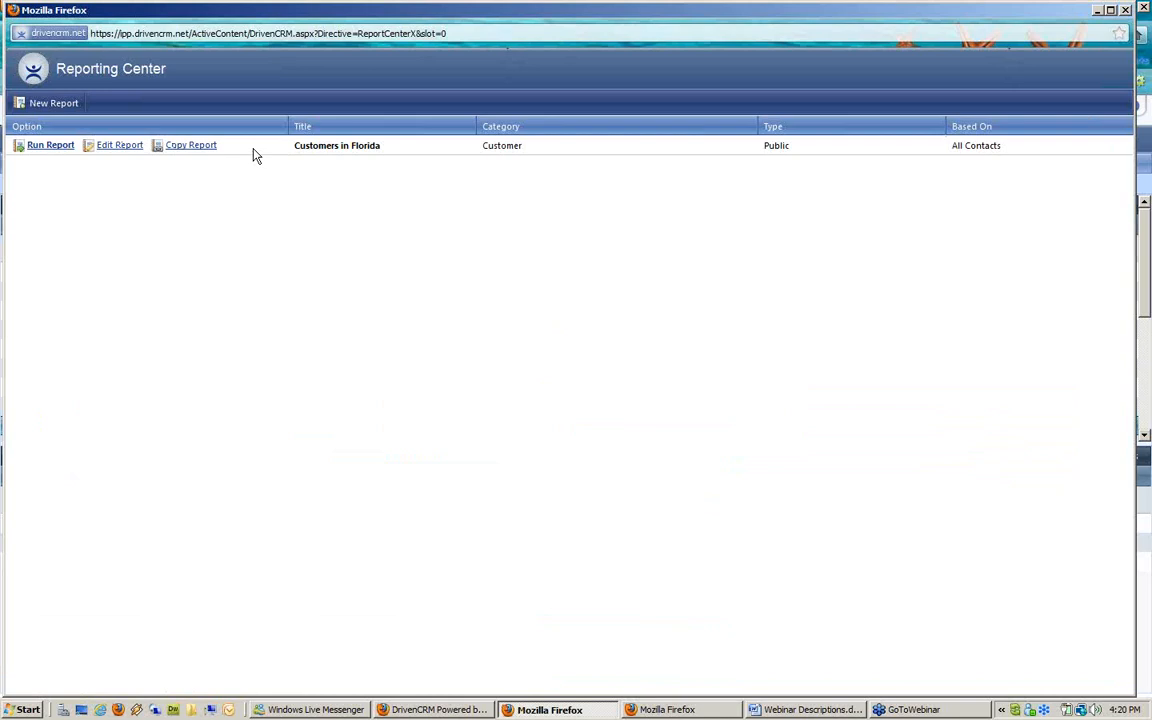
left_click(52, 146)
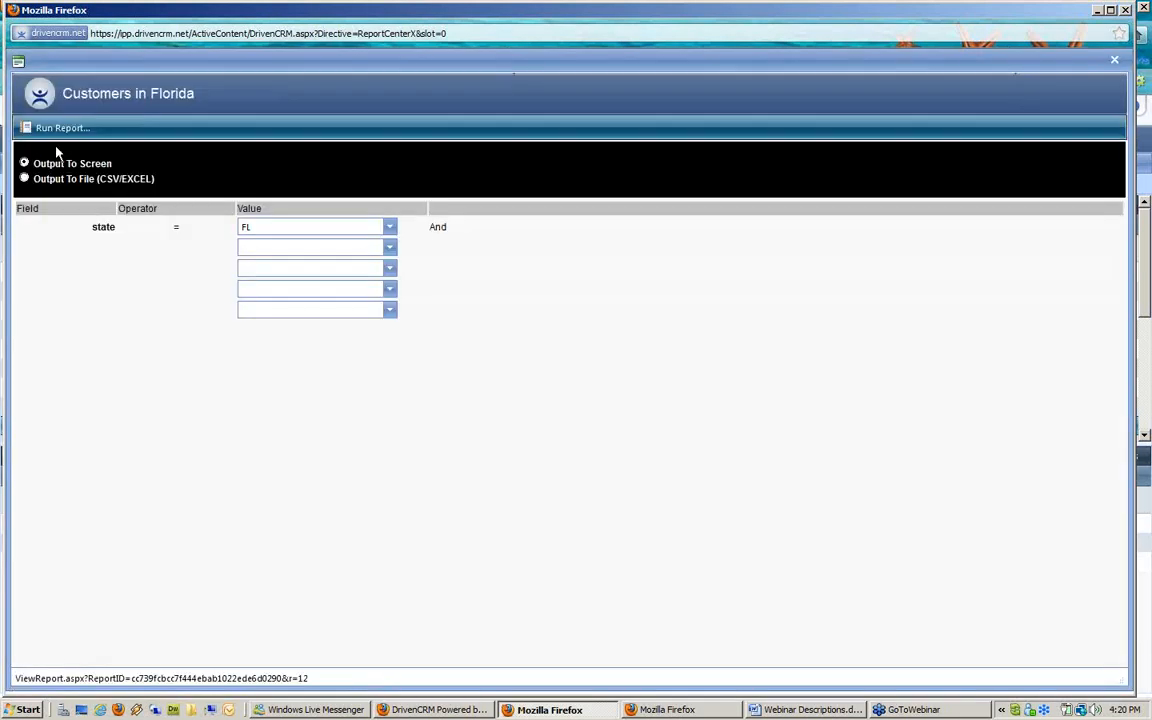
double_click(104, 227)
left_click_drag(31, 148, 145, 177)
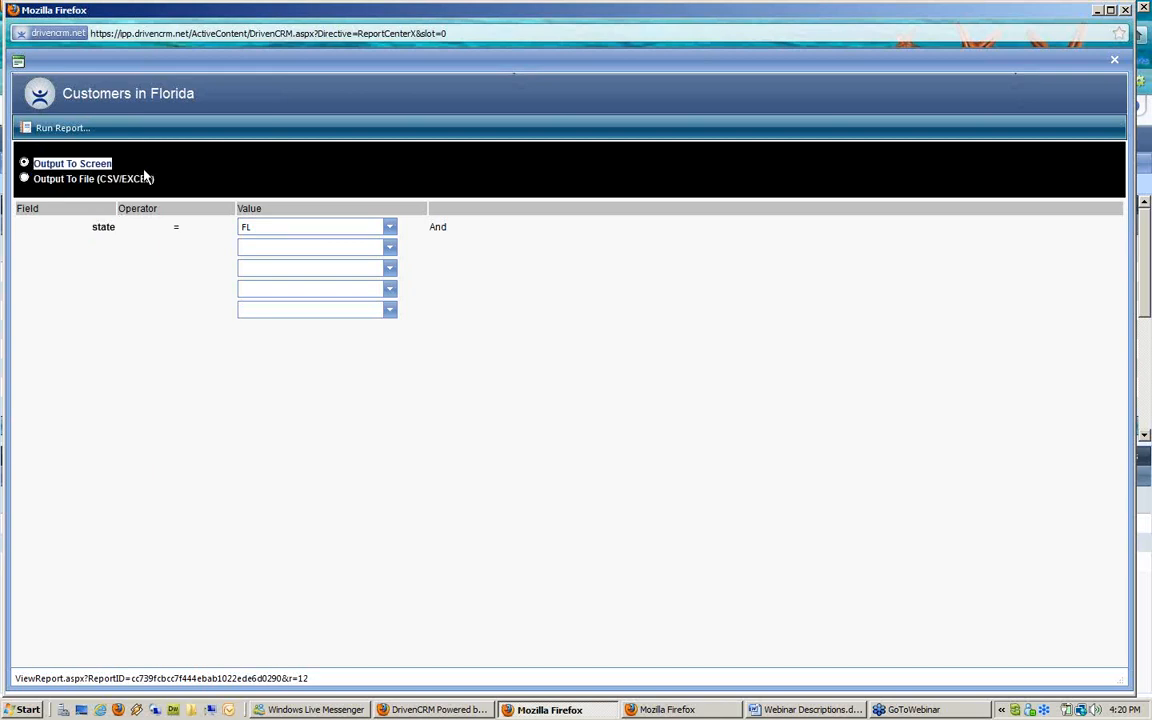
left_click_drag(39, 179, 153, 178)
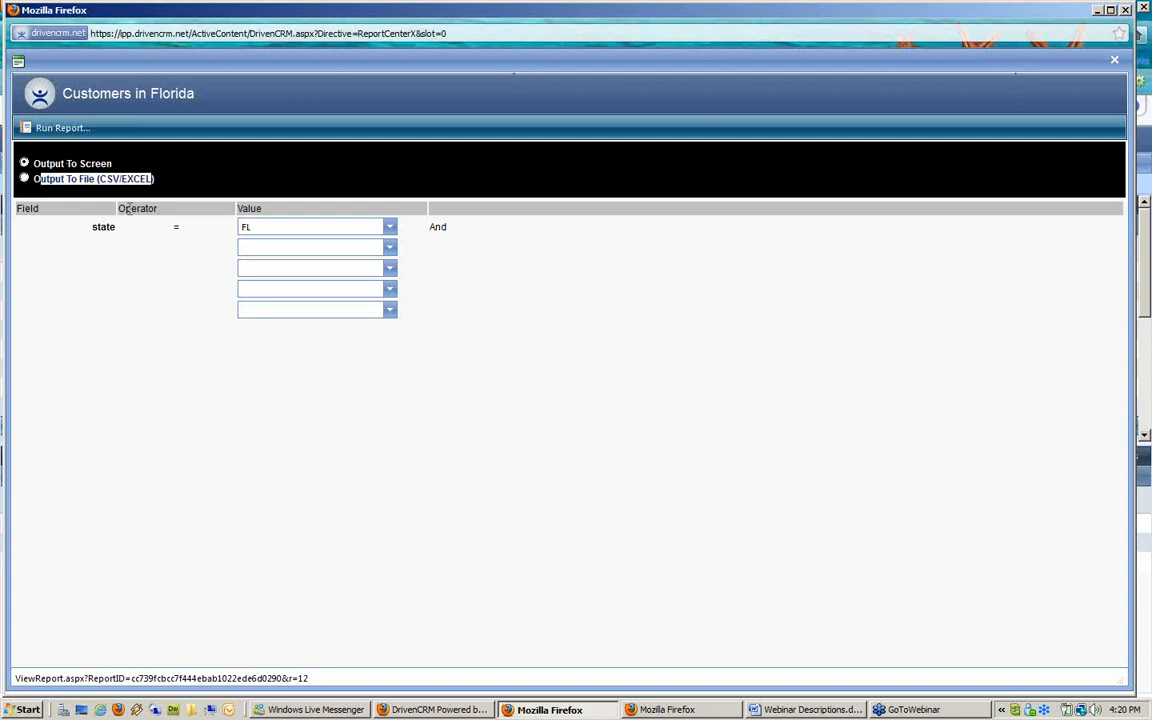
left_click(62, 131)
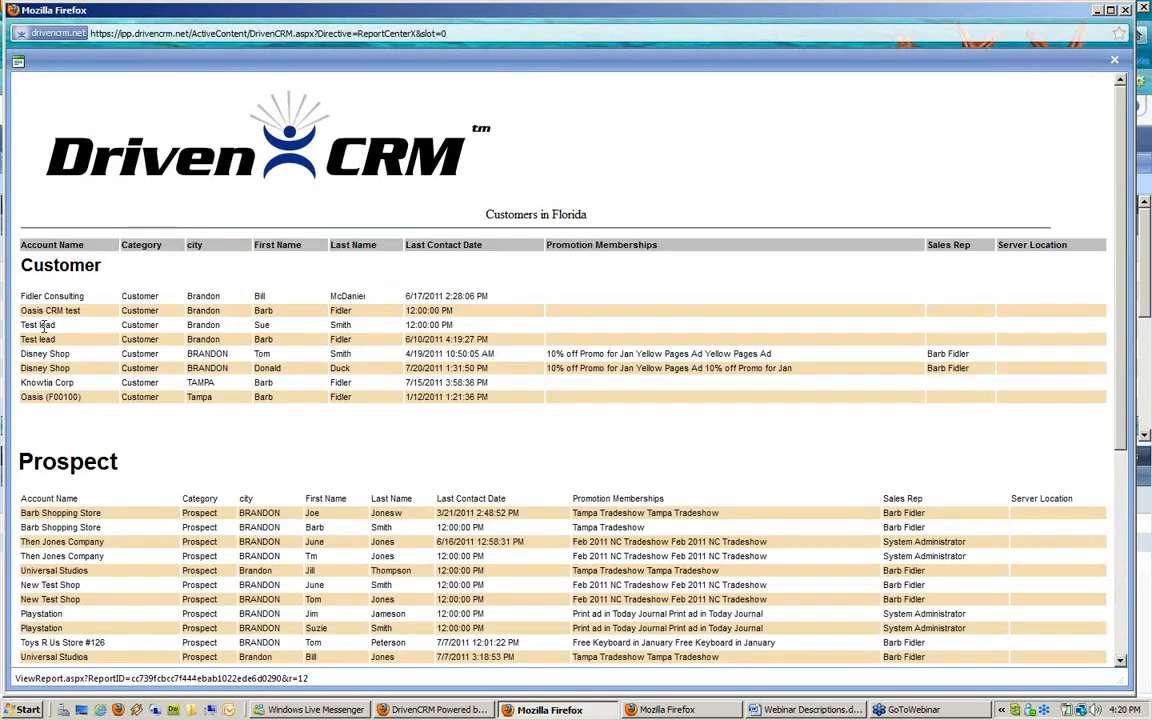
- Examine the report's Customer and Prospect groups, the item count, the contacts per account and the Disney World server location
left_click_drag(20, 258, 105, 264)
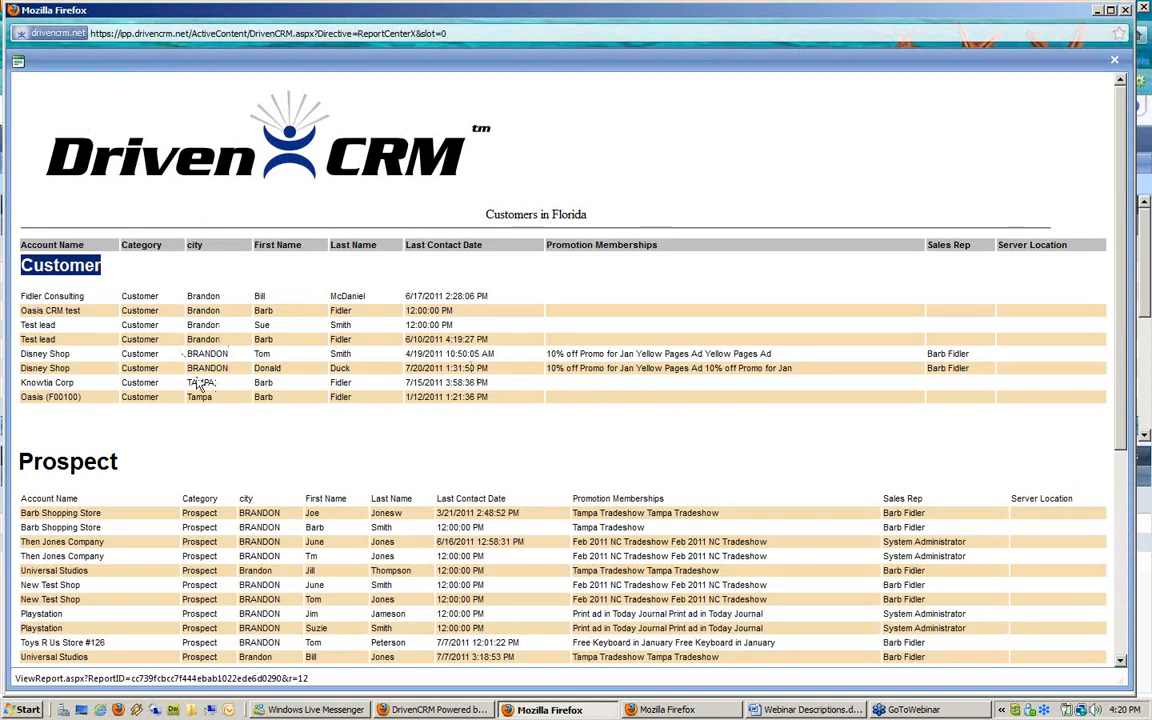
left_click(158, 513)
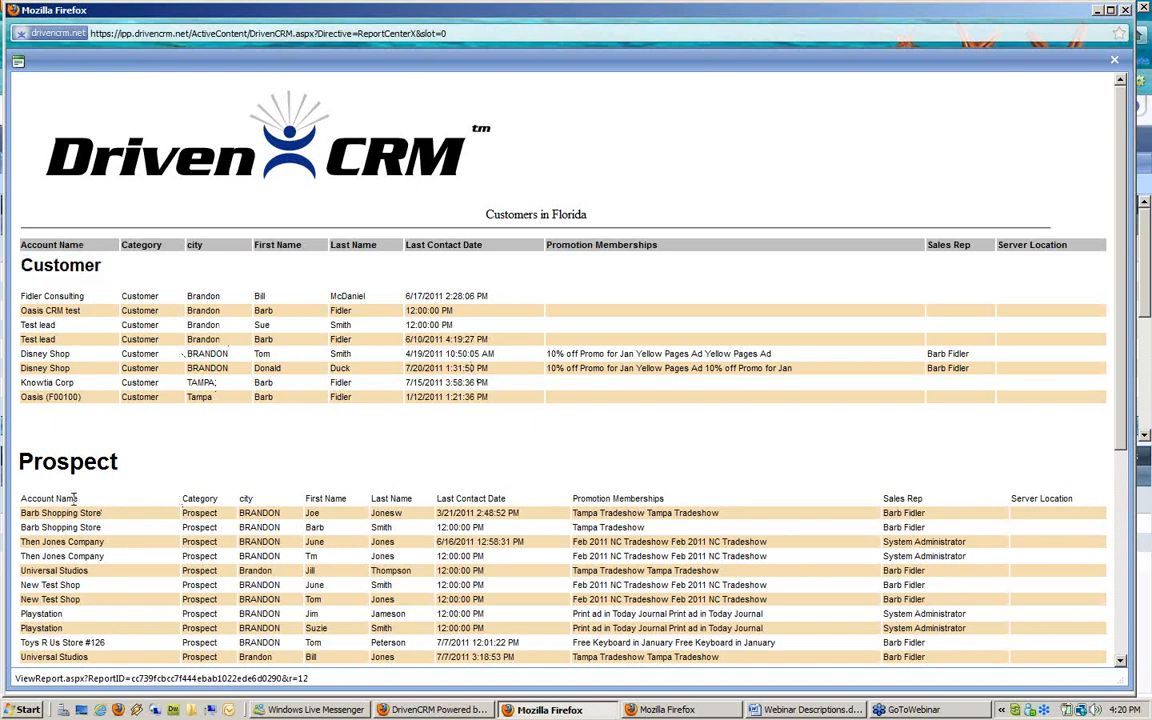
scroll(65, 439, "down", 4)
scroll(75, 478, "down", 3)
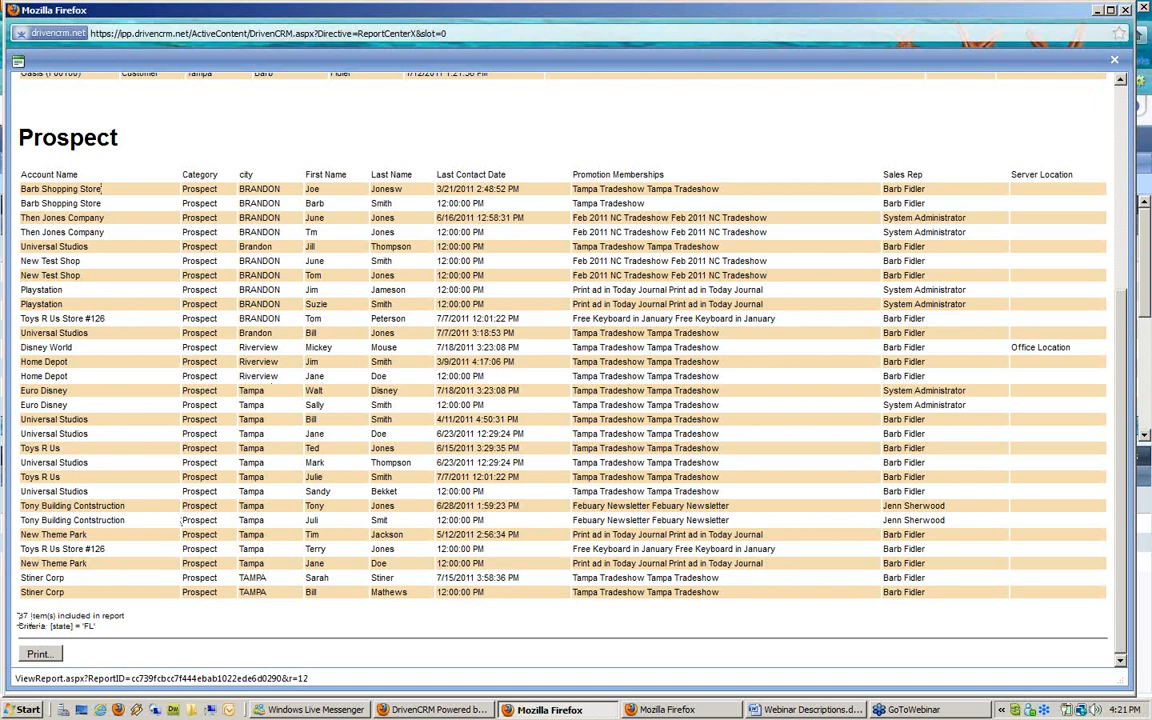
left_click_drag(18, 616, 85, 616)
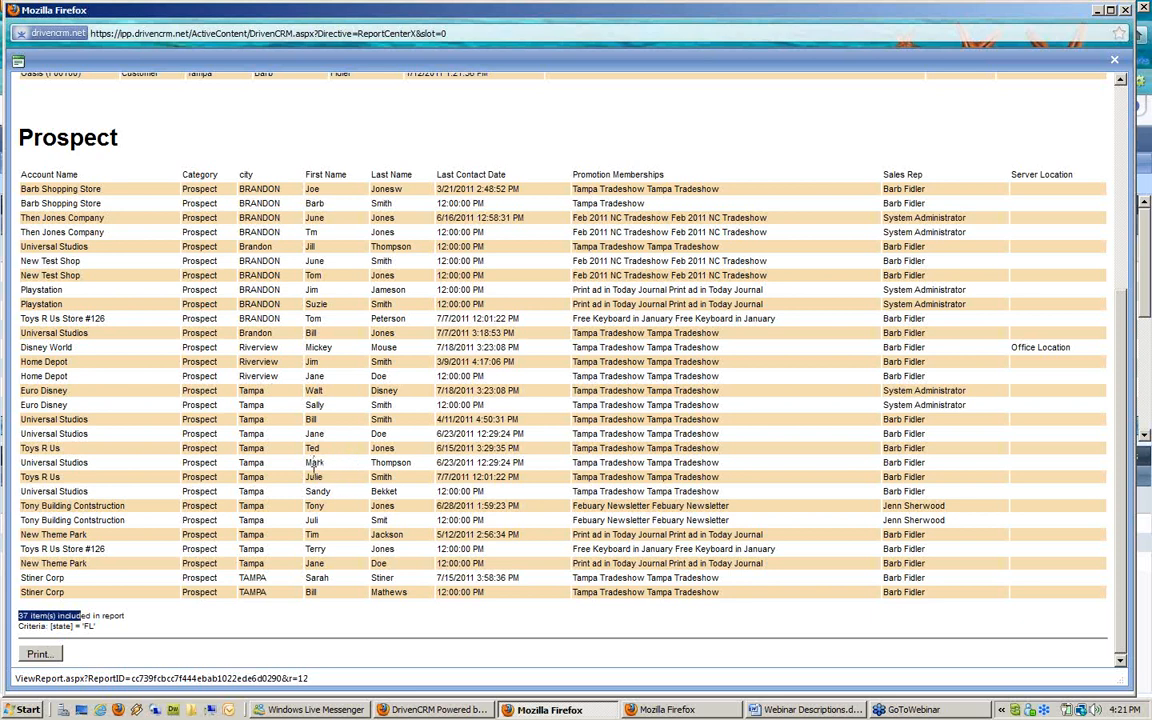
left_click(47, 200)
left_click_drag(311, 189, 408, 188)
left_click_drag(311, 204, 402, 205)
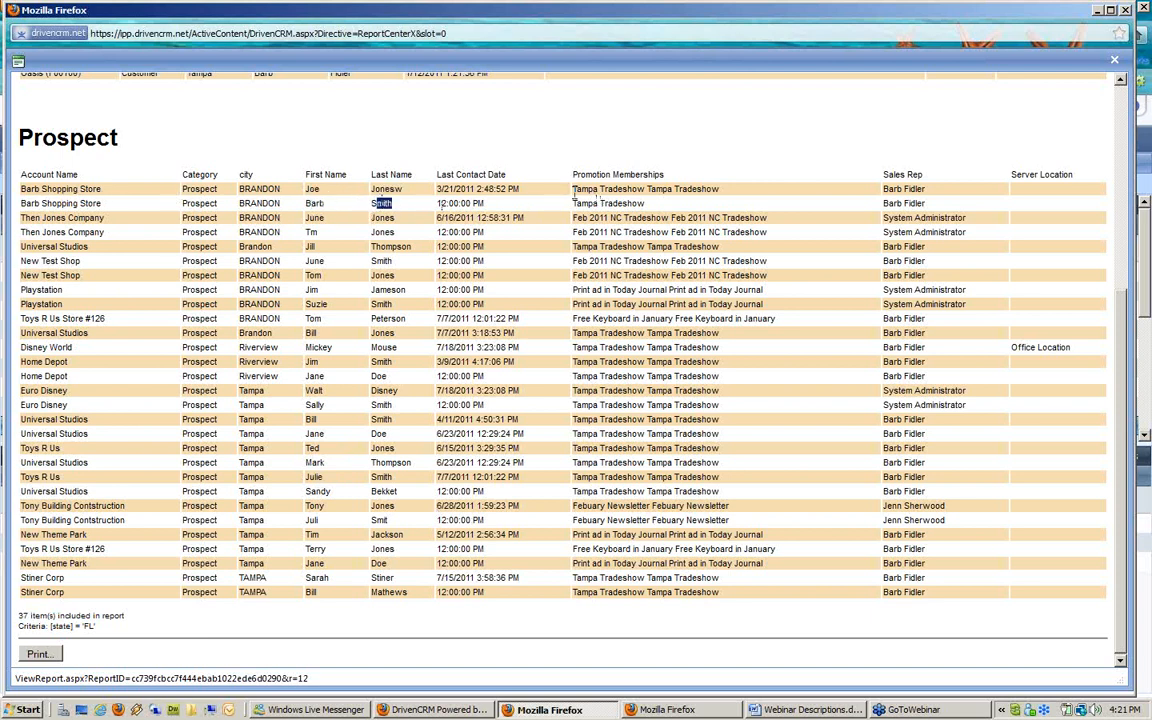
left_click_drag(525, 168, 576, 190)
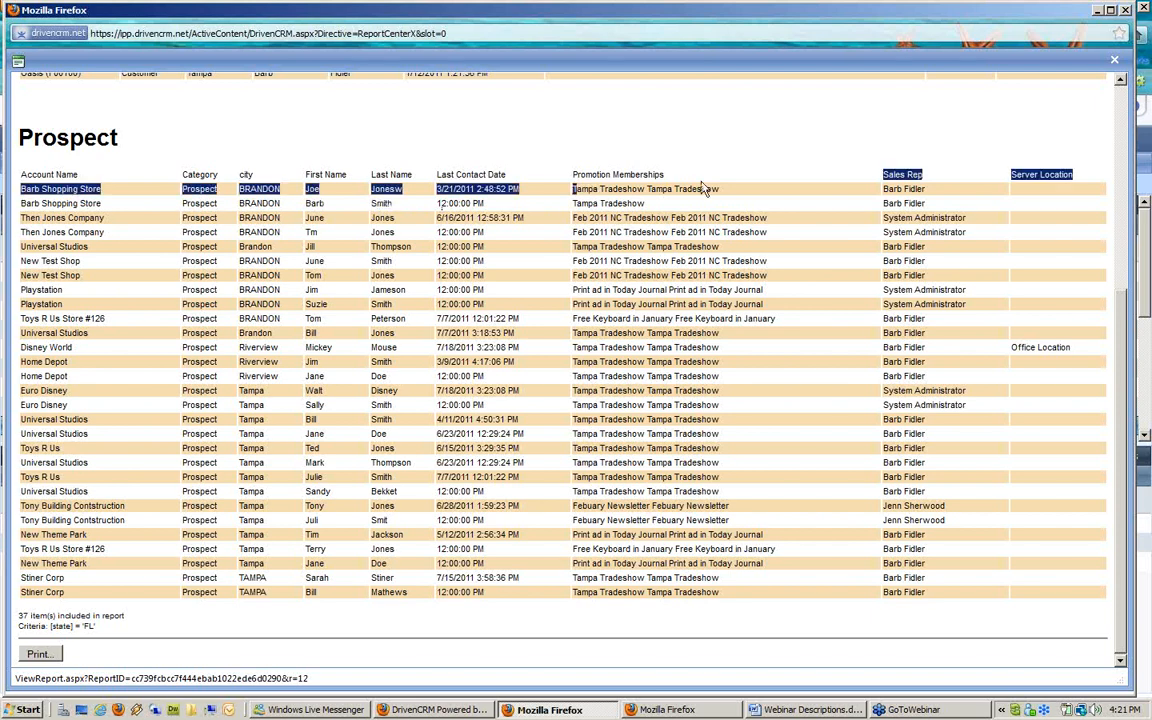
left_click(630, 186)
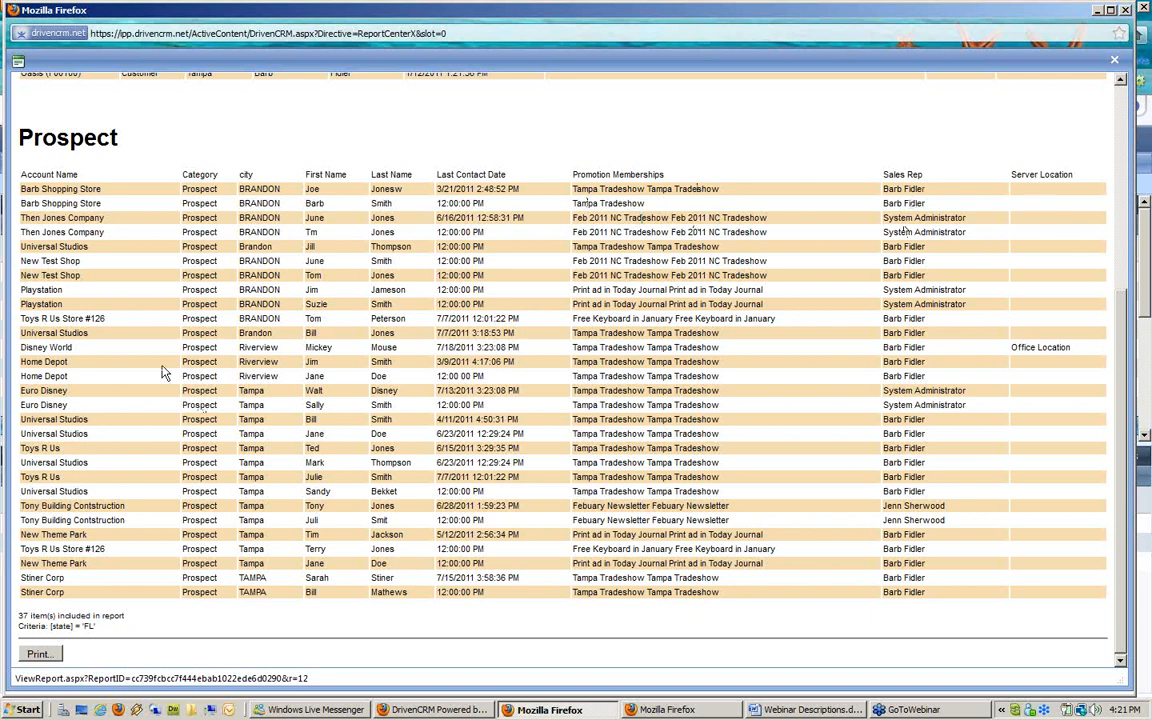
left_click_drag(237, 349, 1038, 350)
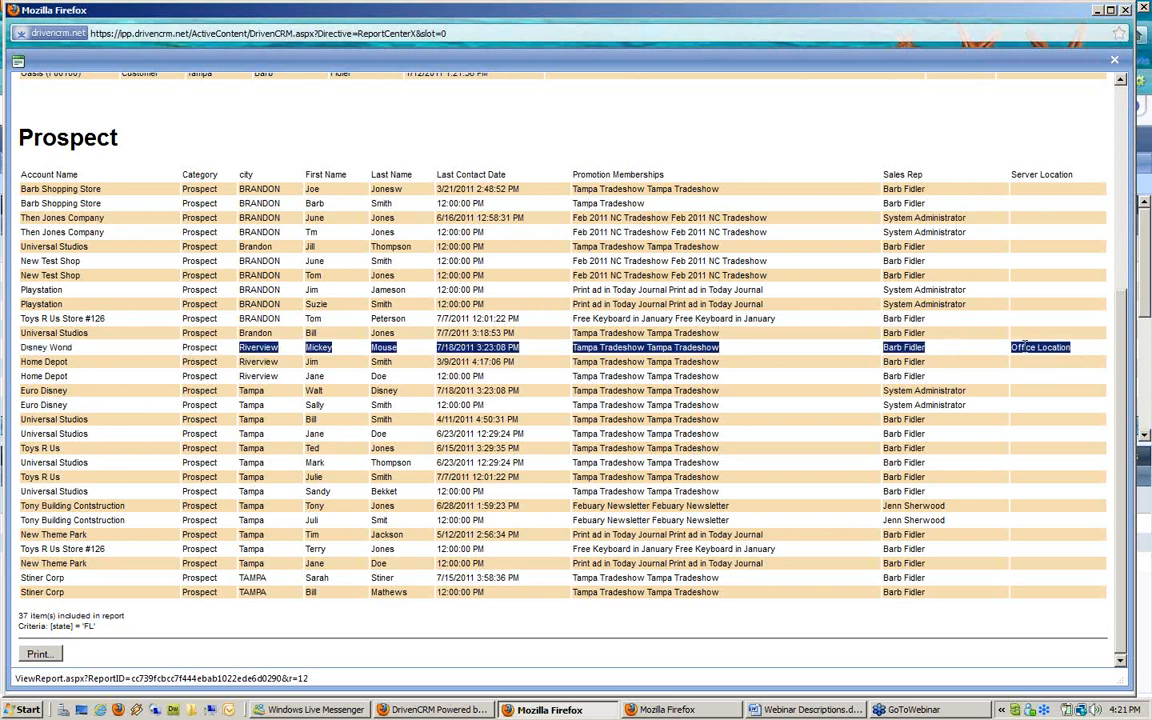
left_click(1043, 347)
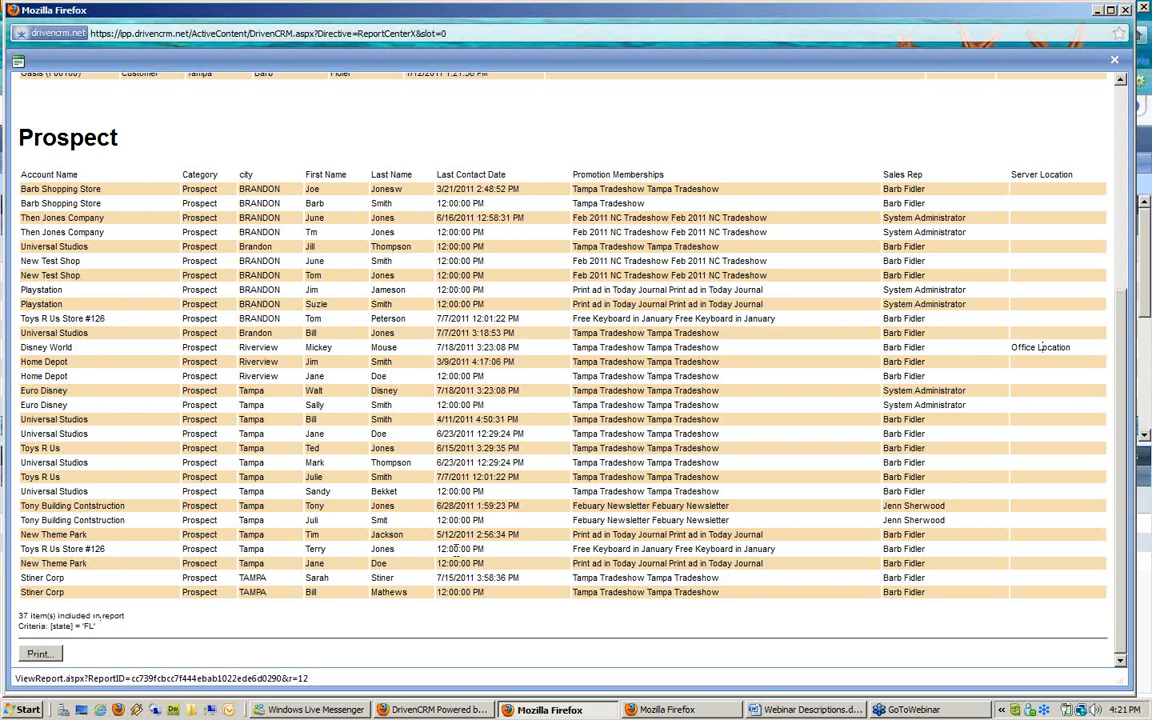
- Close the report and the Disney World account windows, and reopen the Reporting Center from the main DrivenCRM window
left_click(1125, 11)
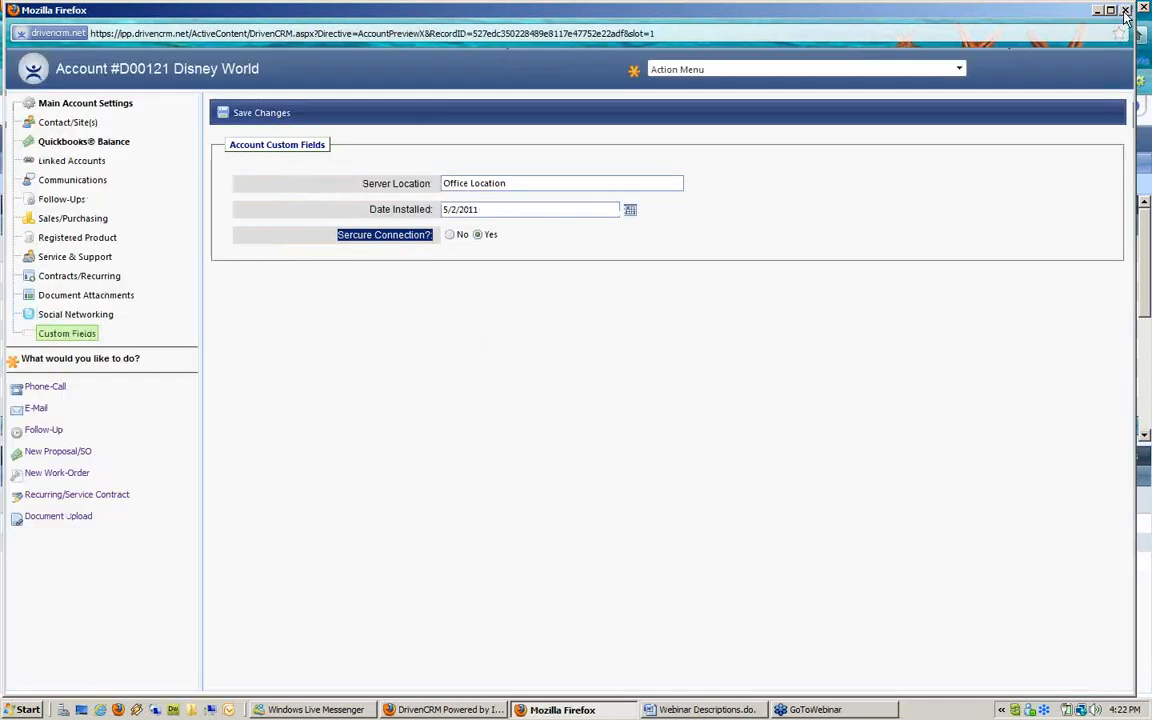
left_click(1125, 11)
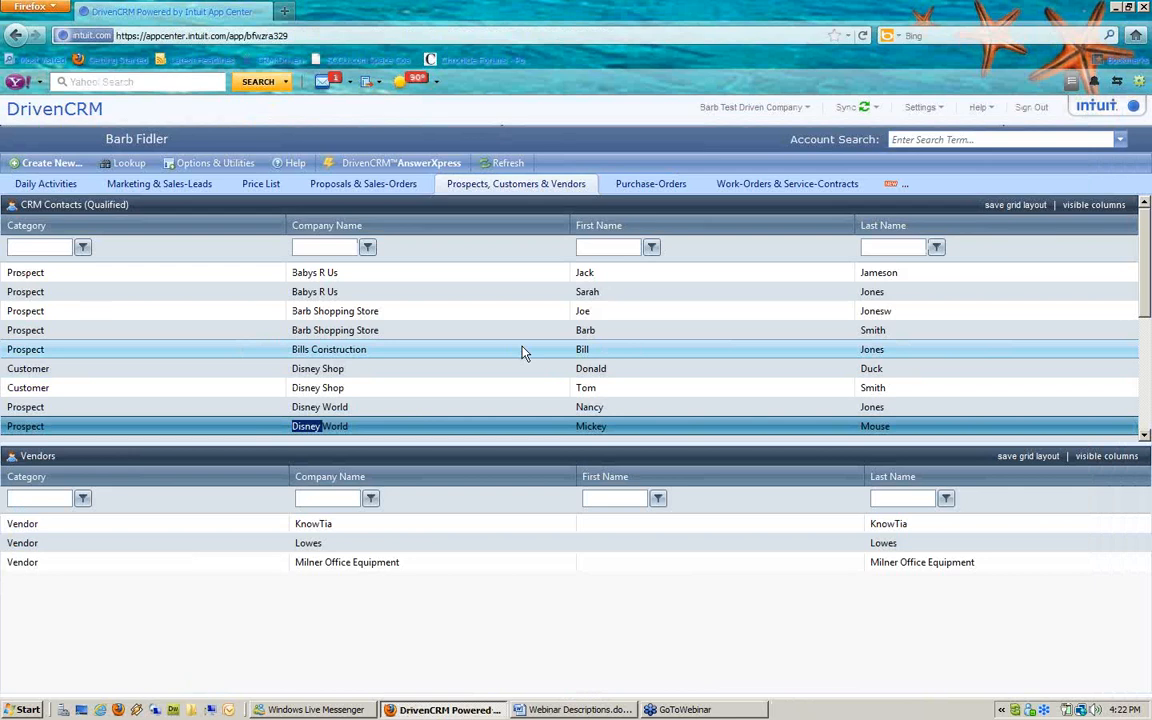
left_click(211, 165)
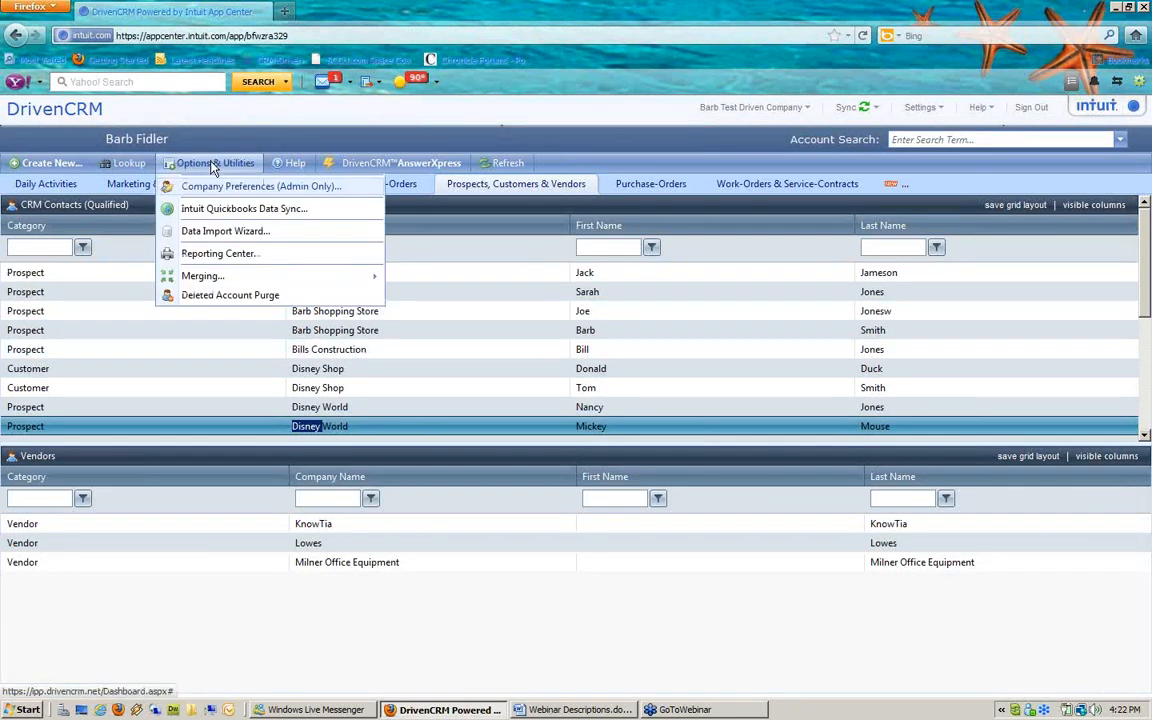
left_click(224, 256)
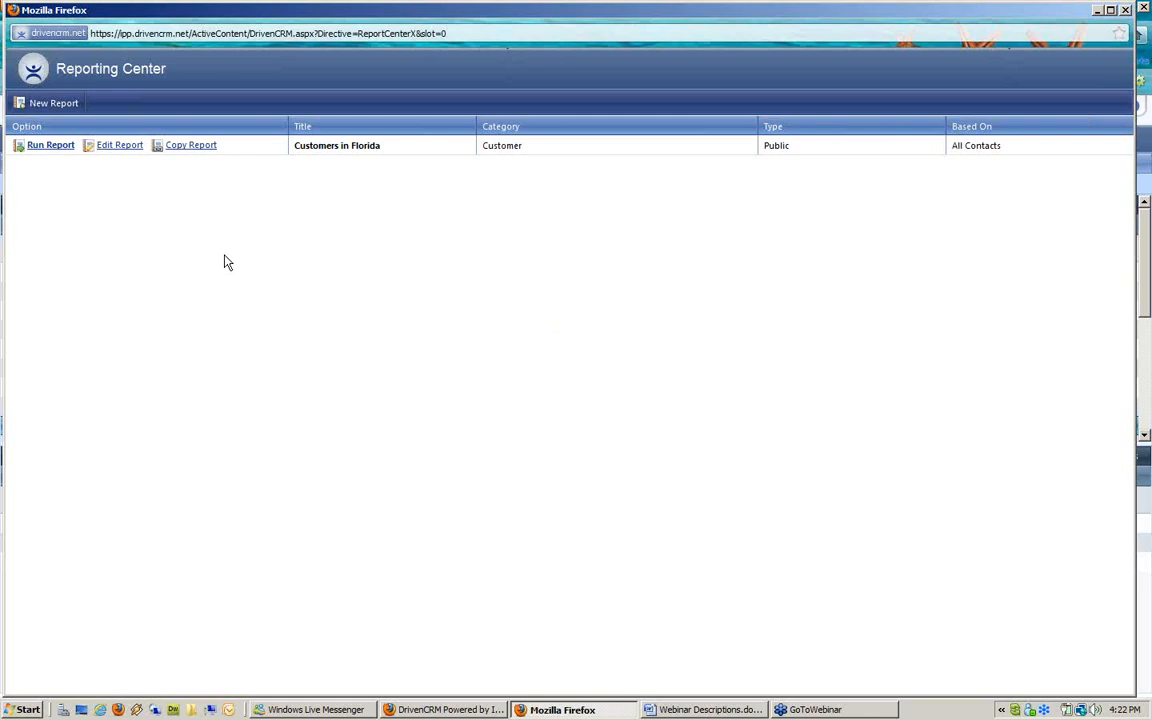
- Create a new report titled "Sales by Month"
left_click(55, 109)
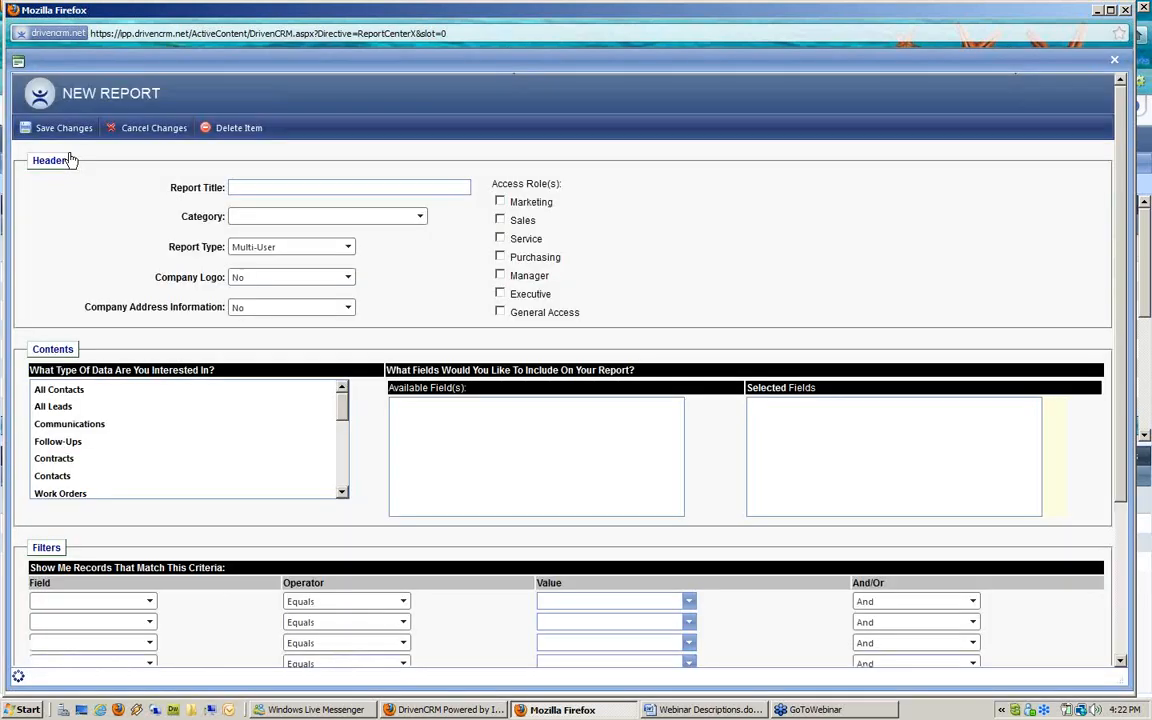
left_click(262, 181)
type("Sales by Month")
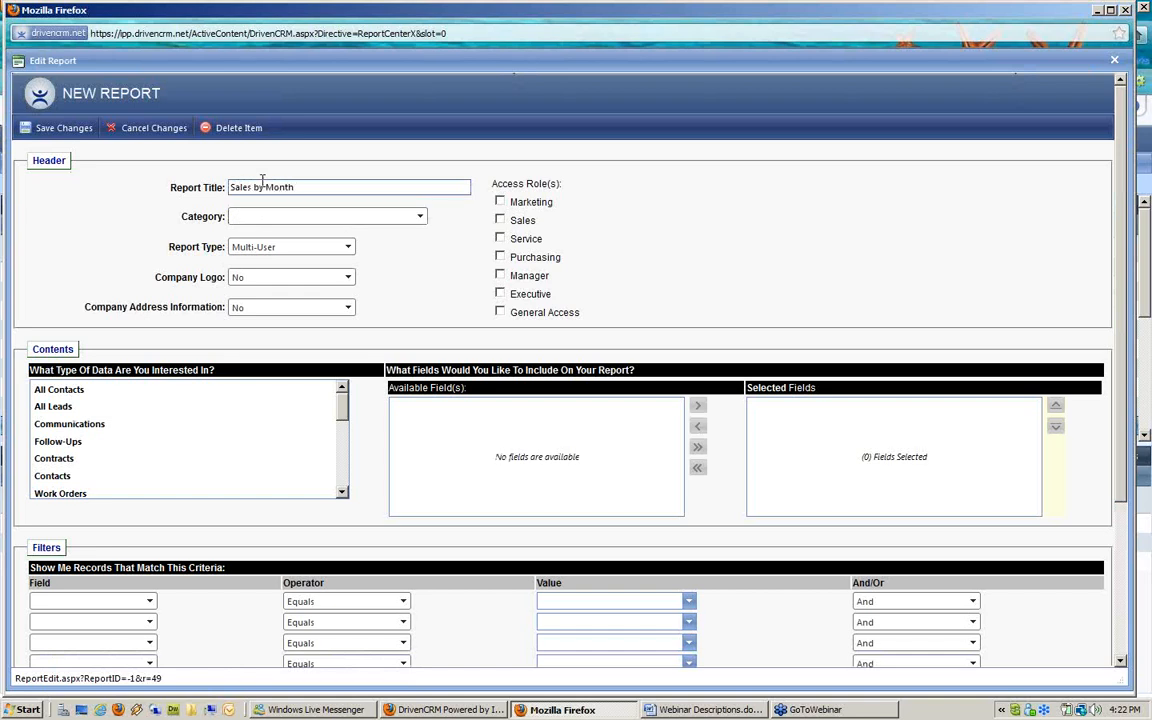
- Add Sales to the list of report categories and assign it as this report's category
left_click(328, 218)
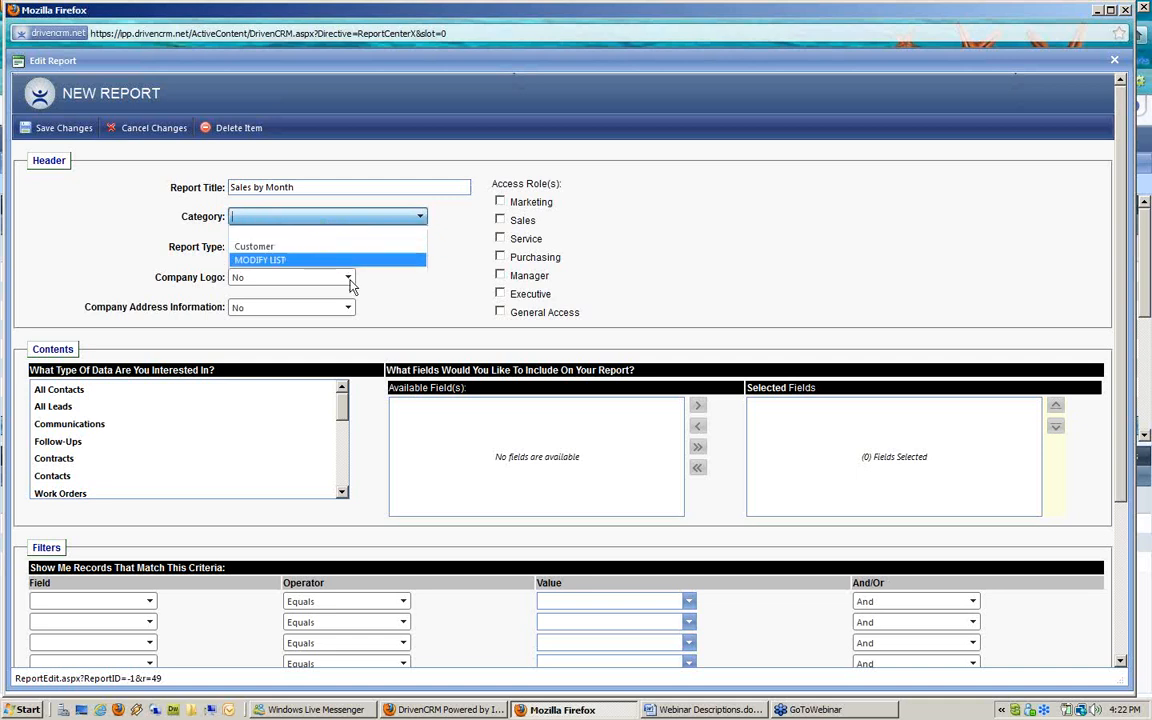
left_click(347, 259)
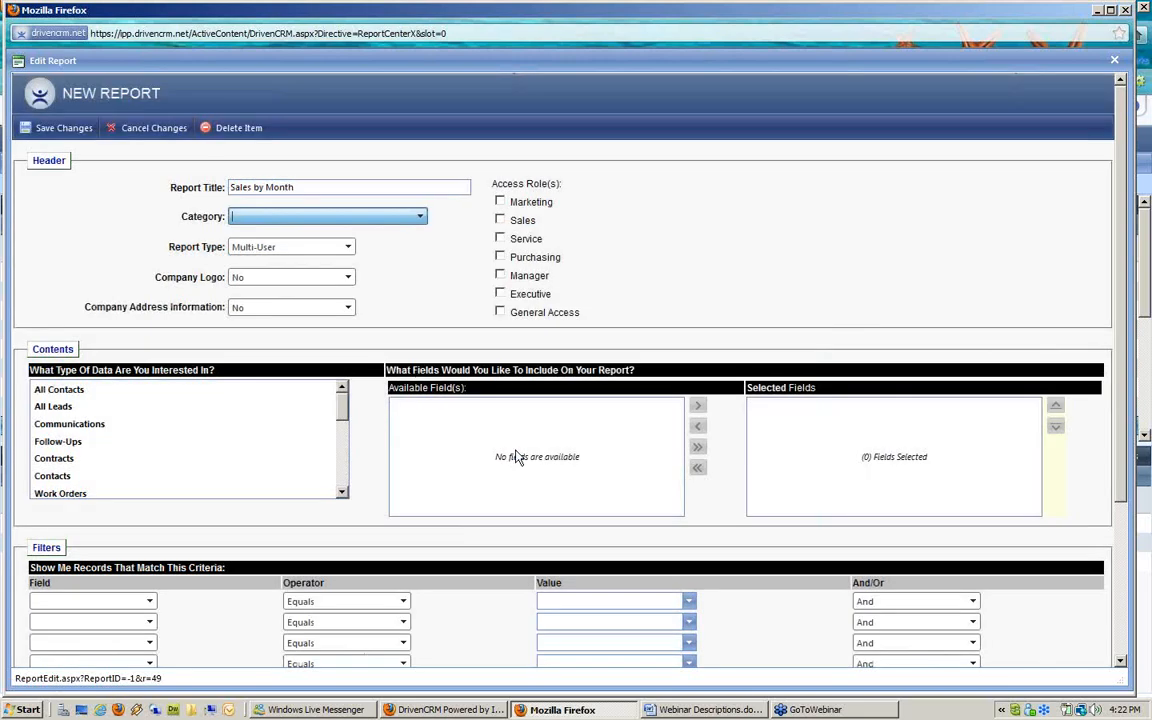
left_click(401, 224)
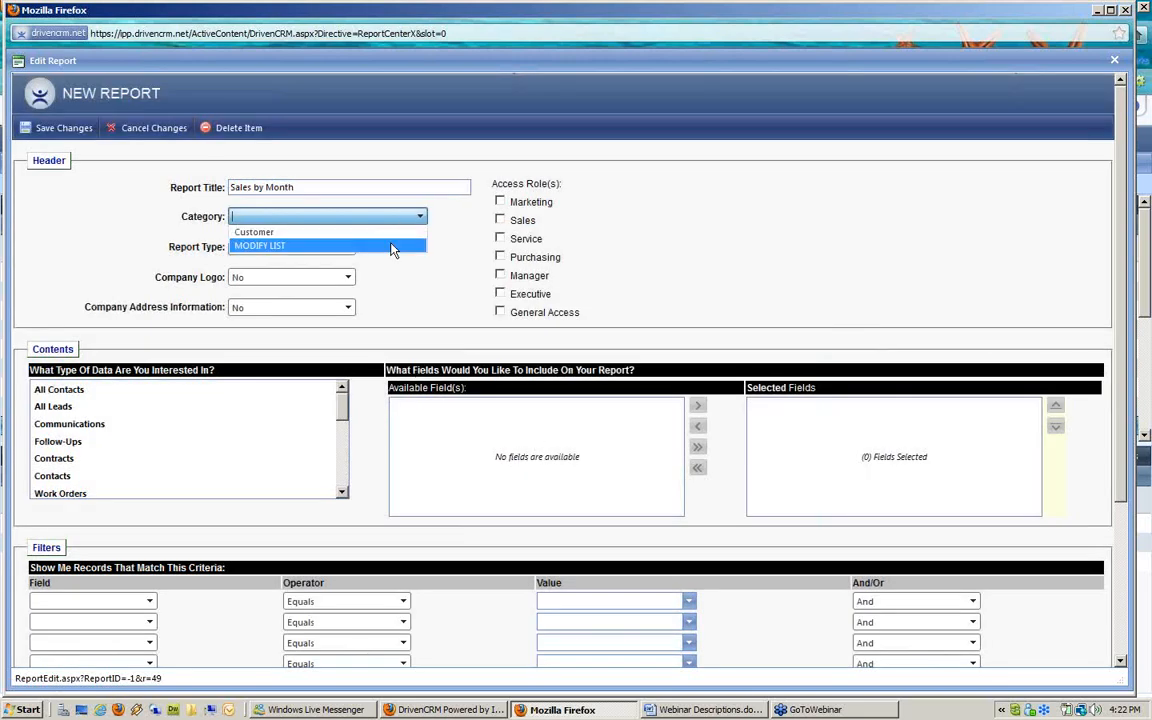
left_click(360, 249)
left_click(469, 449)
type("Sa")
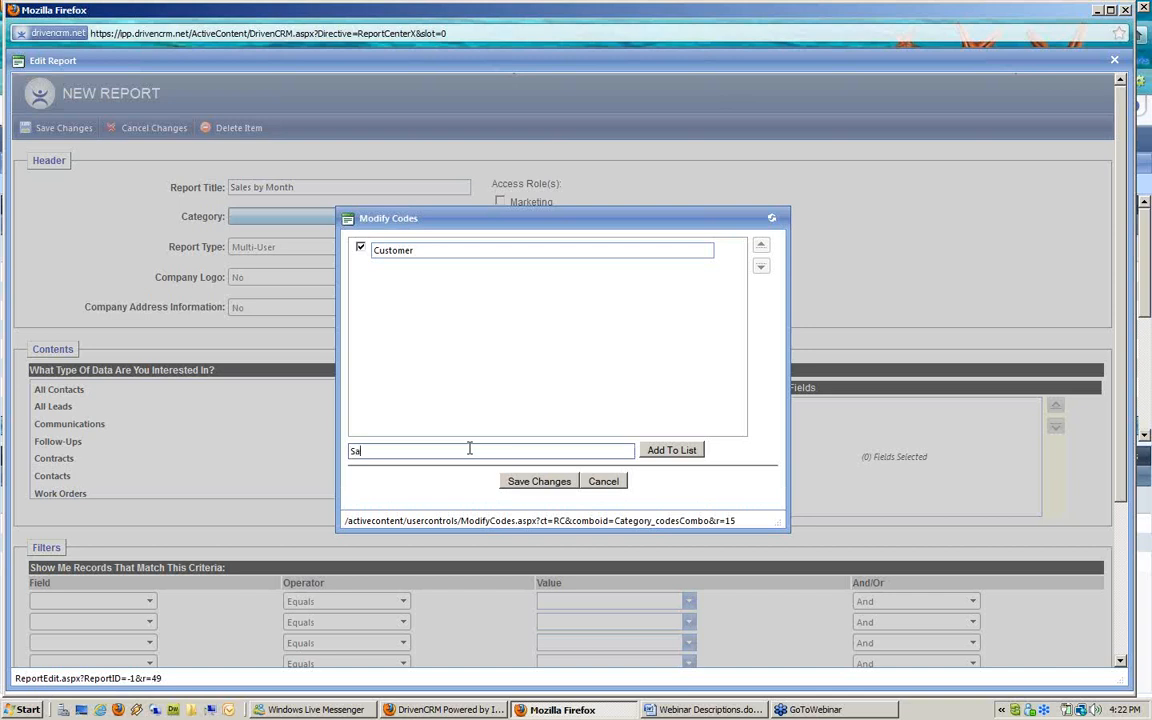
type("les")
left_click(655, 450)
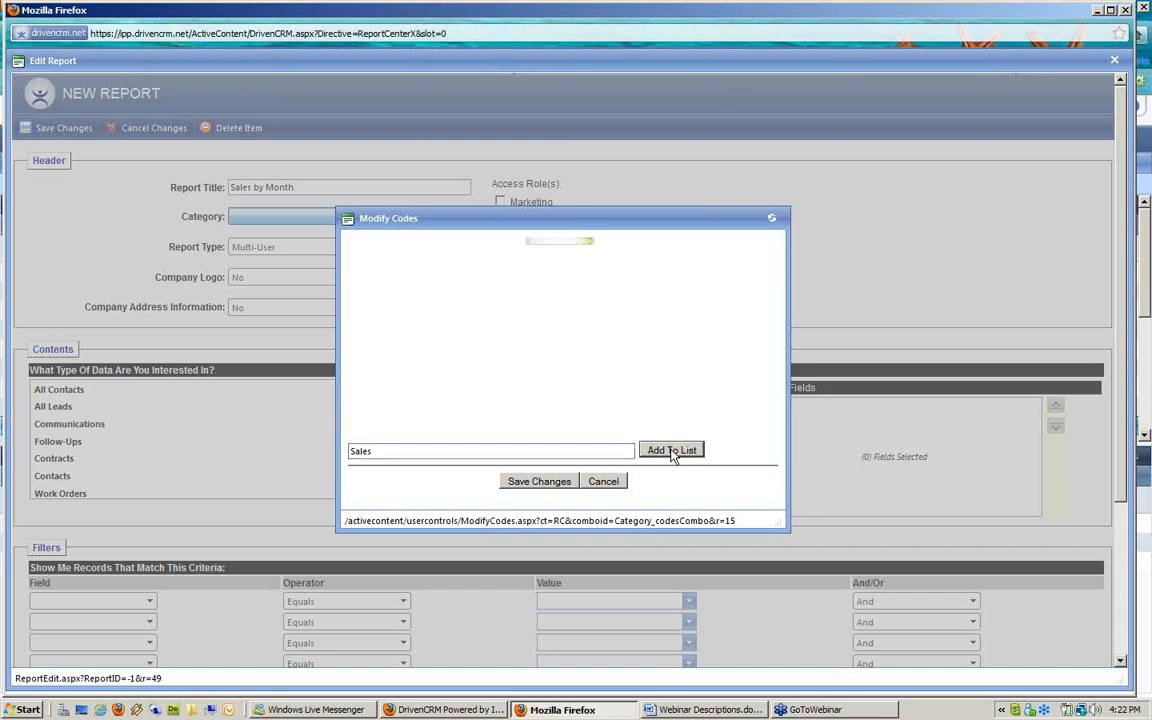
left_click(530, 481)
left_click(245, 216)
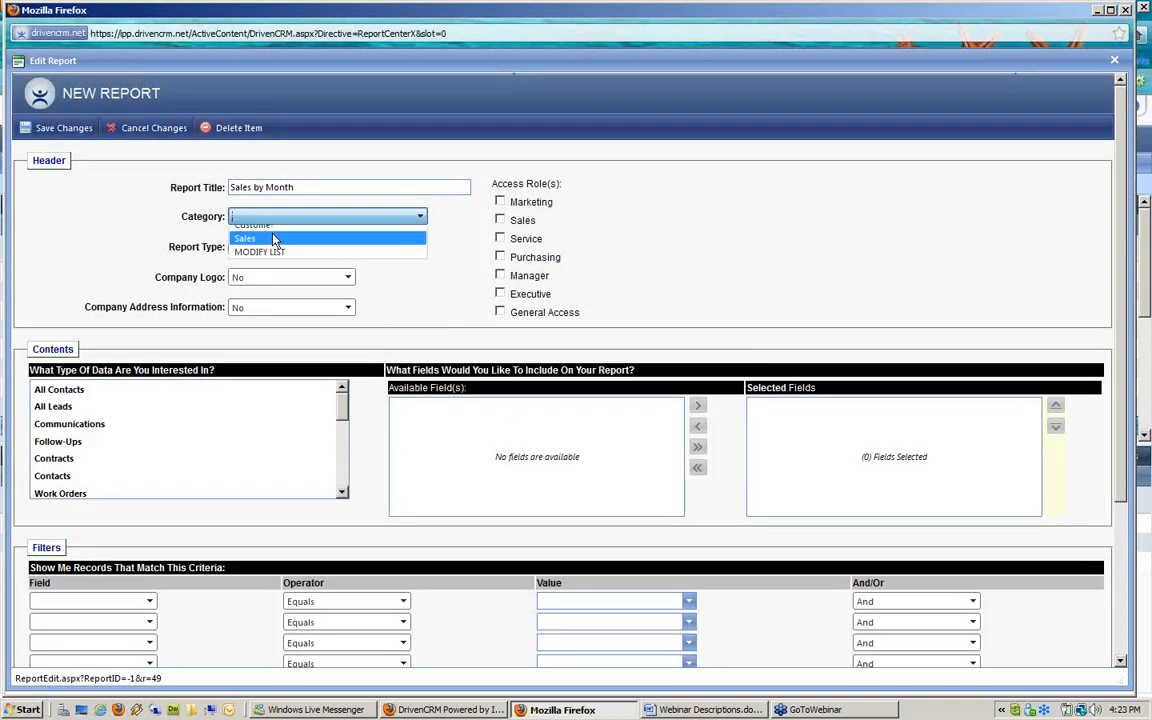
left_click(281, 248)
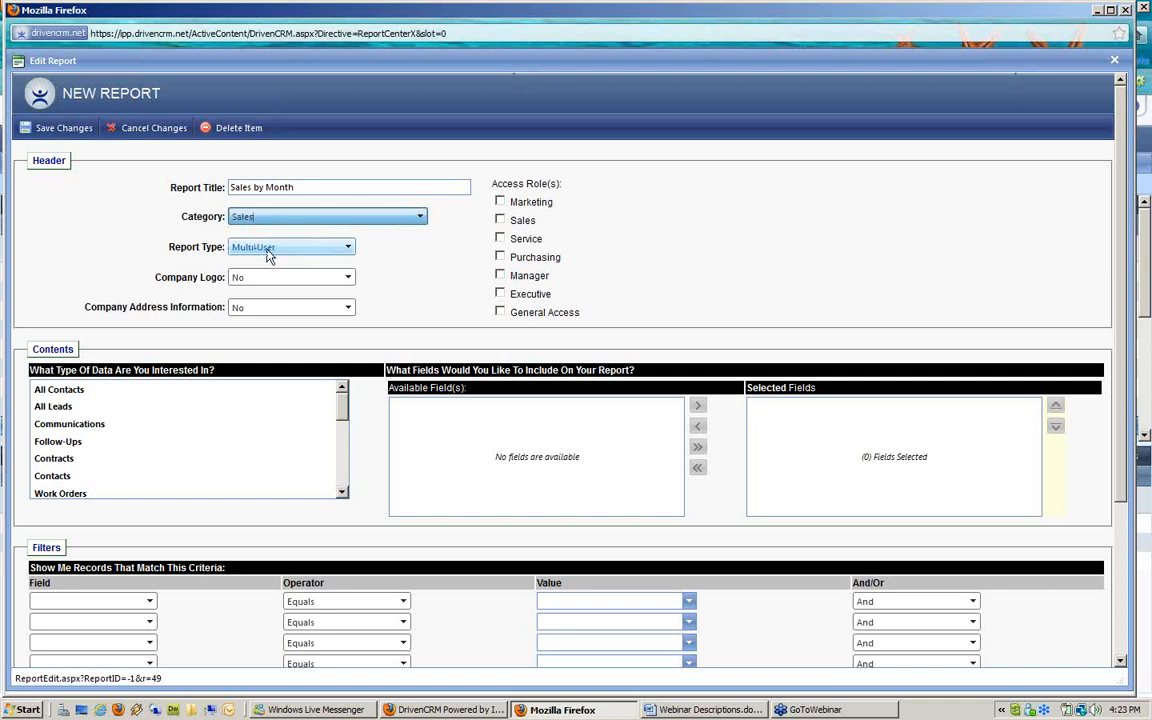
- Give the Sales, Manager and Executive roles access and base the report on Quotes & Sales Orders data
left_click(503, 220)
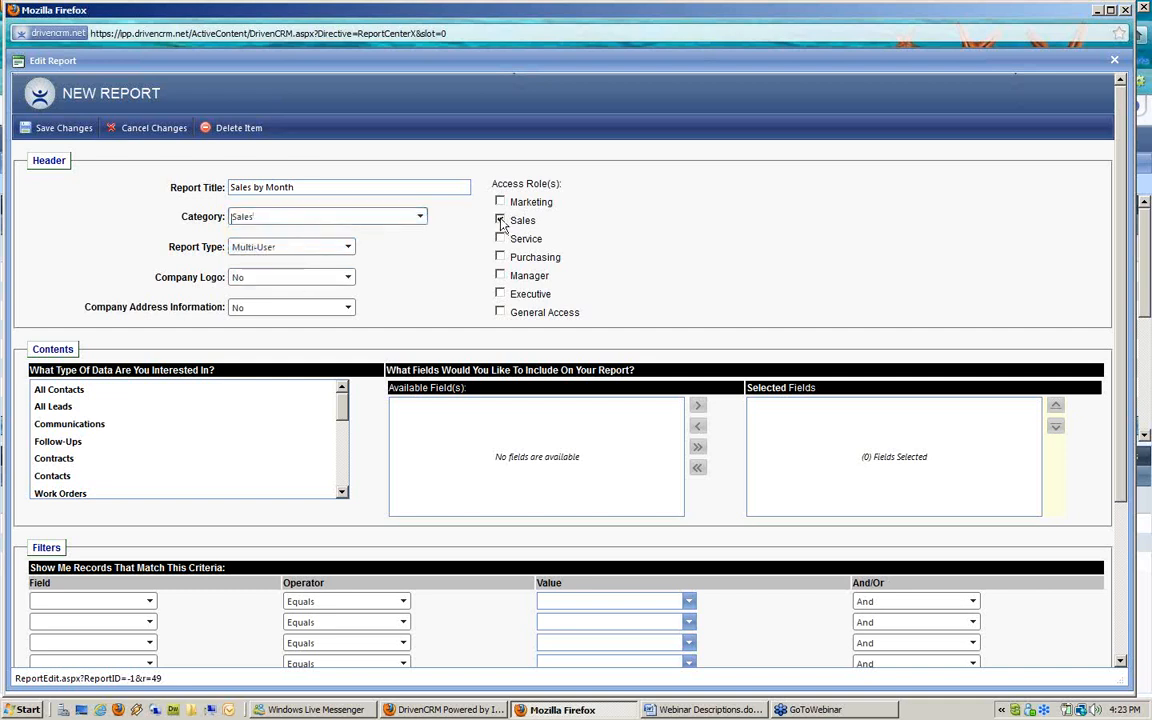
left_click(500, 275)
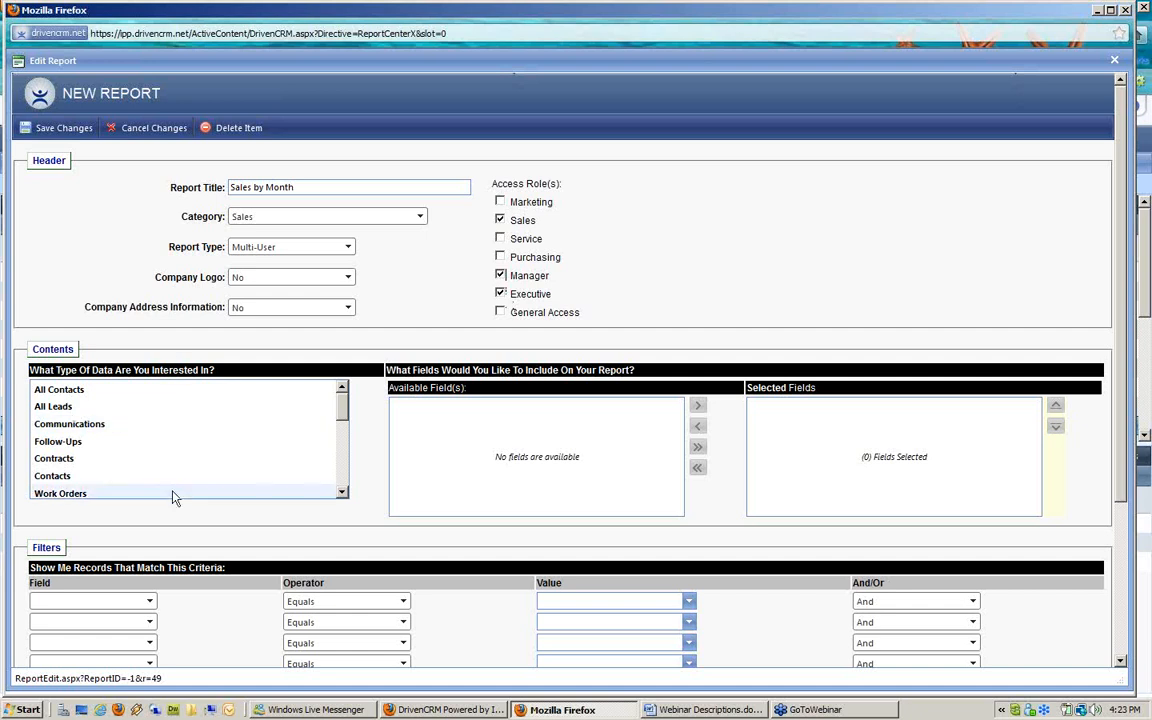
left_click(343, 480)
left_click(343, 480)
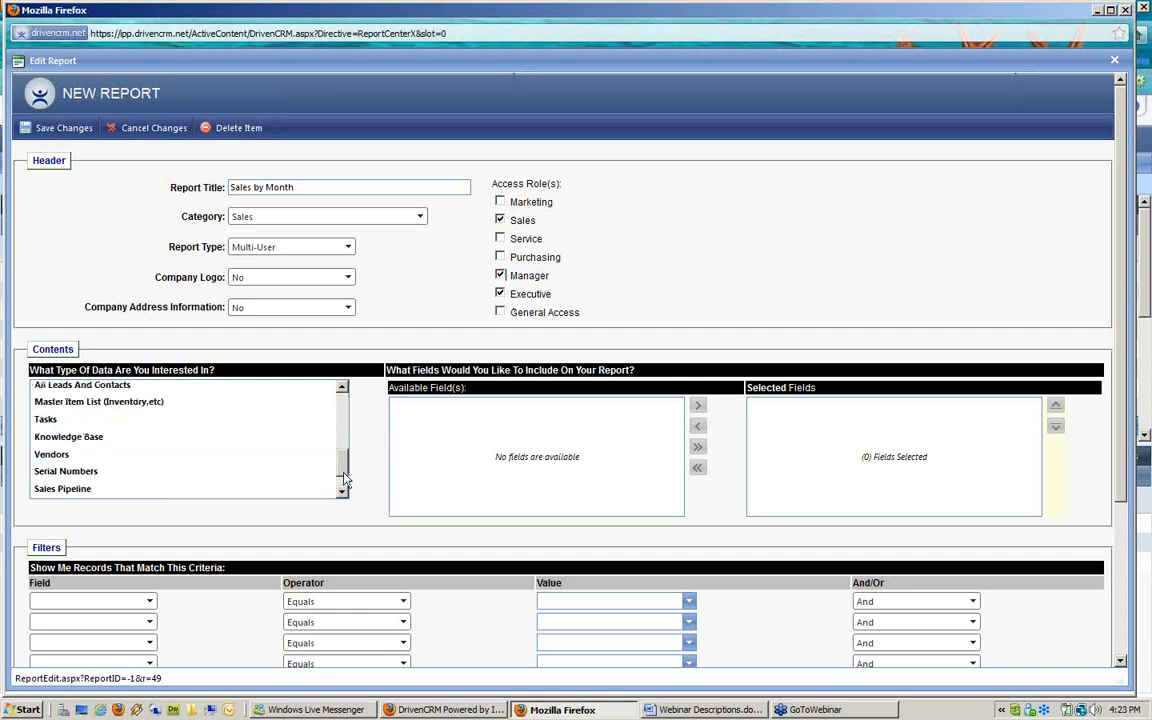
left_click_drag(343, 467, 343, 432)
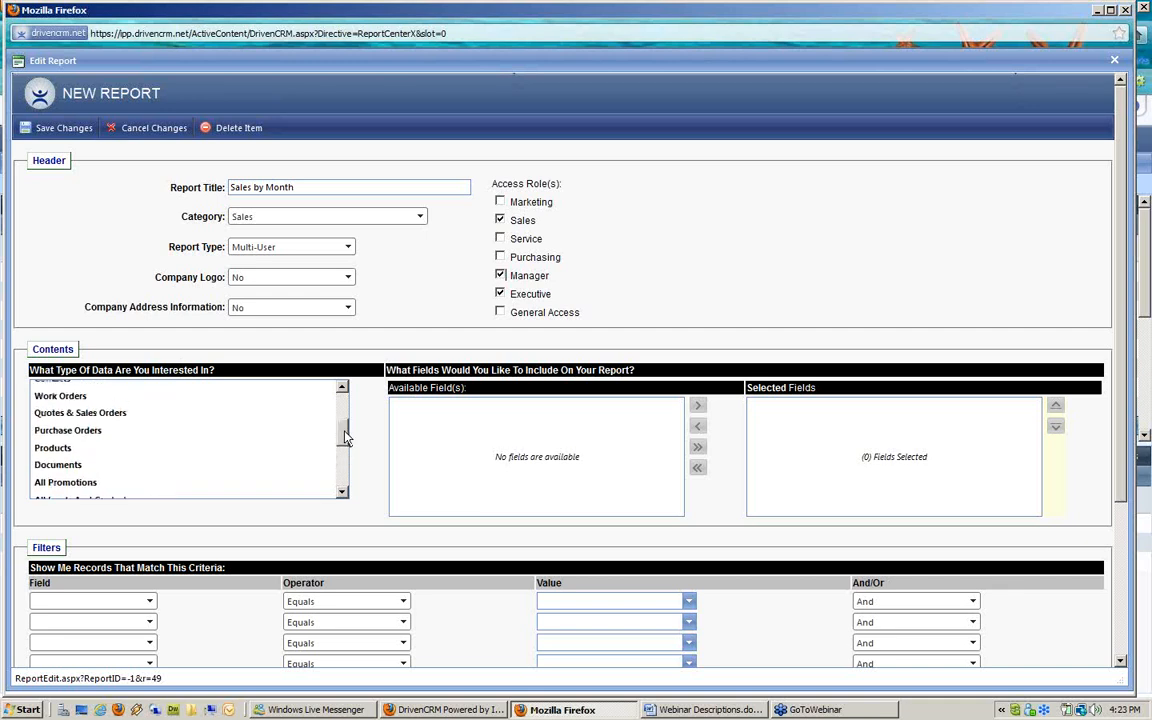
left_click(116, 416)
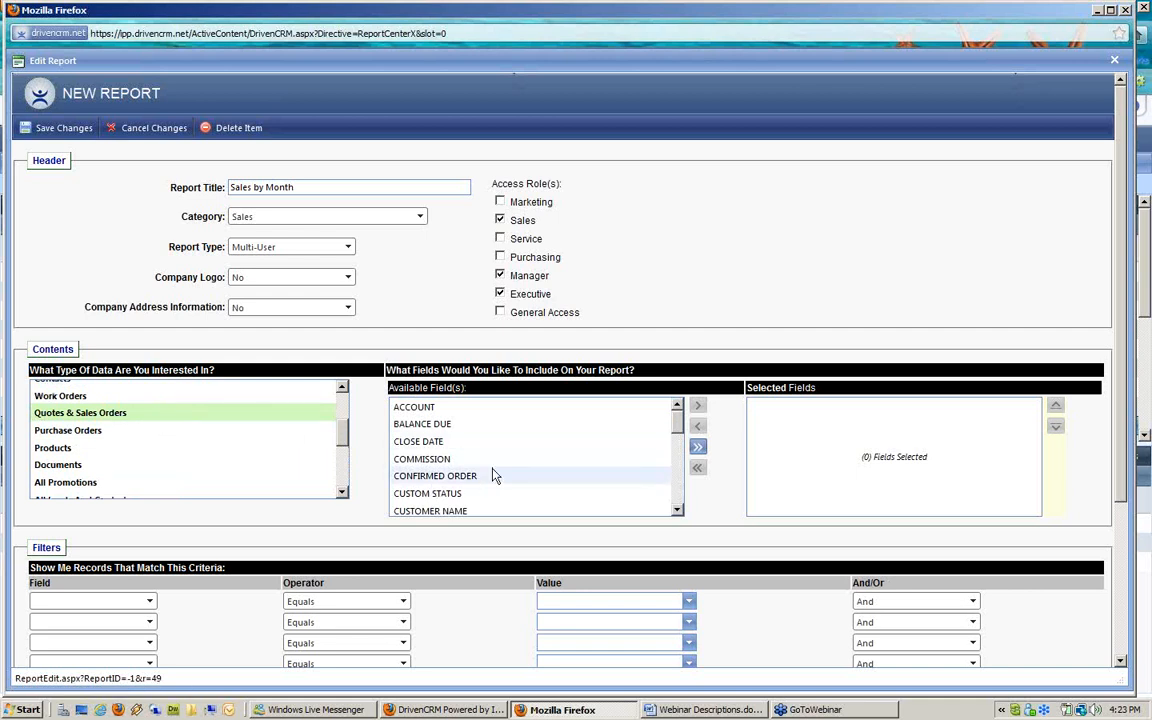
- Include the BALANCE DUE, CUSTOMER NAME, CUSTOMER PO and DESCRIPTION fields in the report
double_click(444, 425)
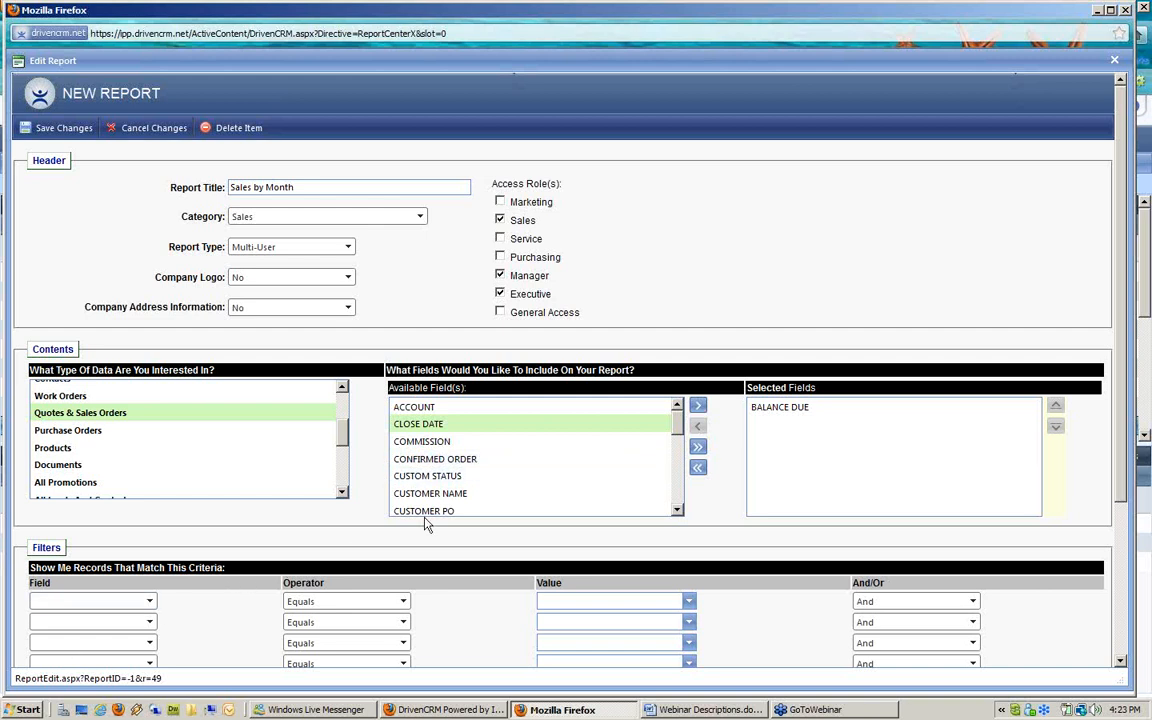
double_click(464, 494)
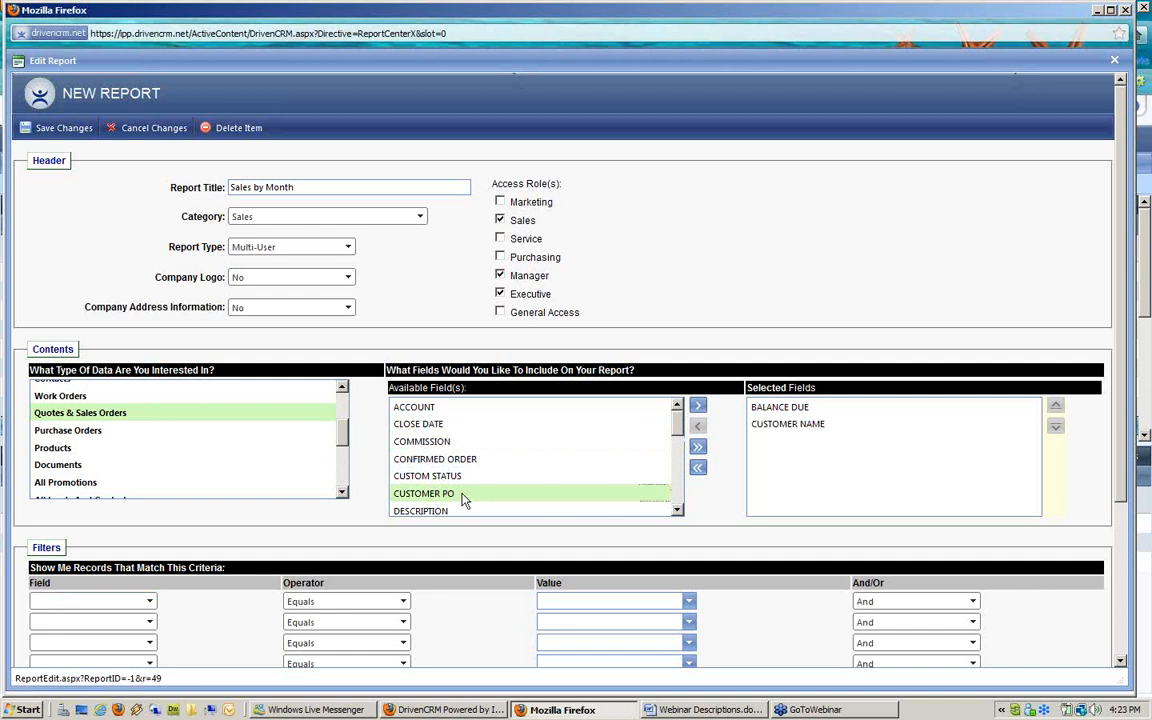
double_click(465, 499)
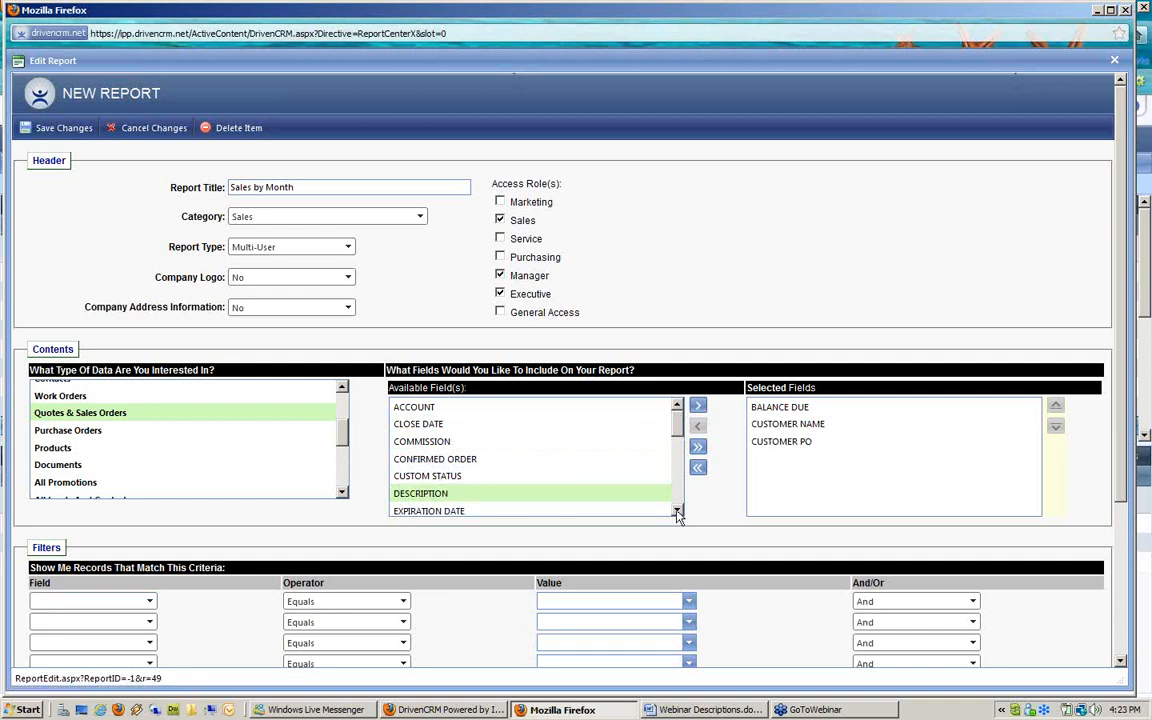
scroll(610, 470, "down", 1)
double_click(433, 472)
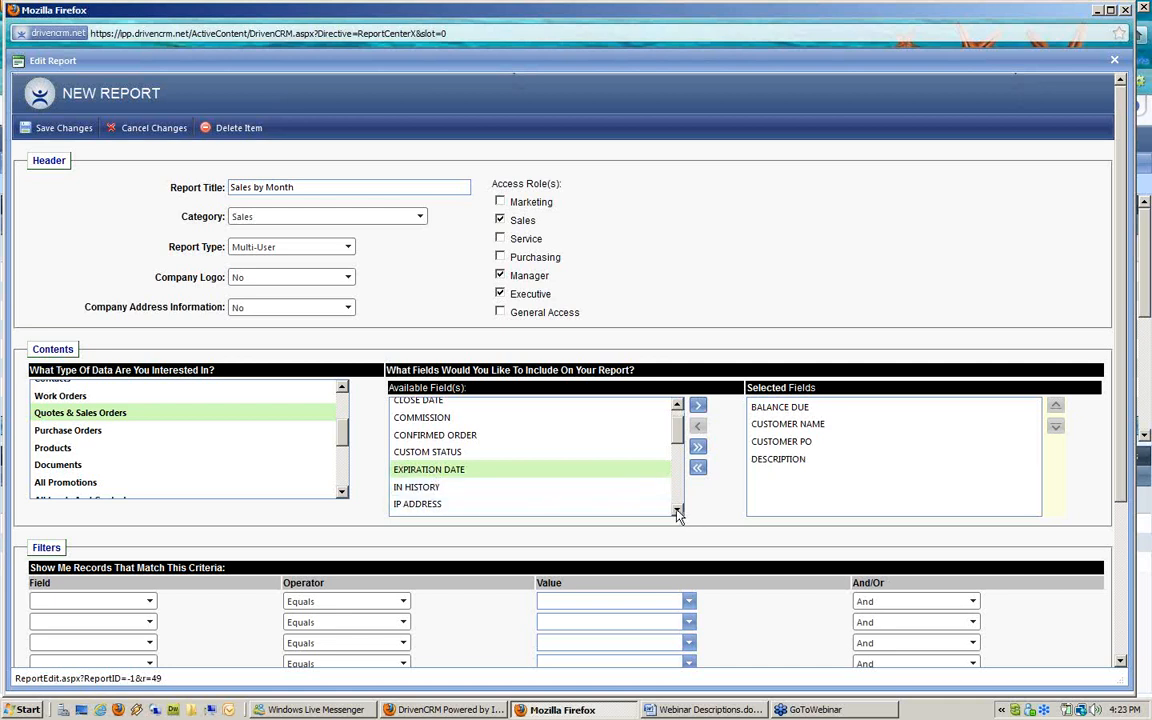
- Include the MARGIN, QUOTATION DATE and QUOTE AMOUNT fields in the report
scroll(675, 512, "down", 4)
scroll(677, 513, "down", 1)
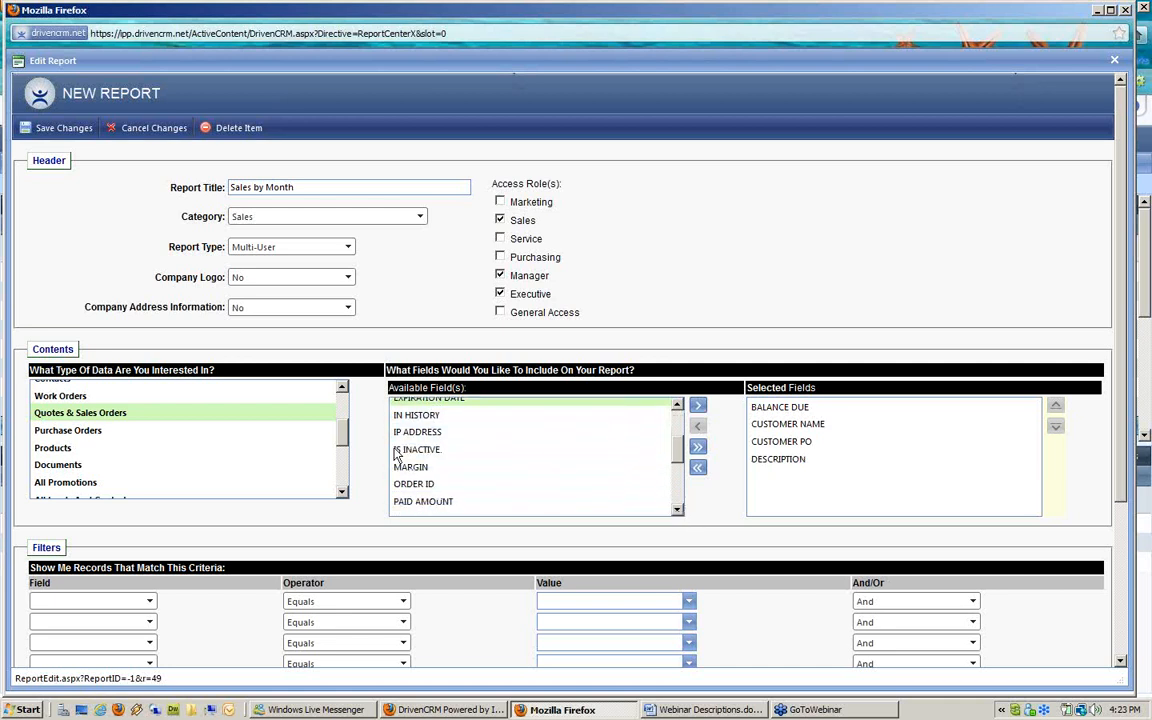
double_click(442, 472)
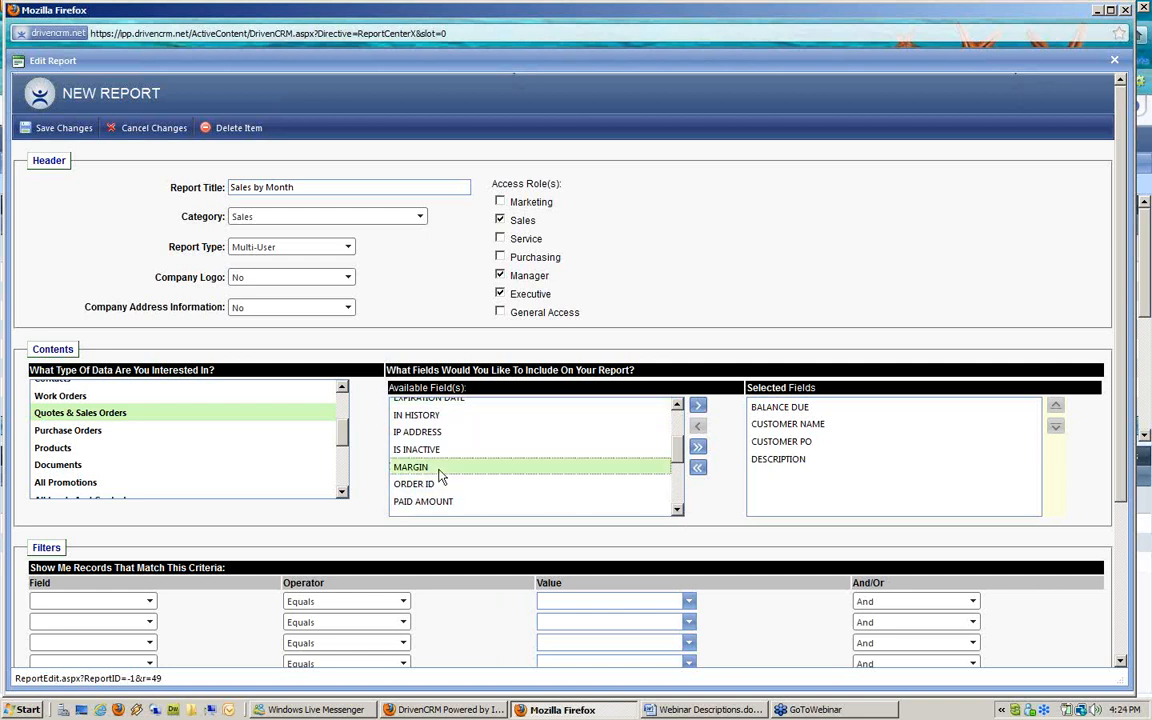
scroll(677, 513, "down", 5)
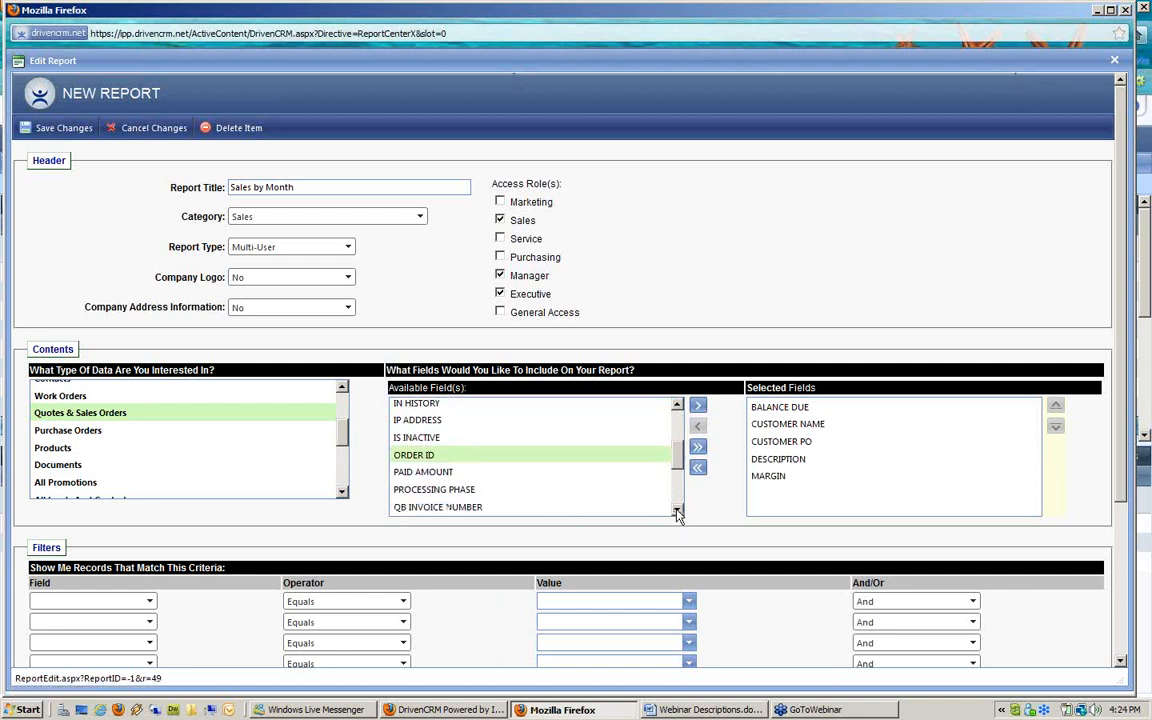
left_click(677, 513)
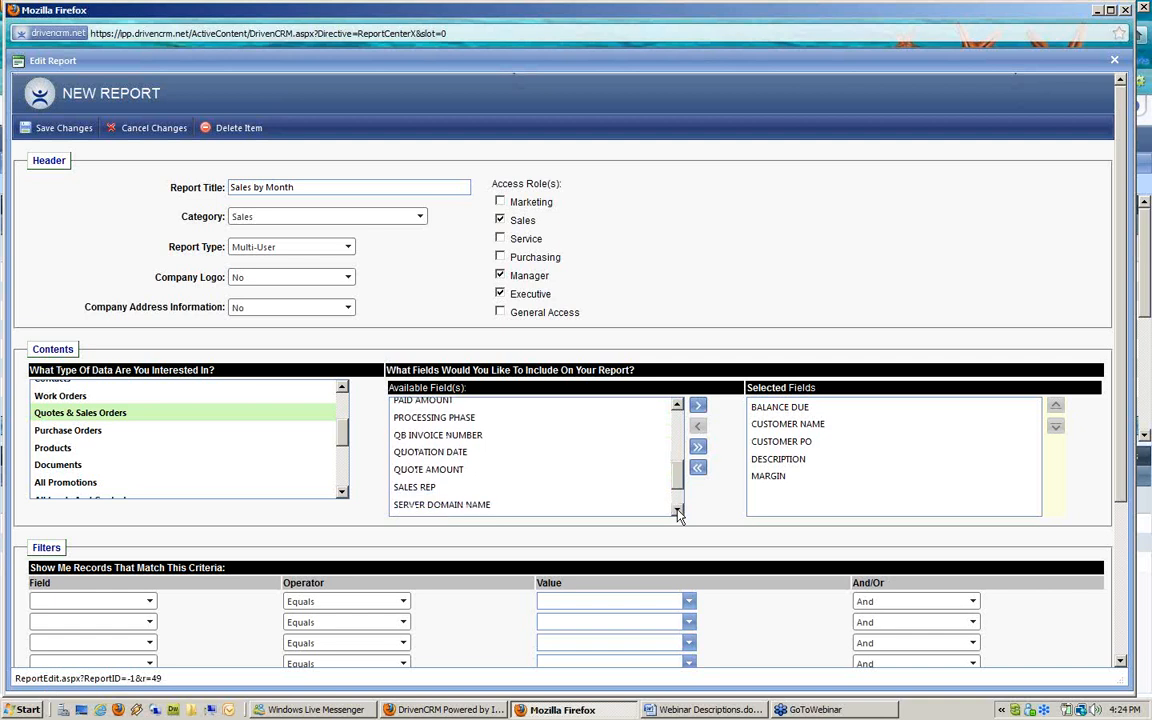
left_click(440, 452)
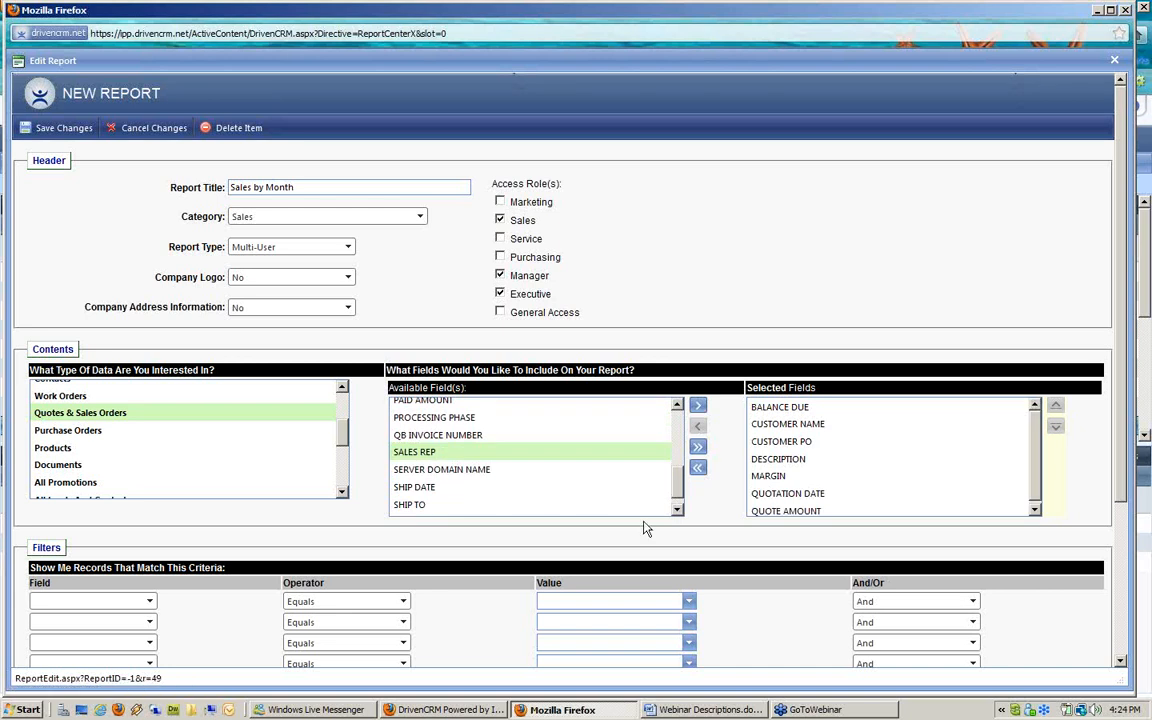
- Look through the remaining available fields and include CLOSE DATE in the report
left_click(678, 511)
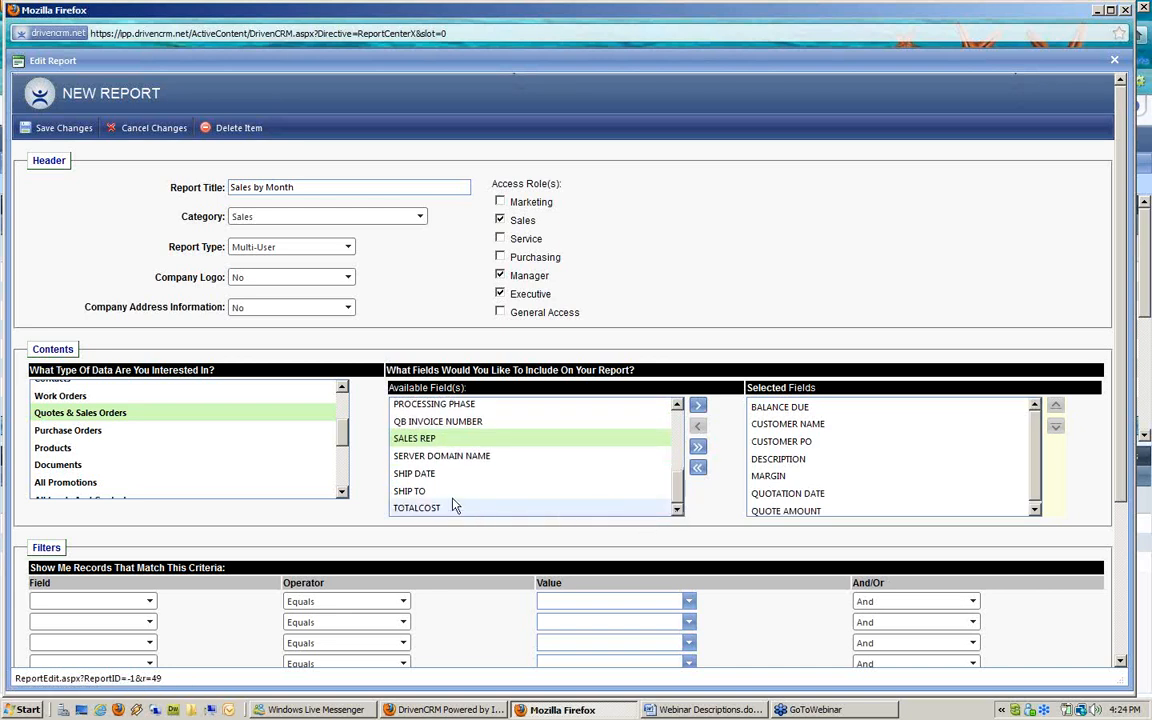
scroll(452, 505, "up", 3)
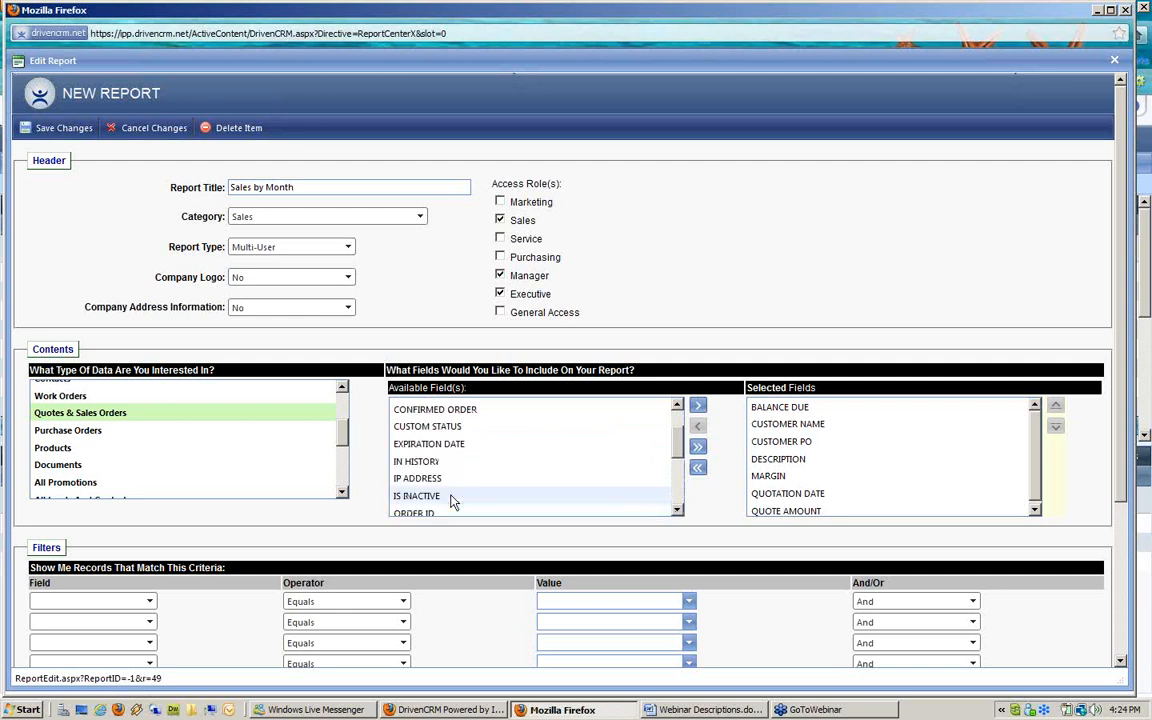
scroll(452, 502, "up", 1)
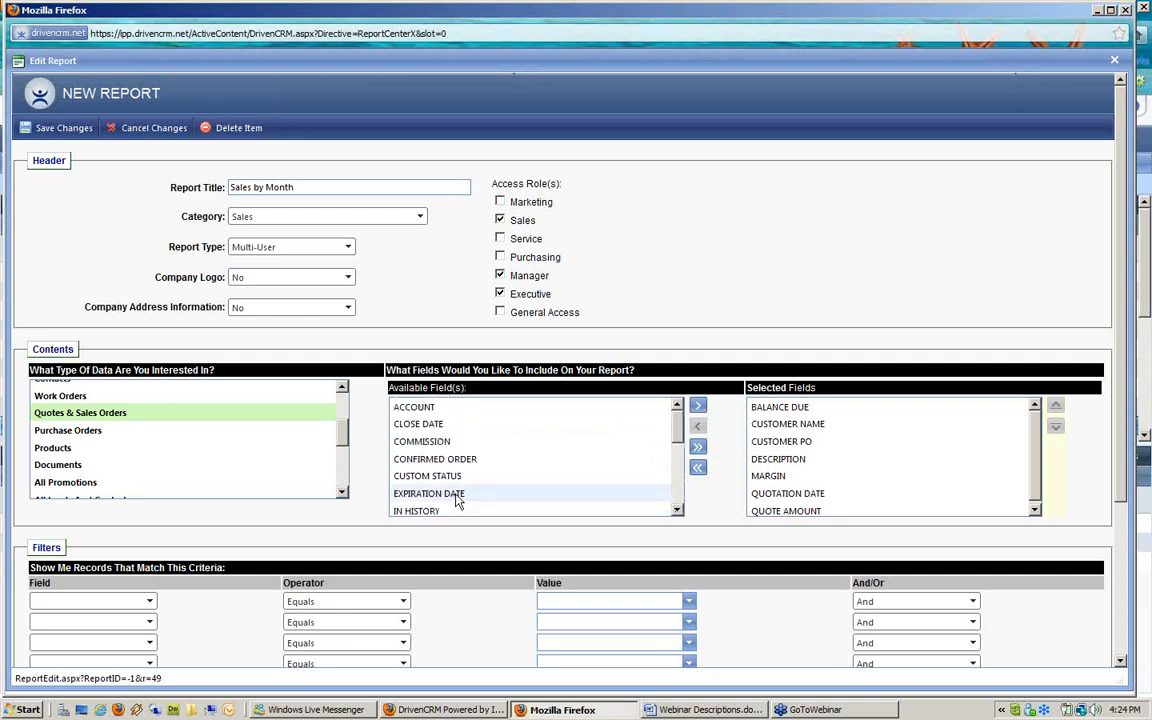
double_click(413, 428)
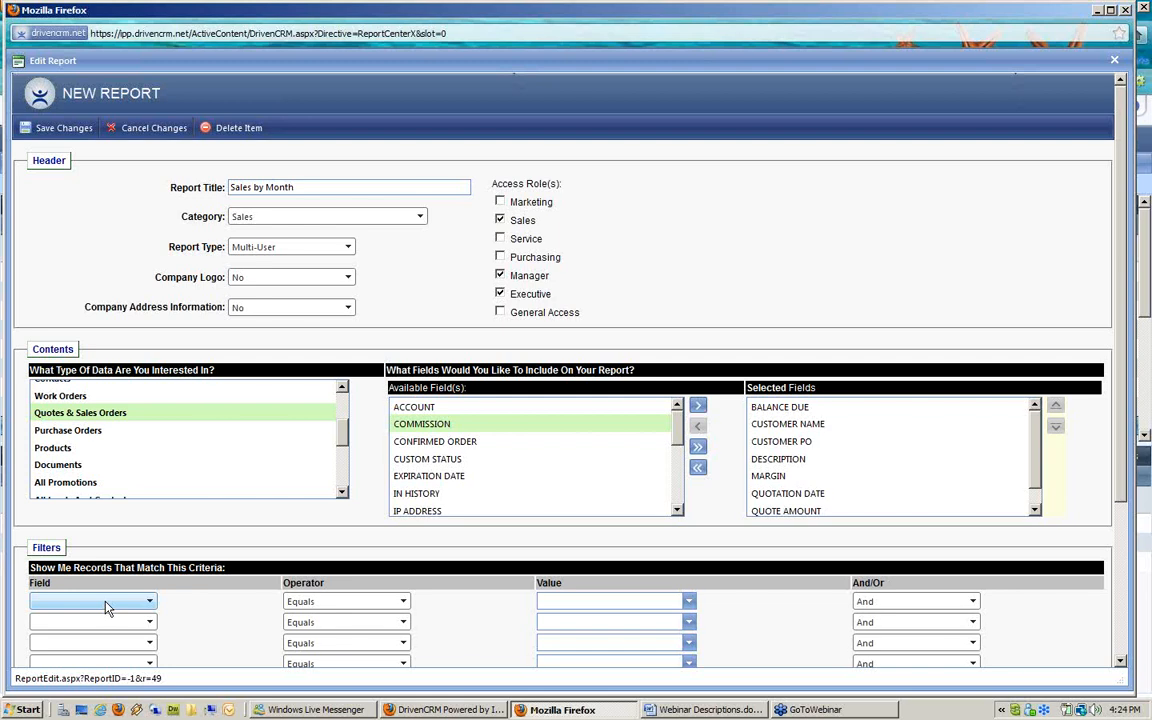
- Set the first filter to CONFIRMED ORDER Equals YES
left_click(108, 604)
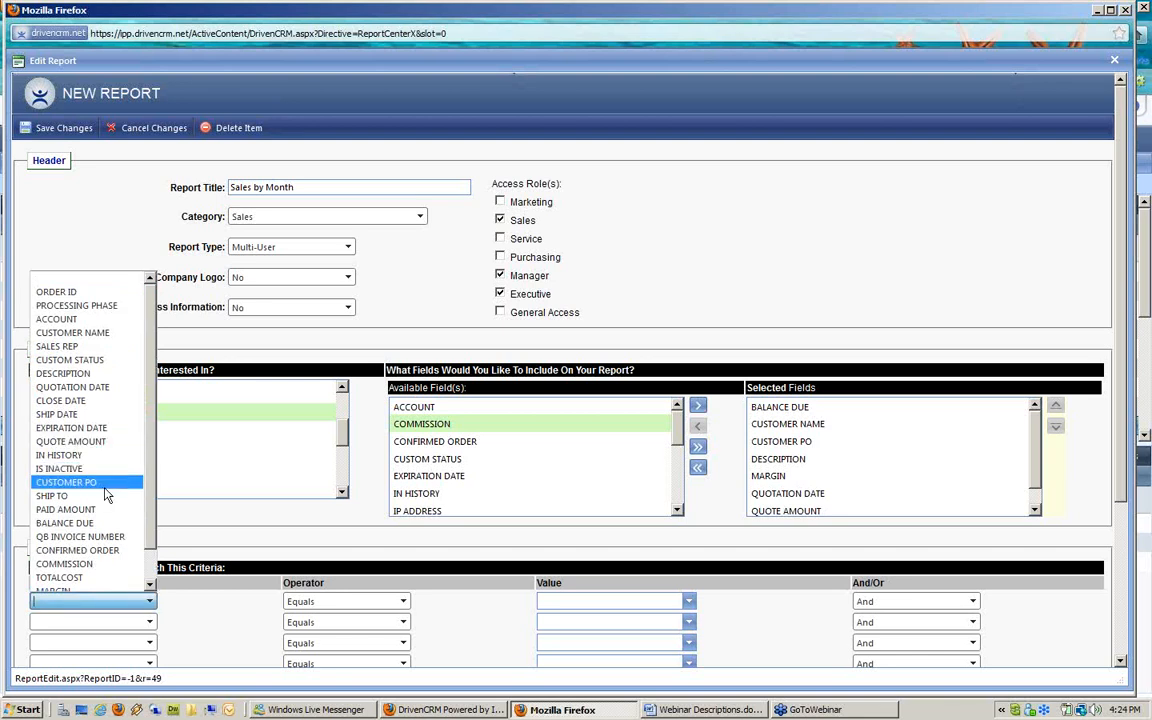
left_click(113, 553)
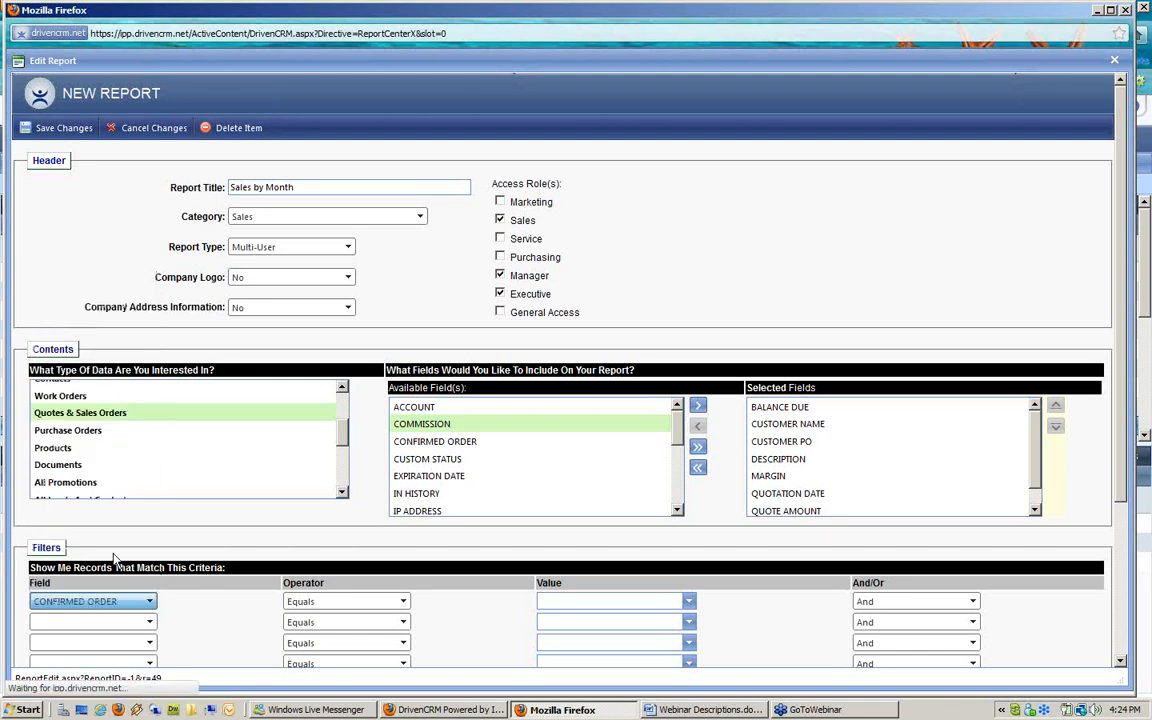
left_click(572, 600)
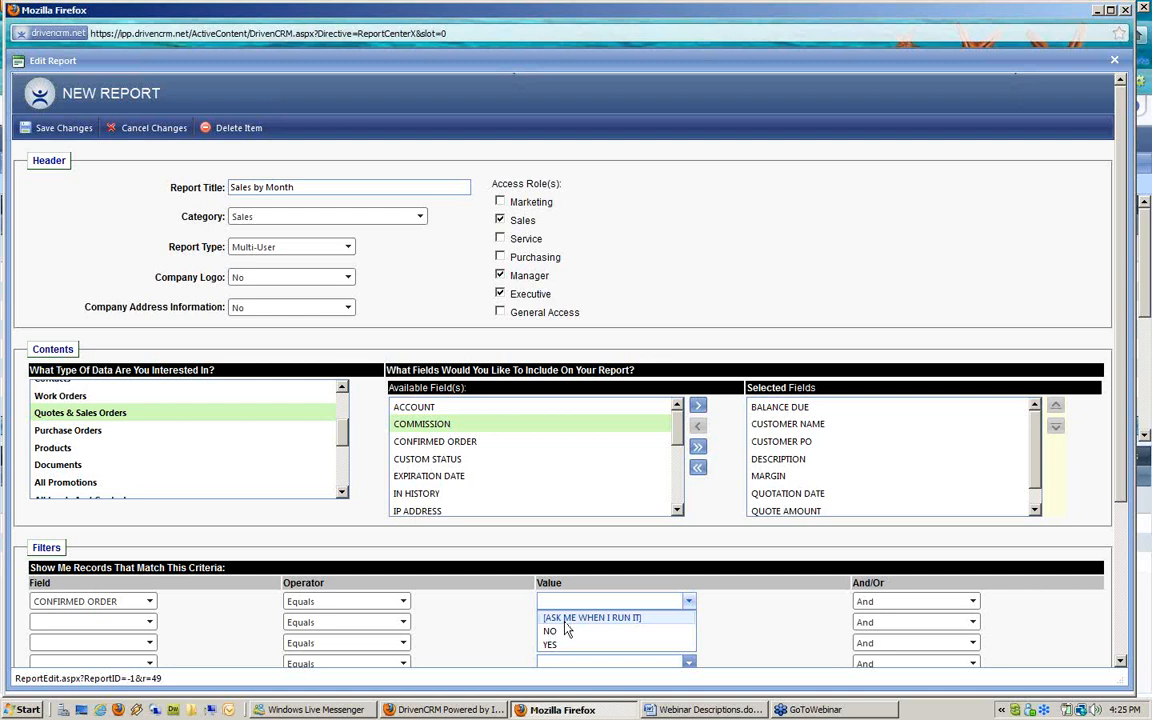
left_click(567, 644)
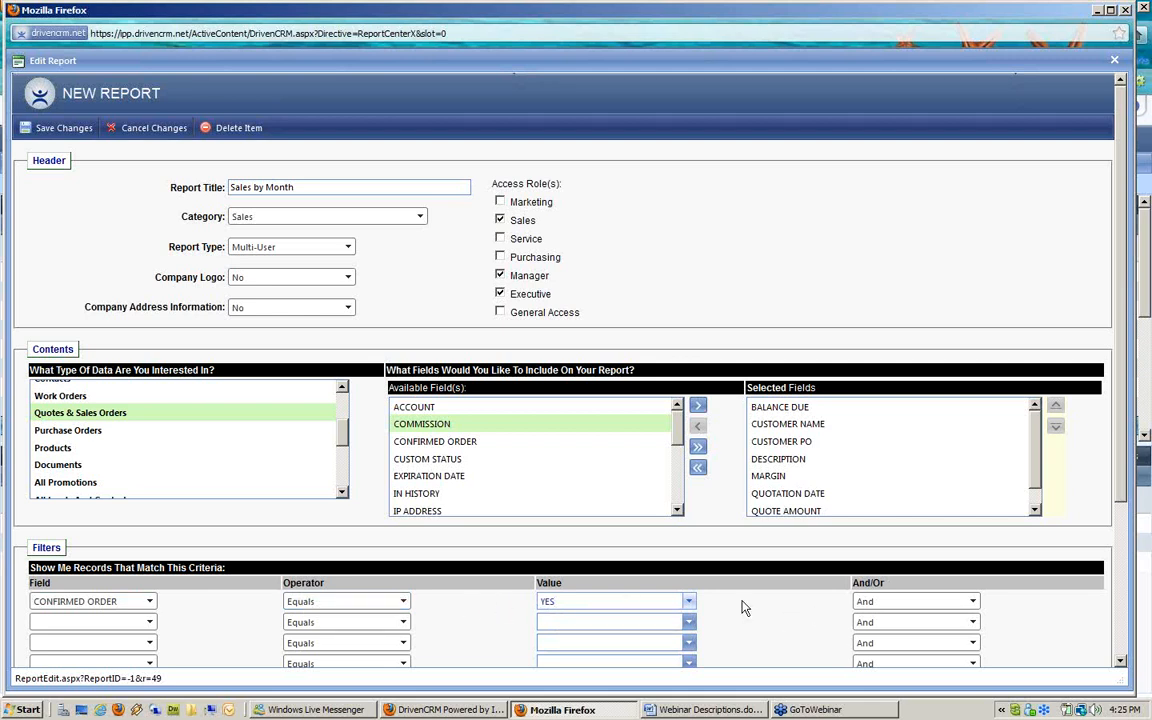
- Set the second filter to CLOSE DATE Greater Than or Equal To [ASK ME WHEN I RUN IT]
left_click(147, 625)
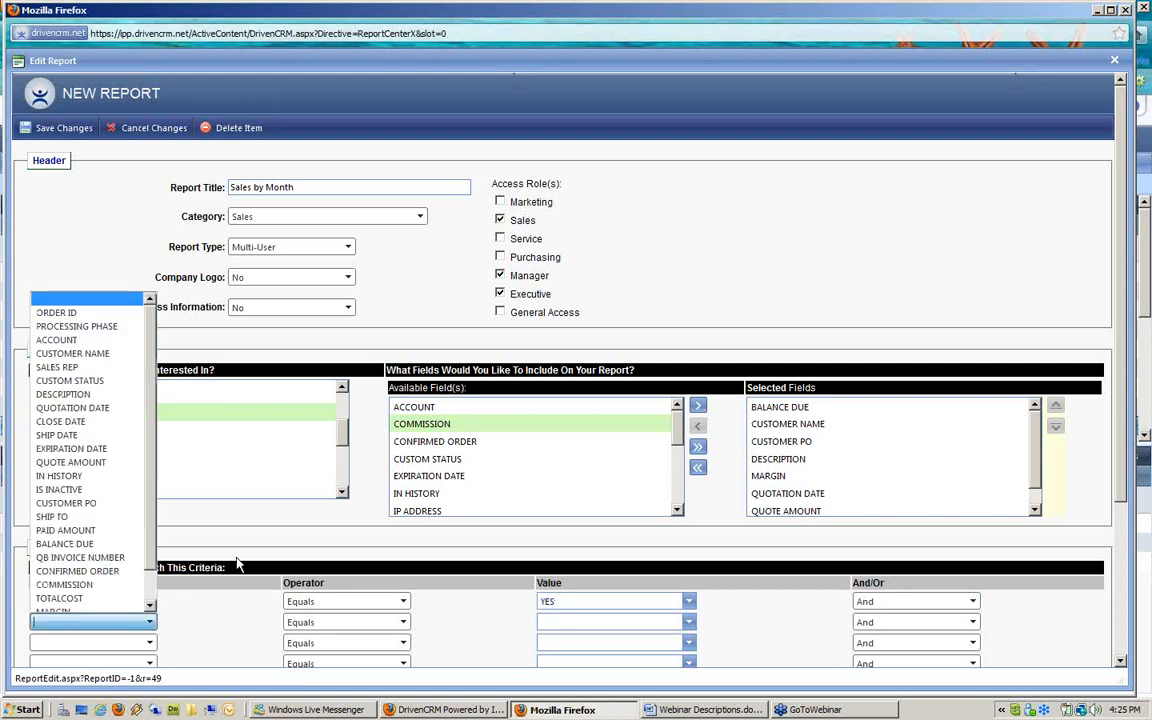
left_click(57, 422)
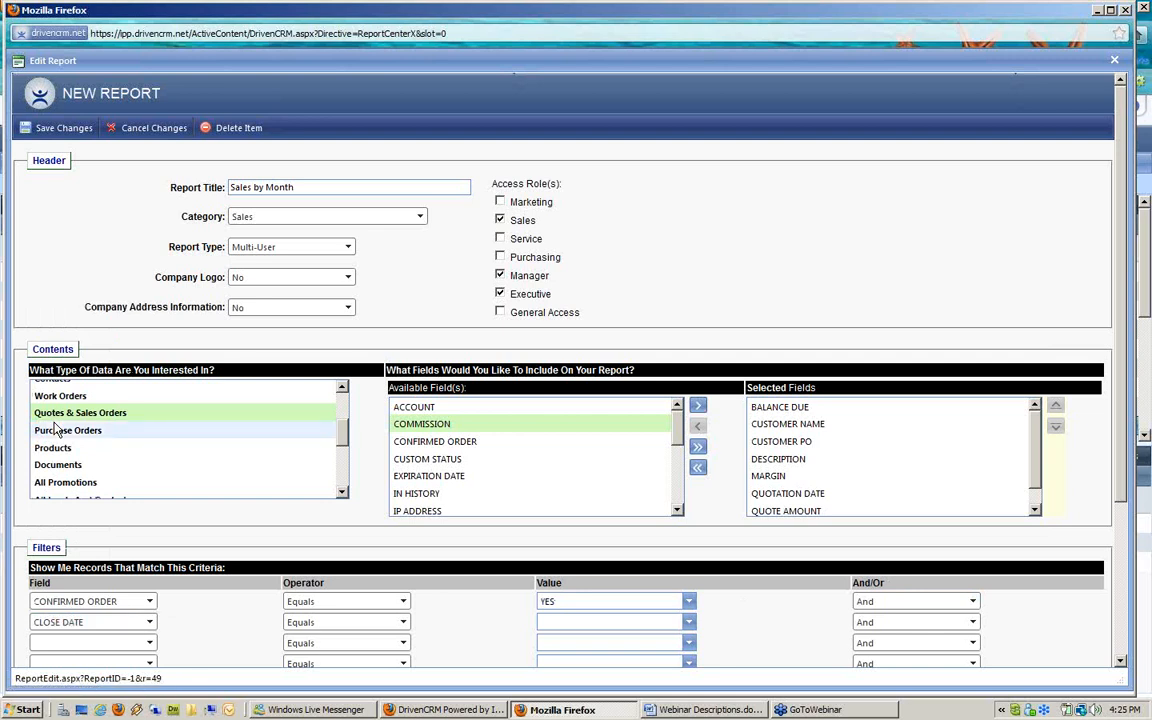
left_click(337, 631)
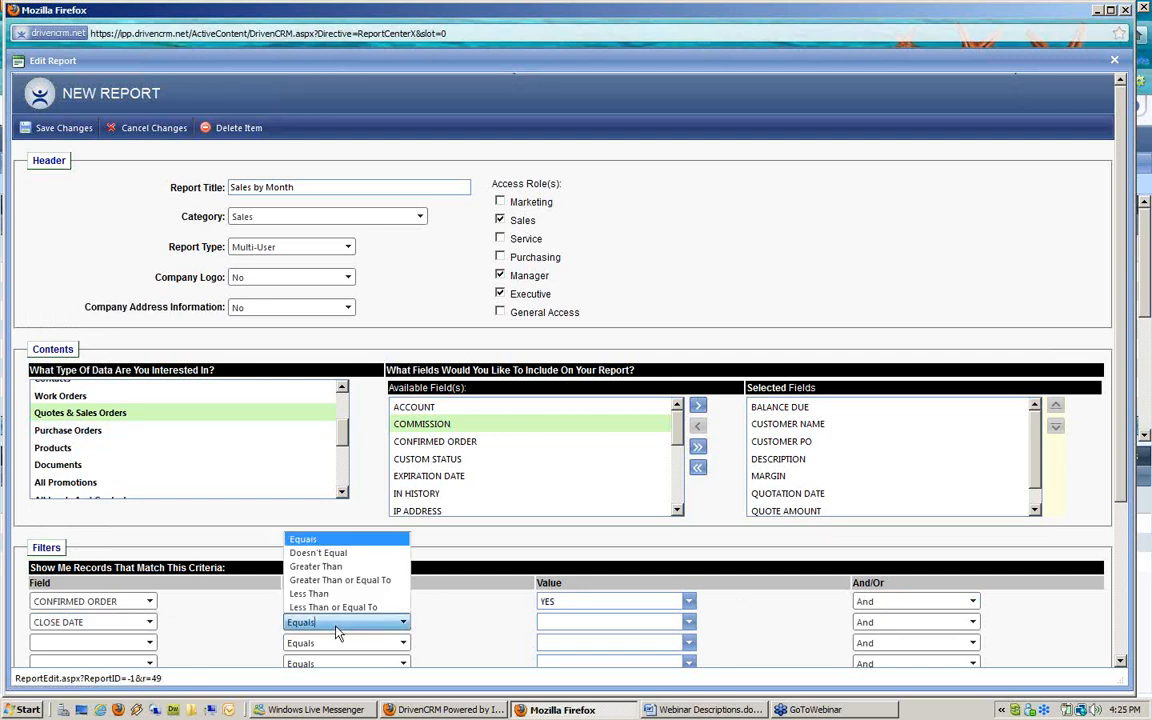
left_click(337, 553)
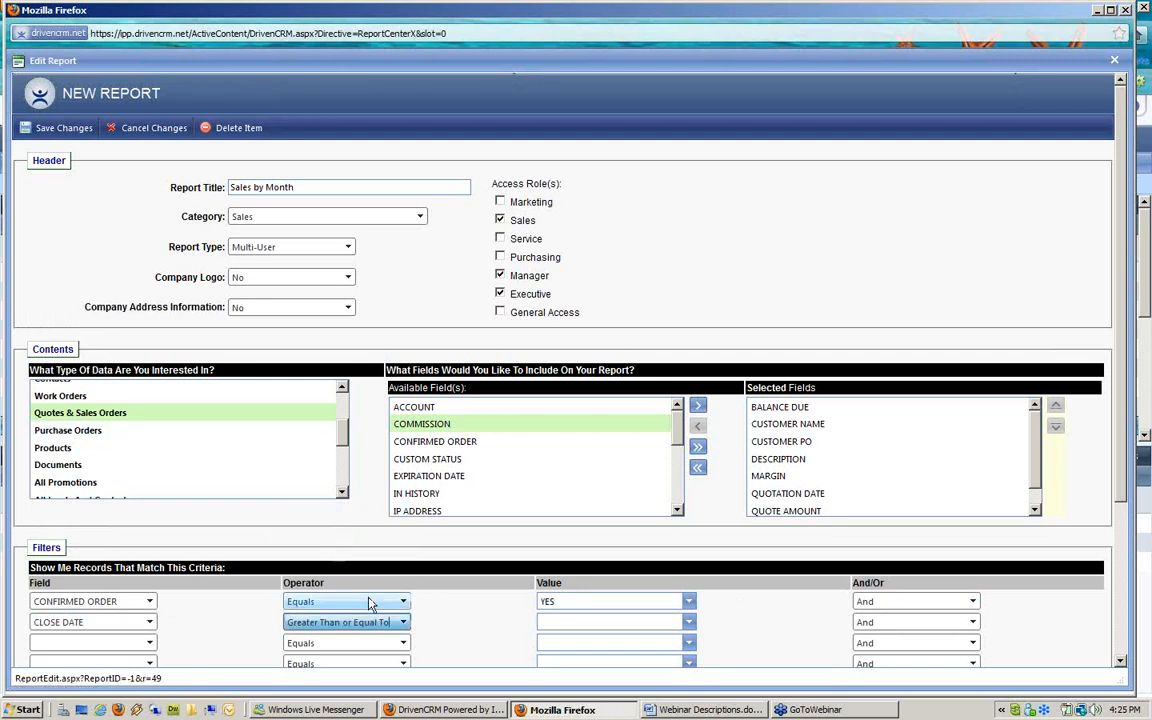
left_click(610, 623)
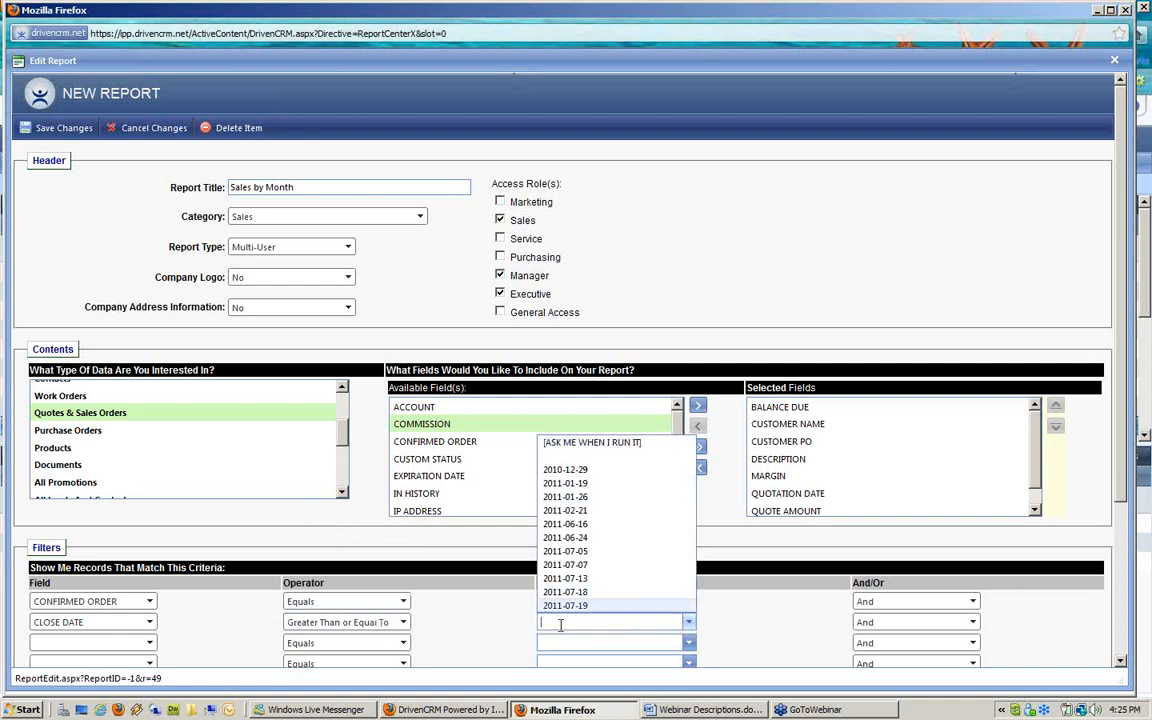
left_click(601, 452)
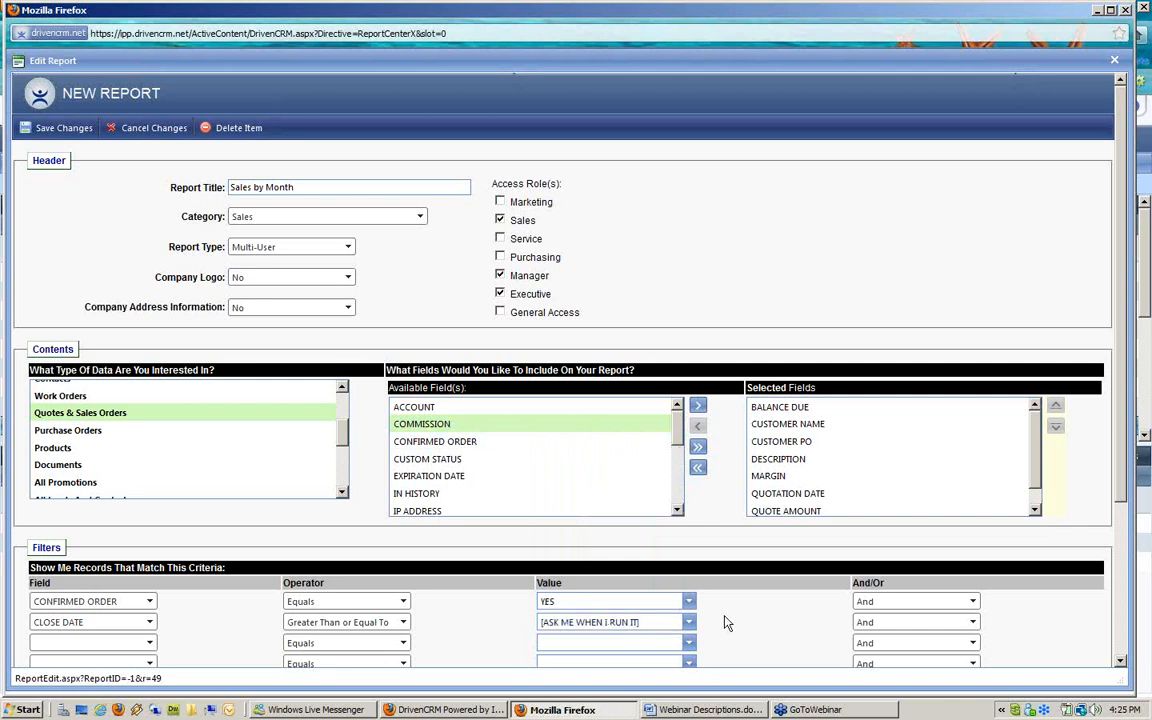
- Add QUOTE AMOUNT and BALANCE DUE to the end-of-report totals
scroll(725, 618, "down", 2)
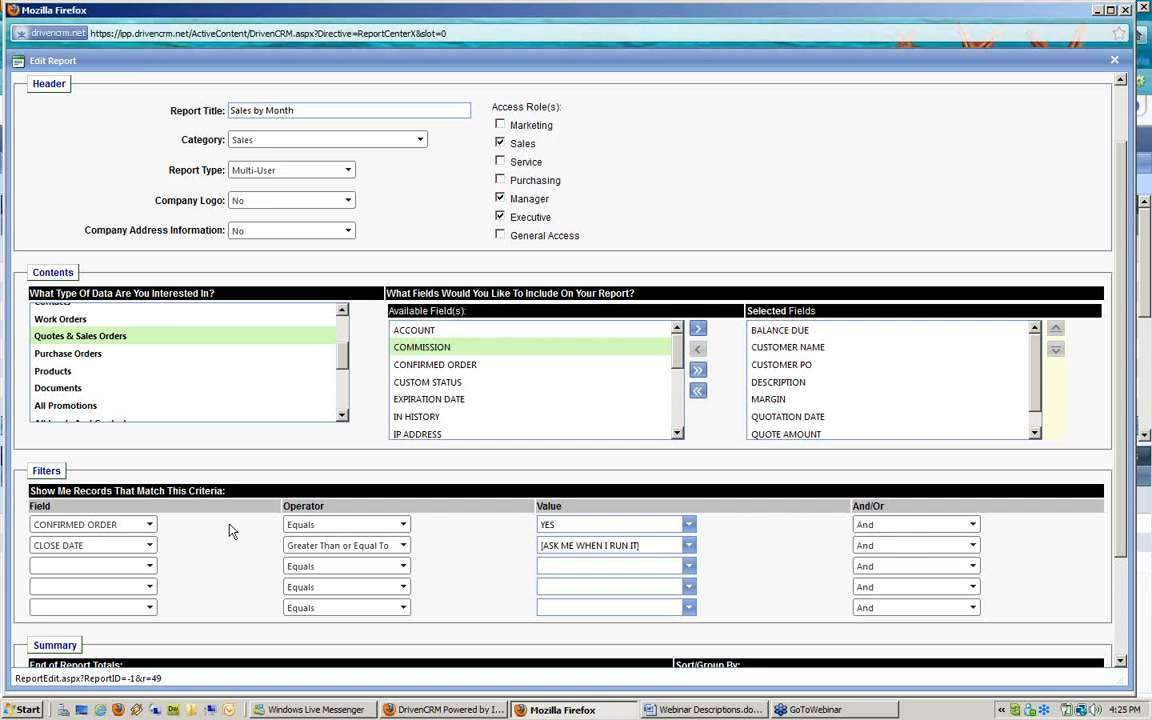
scroll(224, 560, "down", 3)
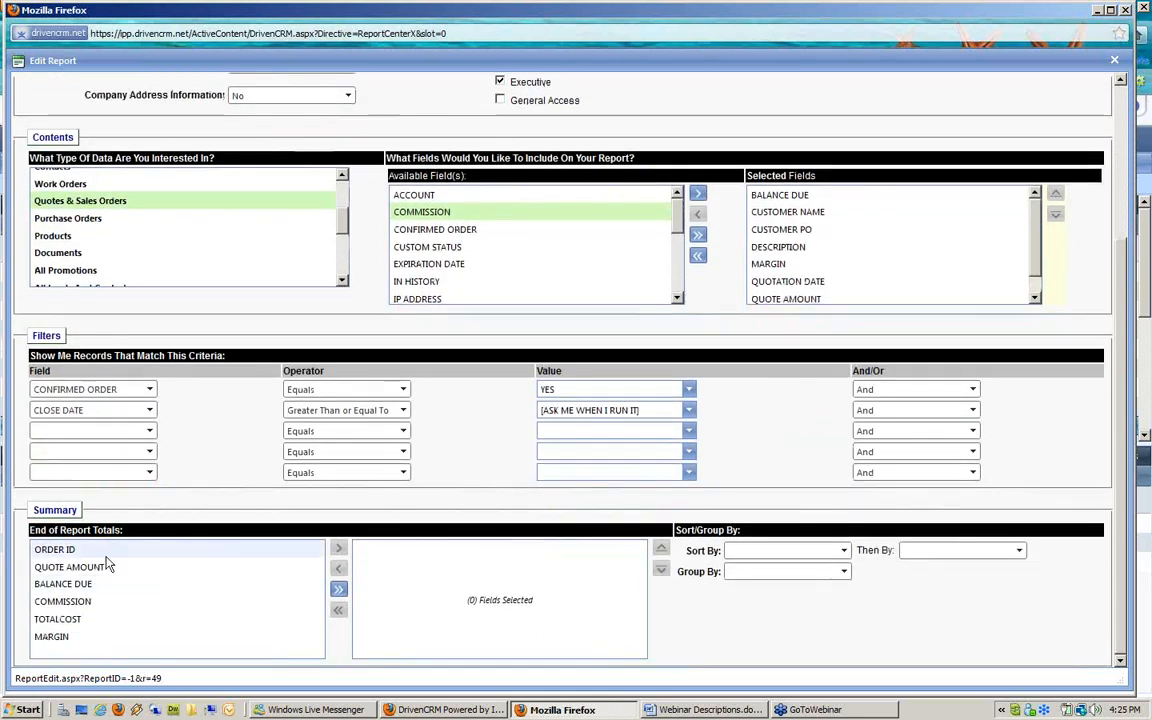
left_click(105, 569)
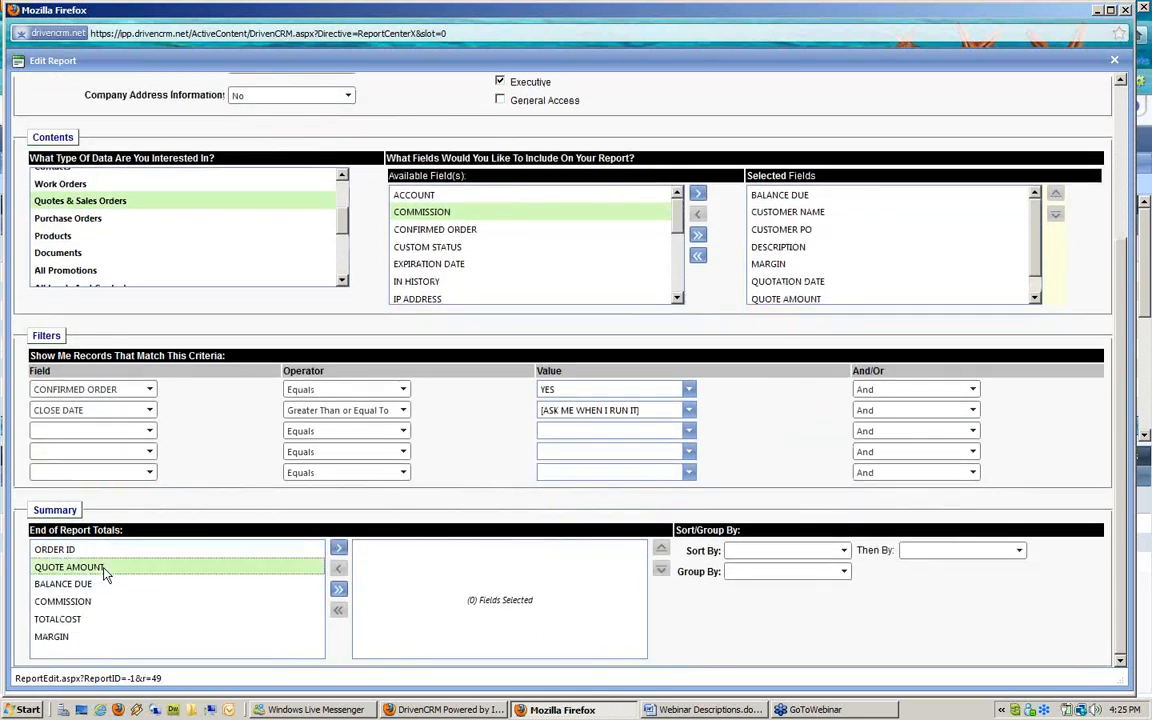
left_click(338, 549)
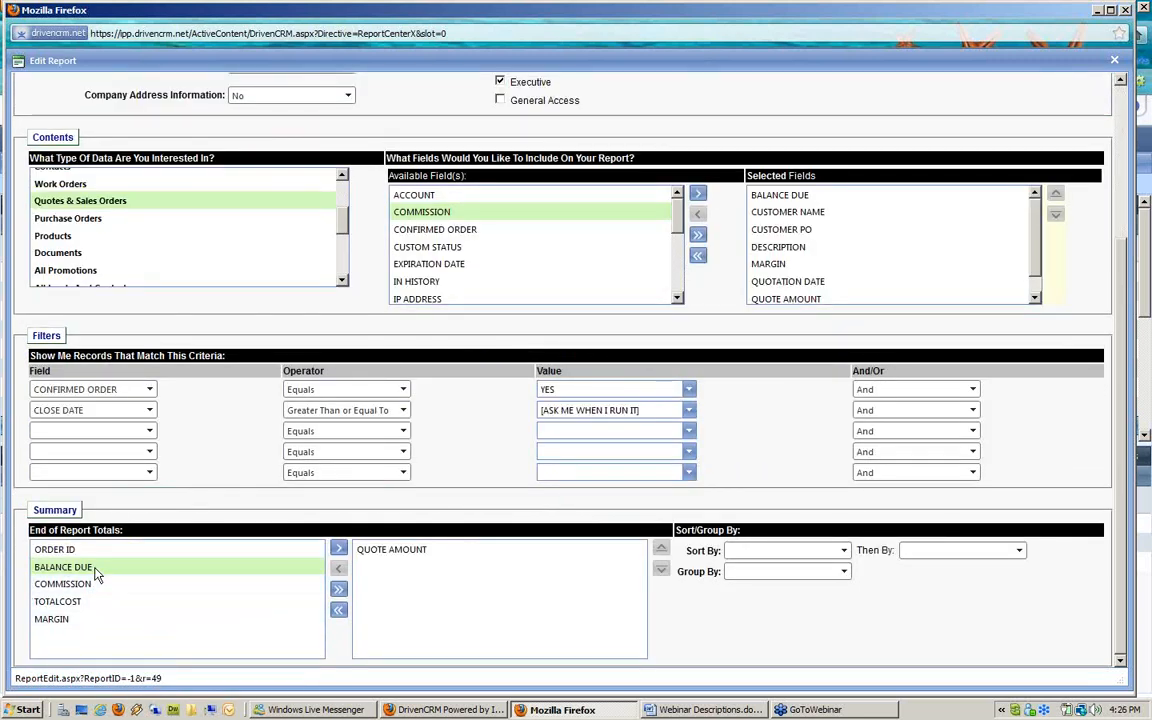
left_click(340, 549)
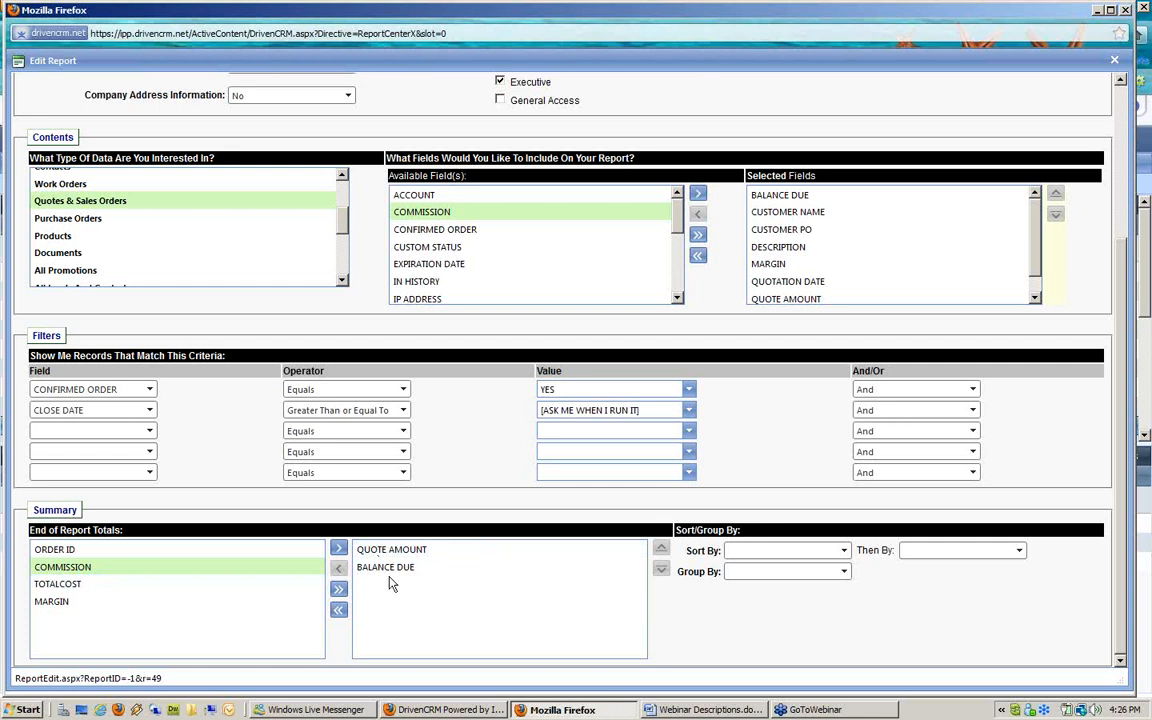
- Group the report by PROCESSING PHASE
left_click(766, 551)
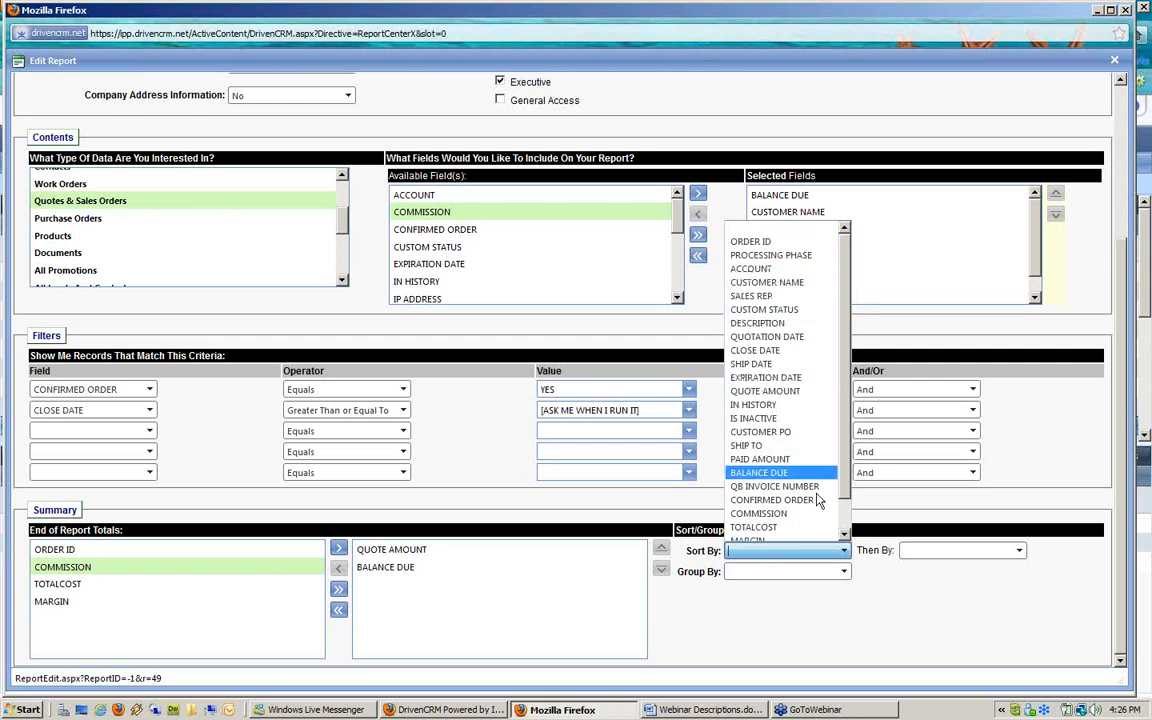
left_click(846, 619)
left_click(846, 575)
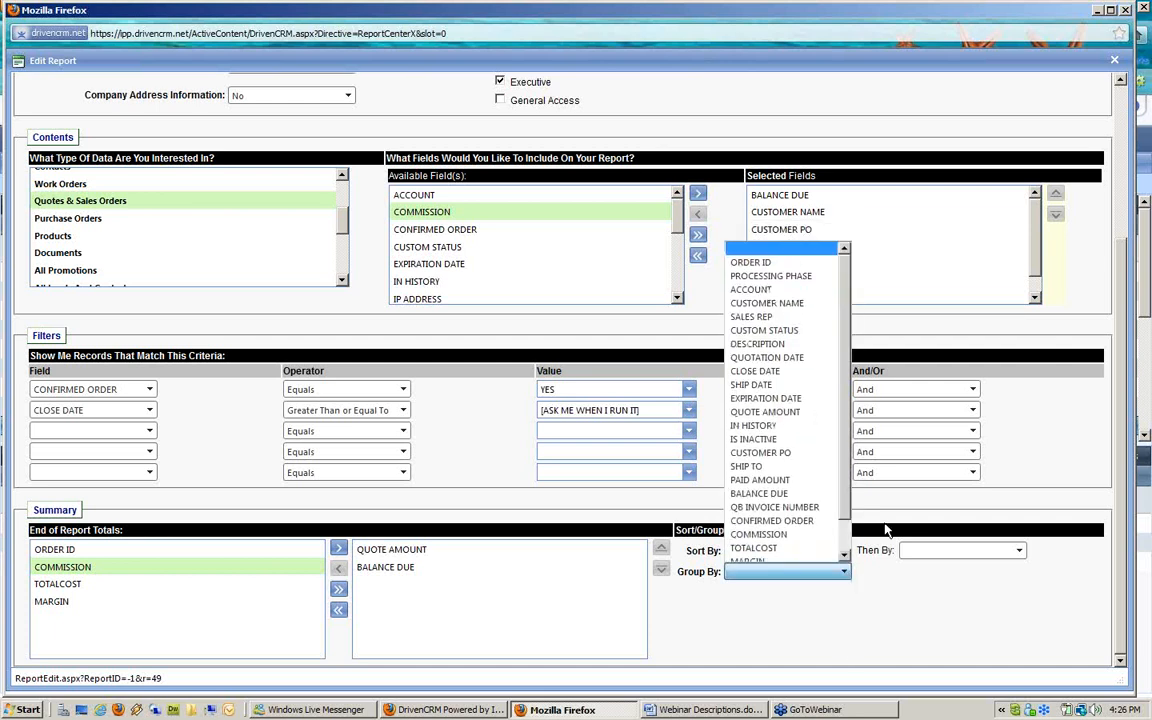
left_click(783, 282)
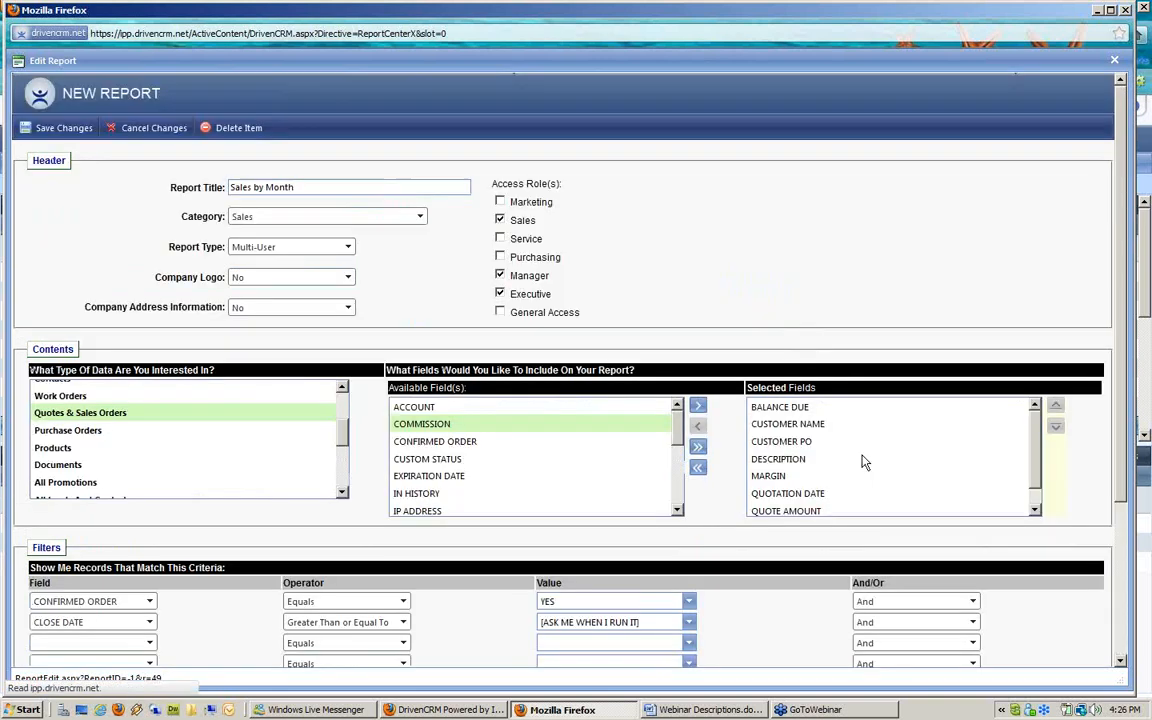
- Sort the report by CLOSE DATE and try to save the report
left_click(845, 552)
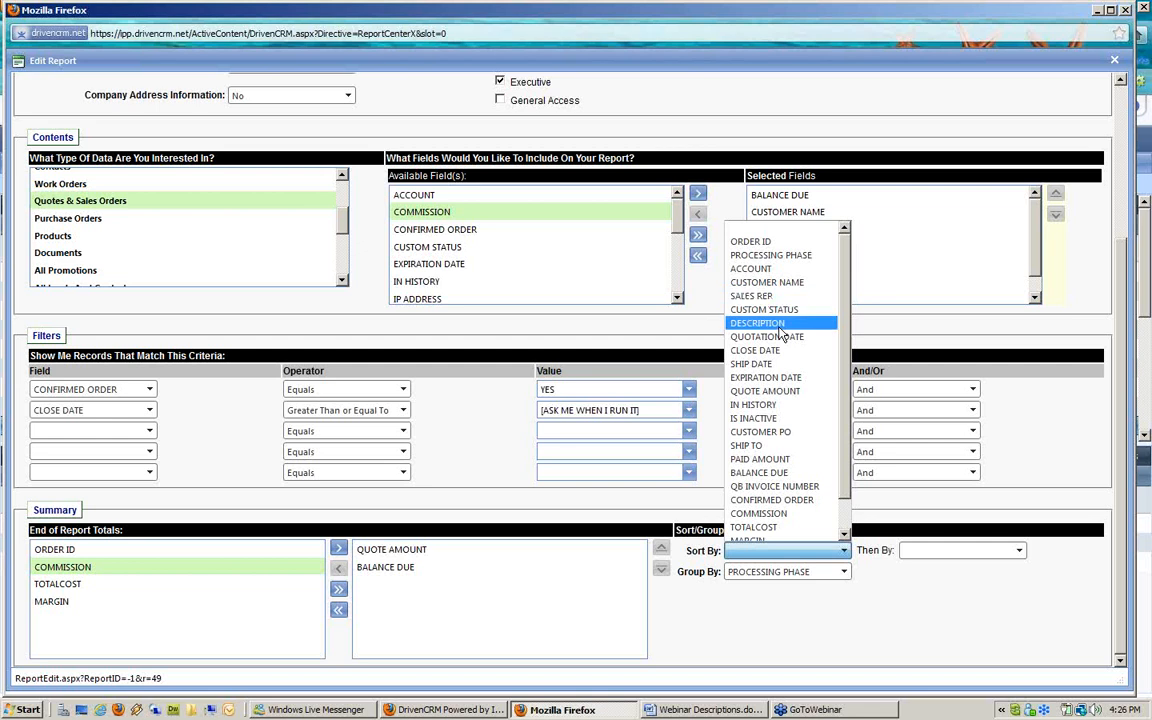
left_click(845, 534)
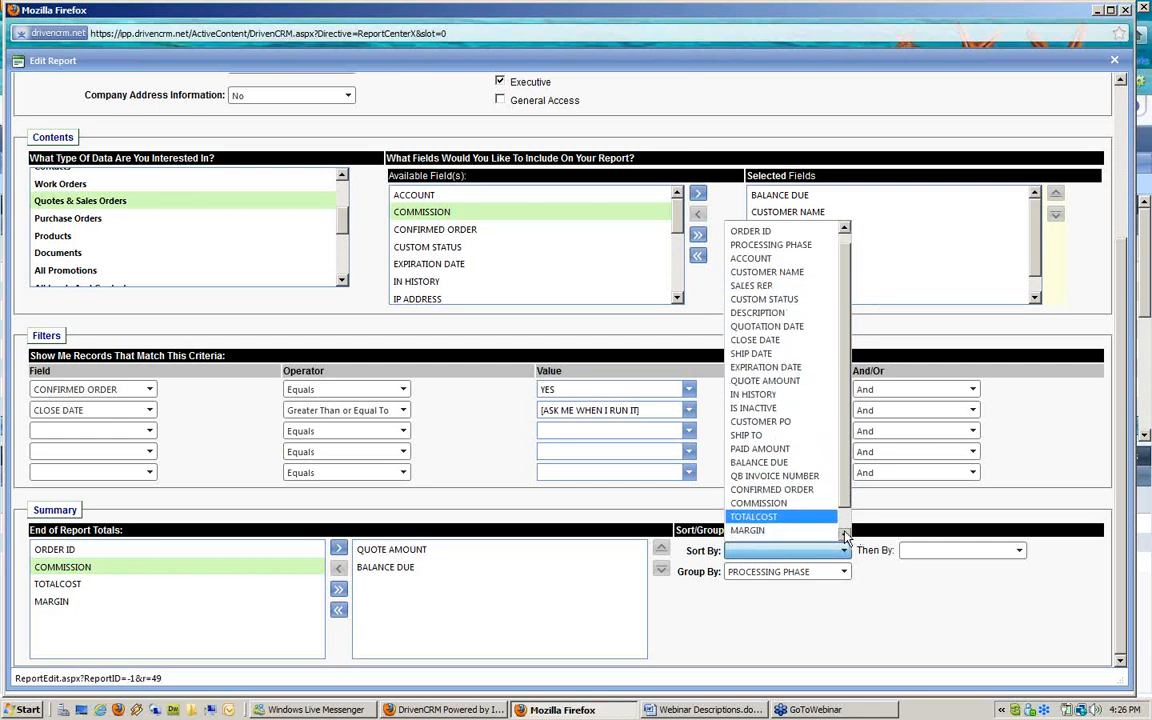
left_click(845, 534)
left_click_drag(840, 500, 839, 464)
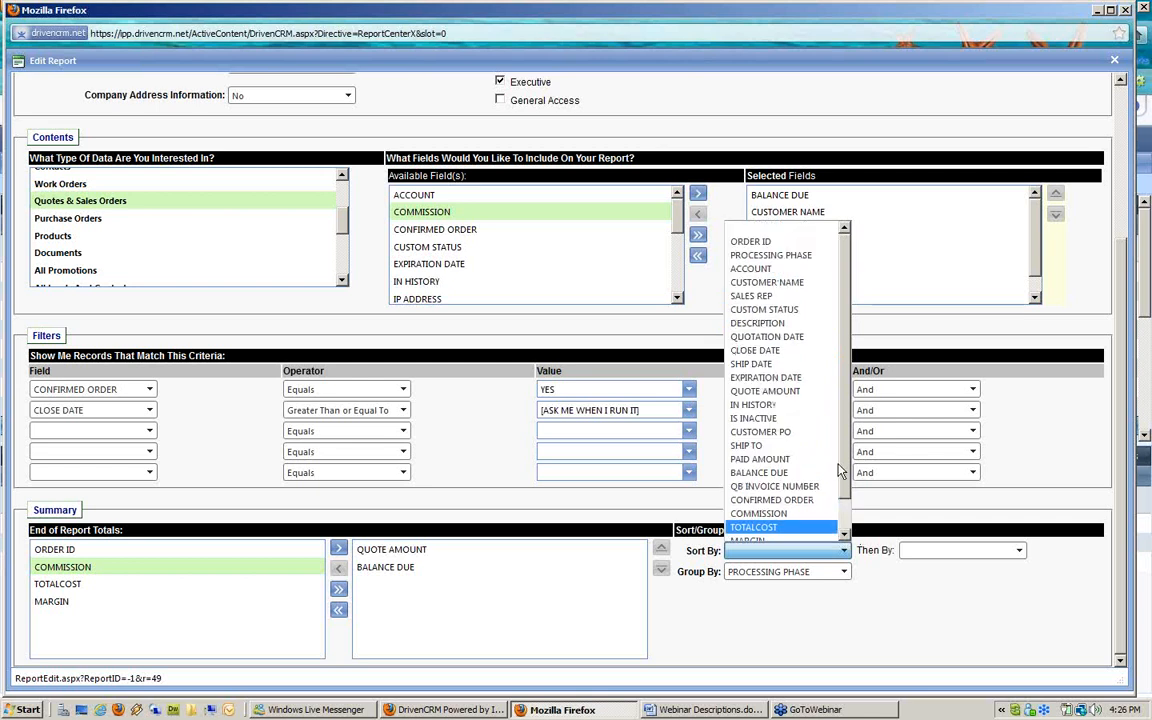
left_click(778, 350)
scroll(783, 356, "up", 5)
scroll(783, 356, "down", 4)
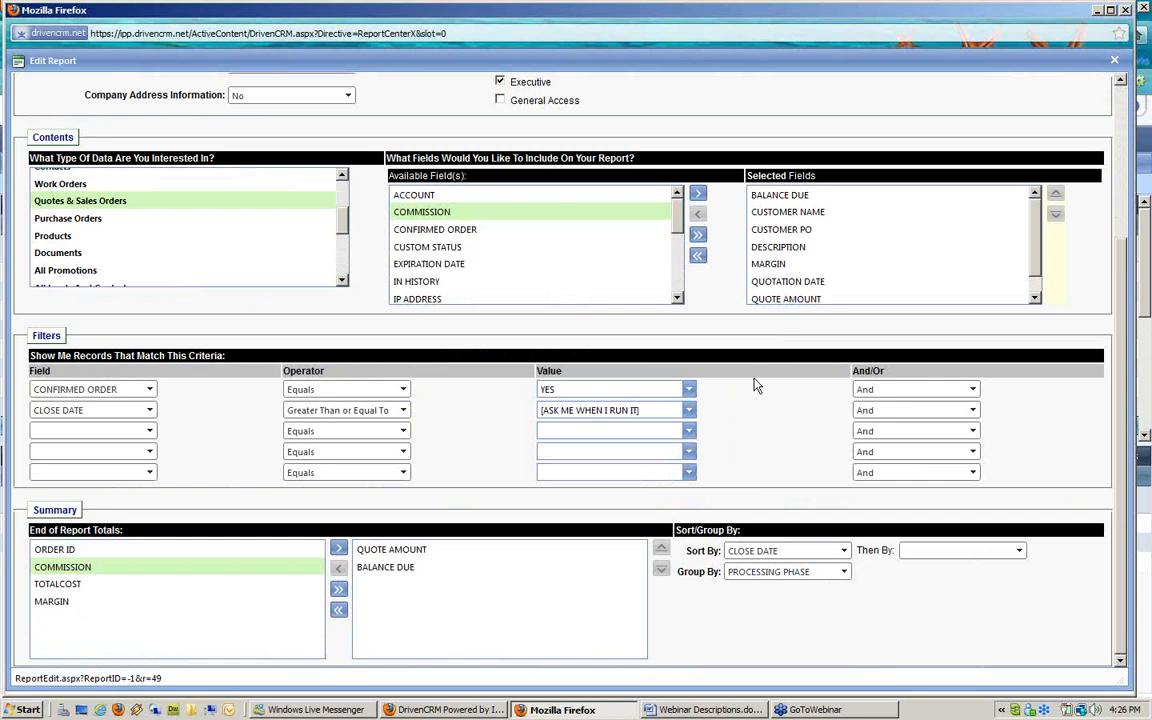
scroll(462, 97, "up", 4)
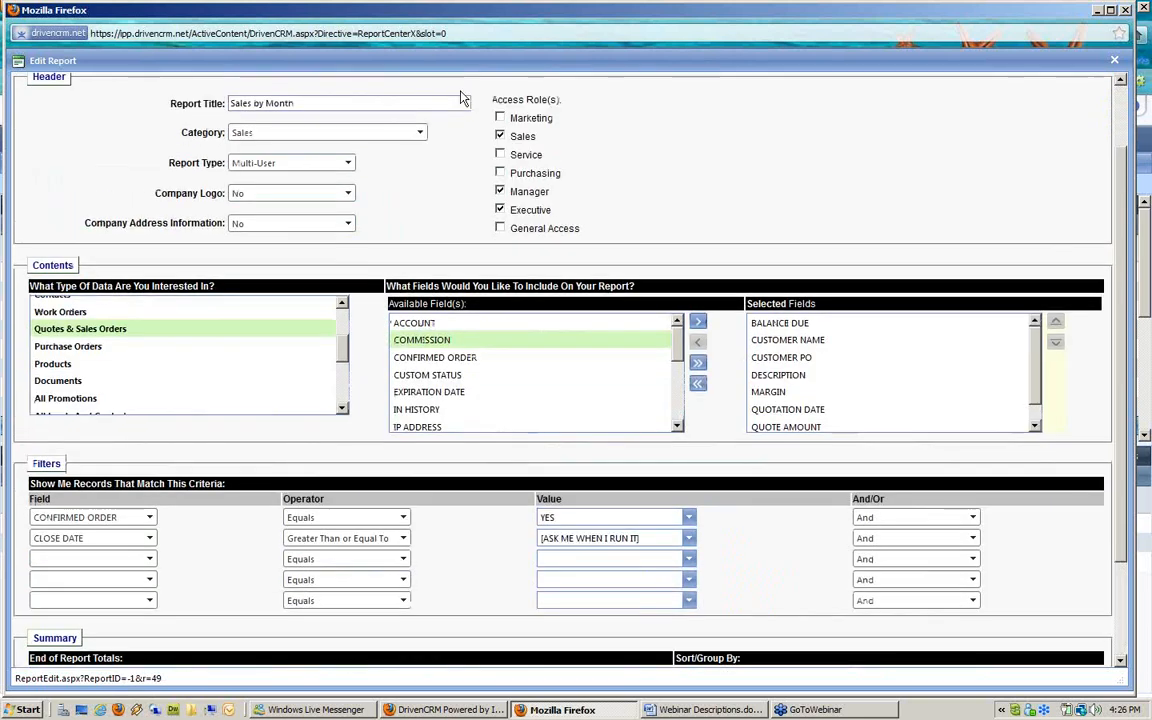
left_click(70, 128)
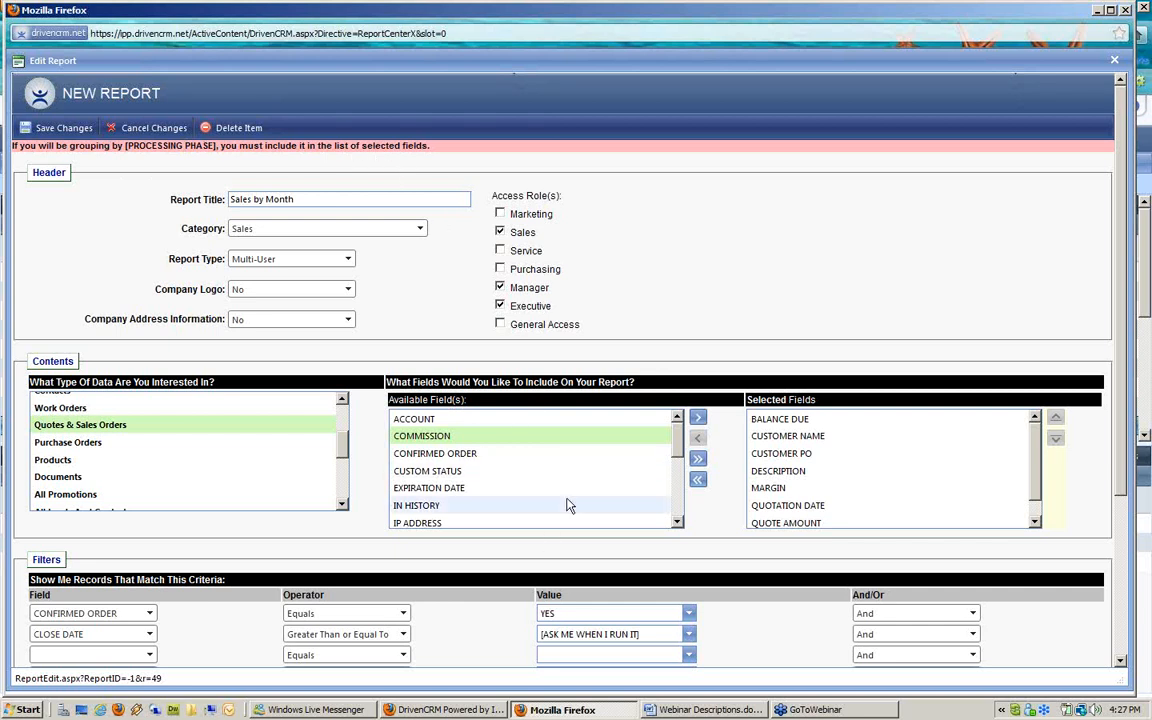
- Include the PROCESSING PHASE field in the report
scroll(677, 523, "down", 2)
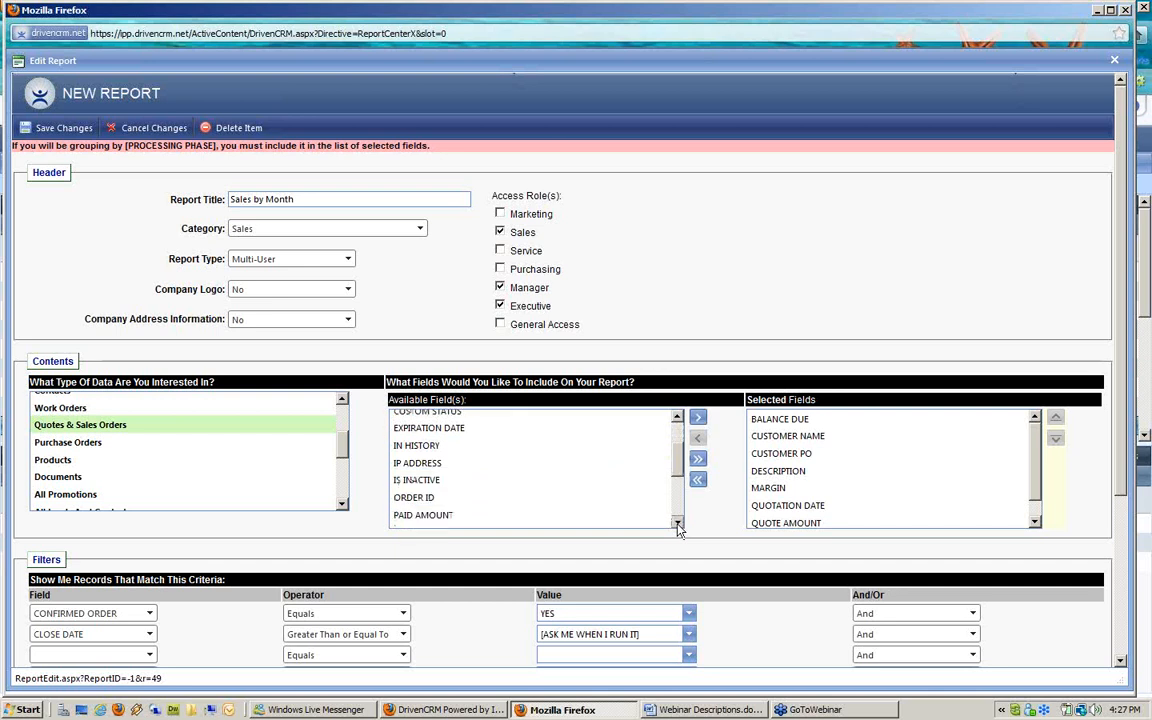
left_click(677, 523)
left_click(445, 472)
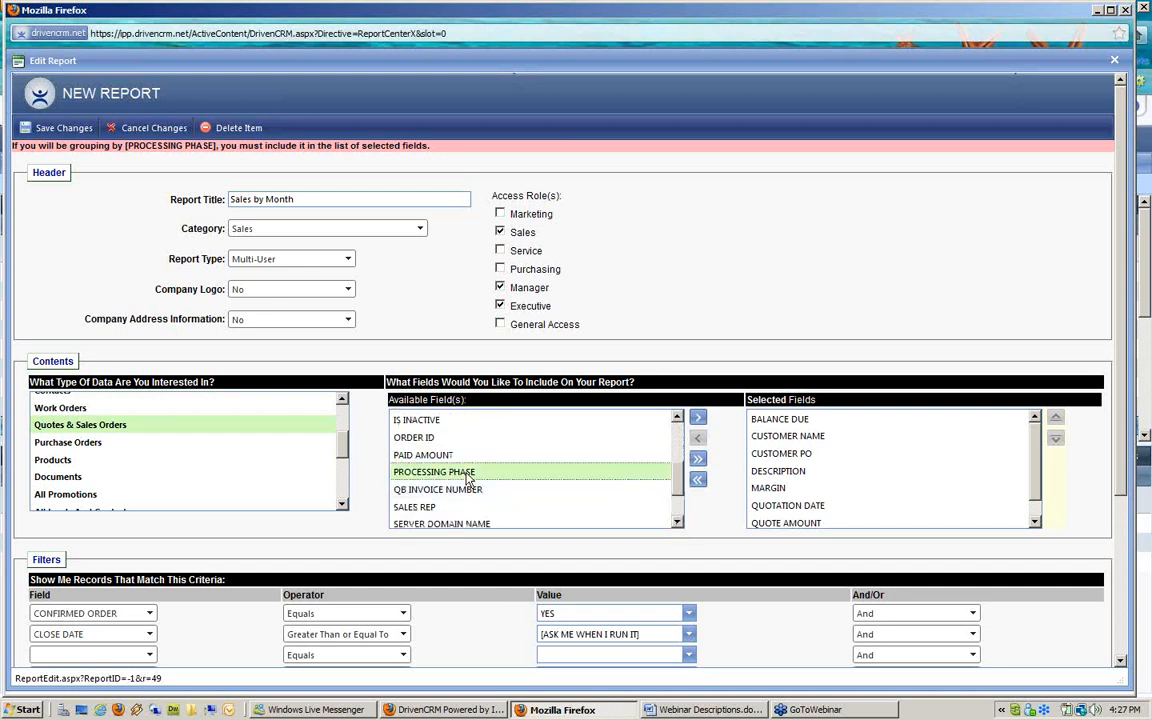
left_click(699, 420)
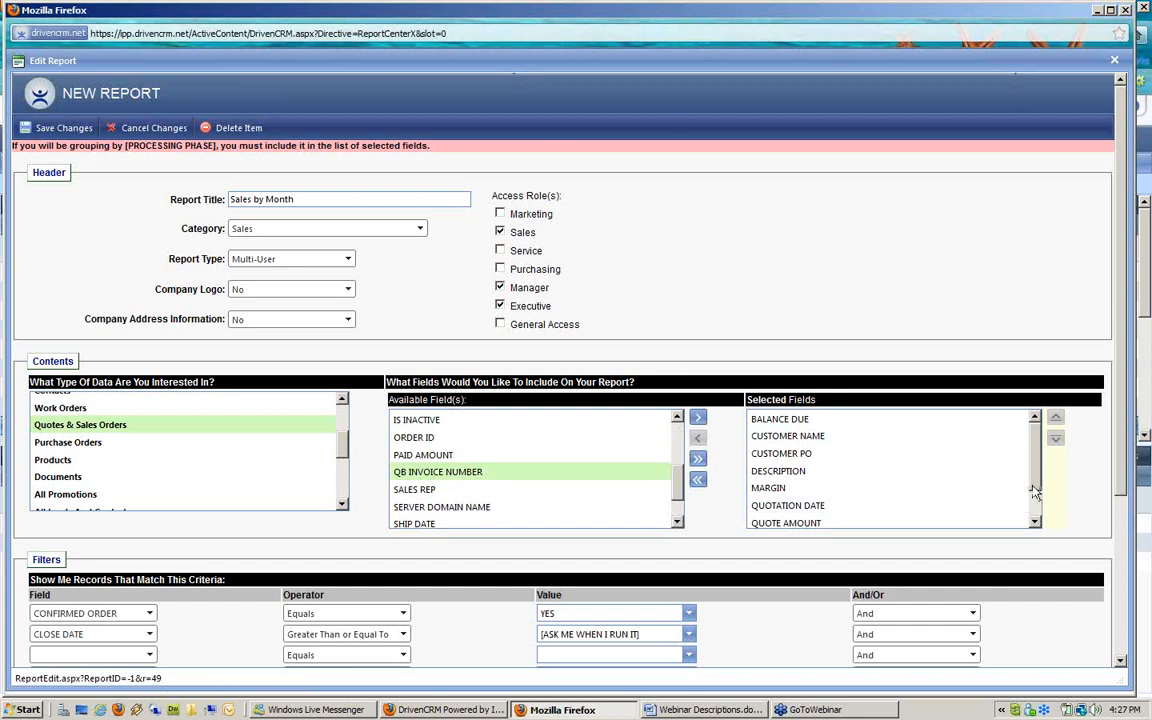
- Move PROCESSING PHASE to the first place among the selected fields and save the report
scroll(940, 505, "down", 1)
left_click(800, 520)
left_click(1056, 418)
left_click(1056, 418)
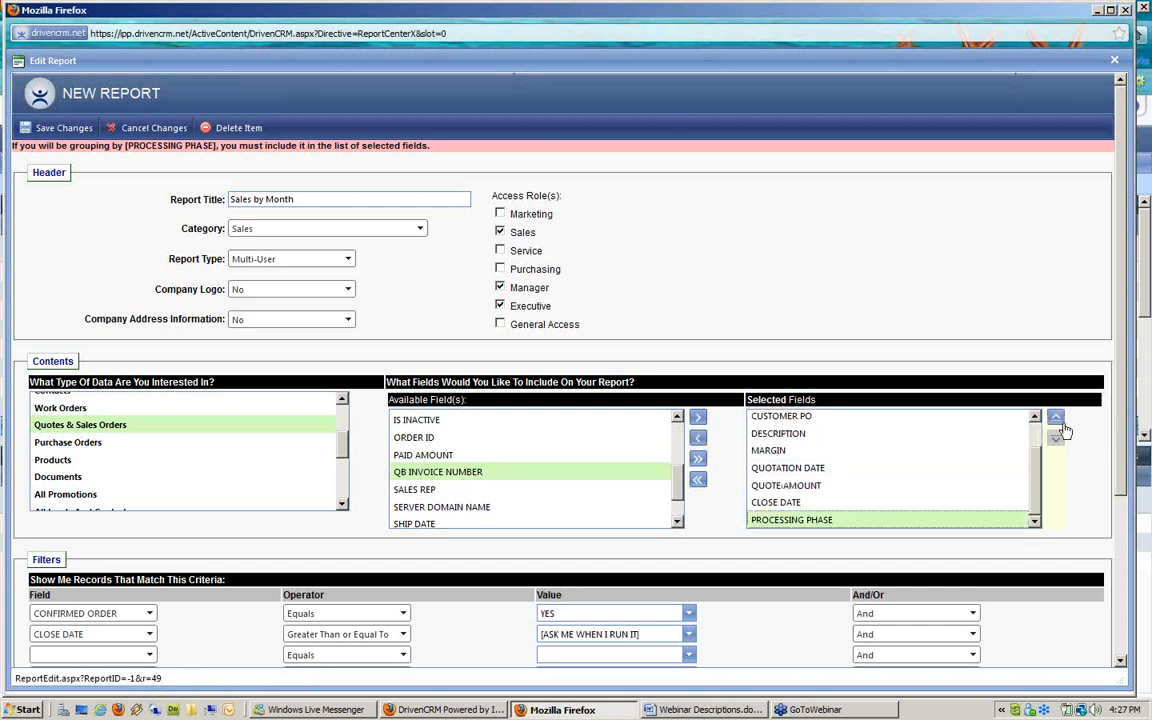
left_click(1056, 418)
left_click(1056, 418)
left_click(1056, 418)
left_click(1056, 418)
left_click(1056, 418)
left_click(1056, 418)
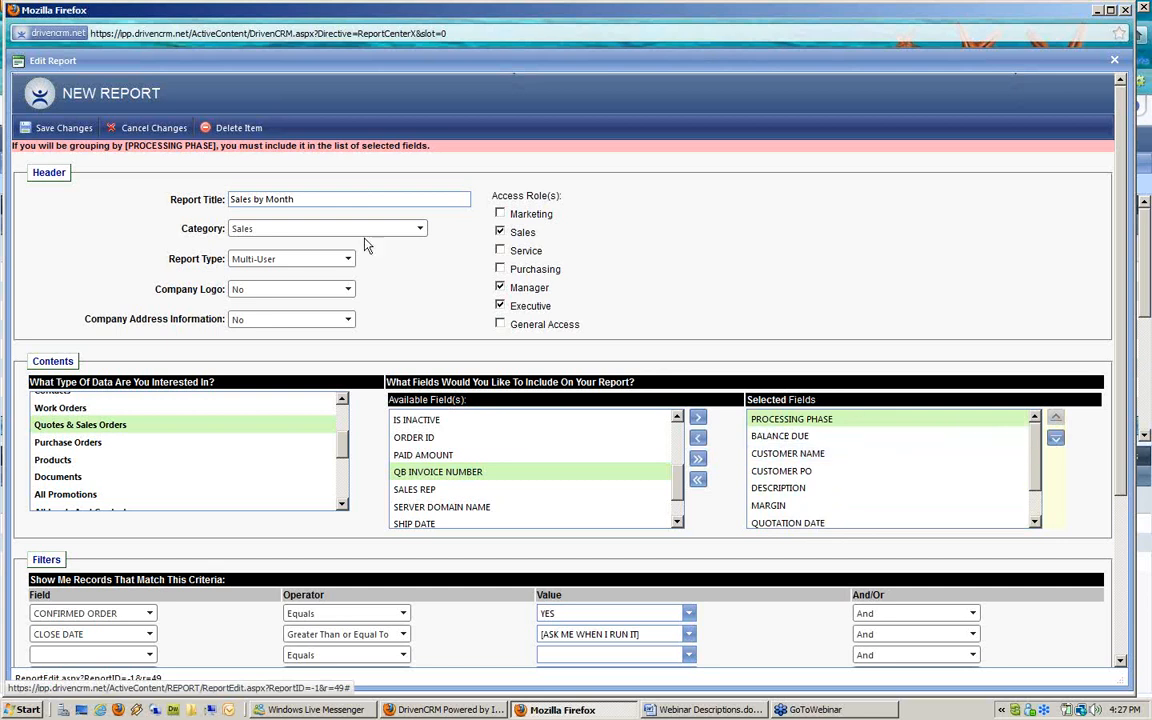
left_click(62, 128)
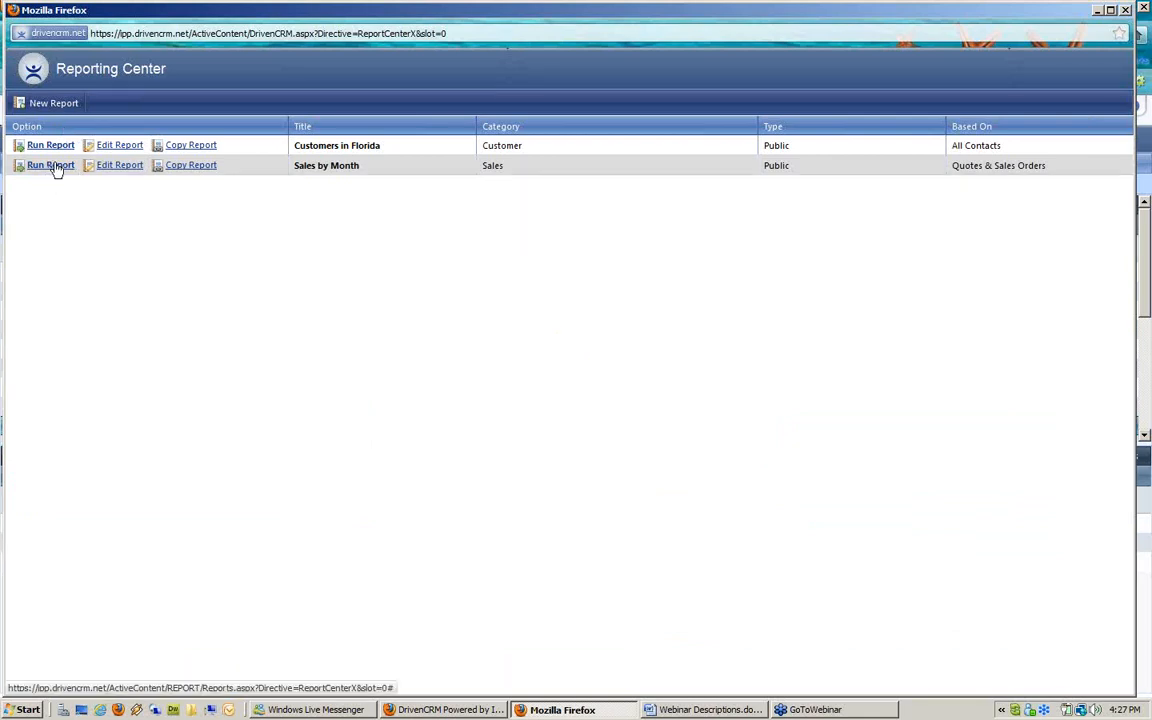
- Run the Sales by Month report to screen for close dates from 2011-07-01 onward
left_click(50, 165)
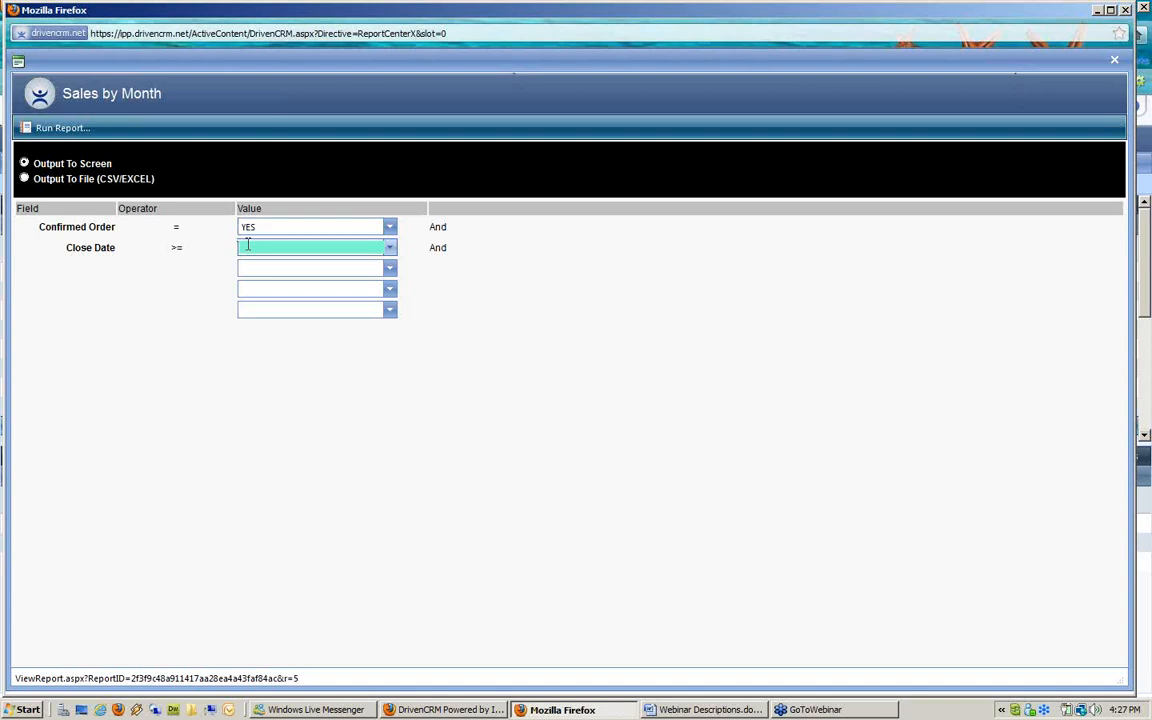
left_click(309, 249)
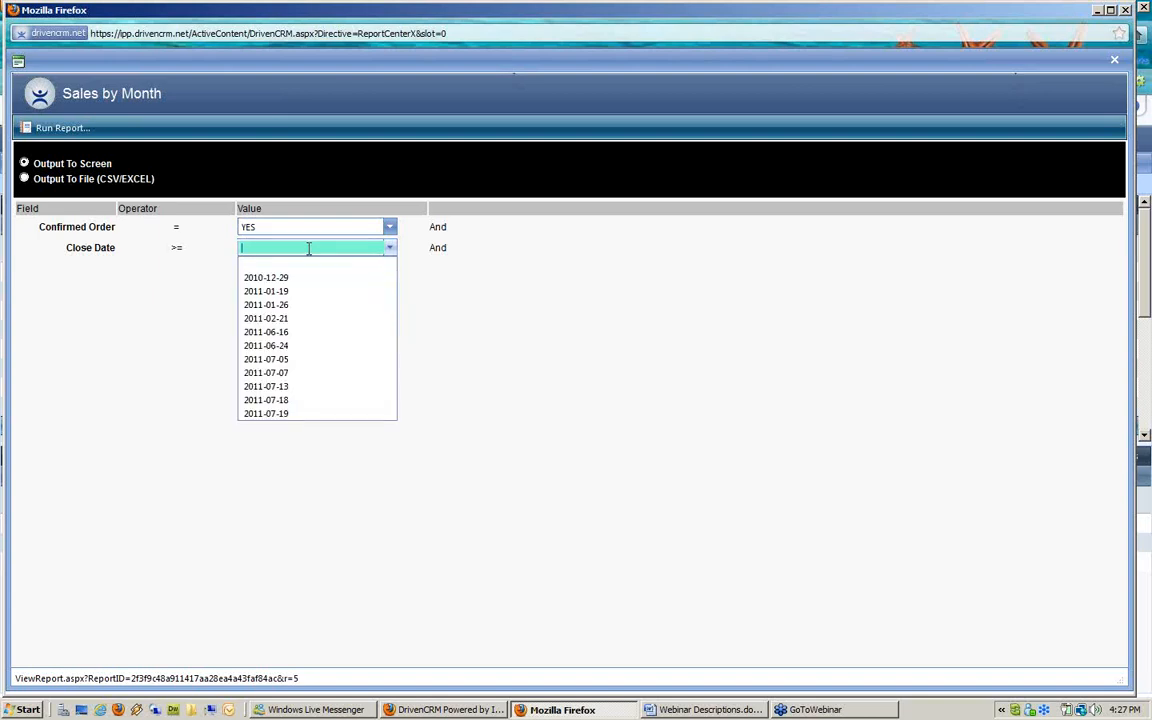
type("2011-07-01")
left_click(470, 298)
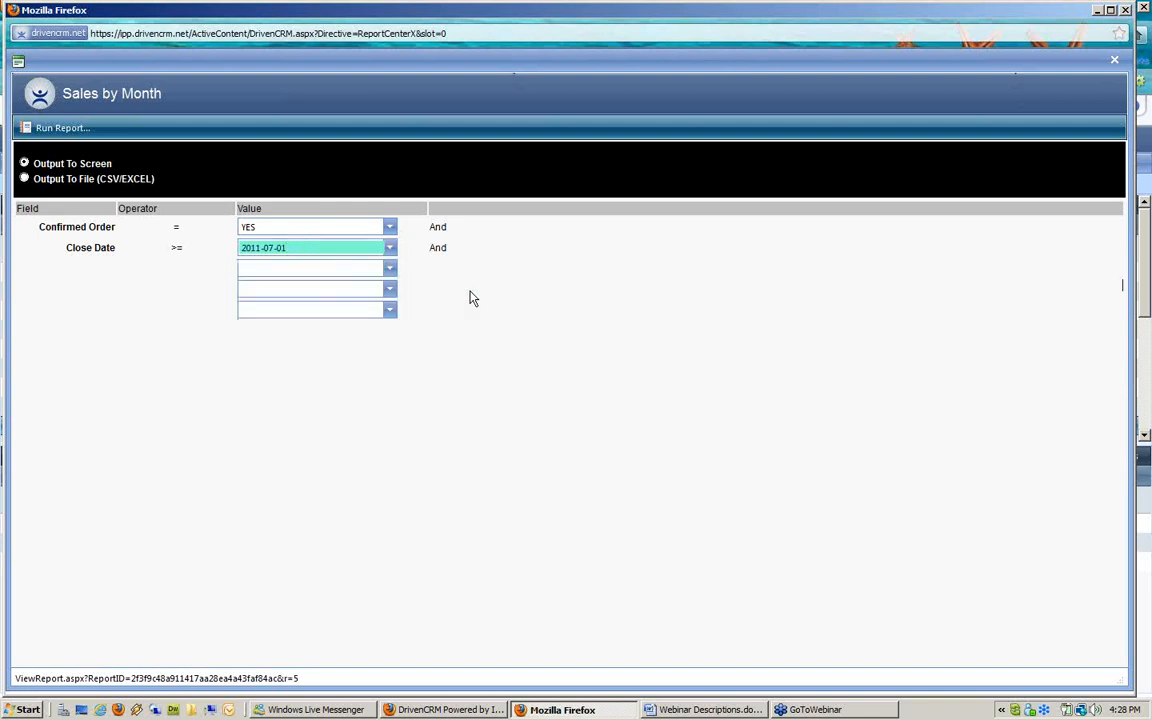
left_click(55, 132)
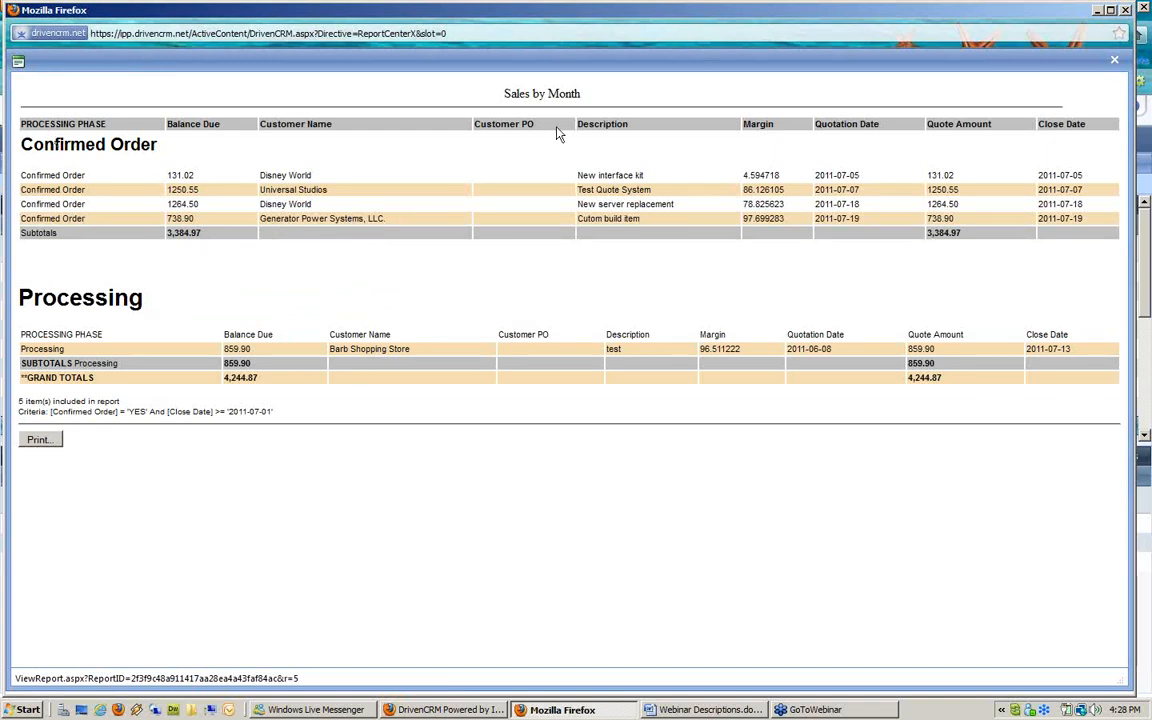
- Examine the Confirmed Order and Processing groups in the report output, including their subtotals and the grand totals
left_click_drag(22, 144, 172, 149)
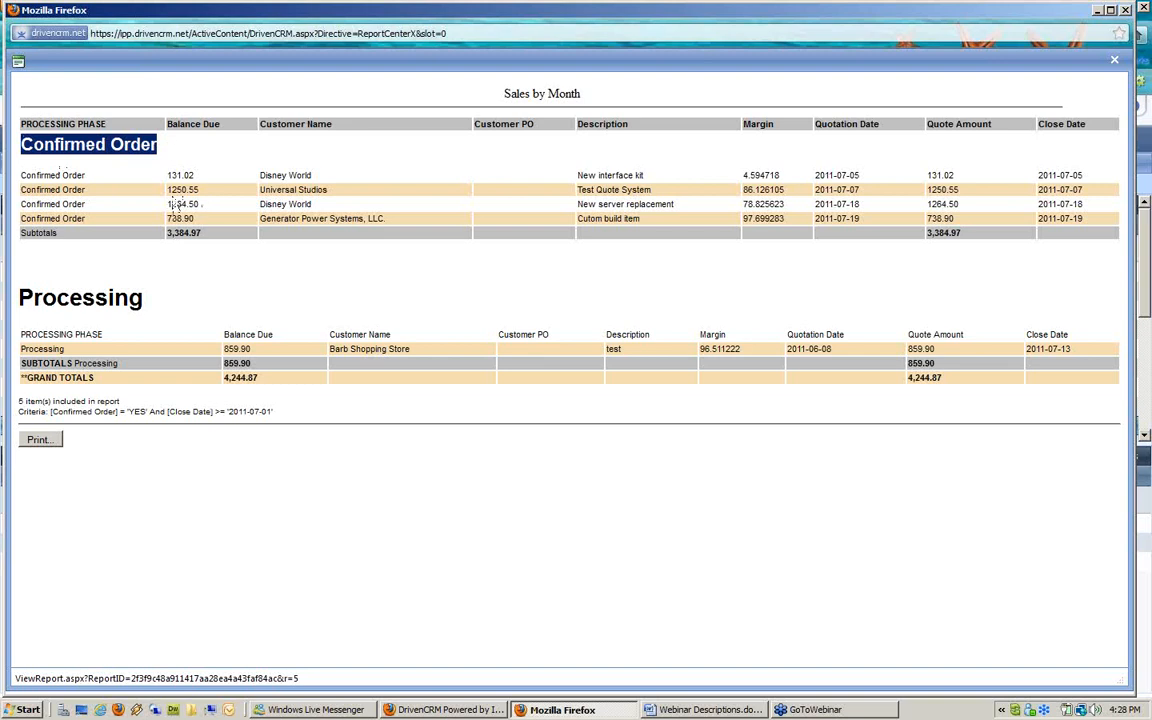
left_click(214, 235)
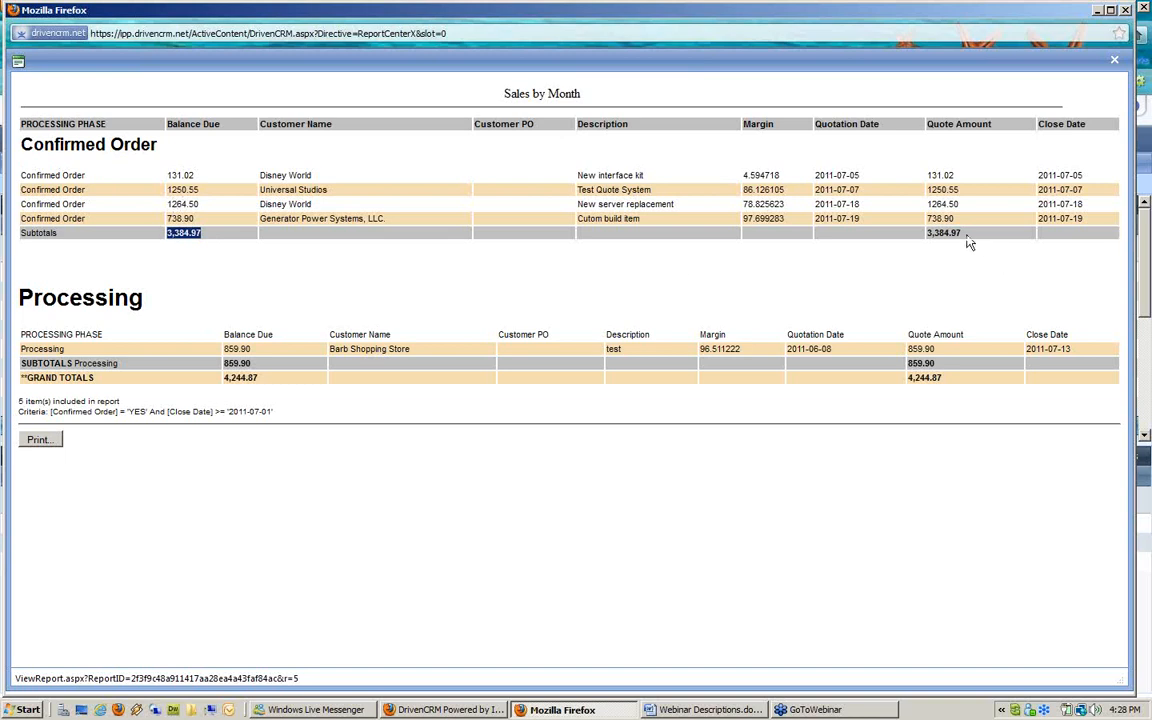
left_click_drag(964, 236, 912, 236)
left_click(137, 361)
left_click_drag(110, 350, 28, 347)
double_click(237, 348)
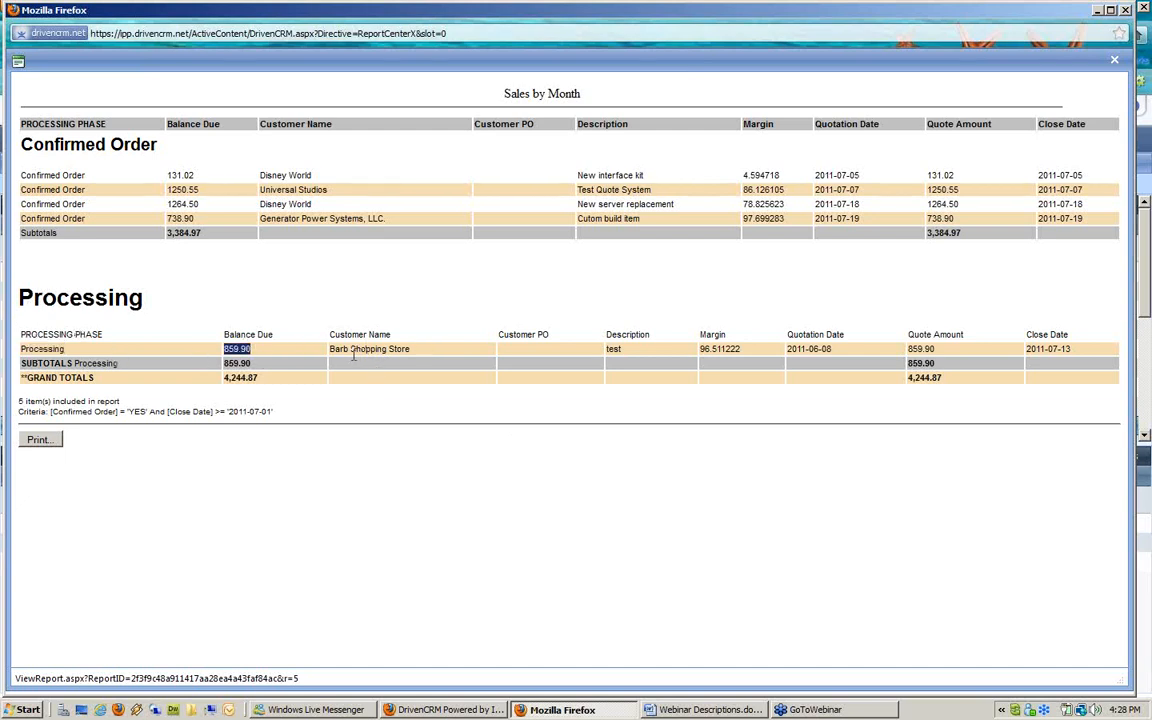
left_click_drag(256, 363, 195, 359)
left_click_drag(262, 379, 185, 388)
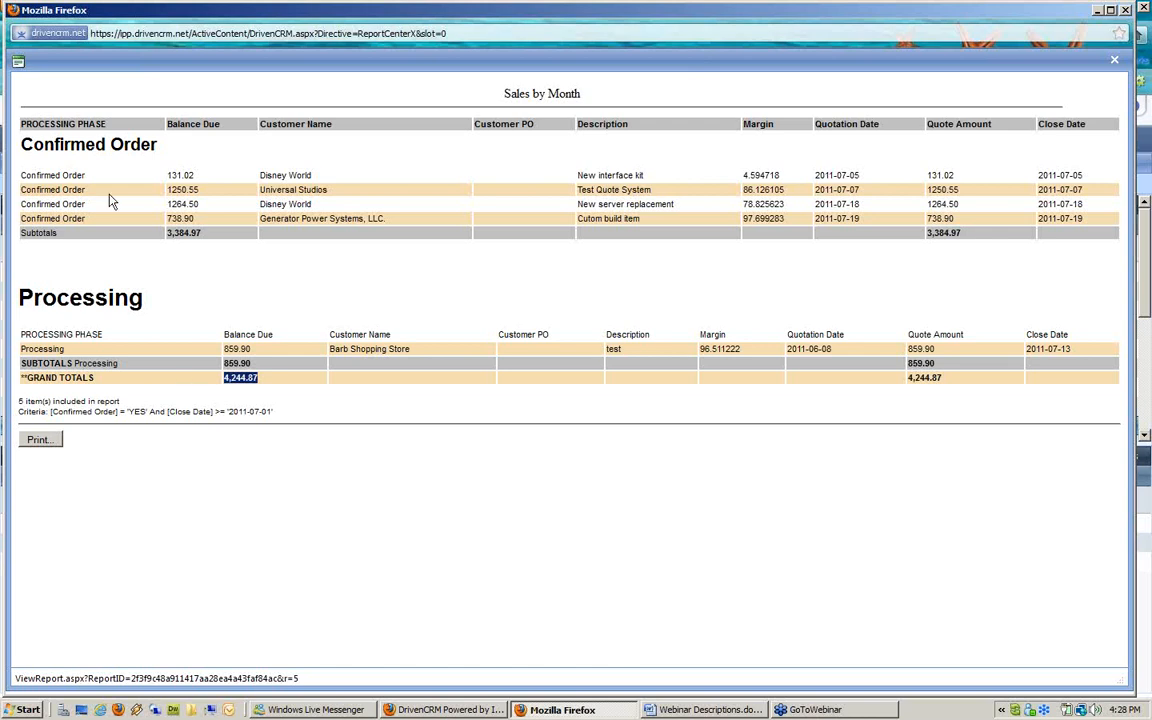
left_click_drag(20, 143, 152, 145)
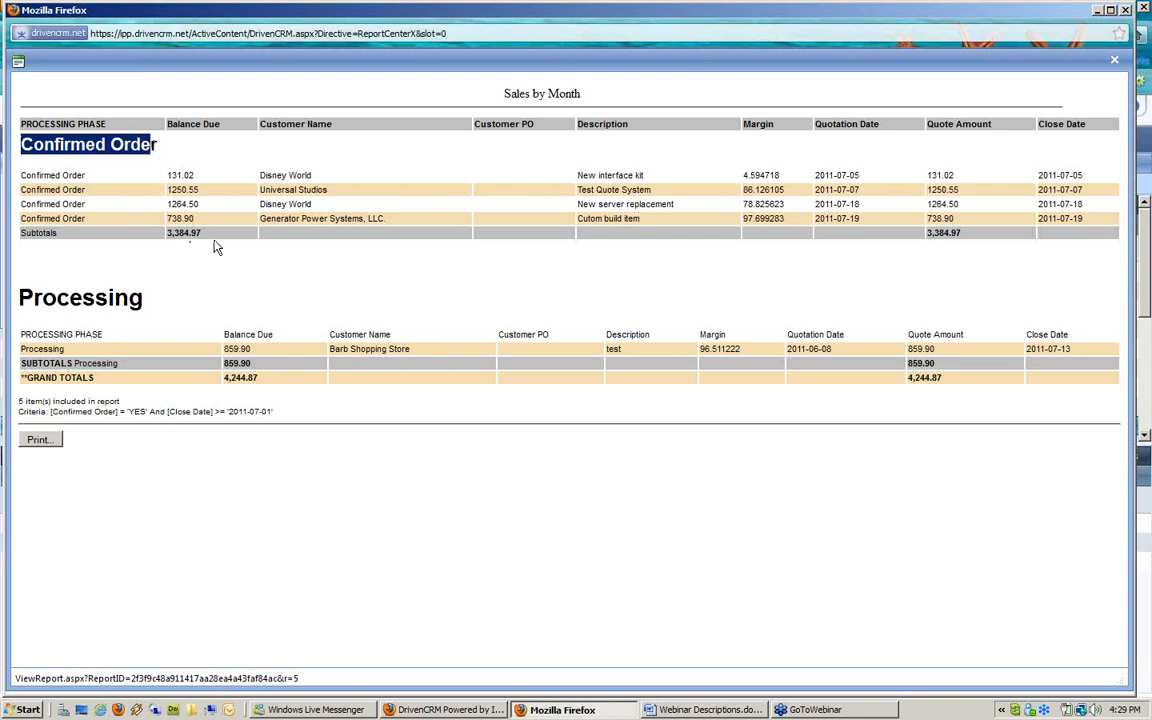
- Check the Balance Due subtotals and the grand total in the Sales by Month output, and close the output
double_click(184, 232)
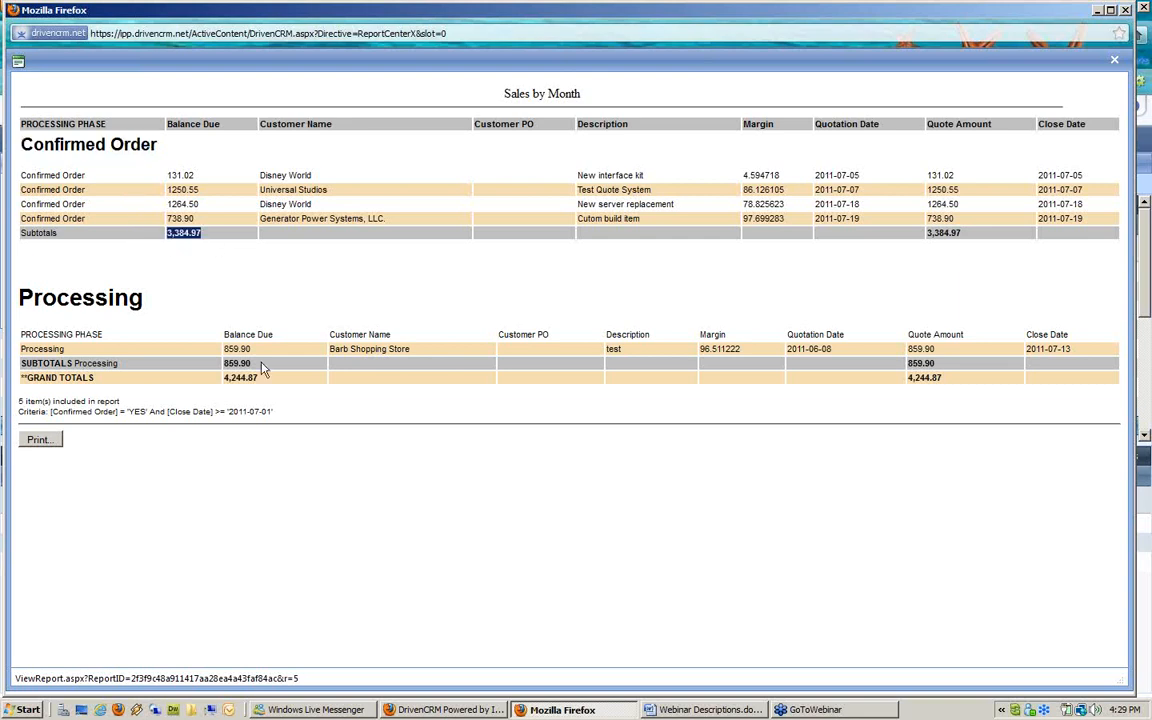
left_click_drag(261, 368, 208, 364)
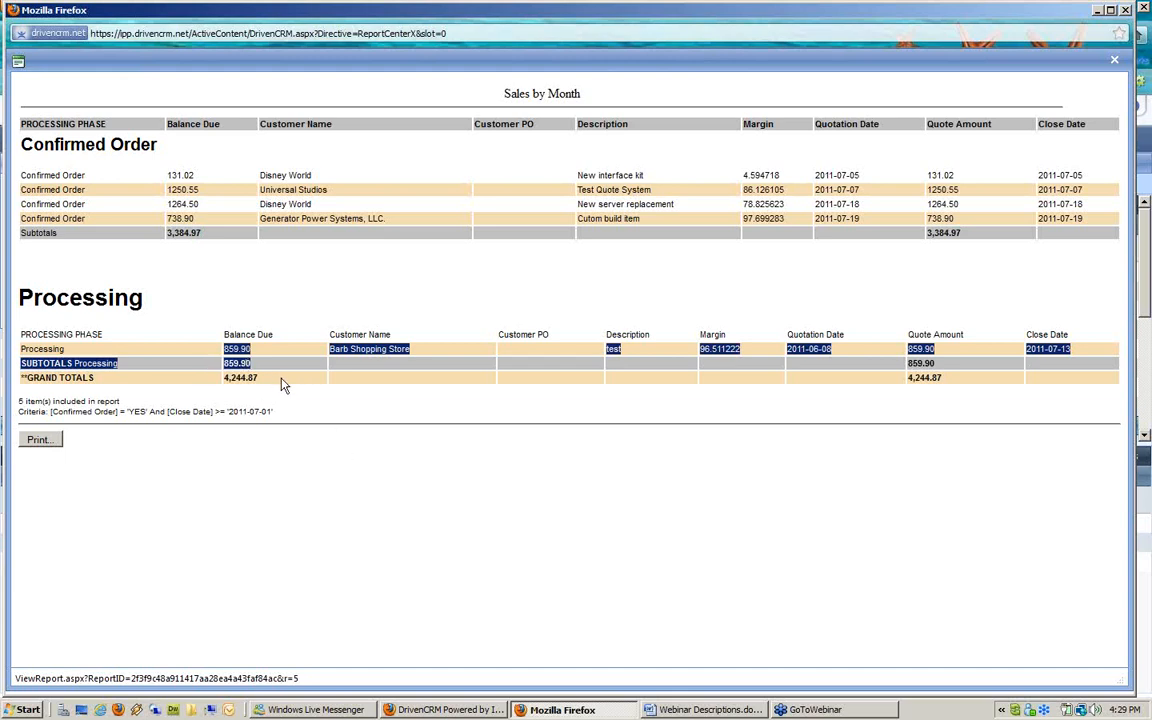
double_click(240, 379)
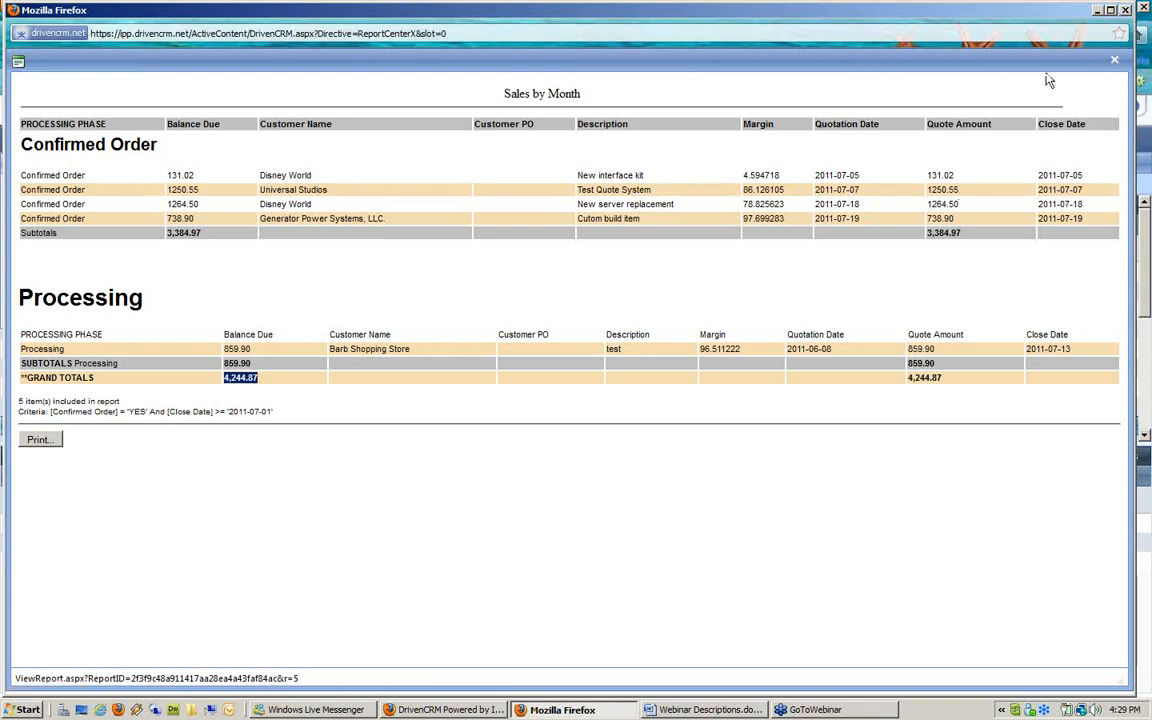
left_click(1115, 61)
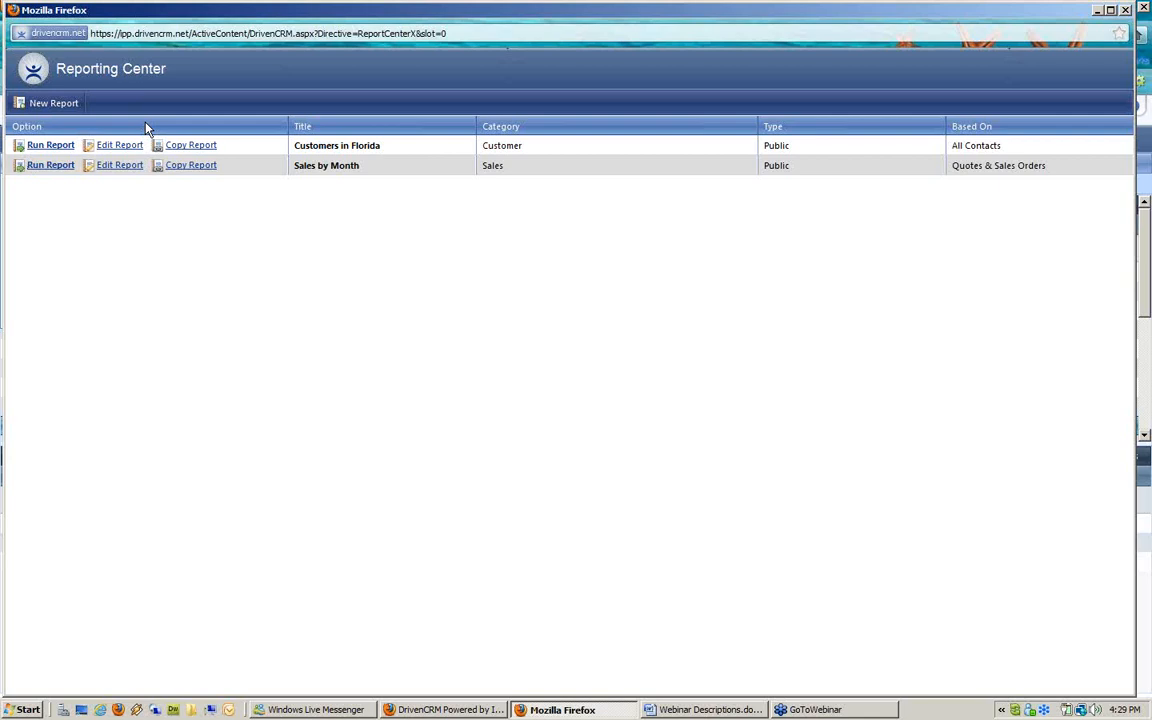
- Run the Sales by Month report to a CSV/Excel file for close dates from 2011-07-01 onward and open report.csv in Microsoft Office Excel
left_click(54, 166)
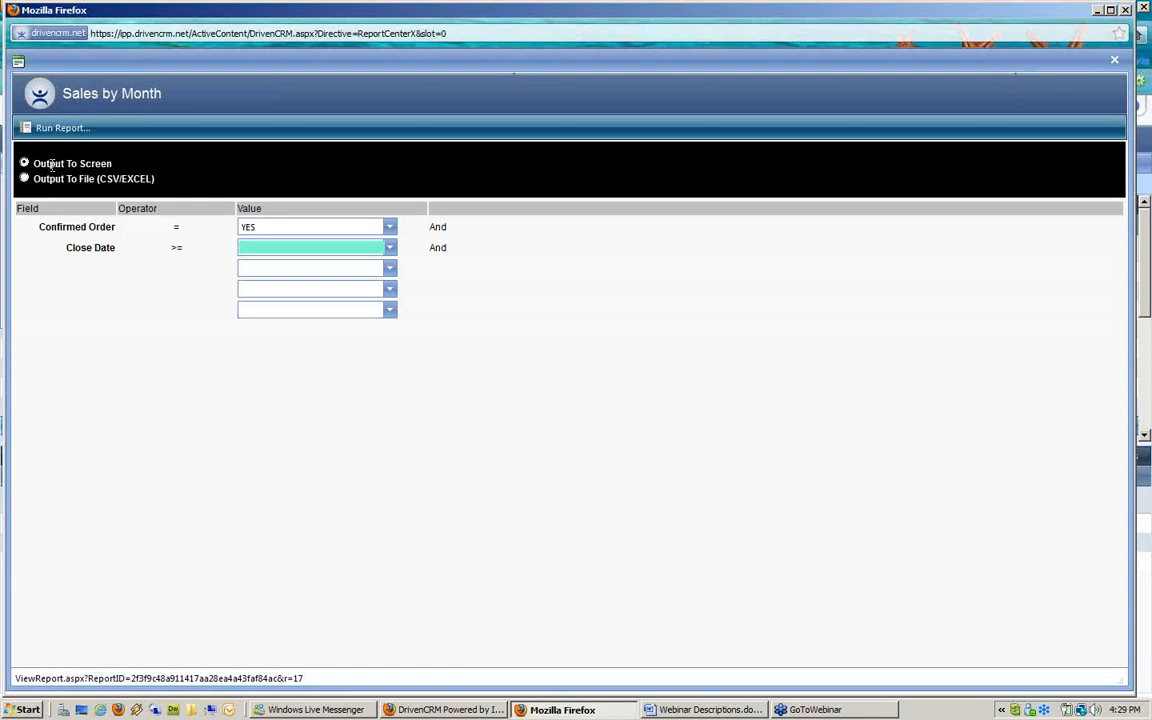
left_click(24, 178)
left_click(259, 248)
type("2011")
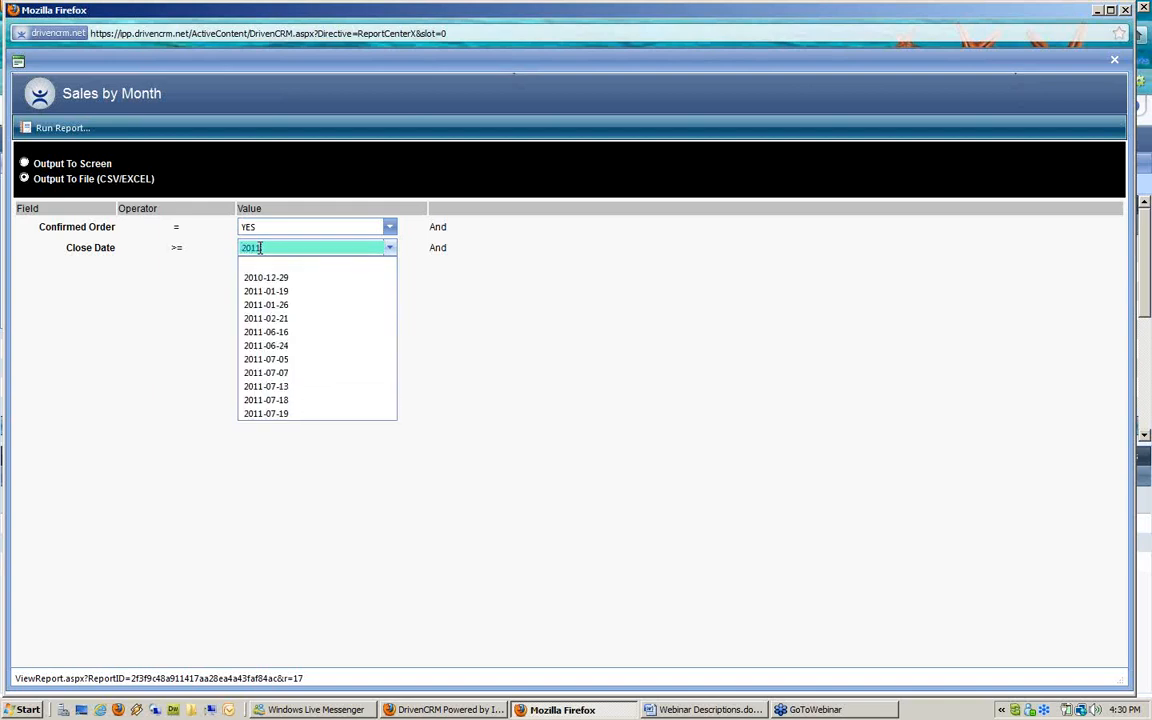
type("-07-01")
left_click(63, 133)
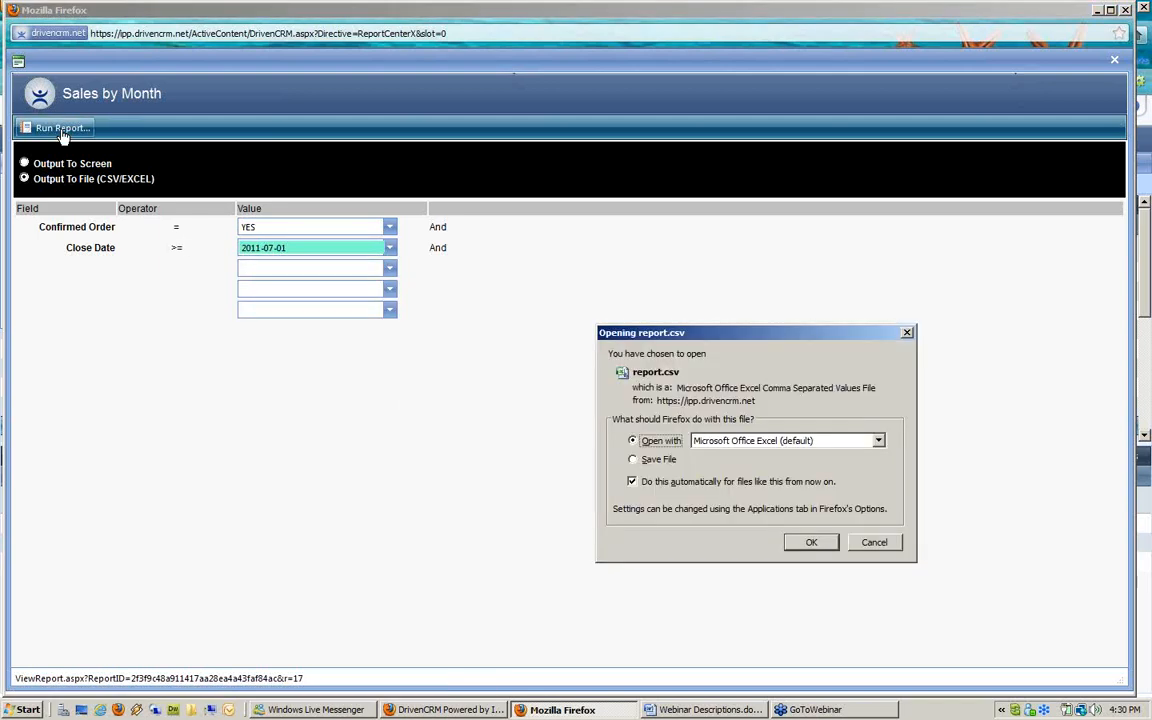
left_click_drag(689, 332, 566, 292)
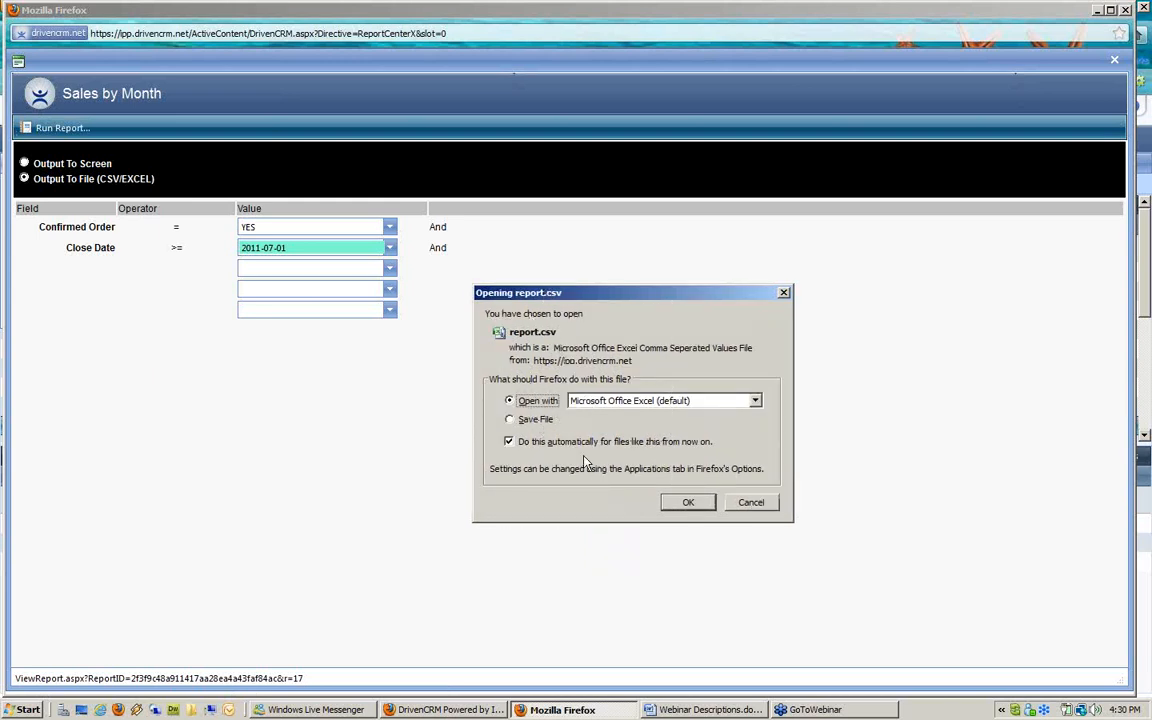
left_click(690, 503)
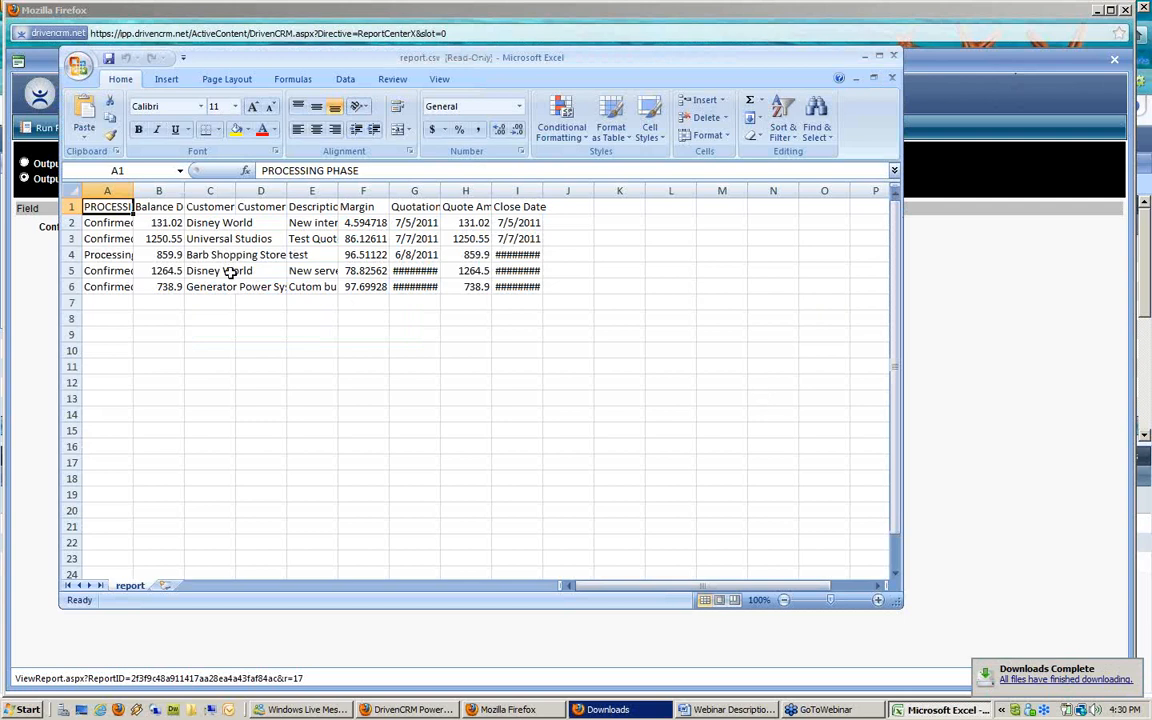
- Widen the truncated columns of report.csv, from PROCESSING PHASE through Quote Amount, to fit their contents
left_click_drag(133, 190, 270, 191)
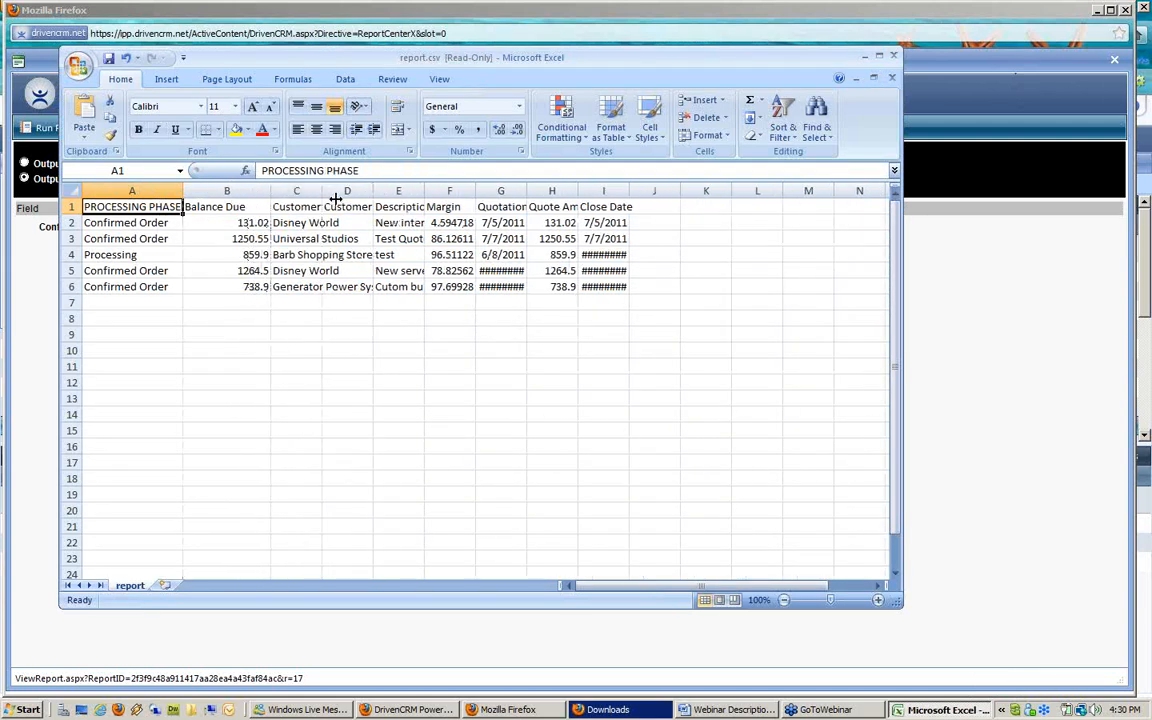
double_click(323, 192)
double_click(483, 190)
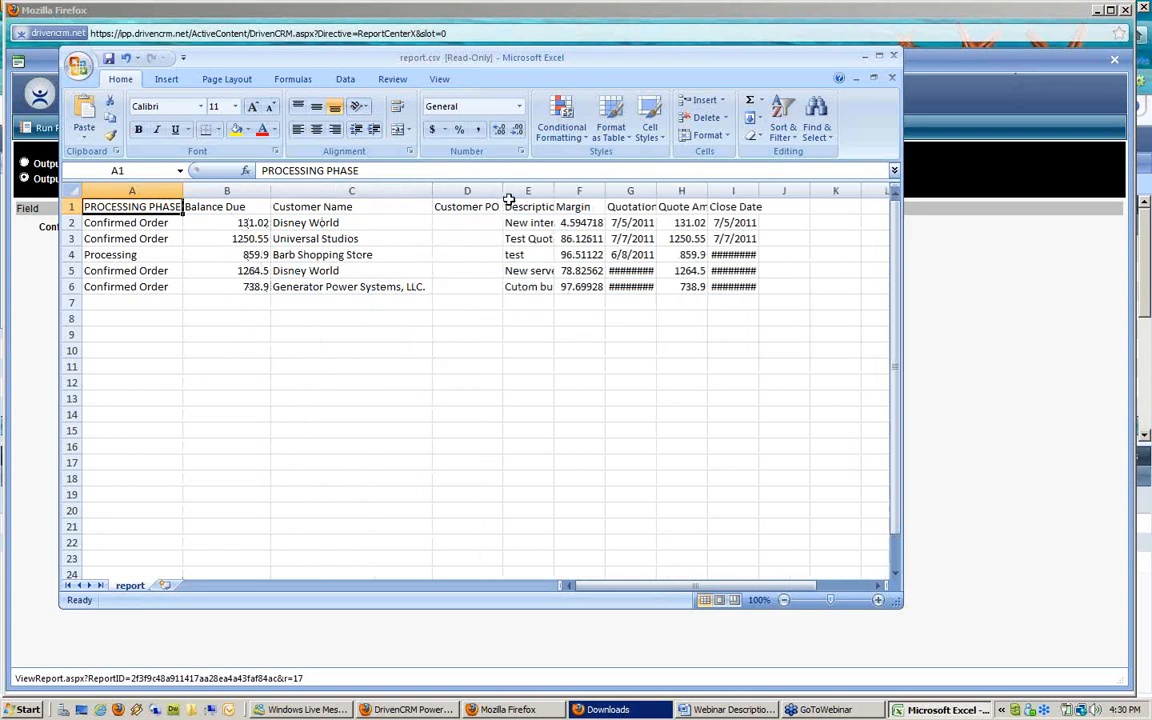
left_click_drag(553, 191, 553, 191)
double_click(553, 191)
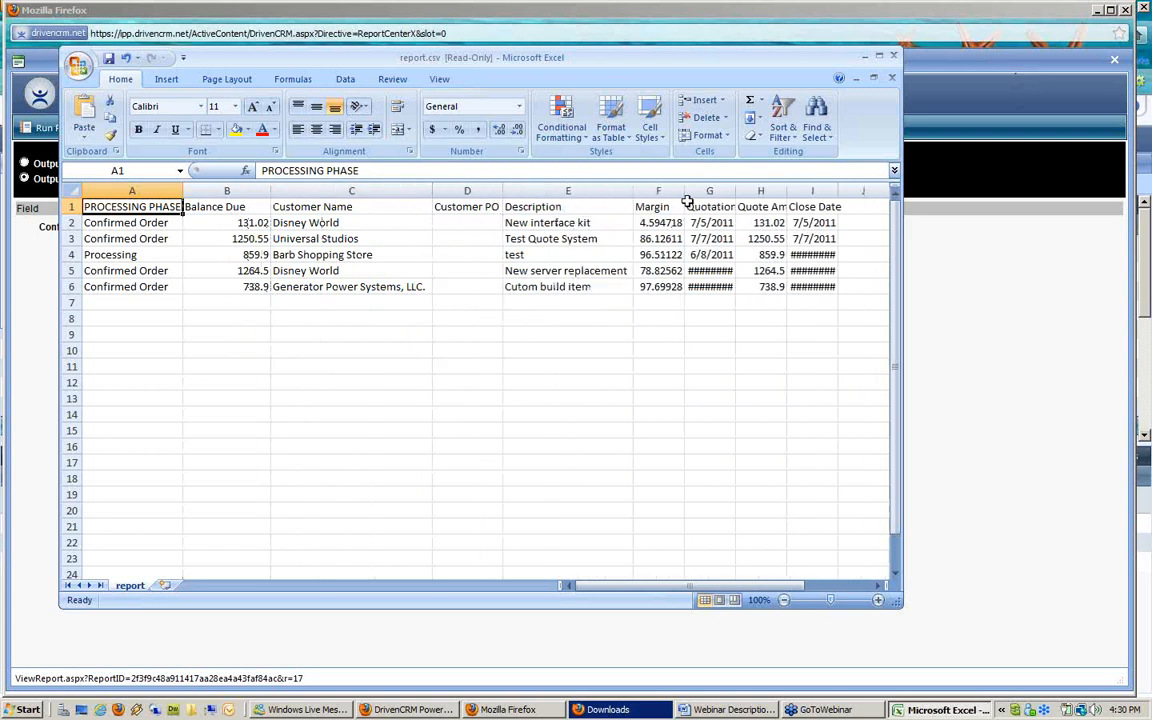
double_click(735, 192)
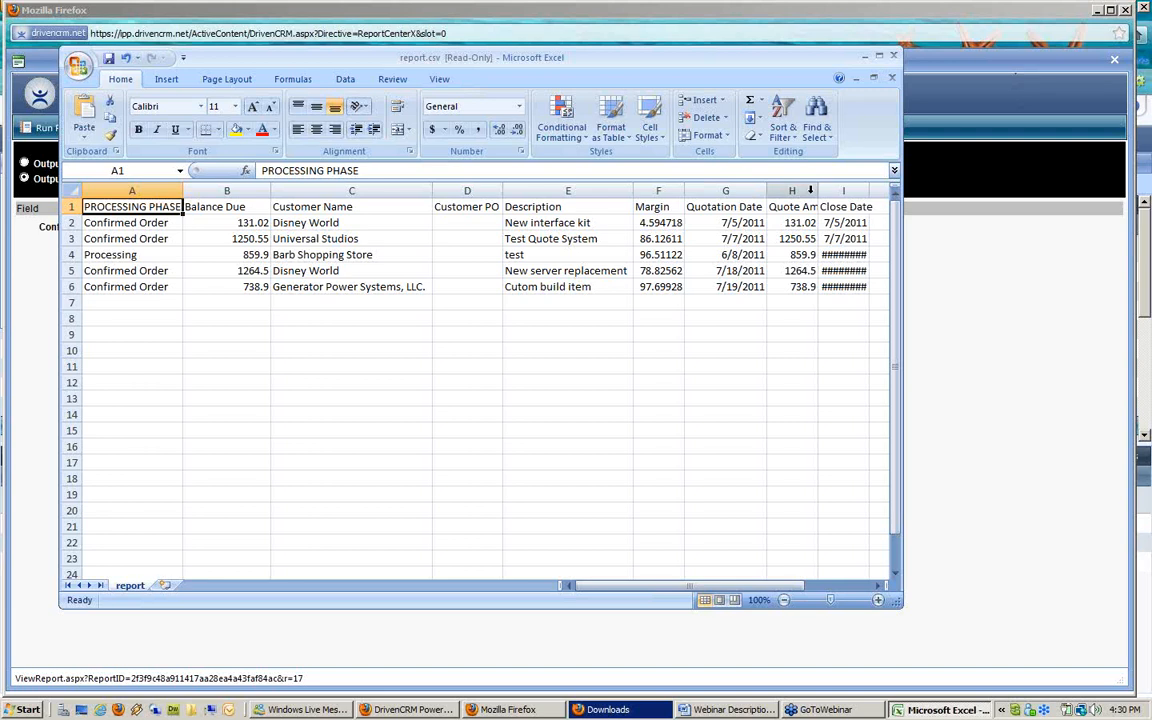
double_click(816, 190)
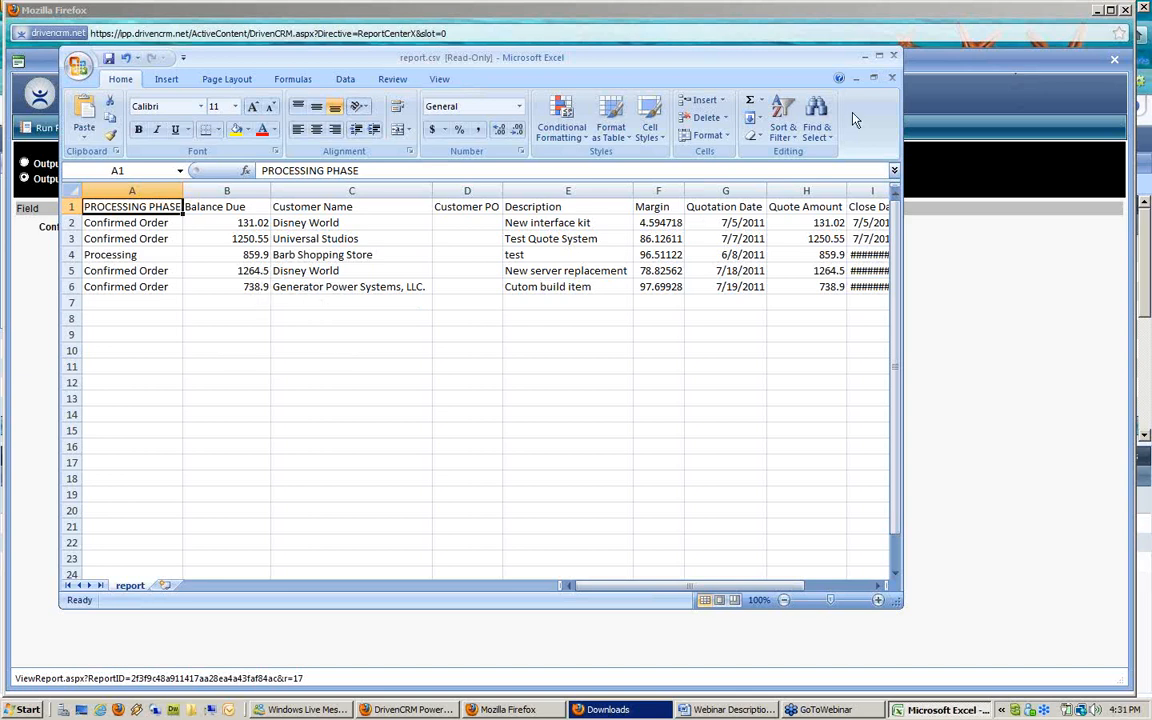
- Close report.csv without saving the changes and return to the Reporting Center's report list
left_click(896, 56)
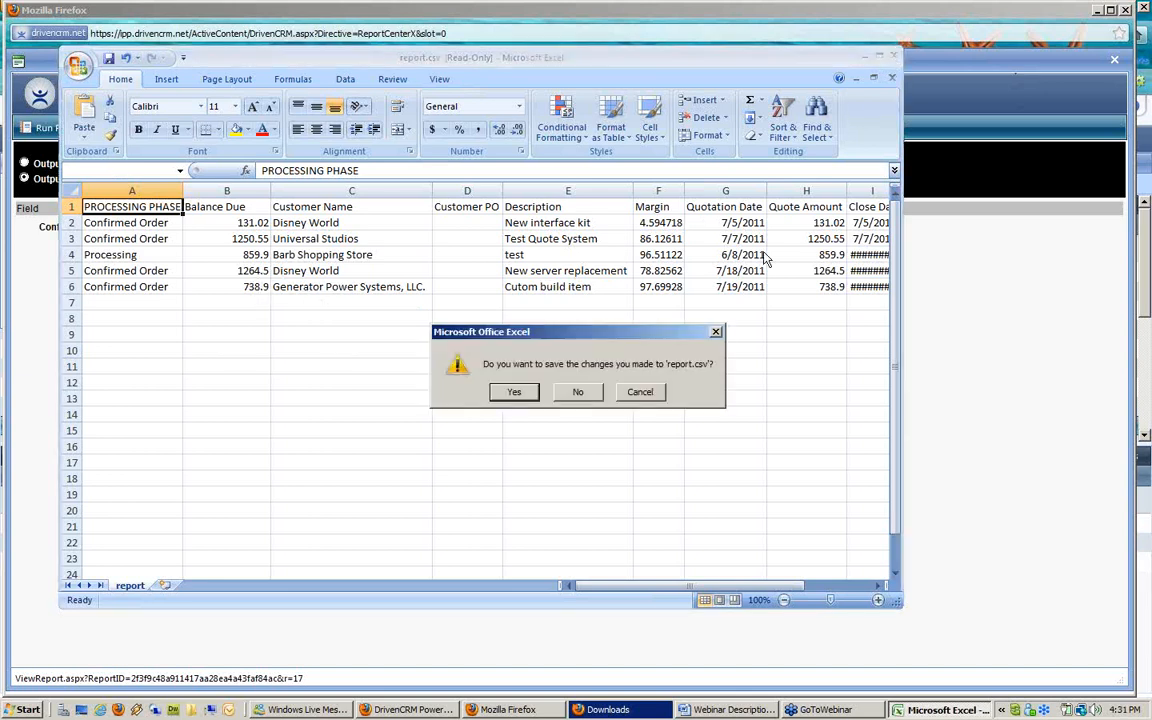
left_click(582, 394)
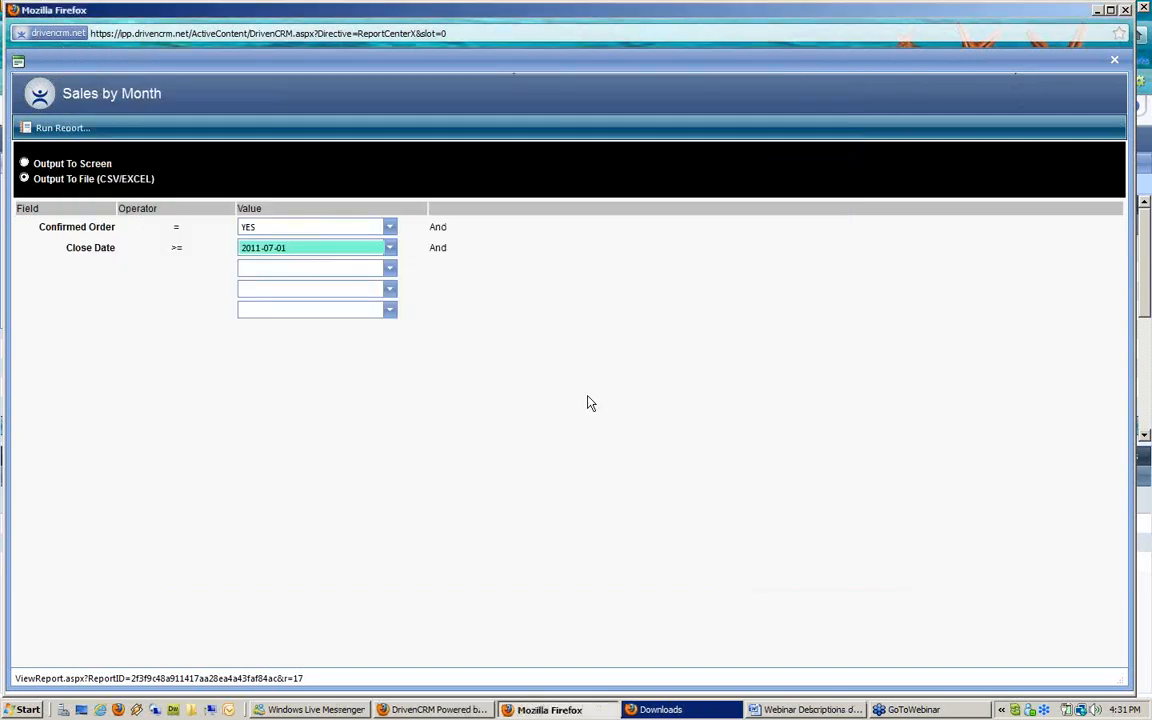
left_click(1117, 64)
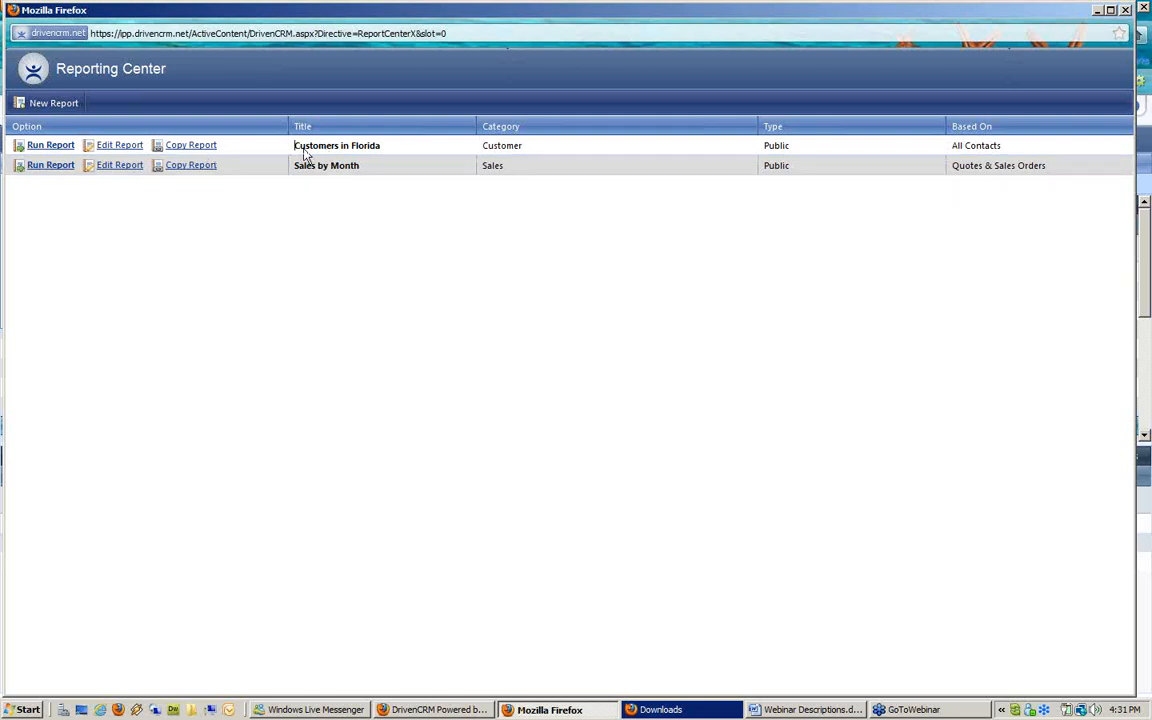
- Copy the Customers in Florida report and title the copy "Customers in Kansas"
left_click_drag(296, 150, 413, 155)
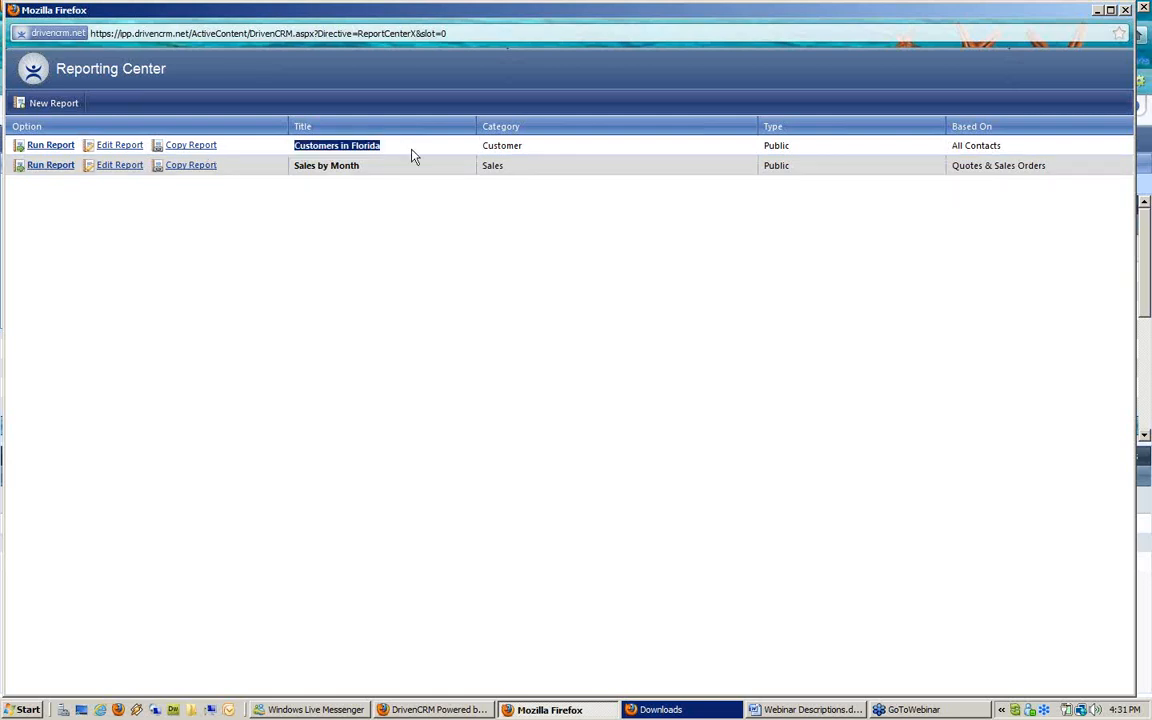
left_click(201, 146)
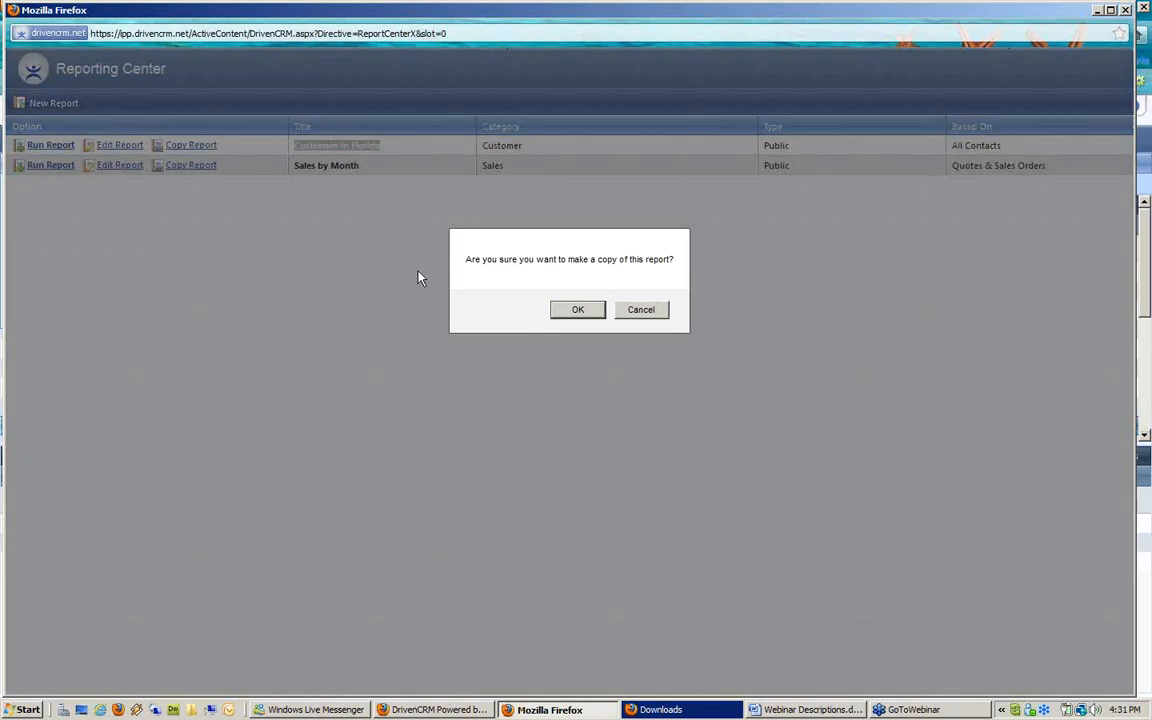
left_click(586, 314)
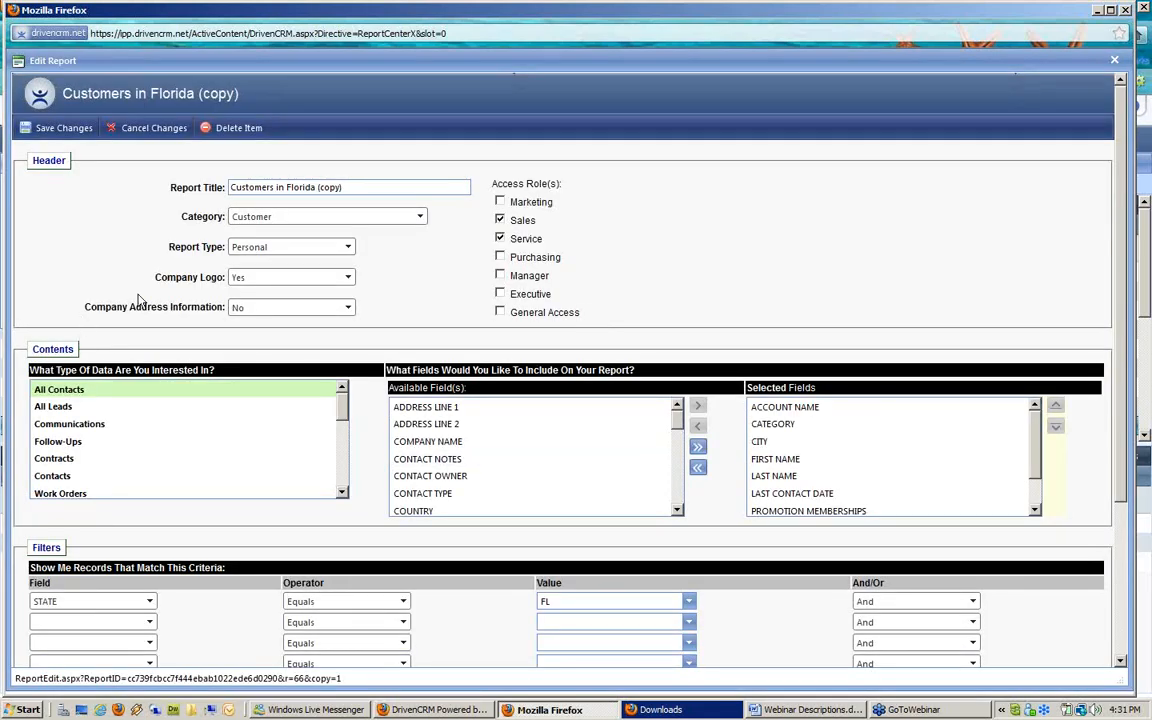
left_click_drag(287, 187, 489, 192)
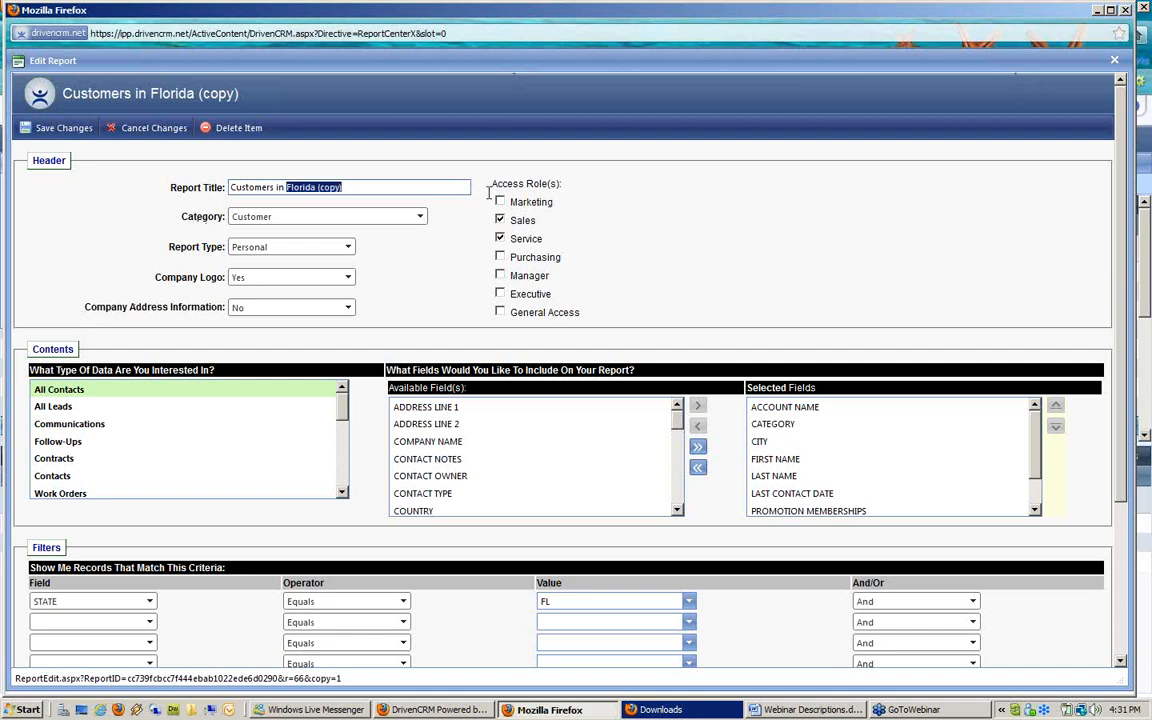
type("Kansas")
- Set the STATE filter value to "ks" and save the copied report
scroll(506, 537, "down", 4)
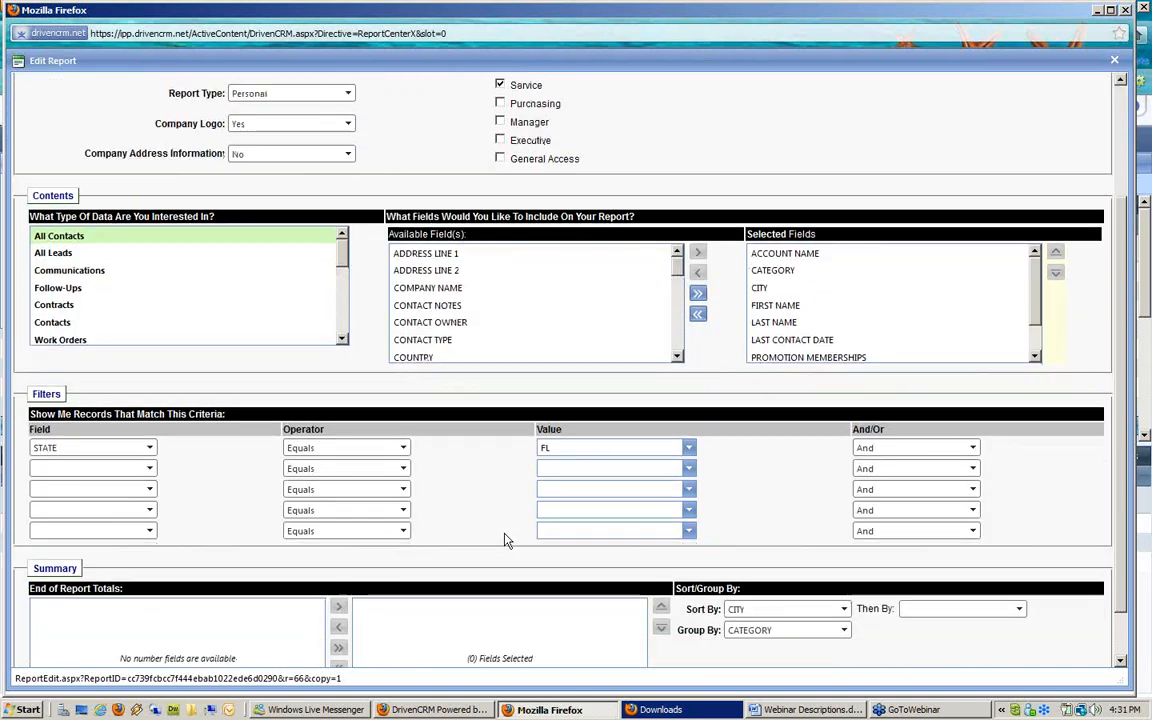
double_click(586, 388)
type("ks")
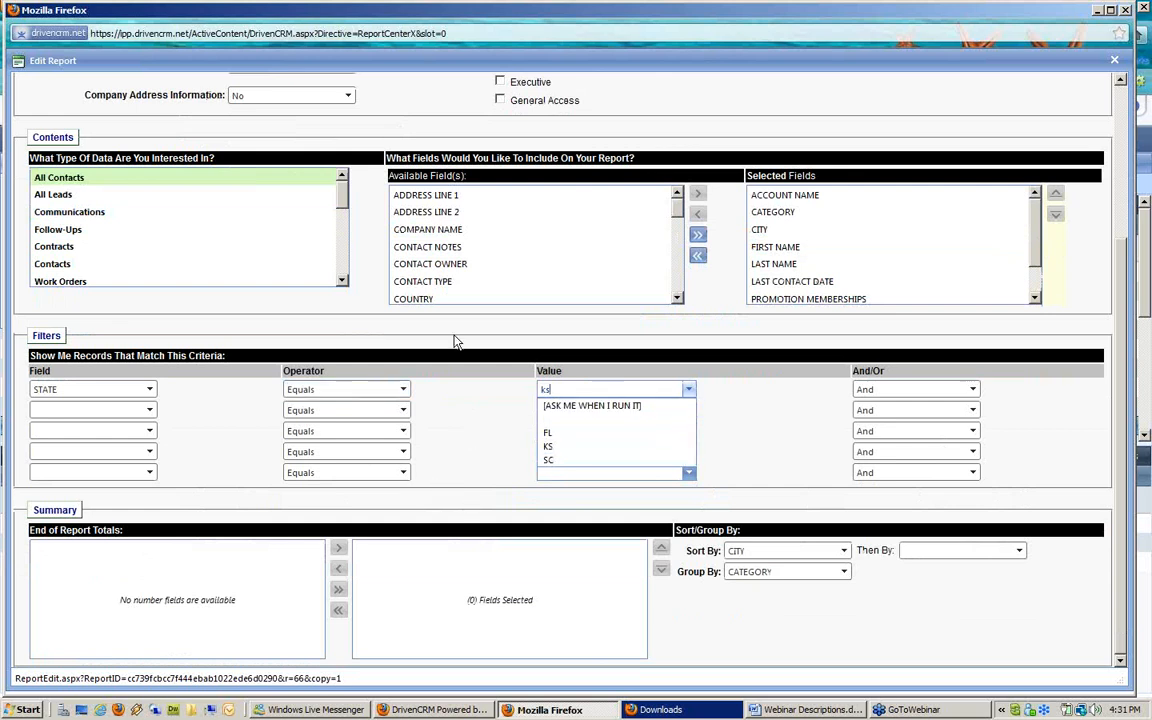
scroll(365, 293, "up", 4)
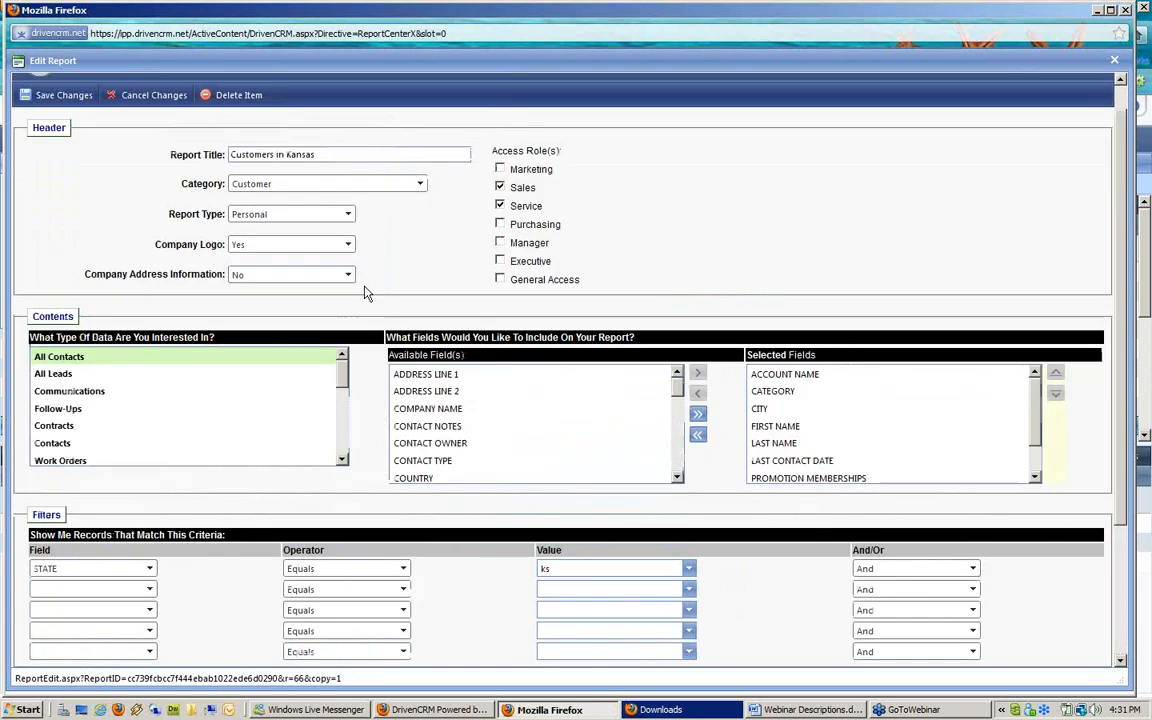
left_click(70, 97)
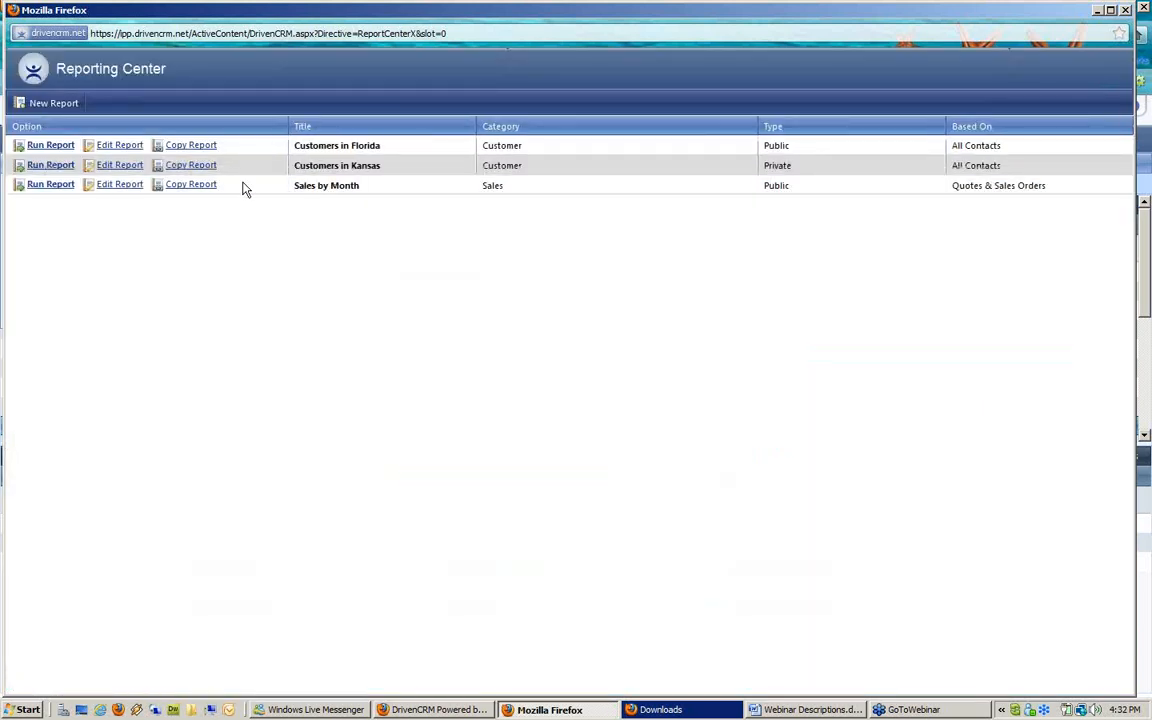
- Run the Customers in Kansas report to screen, review the listed contacts, and close the output
left_click(43, 167)
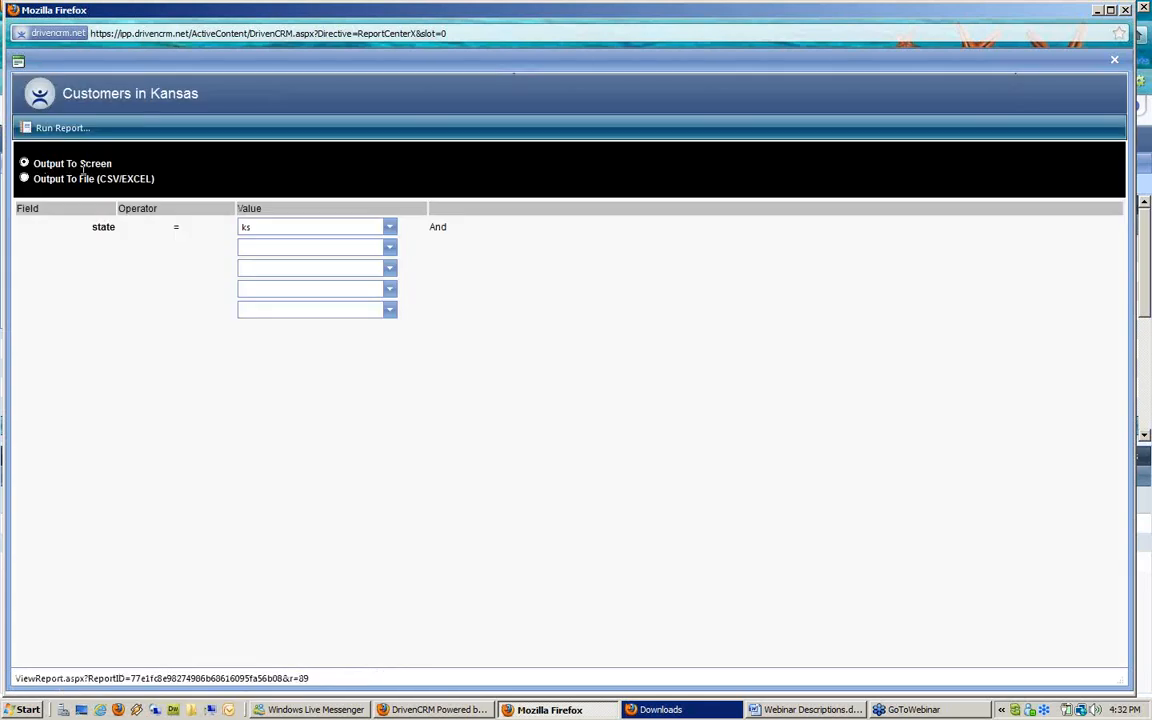
left_click(58, 125)
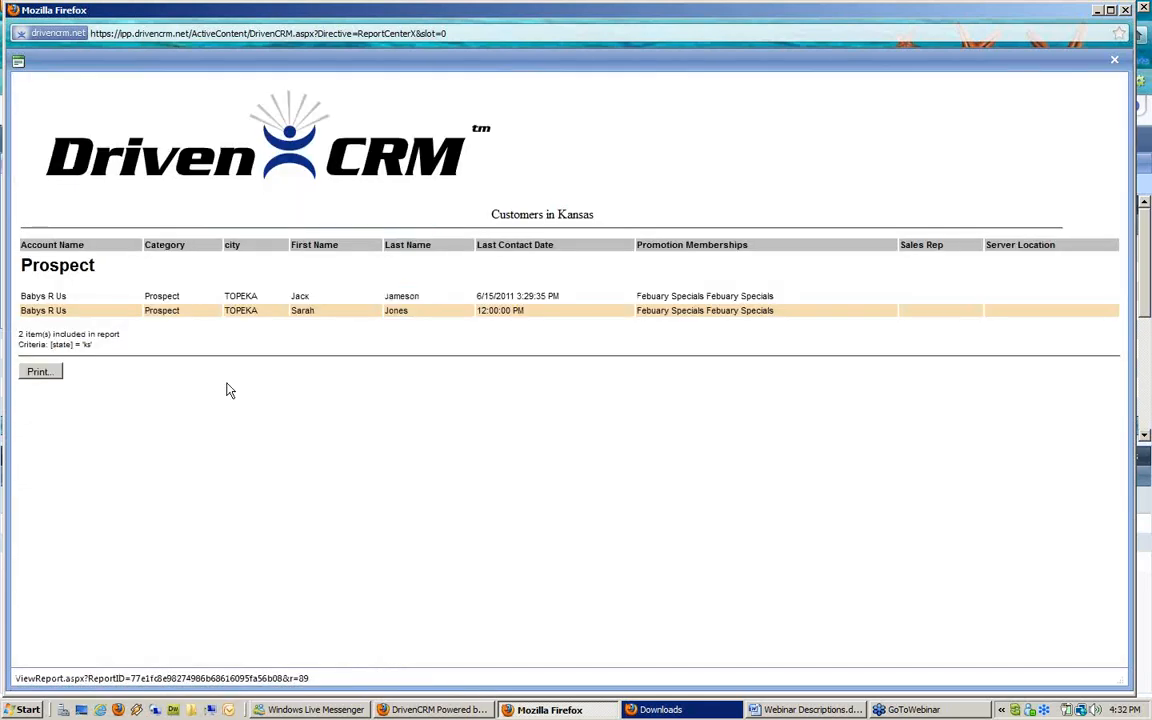
left_click_drag(310, 297, 176, 296)
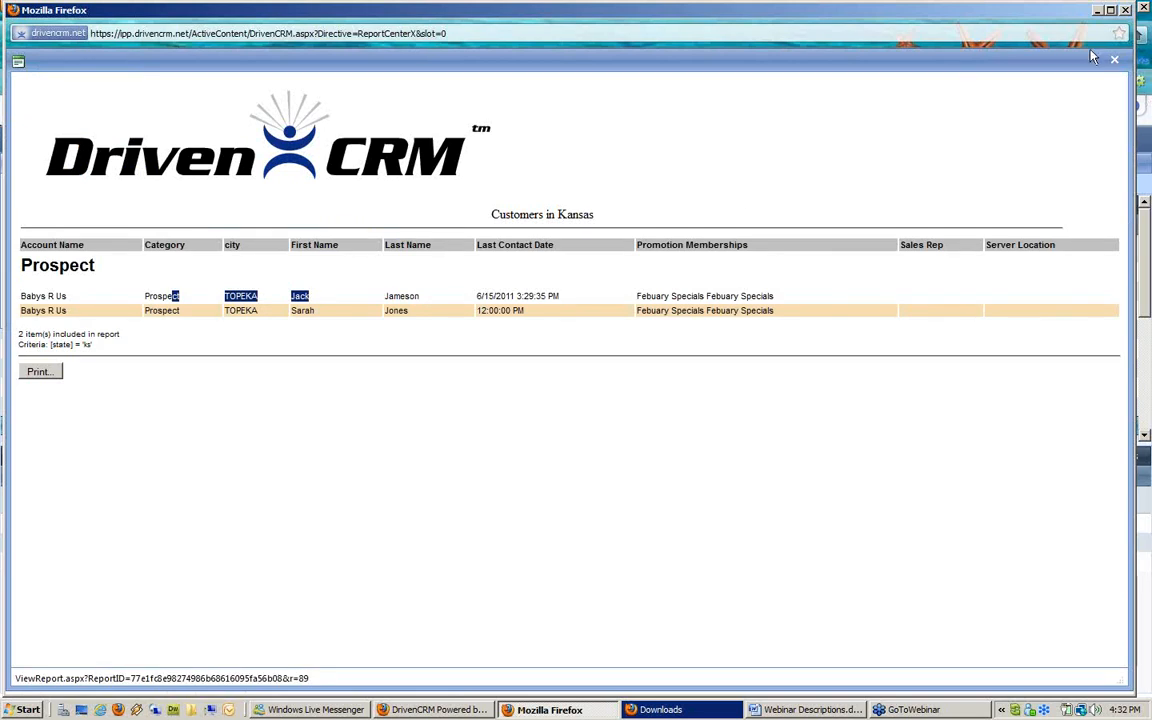
left_click(1116, 65)
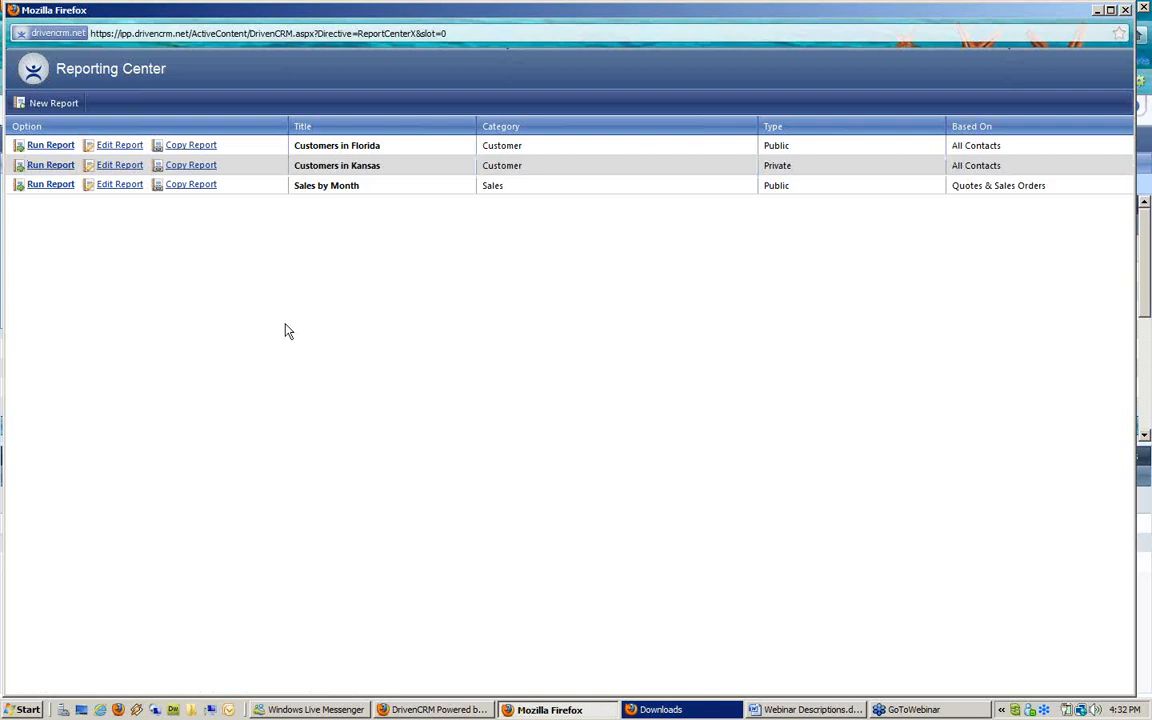
- Start a new report based on Communications data, dismissing the browser's Downloads window
left_click(58, 108)
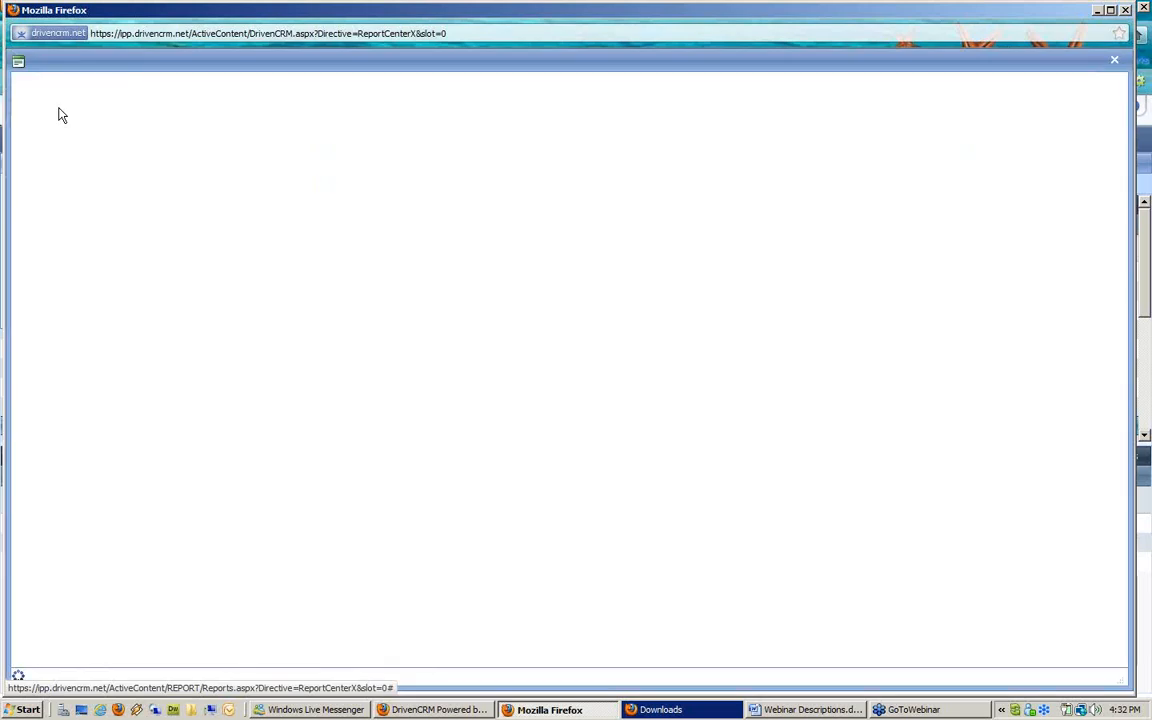
left_click(688, 712)
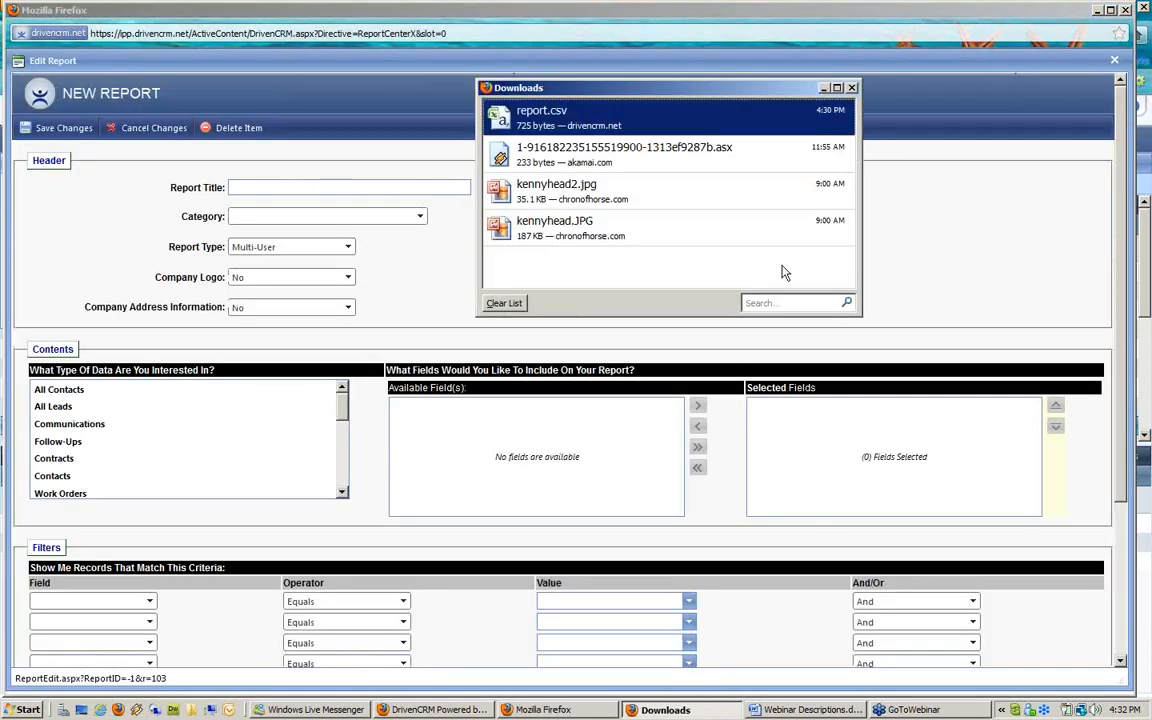
left_click(643, 350)
left_click(150, 424)
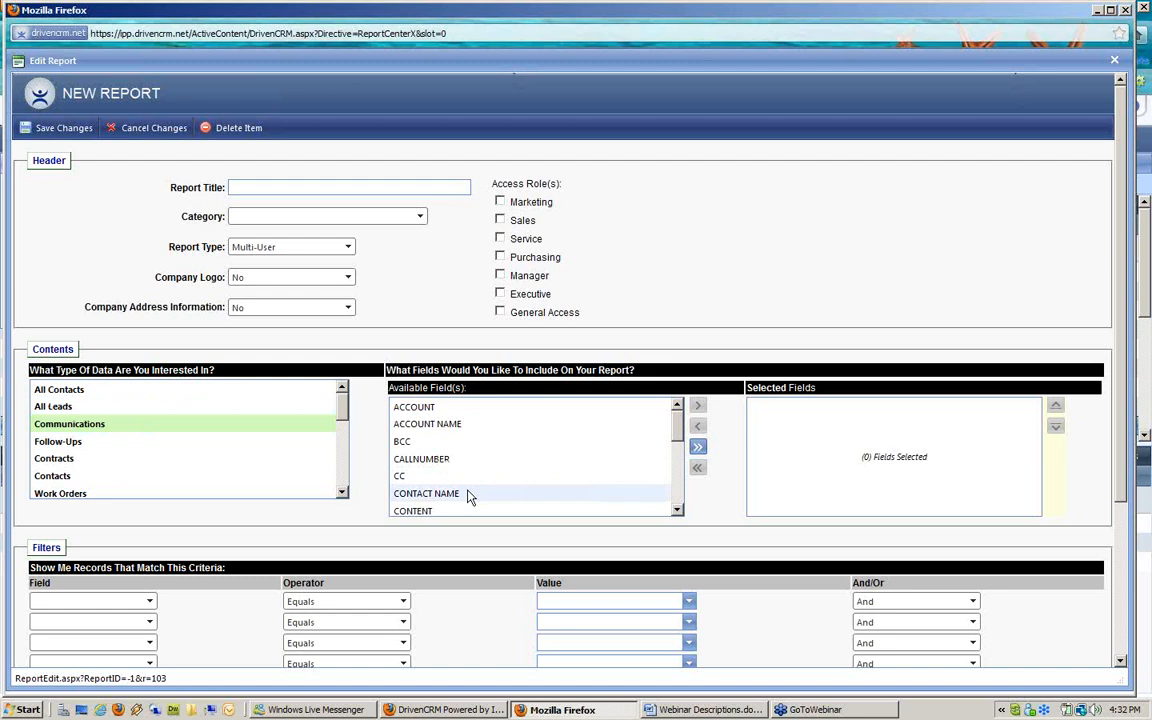
- Include the ACCOUNT NAME and CONTENT fields in the new report
left_click(455, 424)
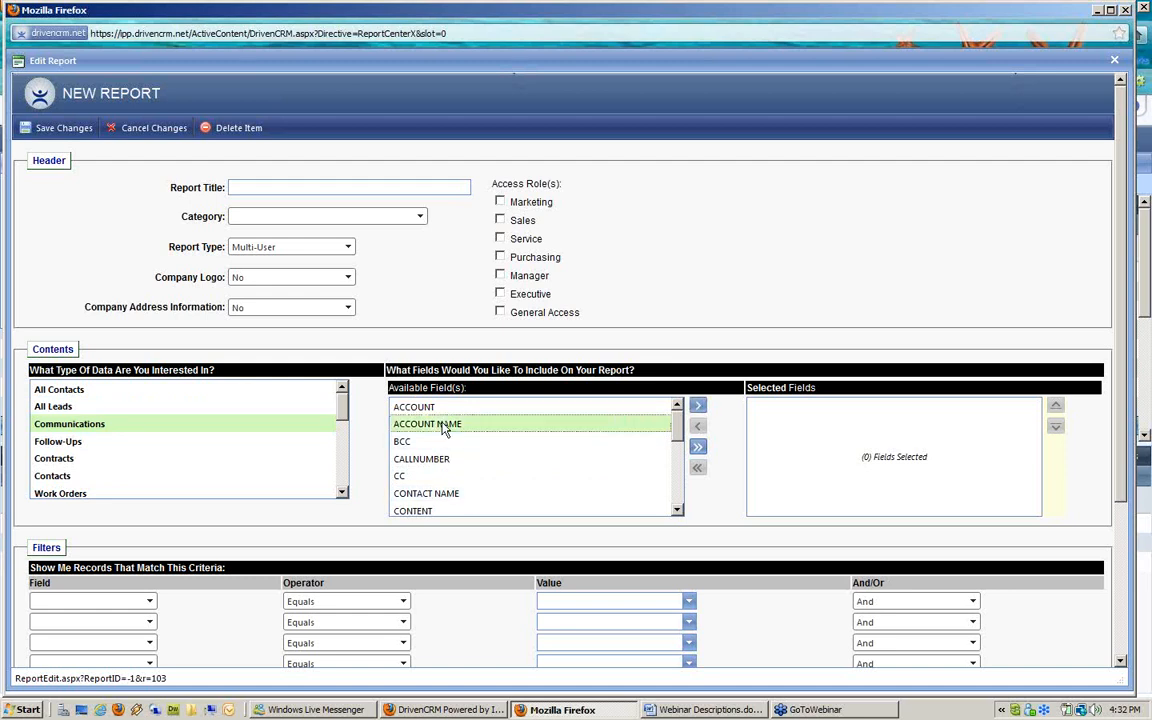
left_click(698, 405)
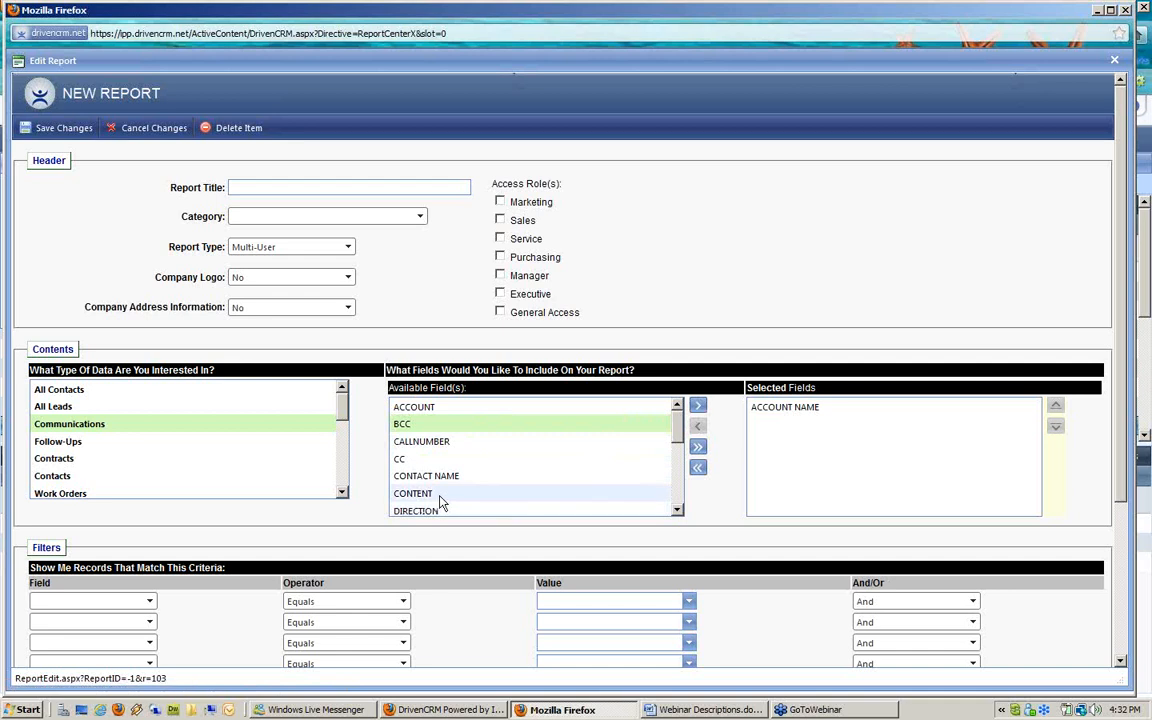
left_click(440, 497)
double_click(440, 500)
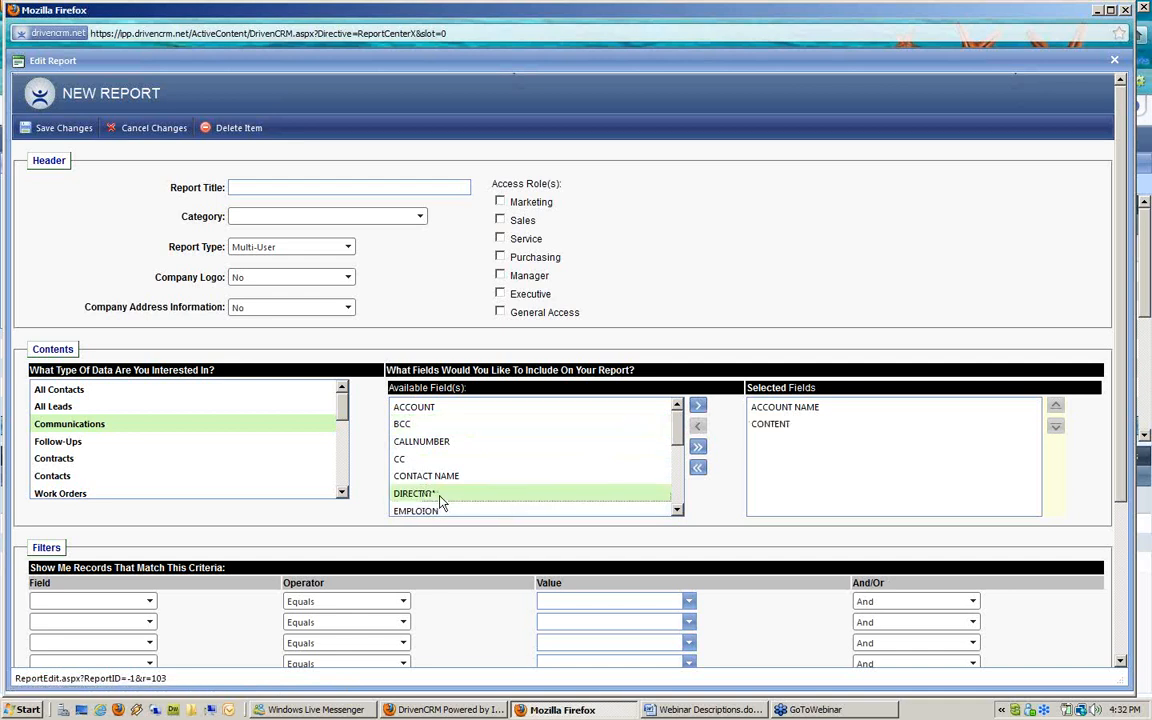
- Add the EMPLOYEE NAME, LENGTH, START DATE, SUBJECT and TYPE fields to the report's selected fields
scroll(450, 470, "down", 1)
left_click(453, 466)
double_click(453, 466)
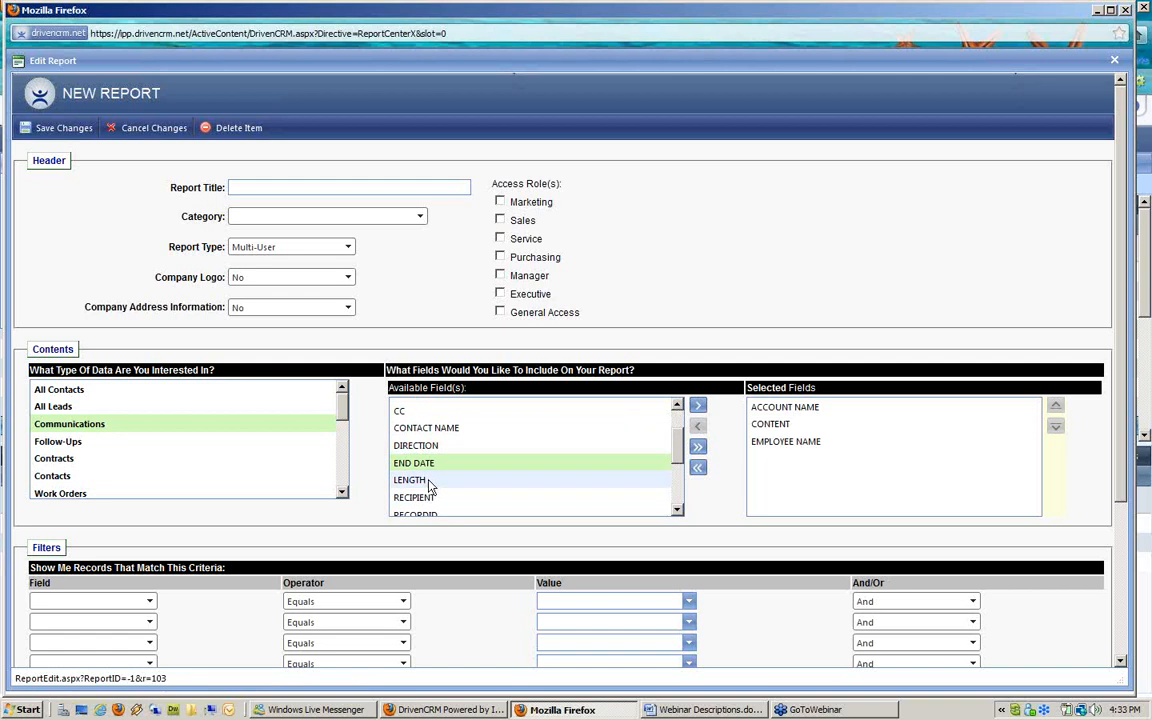
double_click(430, 482)
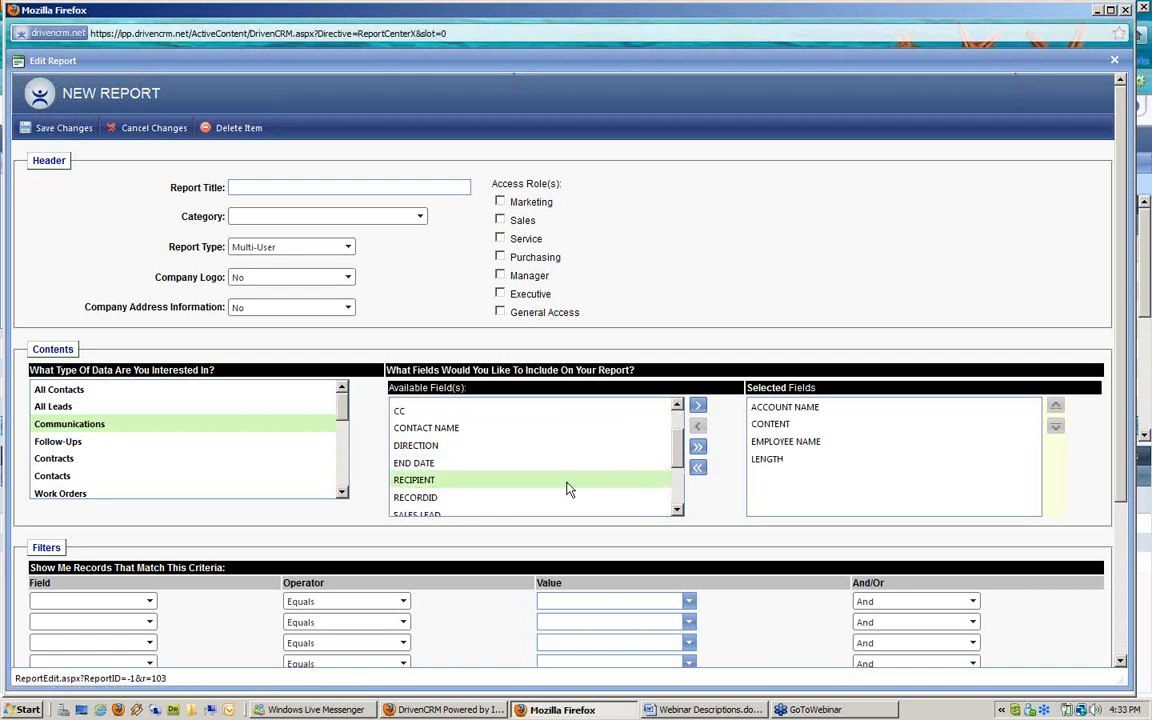
scroll(567, 489, "down", 2)
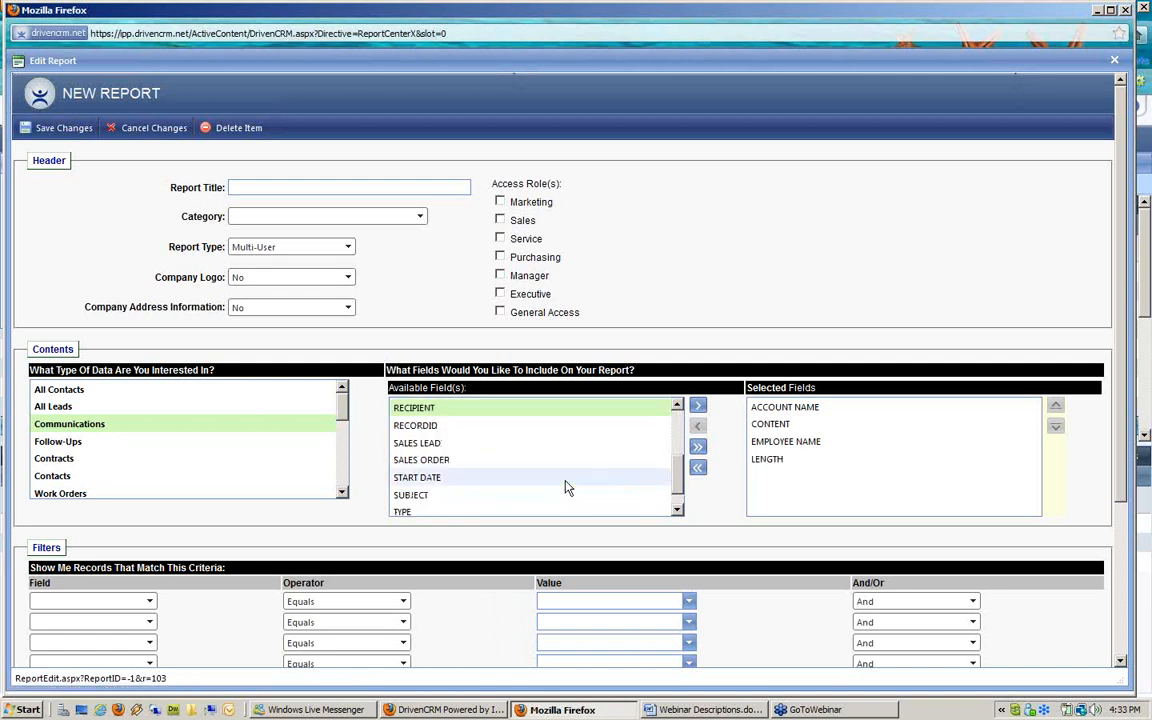
double_click(445, 479)
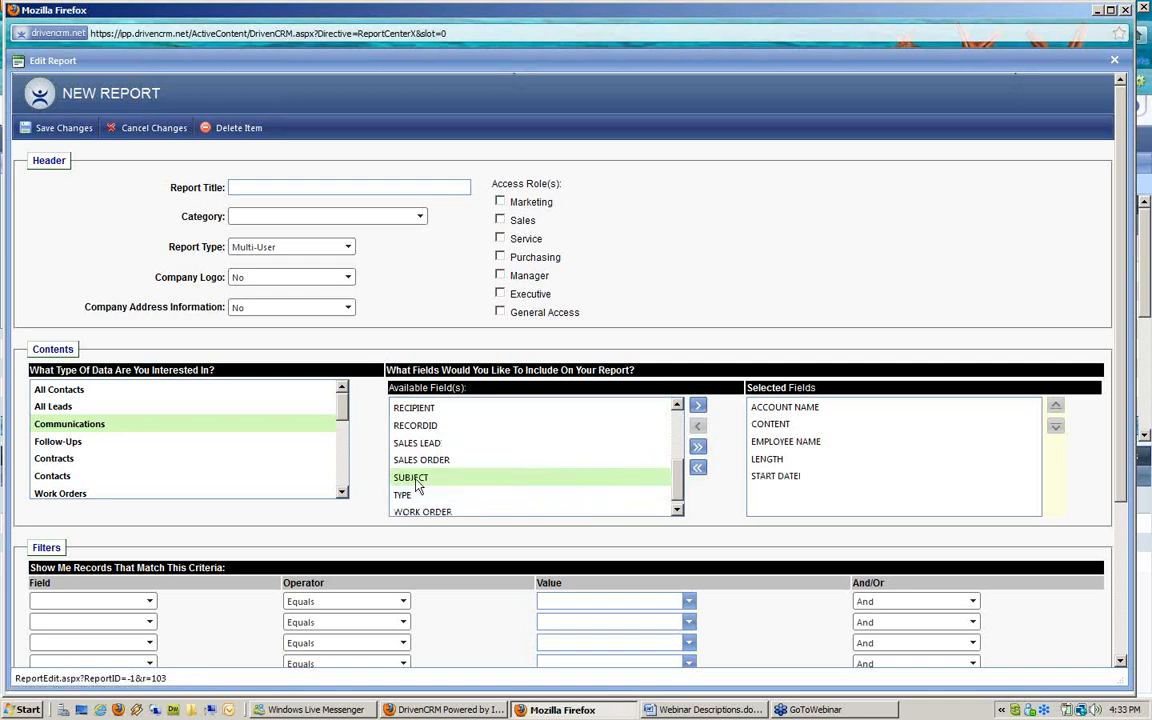
double_click(418, 484)
double_click(423, 500)
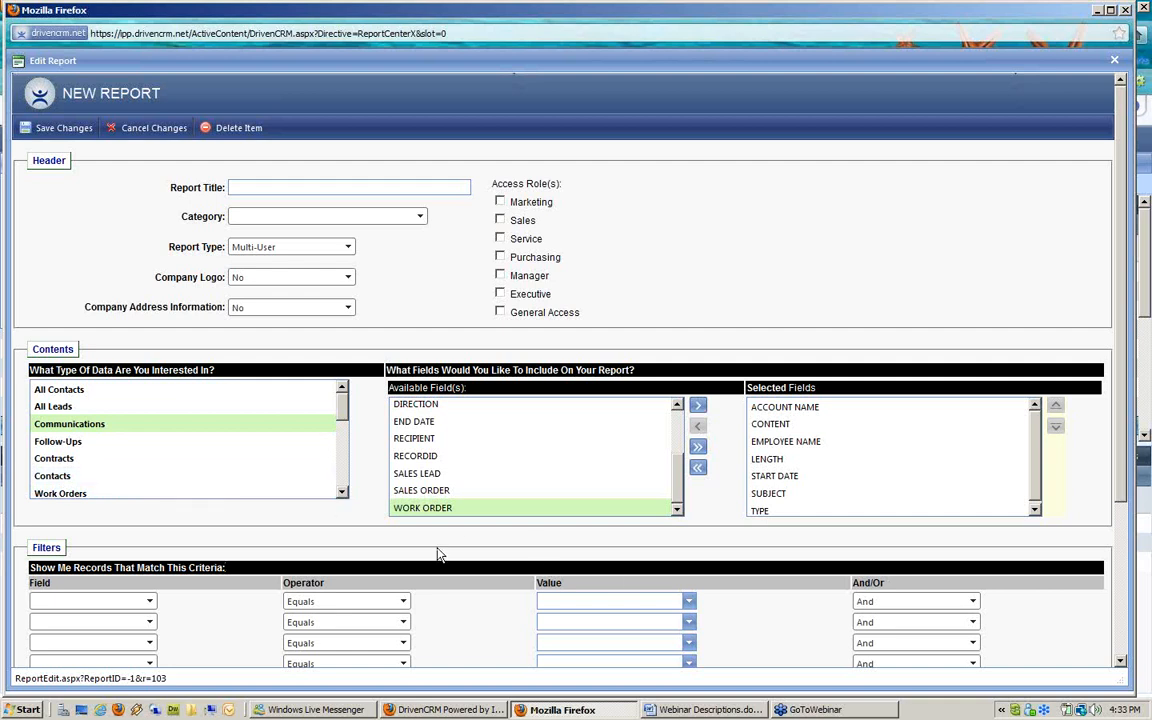
- Include the LENGTH field in the new report's end-of-report totals
scroll(437, 555, "down", 4)
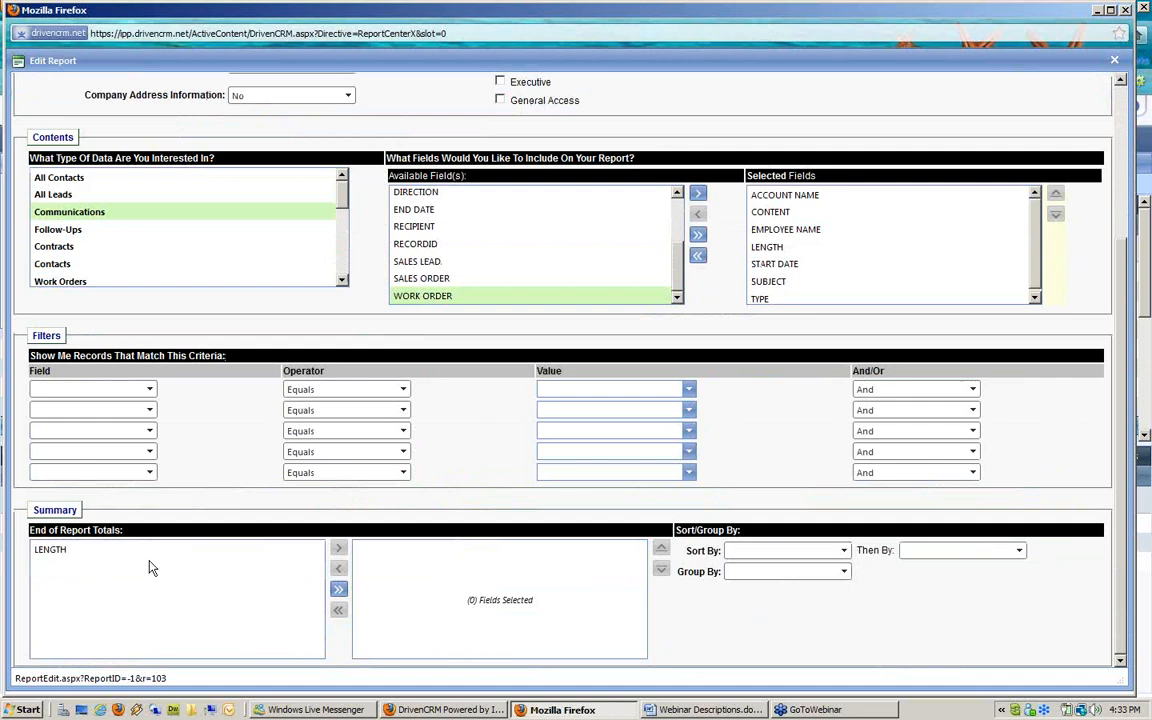
left_click(80, 549)
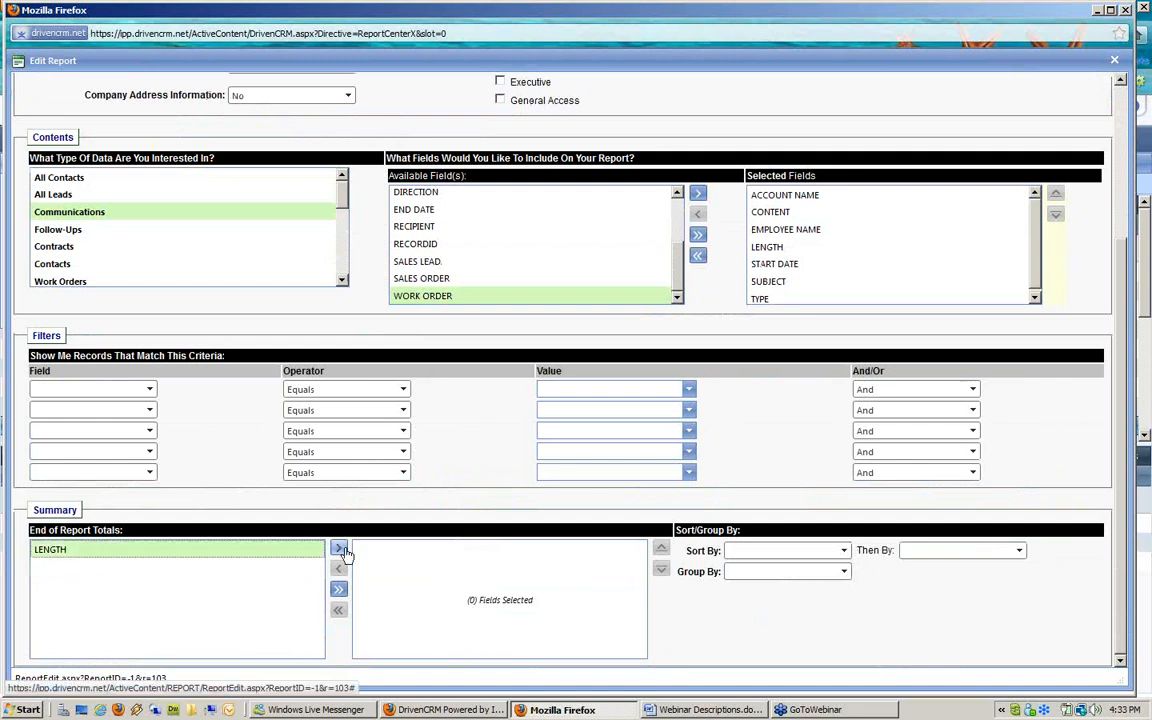
left_click(339, 550)
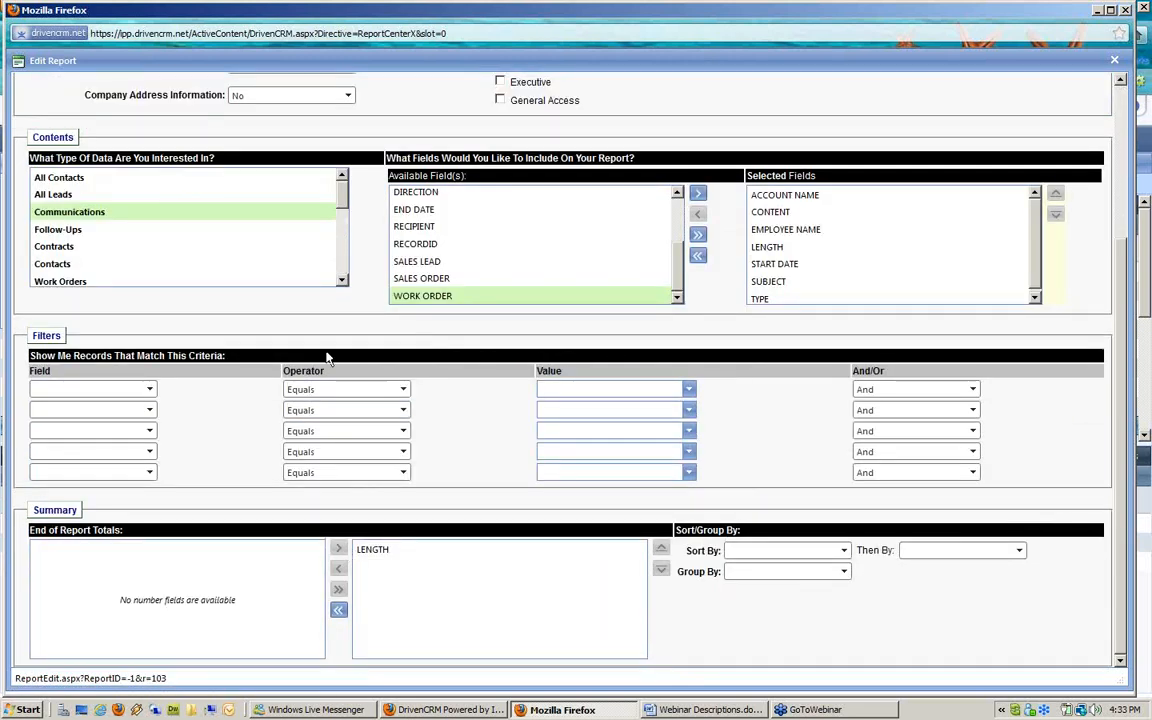
- Title the report "Communications Report", set its category to Customer, grant access to the Executive role, and save it
scroll(330, 210, "up", 4)
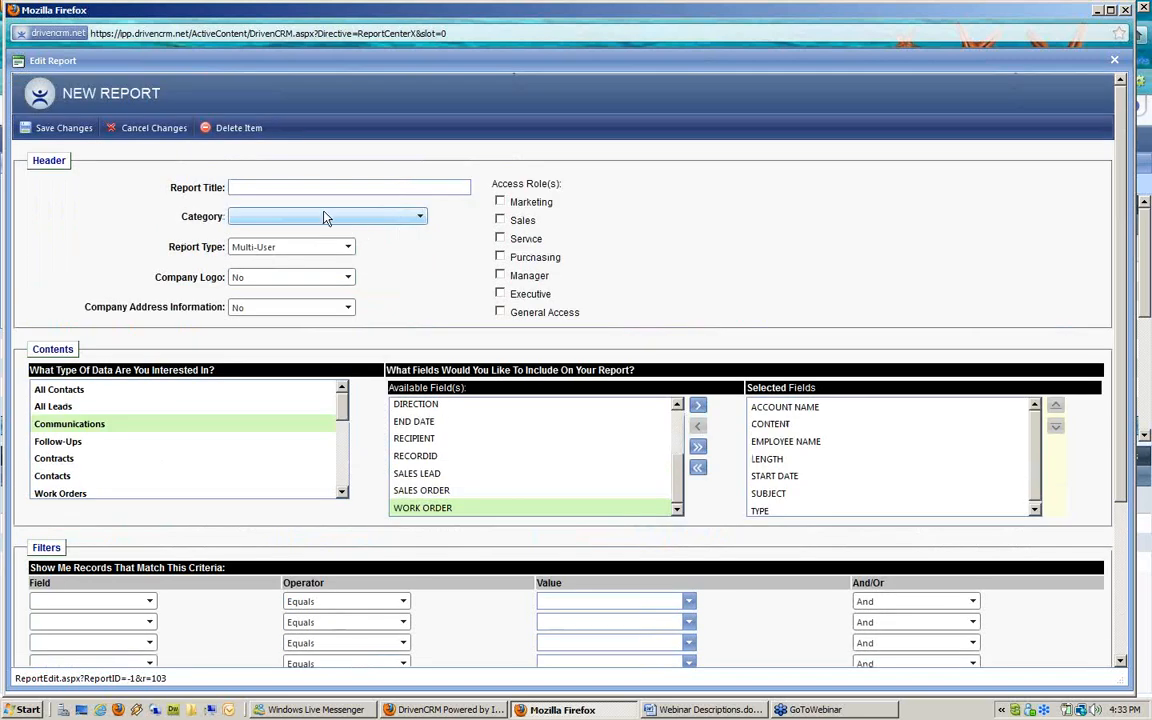
left_click(301, 186)
type("Communicatio")
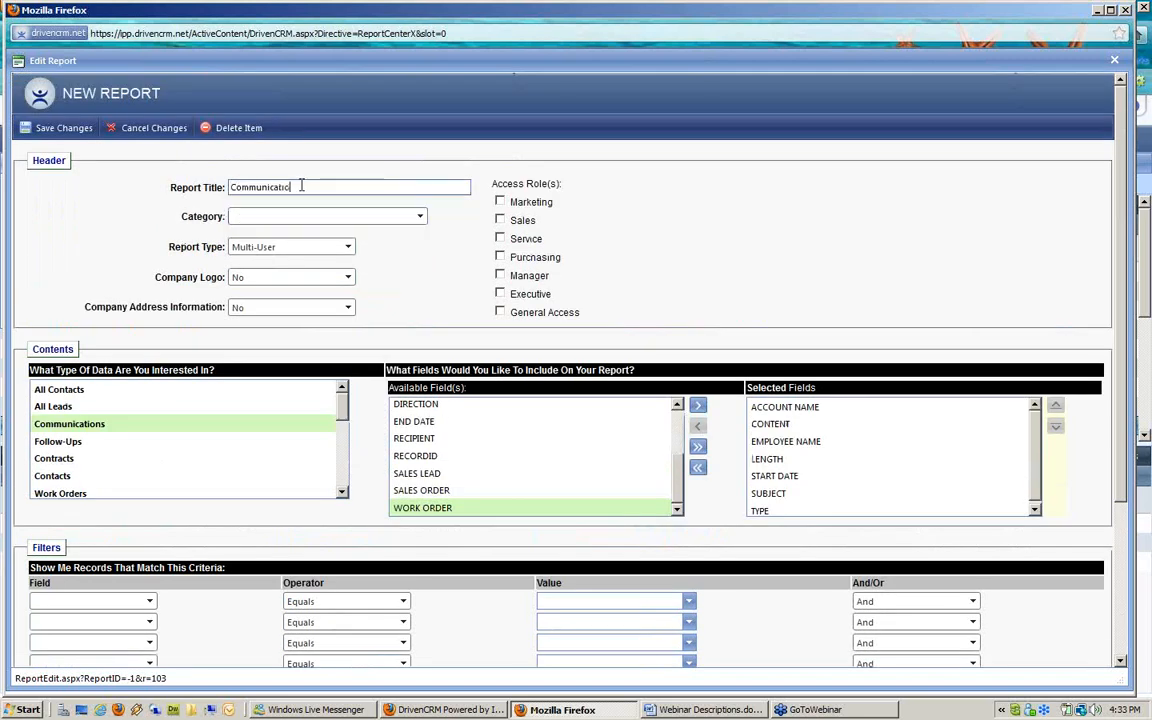
type("ns Report")
left_click(303, 217)
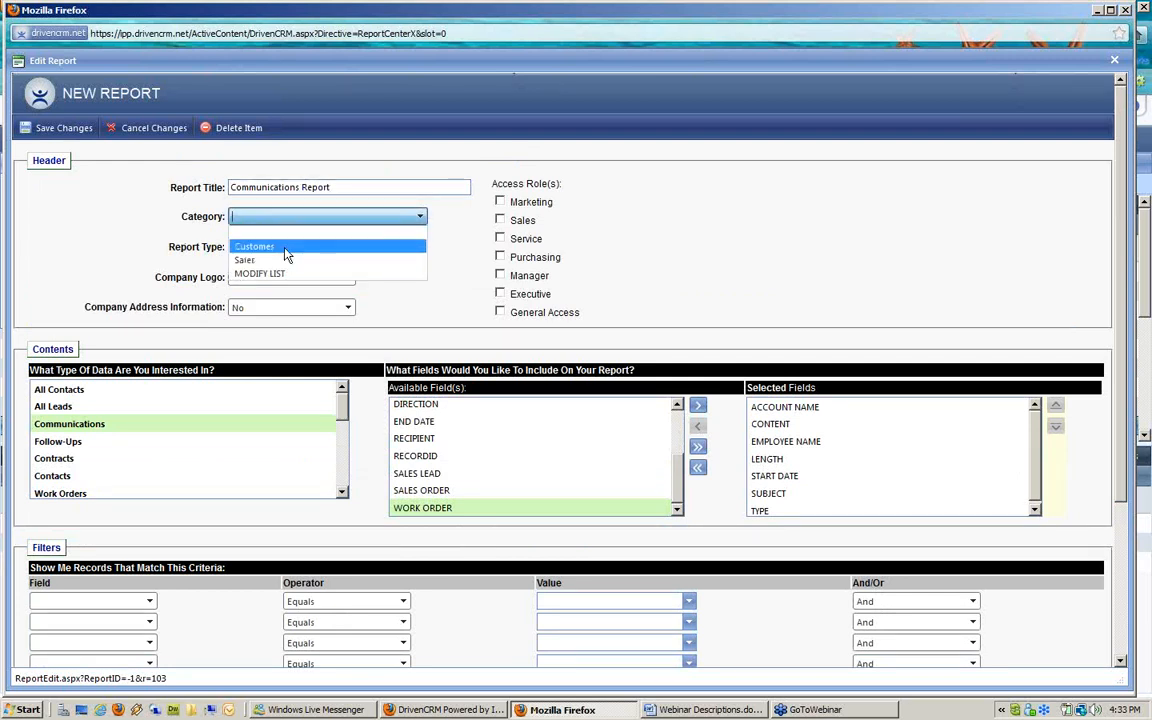
left_click(285, 246)
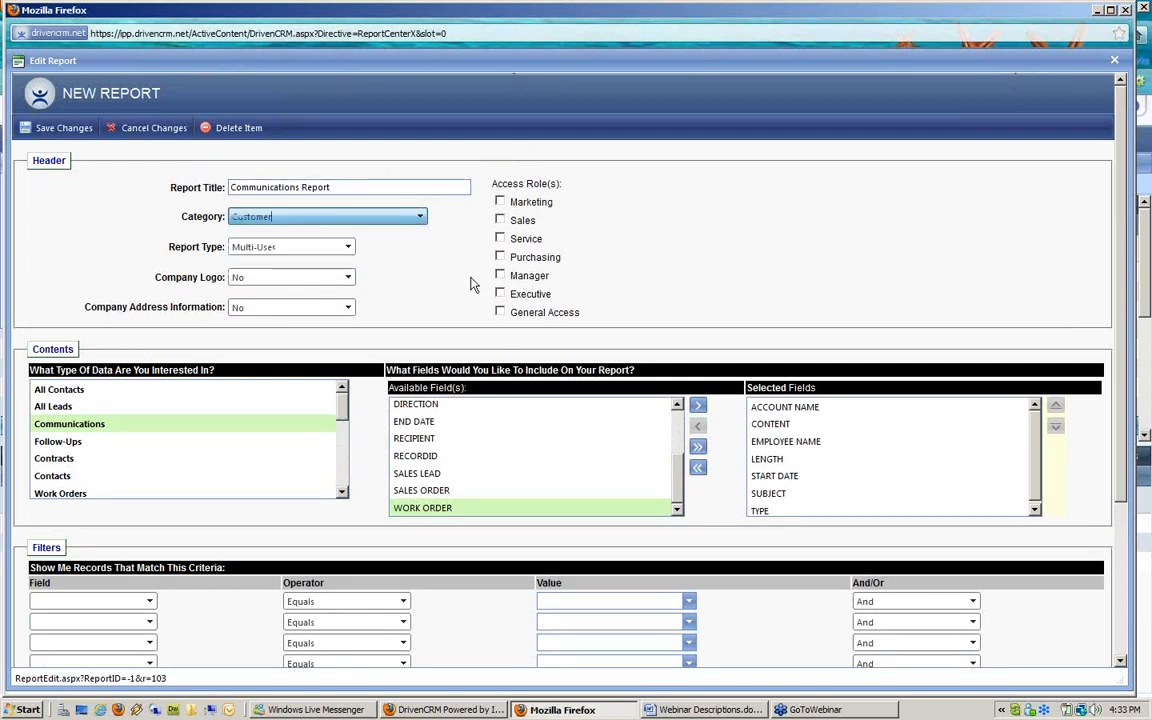
left_click(500, 293)
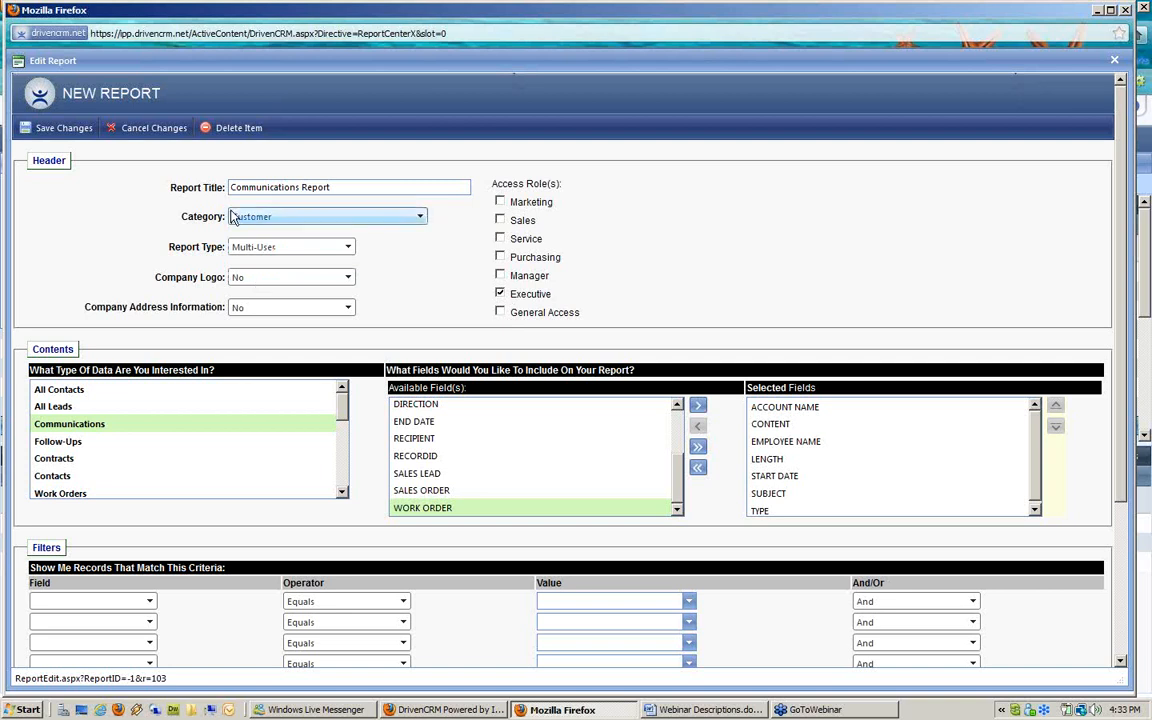
left_click(62, 128)
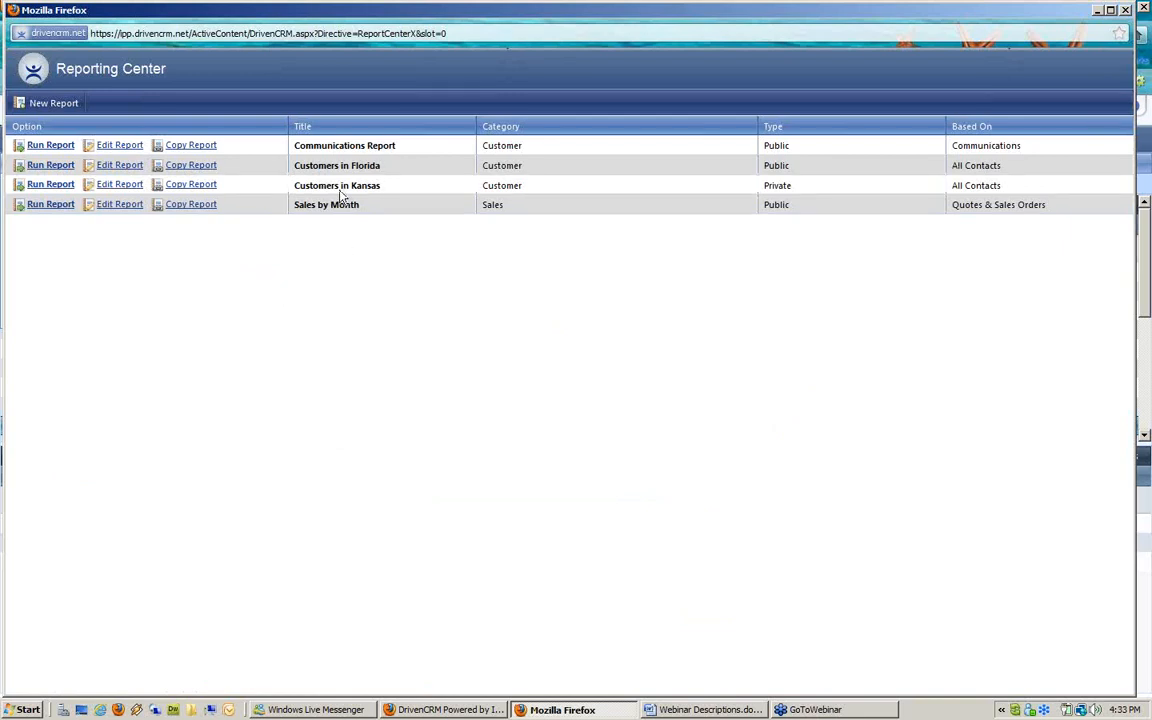
- Run the Communications Report to screen, review its item count, length totals and service entries, and close the output
left_click(50, 145)
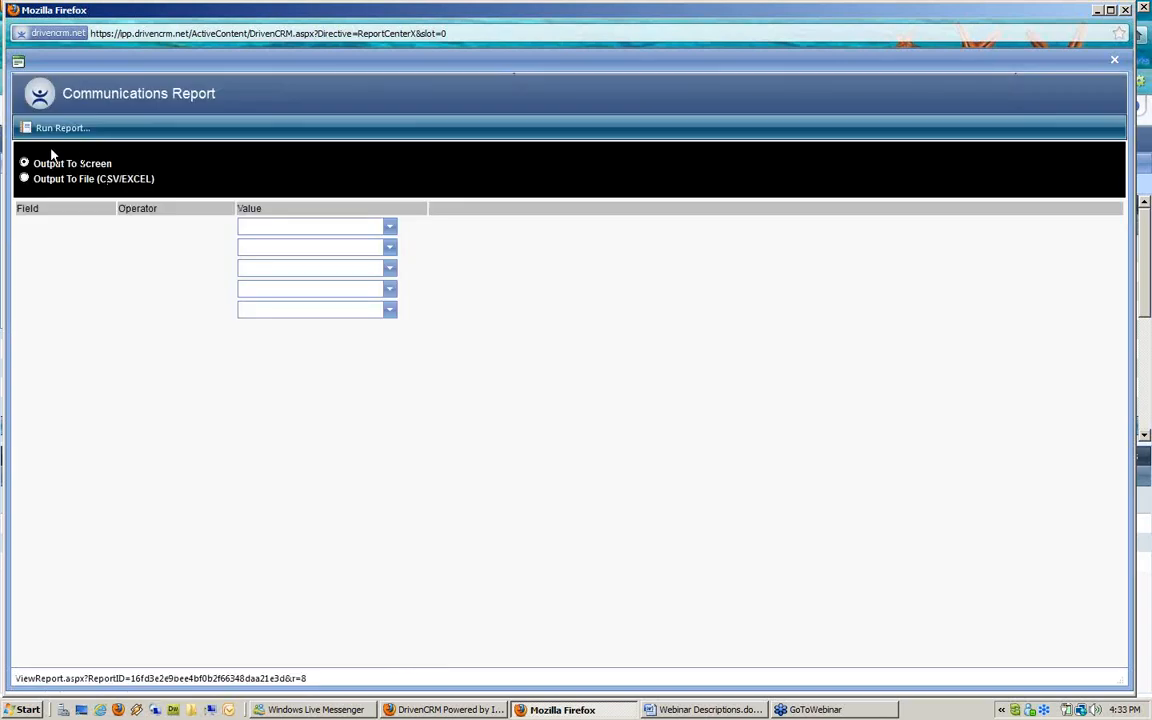
left_click(48, 126)
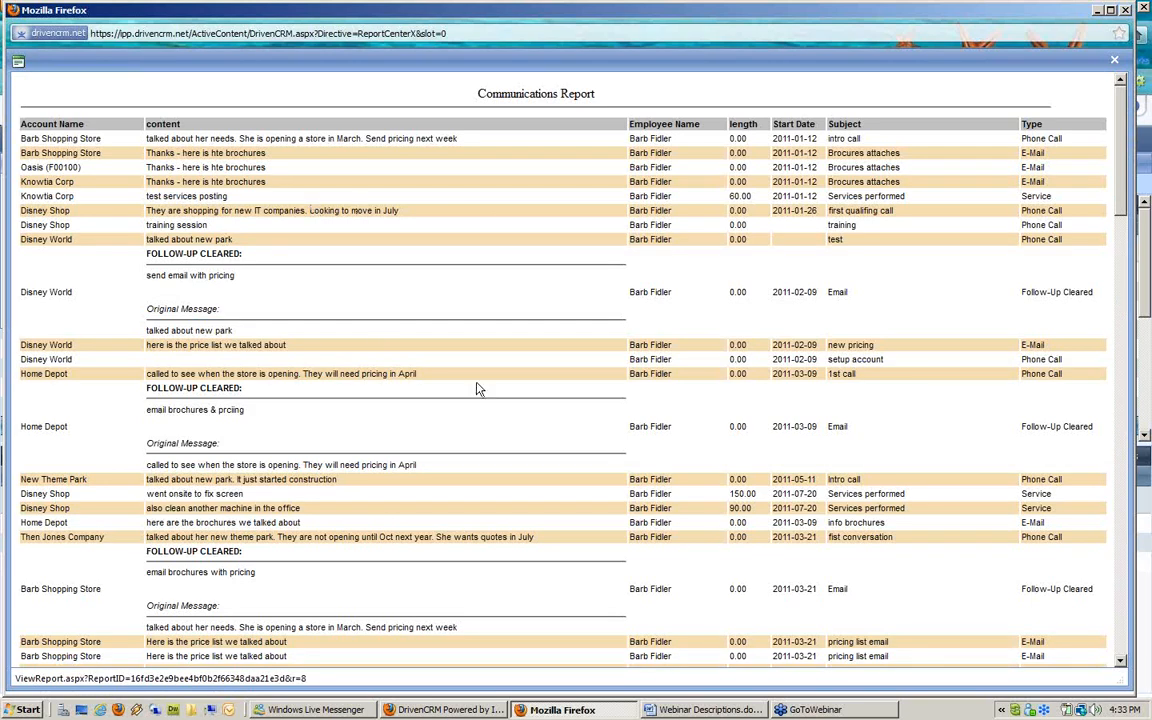
left_click_drag(1122, 209, 1123, 668)
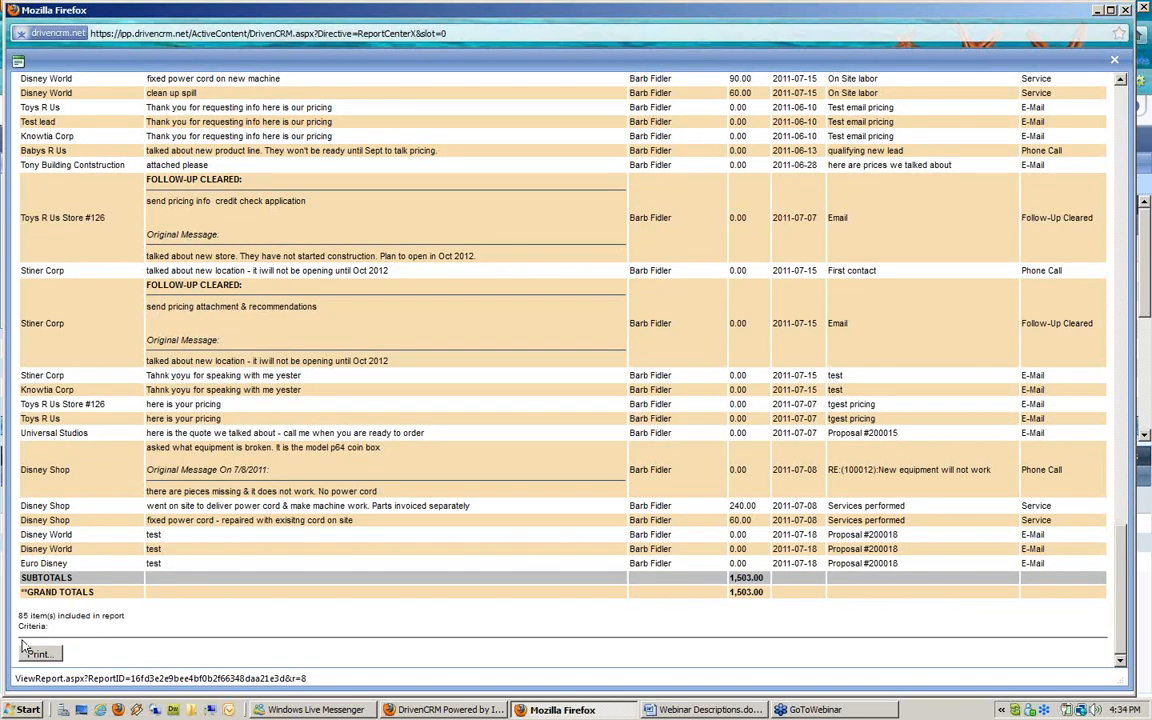
left_click_drag(104, 616, 5, 617)
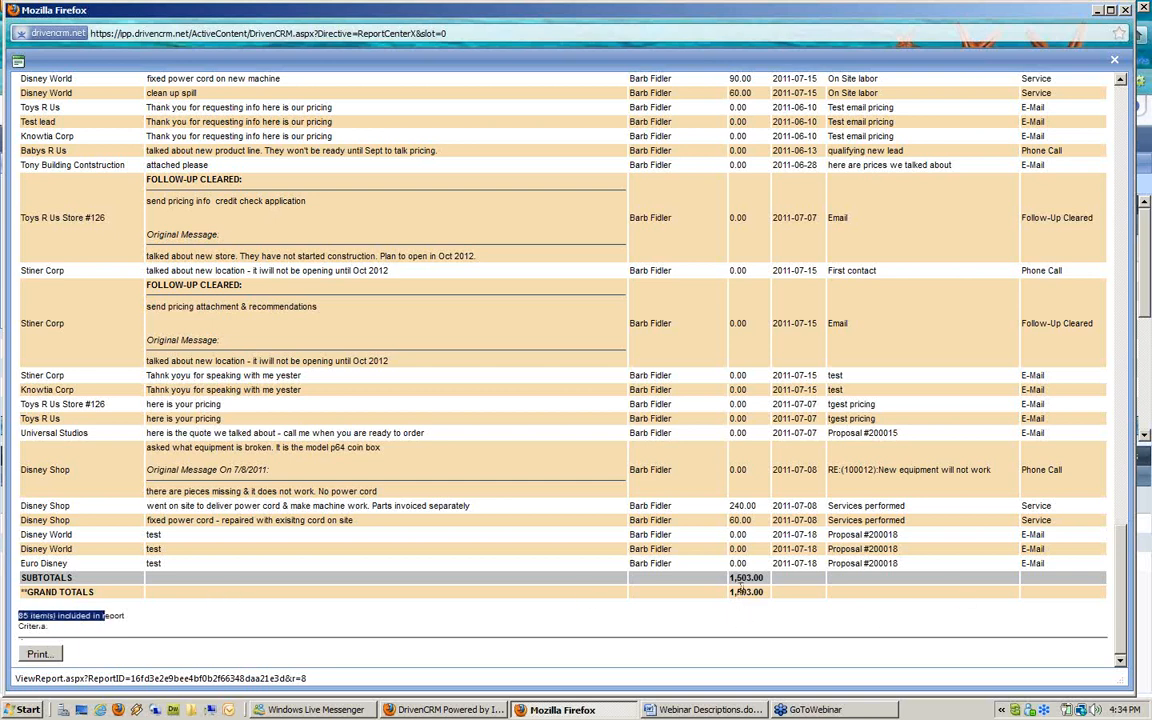
left_click(393, 507)
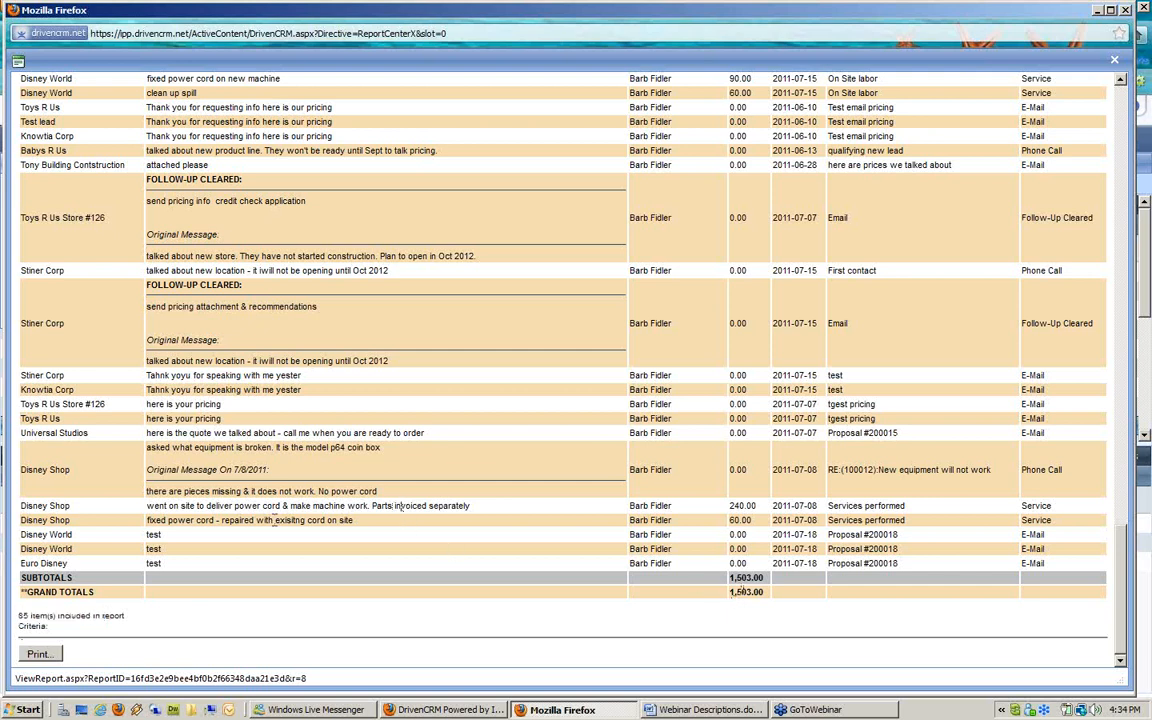
left_click_drag(620, 458, 100, 517)
left_click(99, 511)
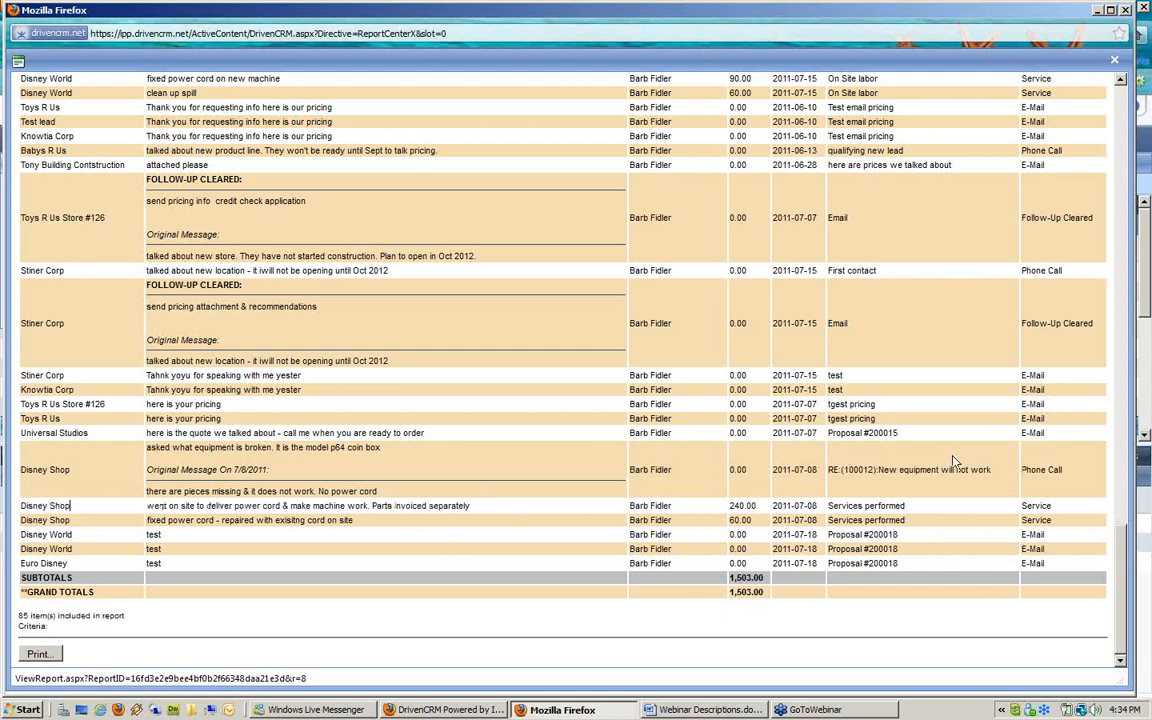
double_click(1030, 506)
scroll(755, 519, "up", 10)
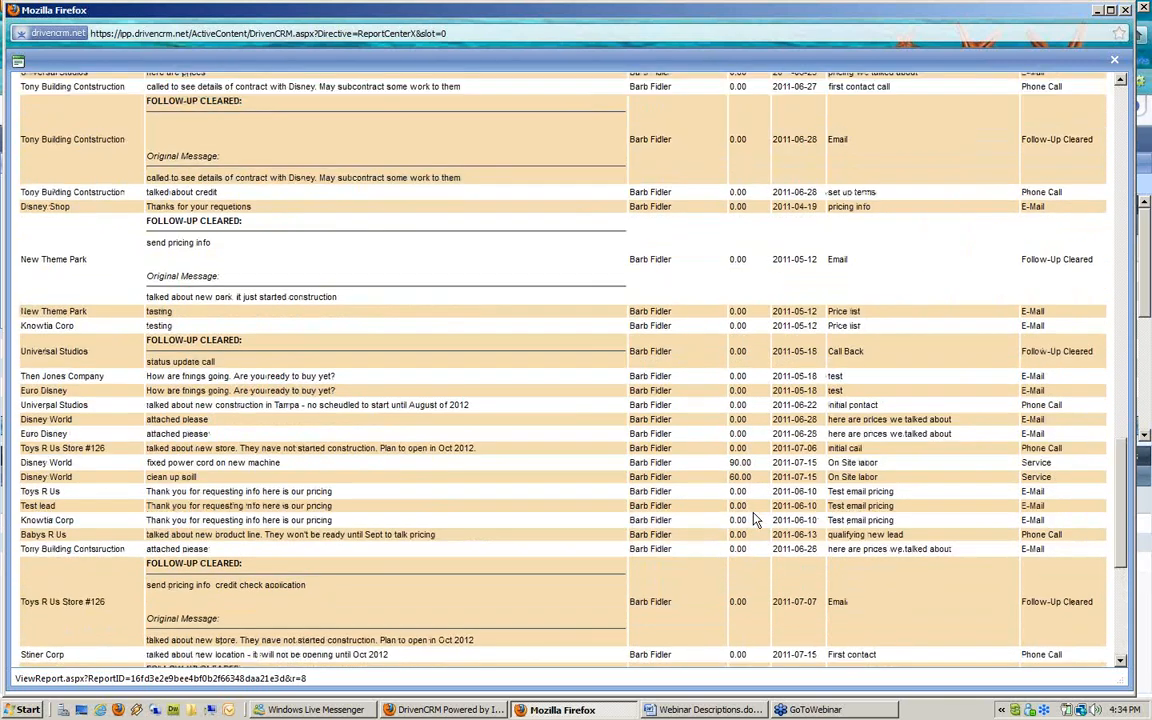
scroll(755, 519, "up", 6)
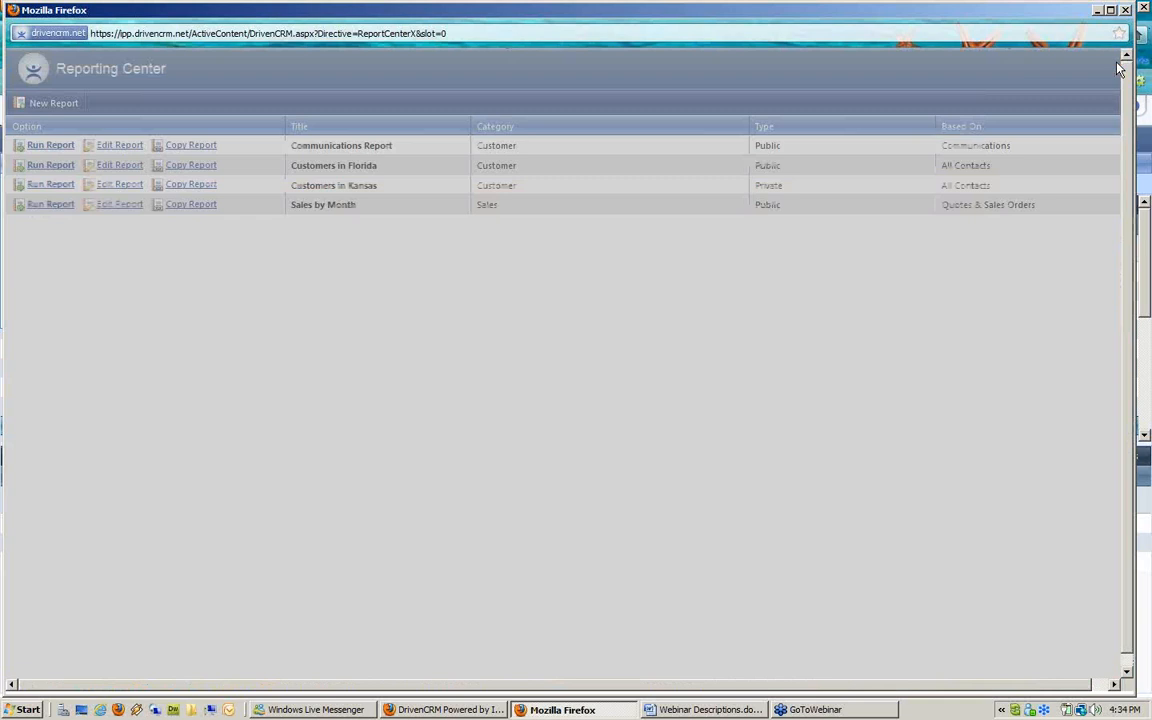
left_click(1114, 60)
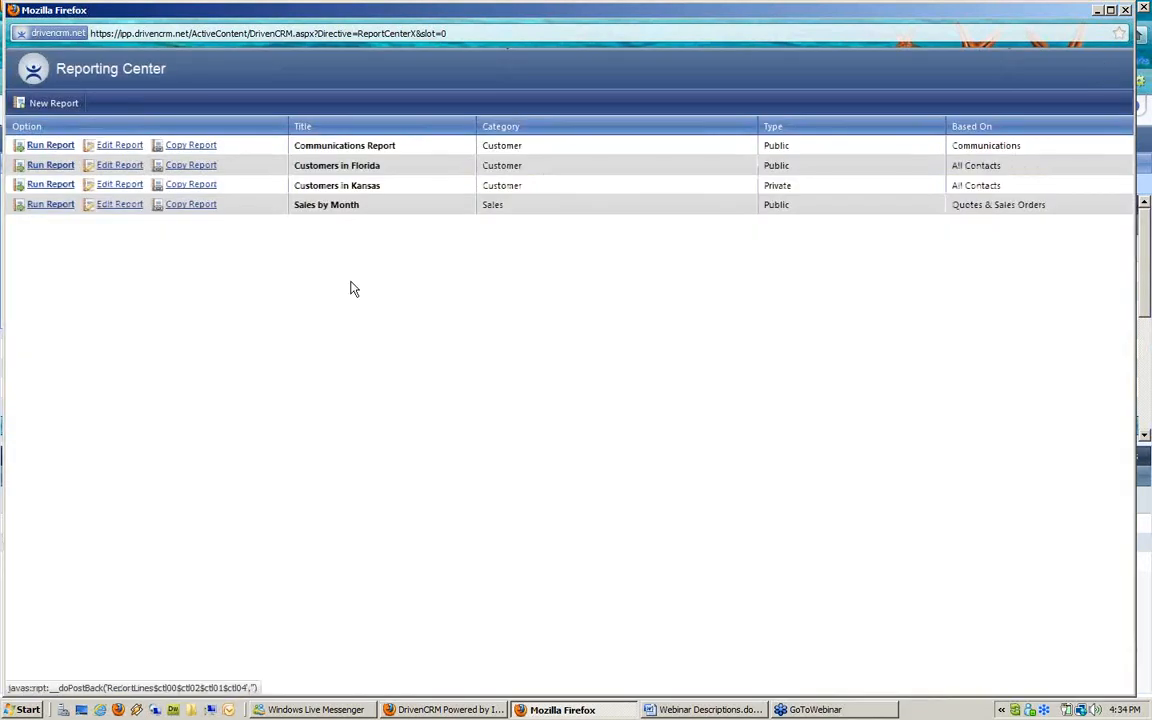
- Edit the Communications Report, adding a filter on the TYPE field with the Doesn't Equal operator
left_click(118, 146)
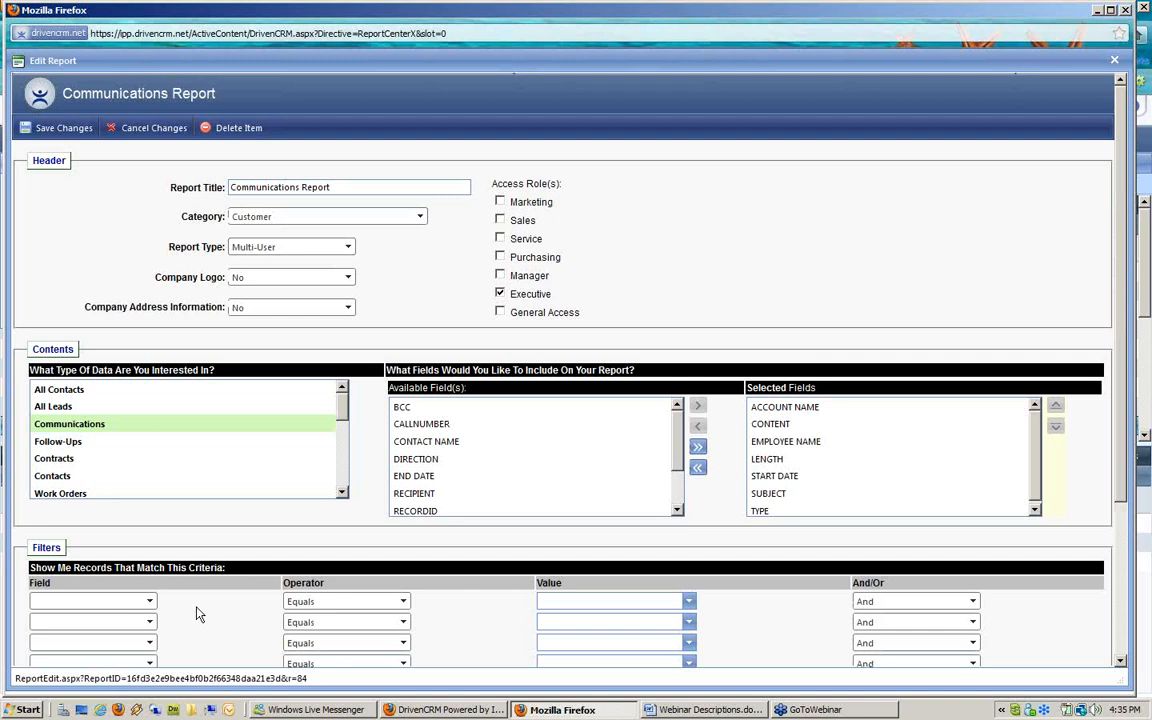
left_click(149, 601)
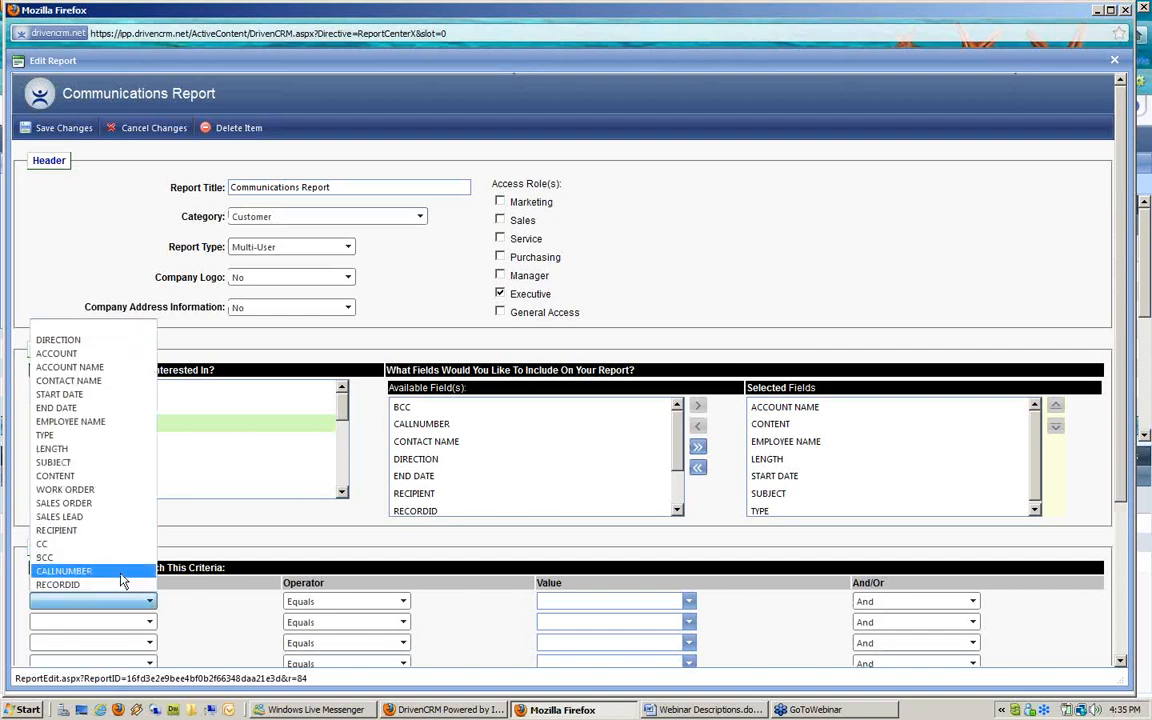
scroll(115, 575, "down", 1)
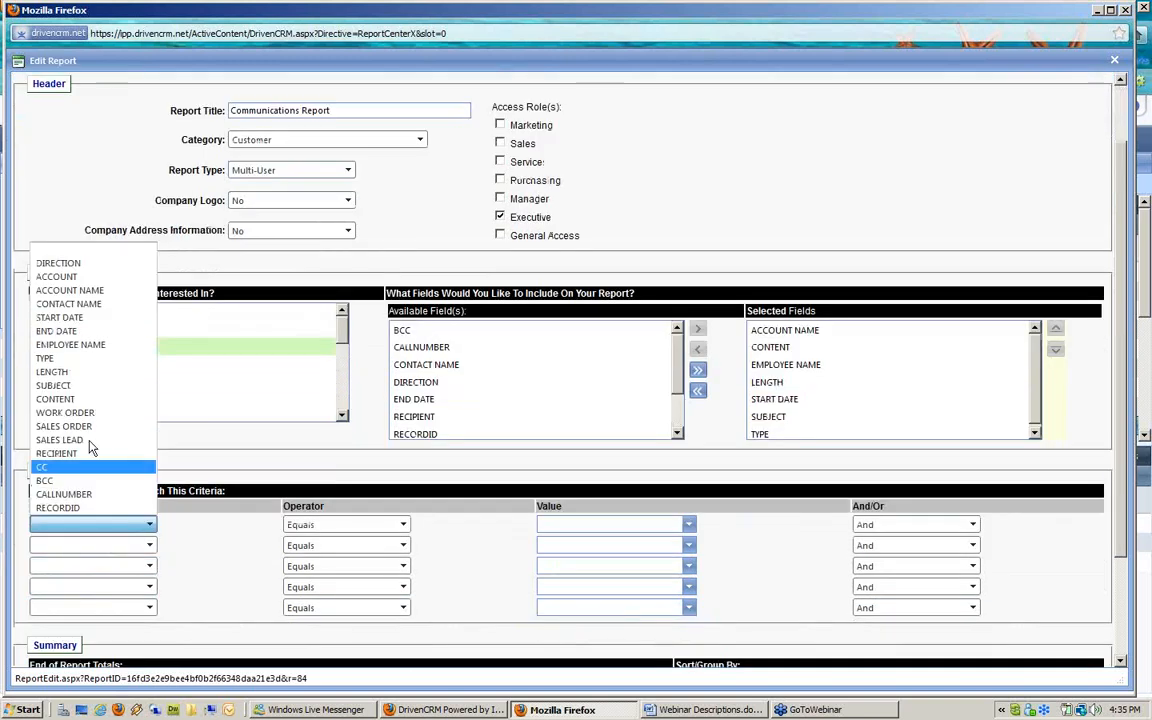
left_click(50, 359)
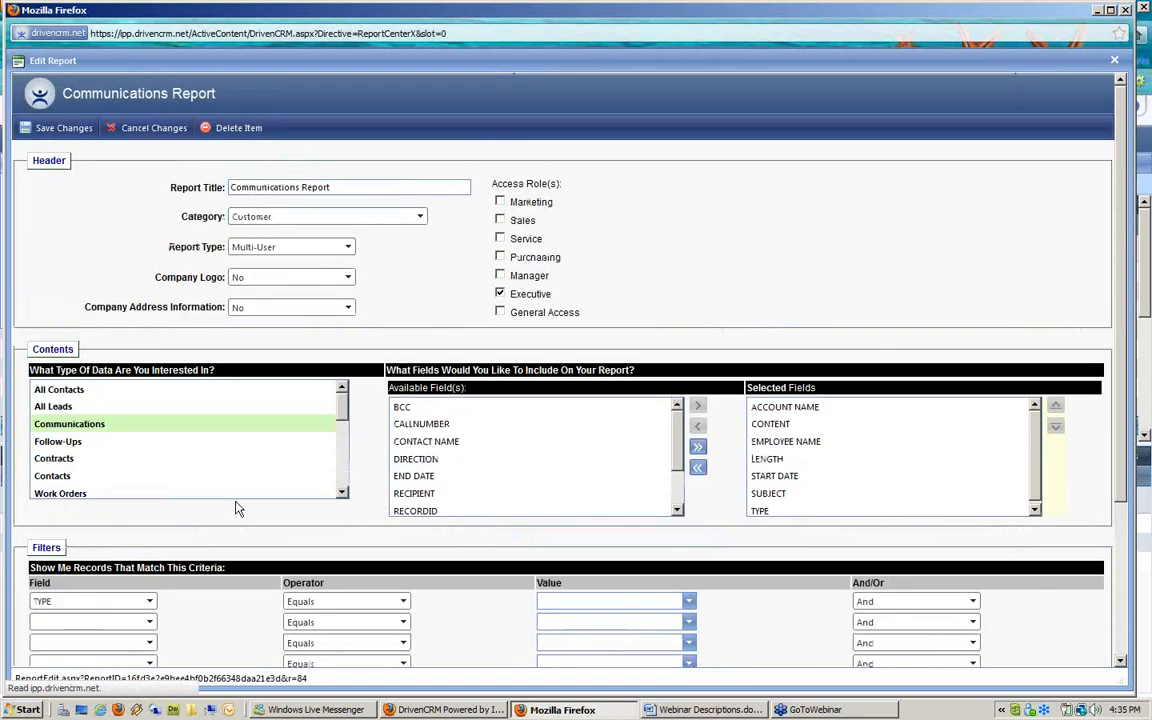
left_click(335, 525)
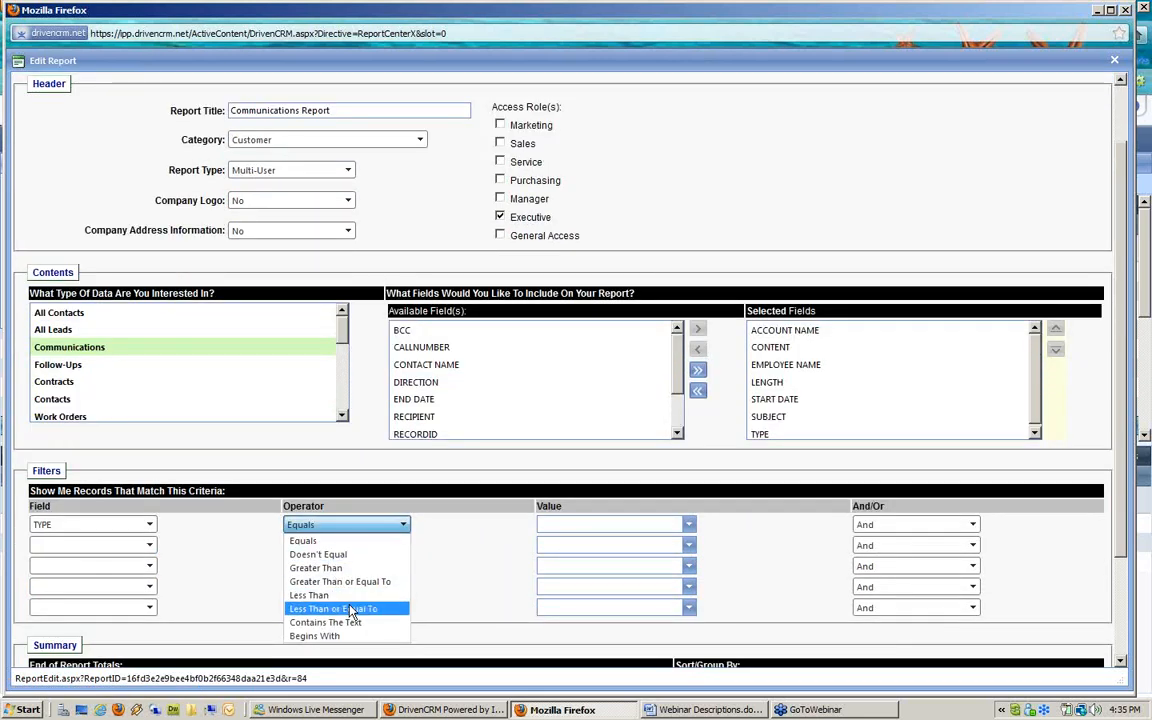
left_click(322, 554)
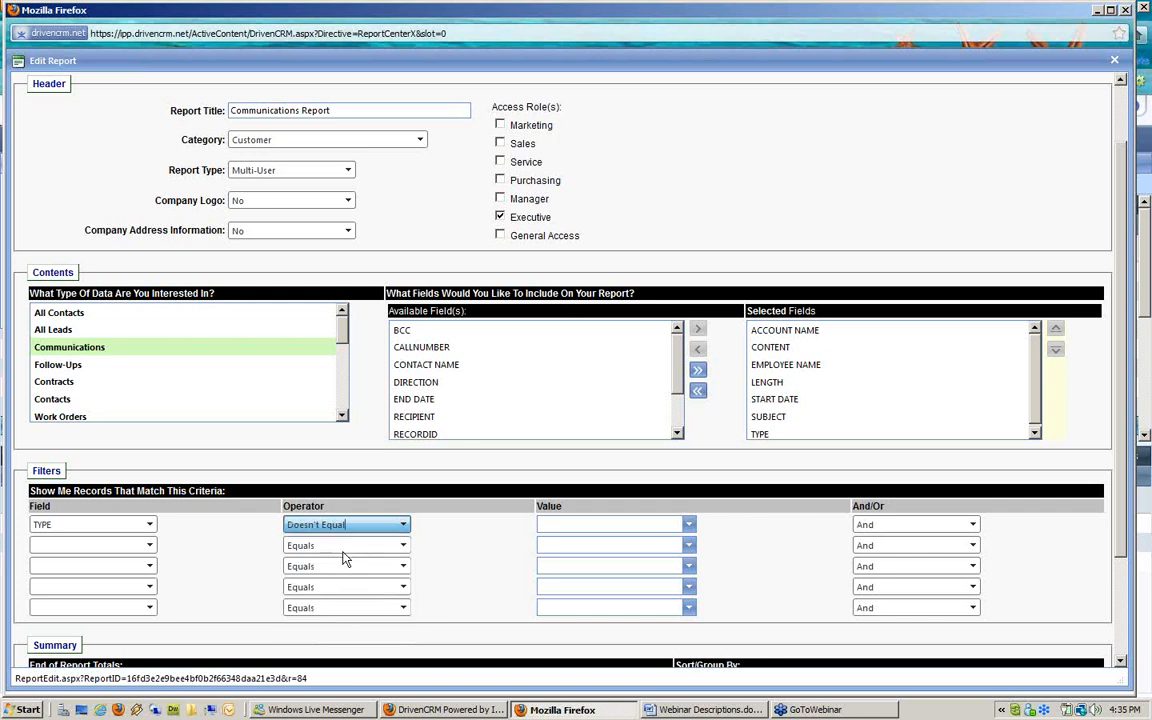
- Set the TYPE filter value to "Service" and save the Communications Report
left_click(574, 524)
type("Service")
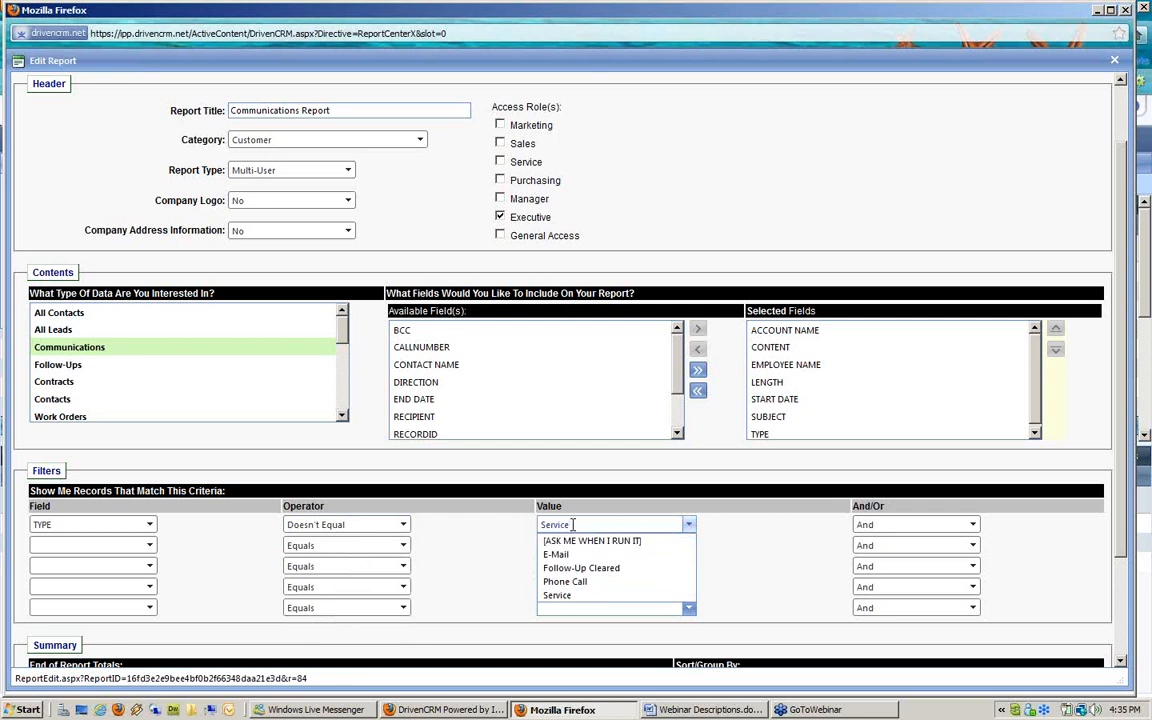
left_click(505, 558)
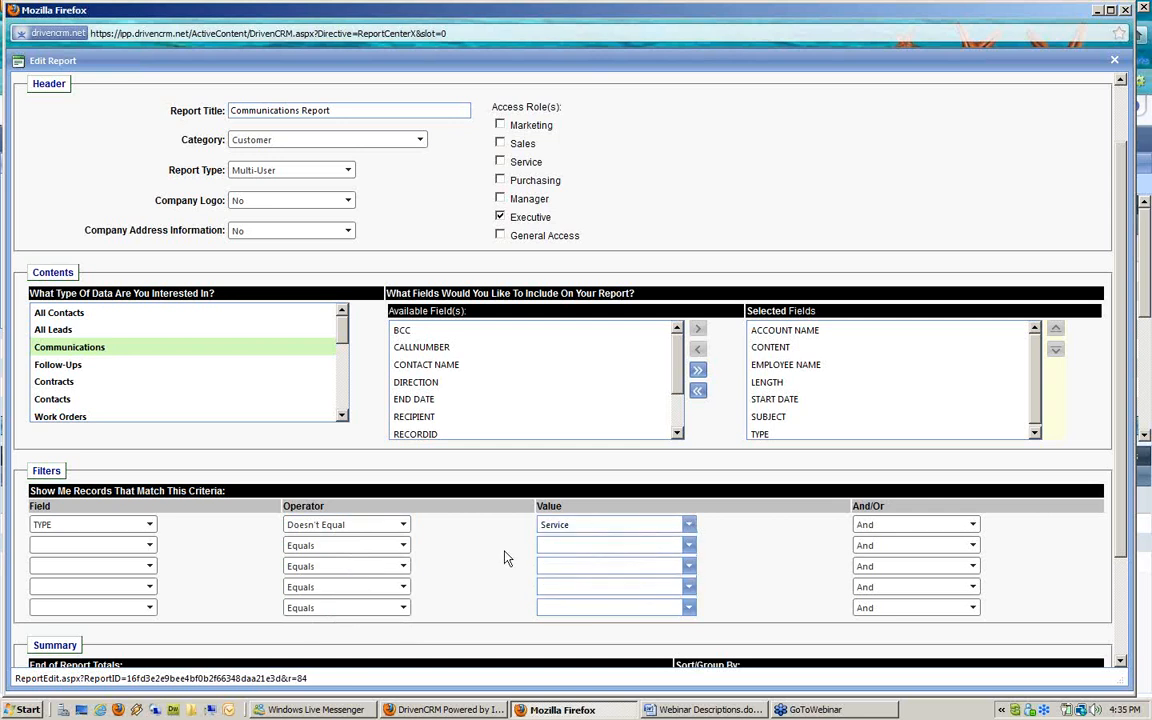
scroll(505, 558, "down", 3)
scroll(505, 558, "up", 1)
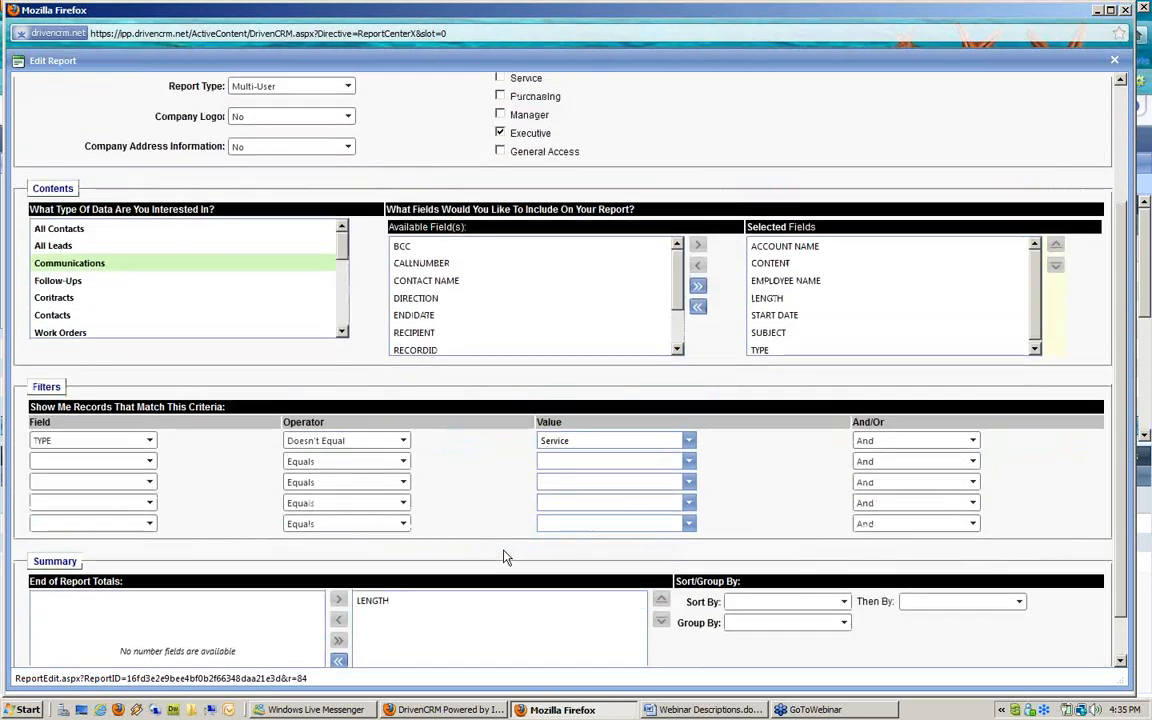
scroll(505, 558, "up", 4)
left_click(60, 128)
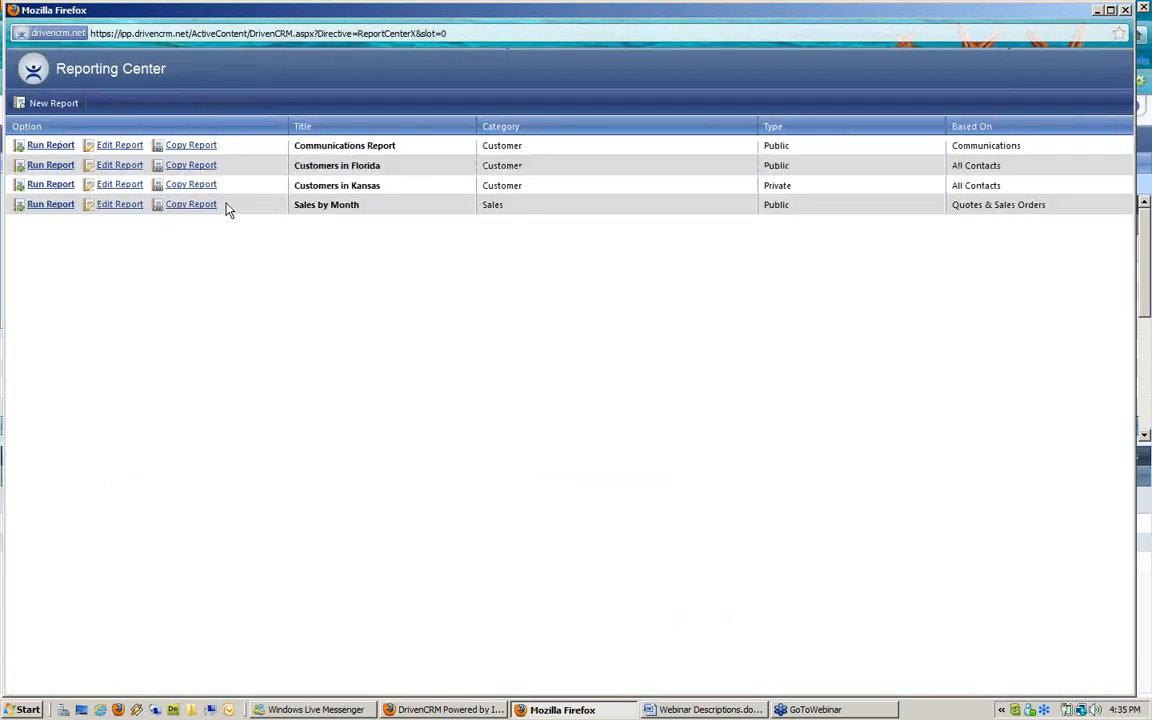
- Run the filtered Communications Report to screen, review the entries down to the totals and criteria, and close the output
left_click(50, 145)
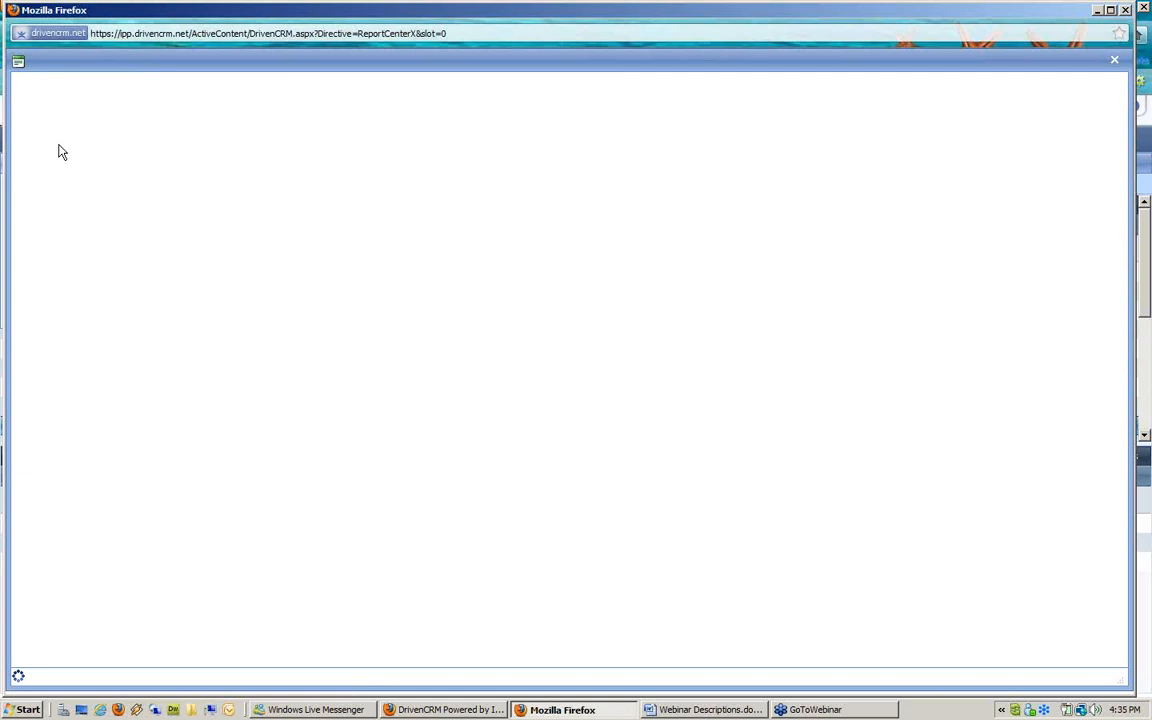
left_click(55, 129)
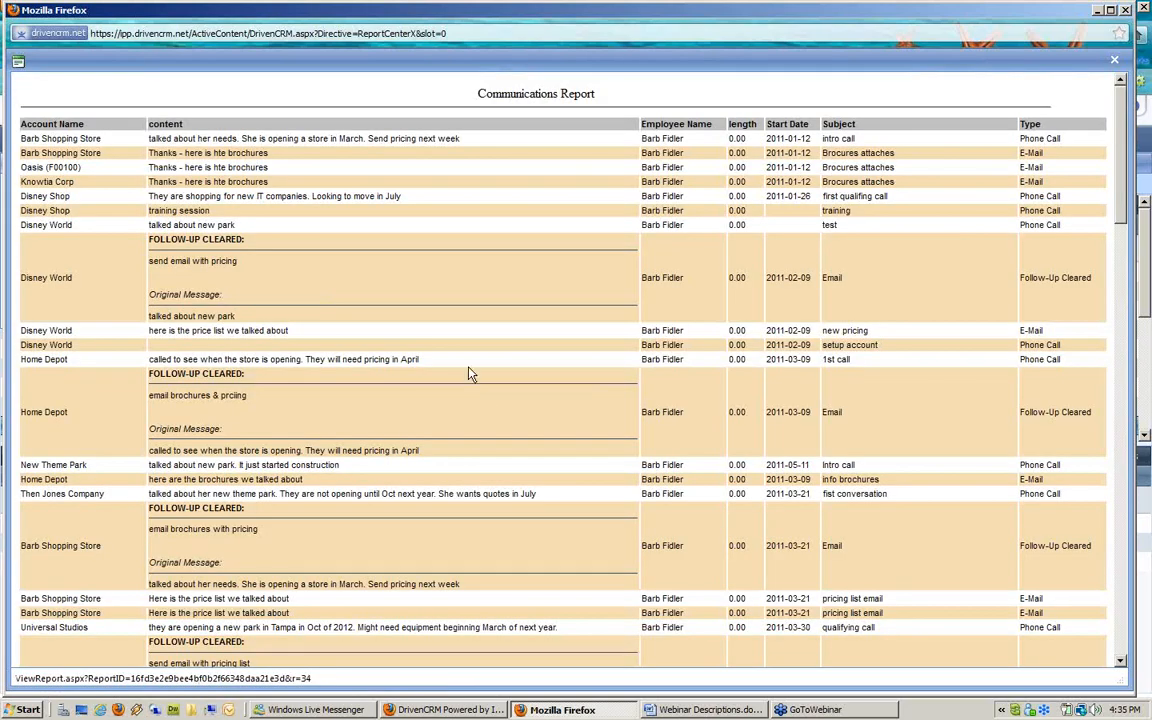
scroll(470, 374, "down", 15)
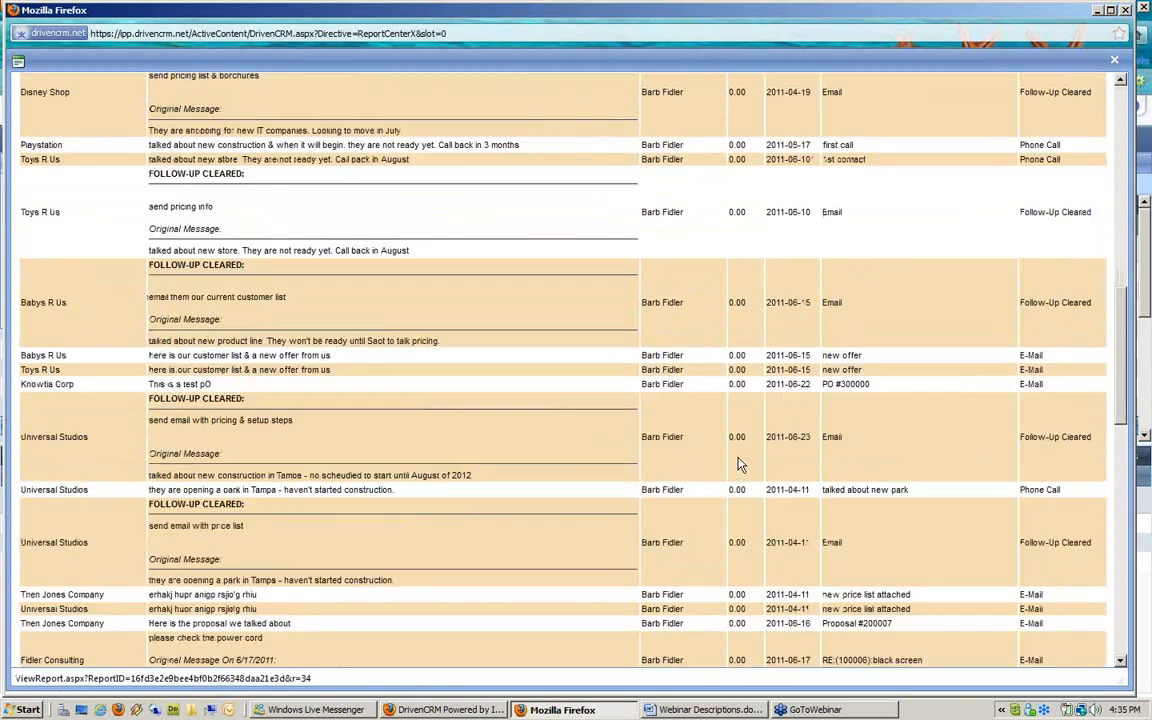
scroll(738, 463, "down", 20)
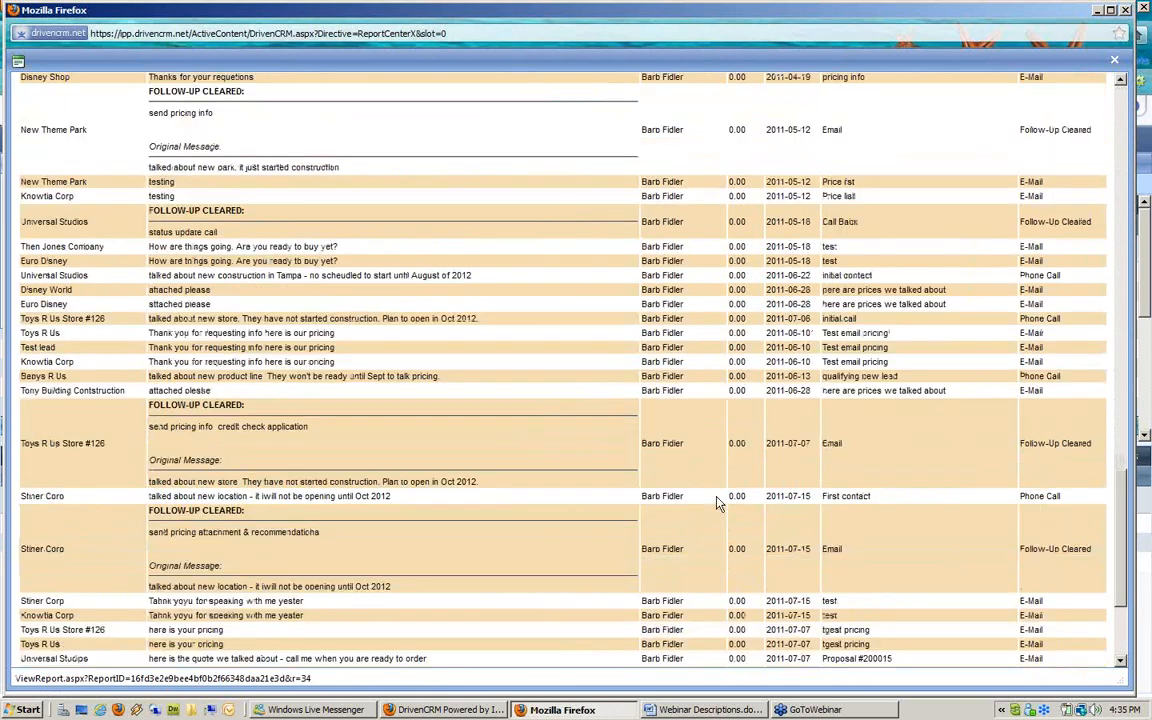
scroll(717, 503, "down", 4)
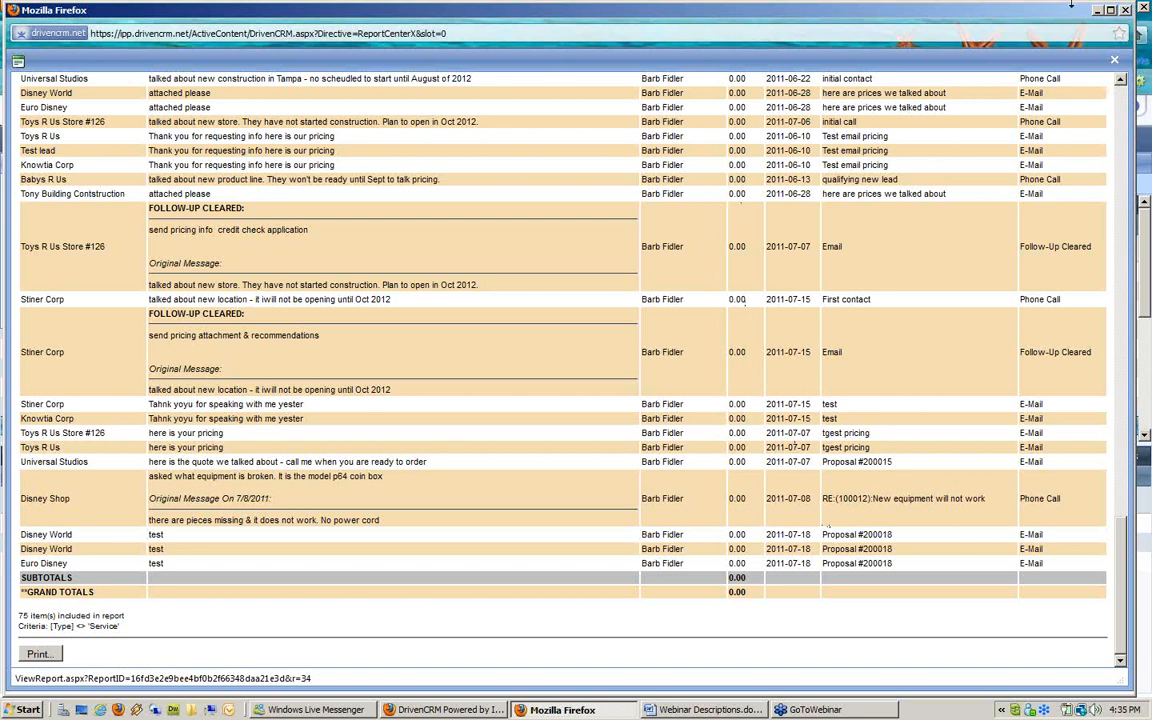
left_click(1112, 64)
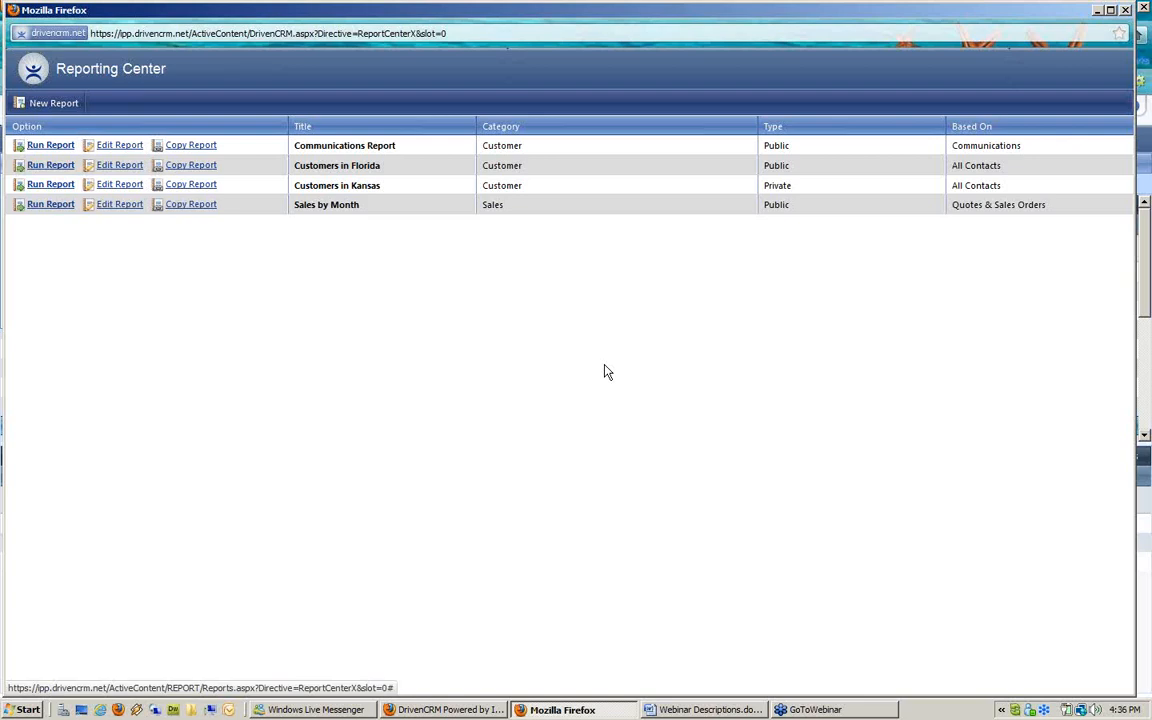
- Switch from the Reporting Center back to the main DrivenCRM window
left_click(1139, 202)
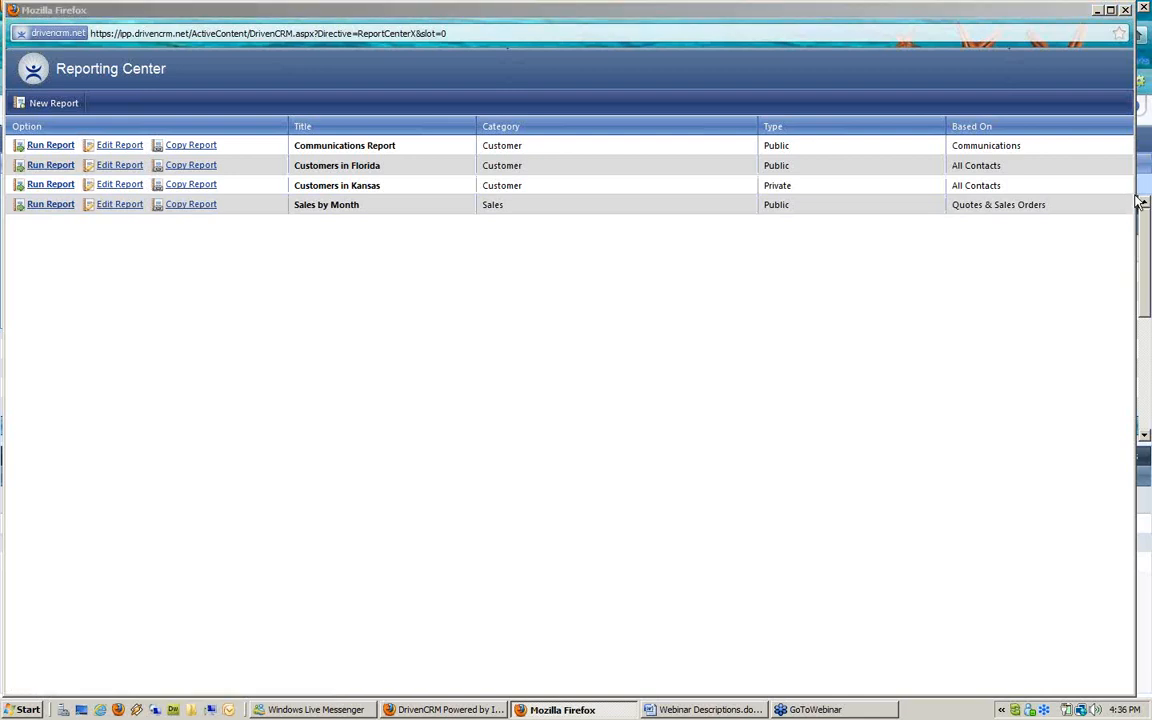